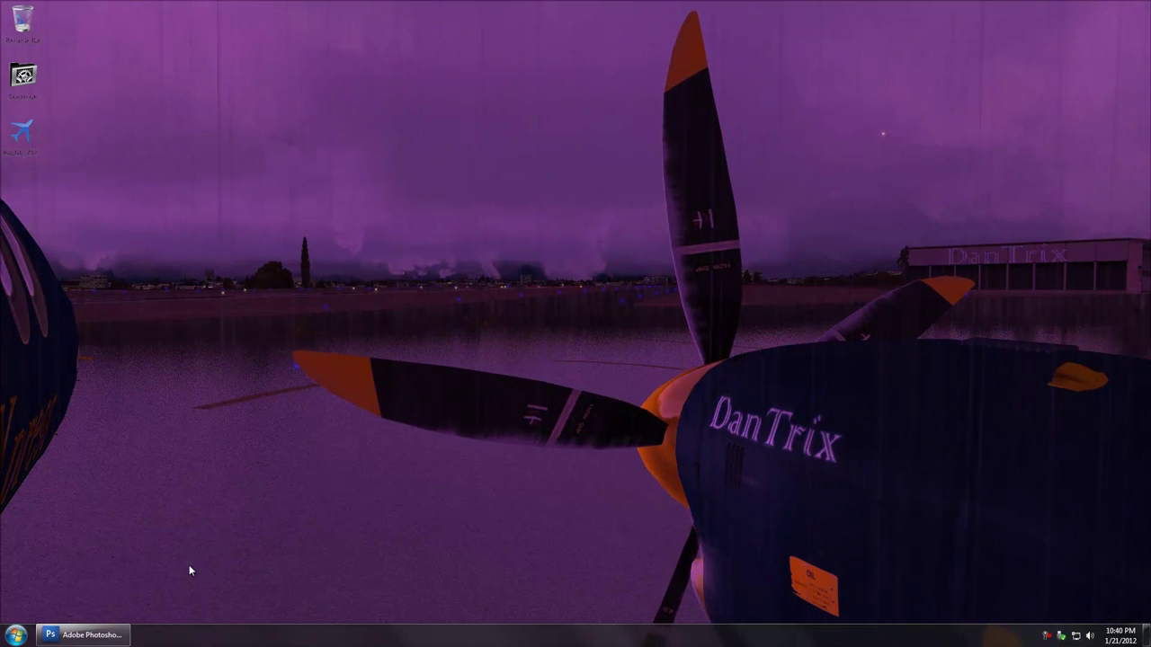
- Restore the Adobe Photoshop CS3 Extended window from the taskbar to an empty workspace
{"action": "left_click", "coordinate": [107, 643]}
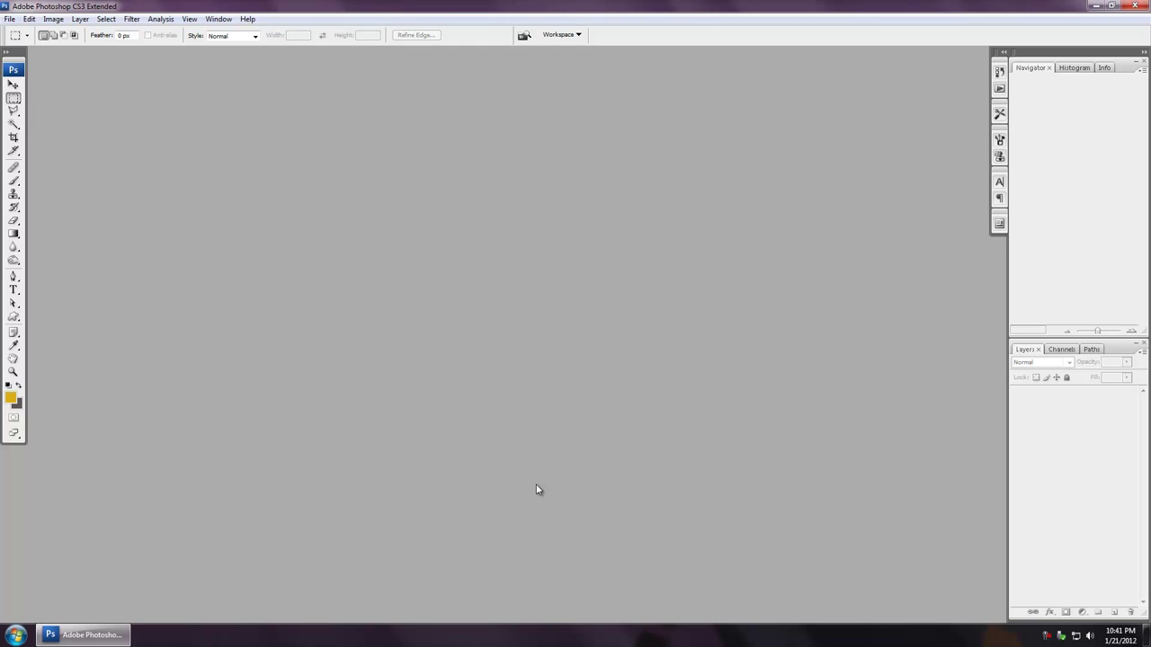
- Create a new 1920×1080 document with Background Contents set to Background Color
{"action": "key", "text": "ctrl+n"}
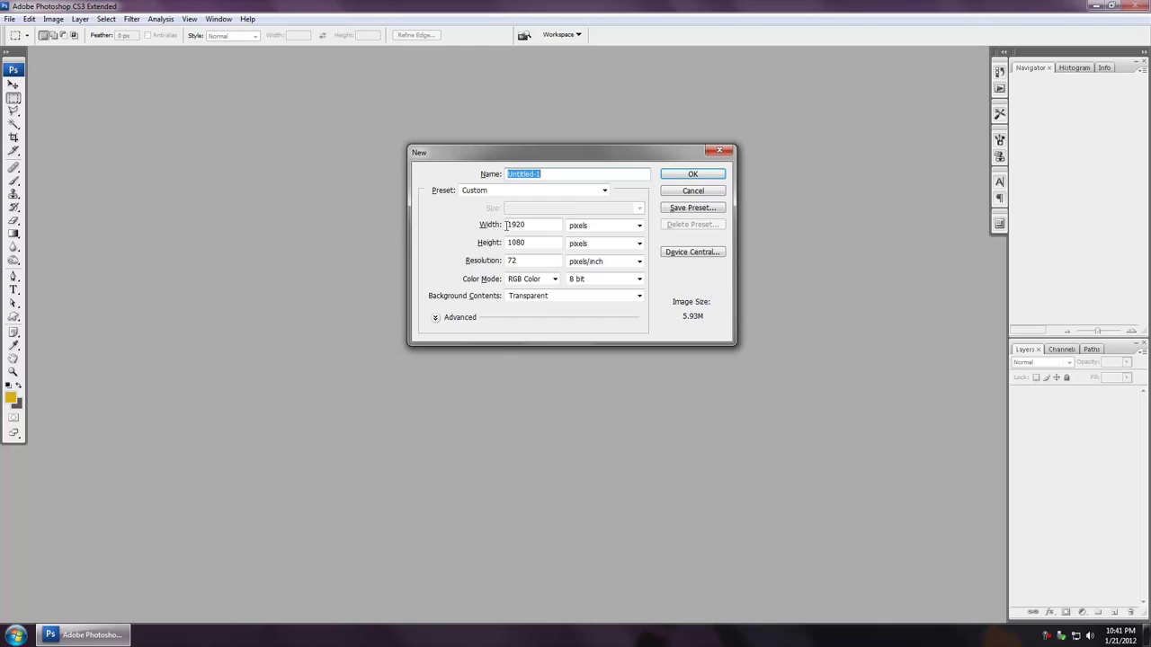
{"action": "left_click", "coordinate": [539, 296]}
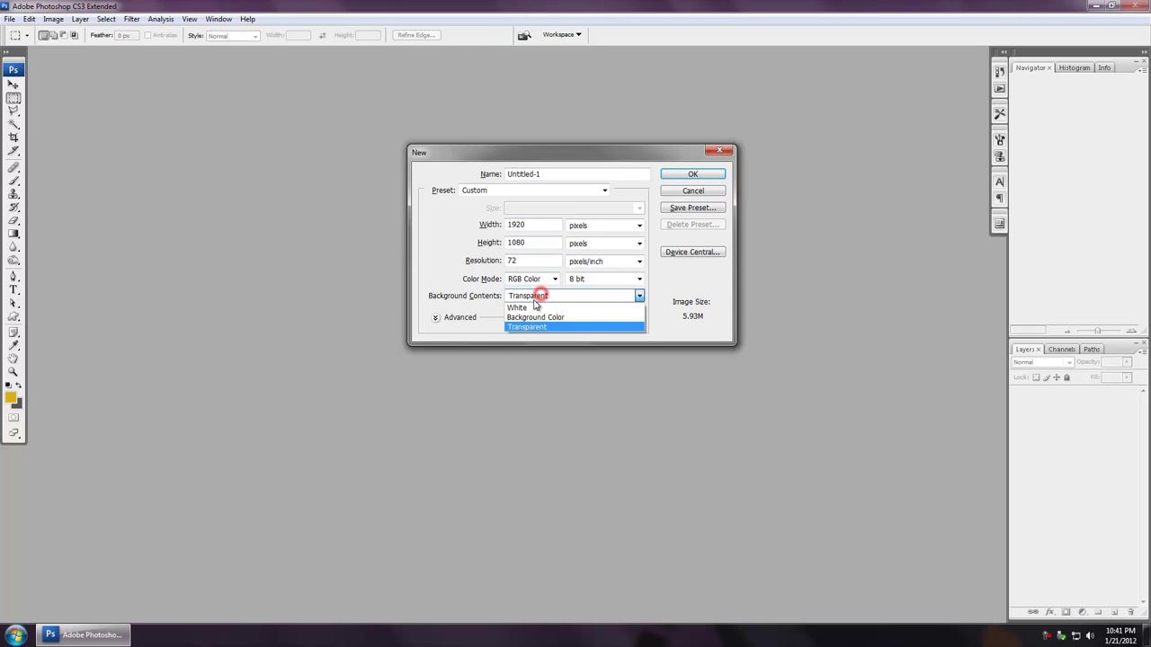
{"action": "left_click", "coordinate": [543, 321]}
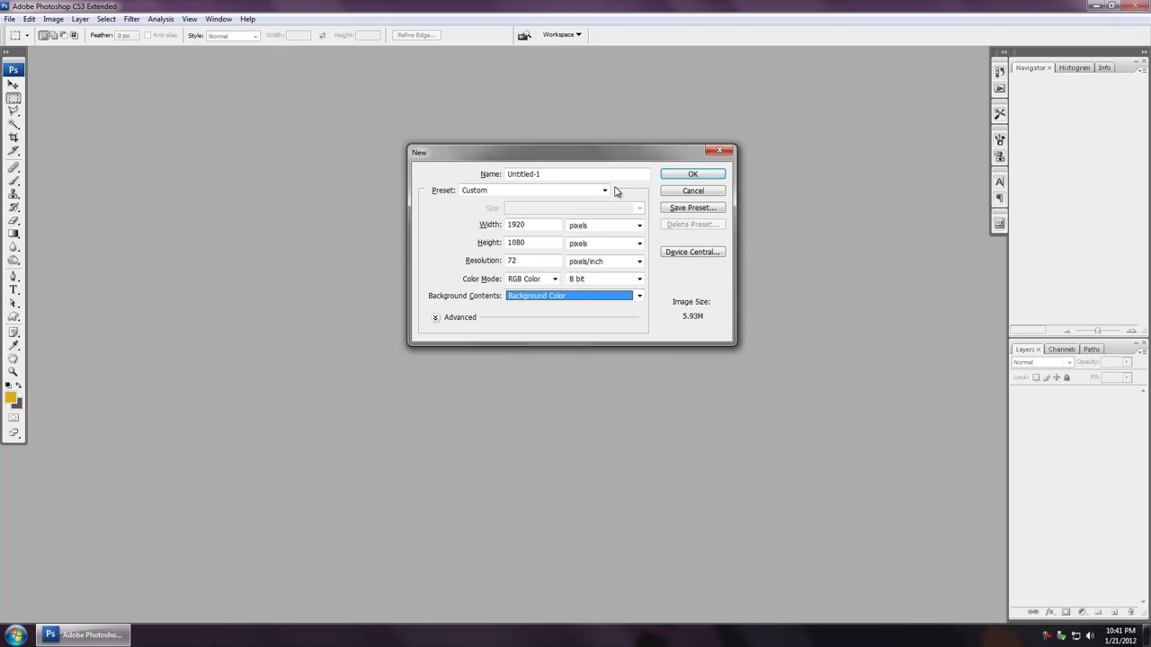
{"action": "left_click", "coordinate": [691, 174]}
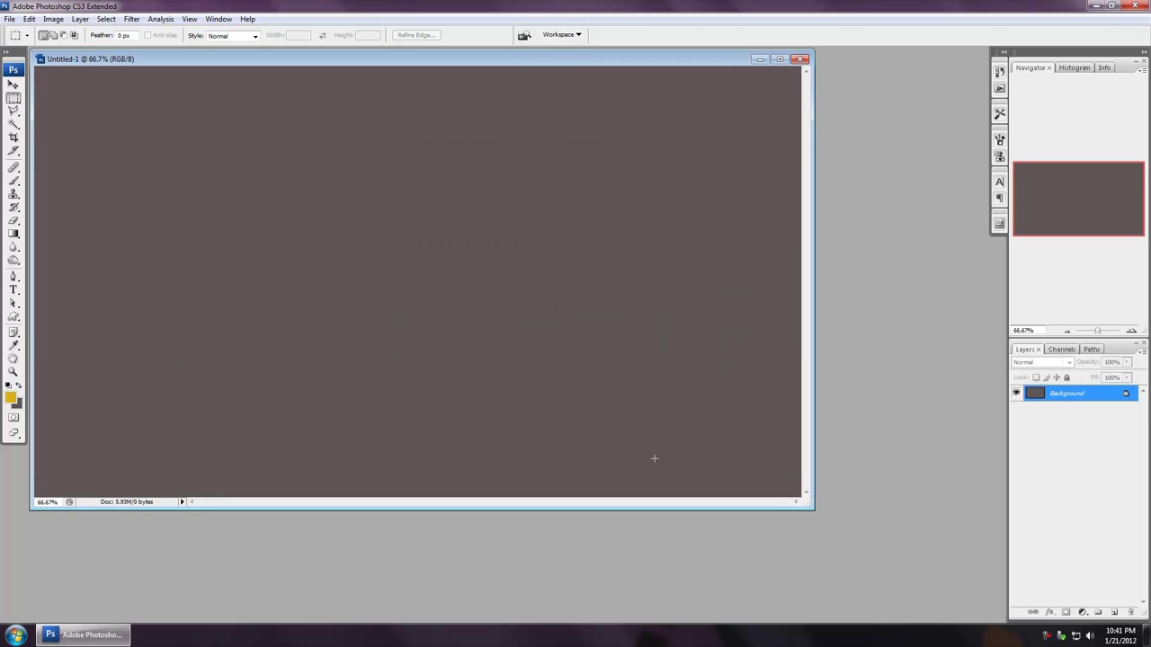
- Switch to full screen mode with menus and zoom the canvas to 100%
{"action": "key", "text": "f"}
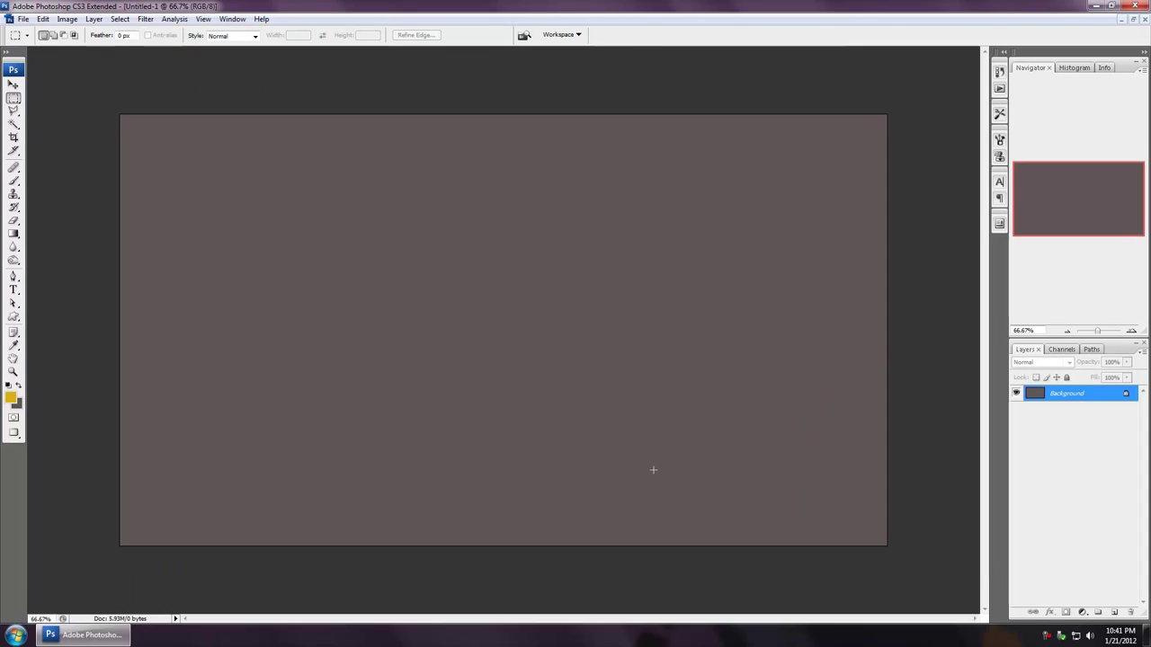
{"action": "key", "text": "f"}
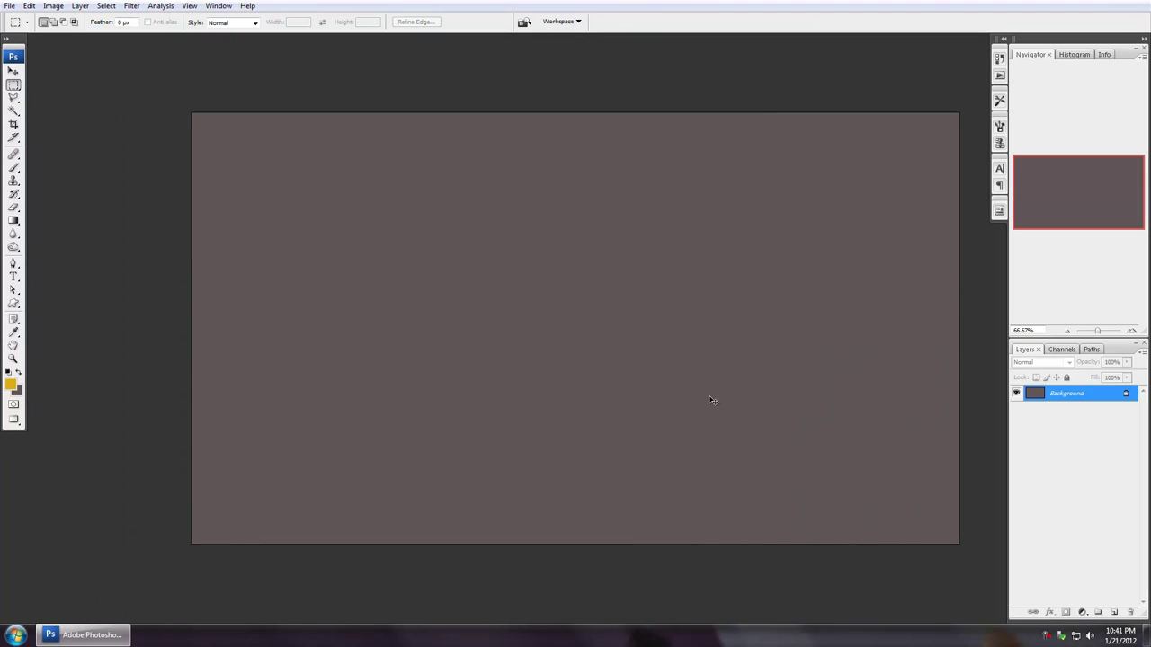
{"action": "key", "text": "ctrl+equal"}
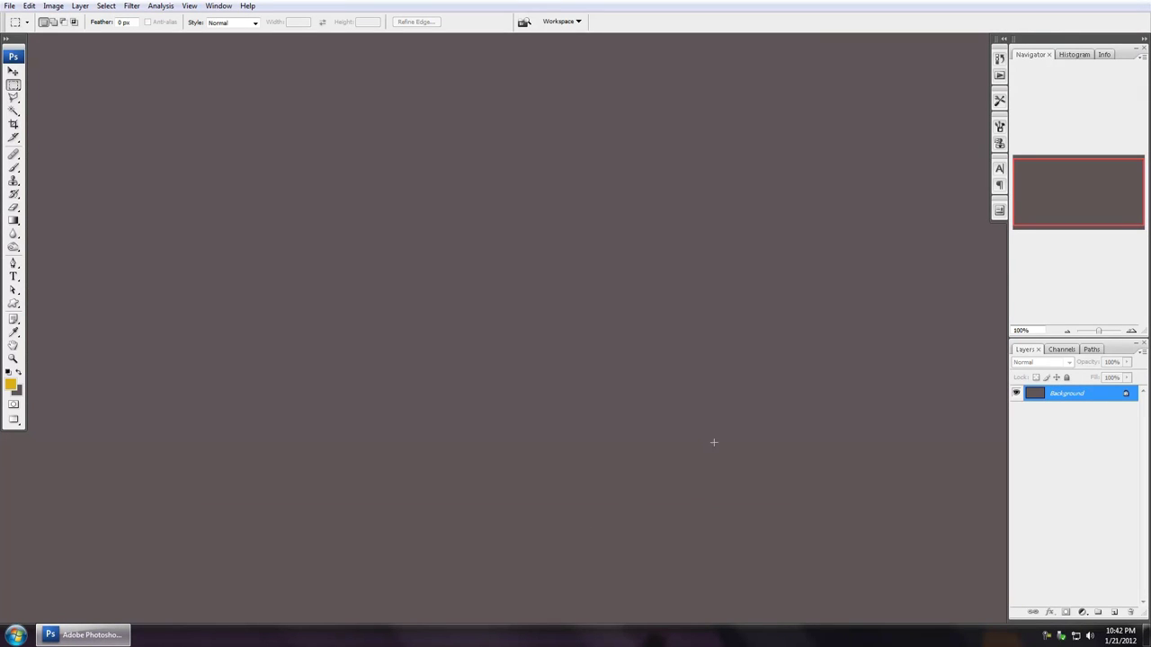
- Add a new layer and rename it 'Box'
{"action": "left_click", "coordinate": [1115, 614]}
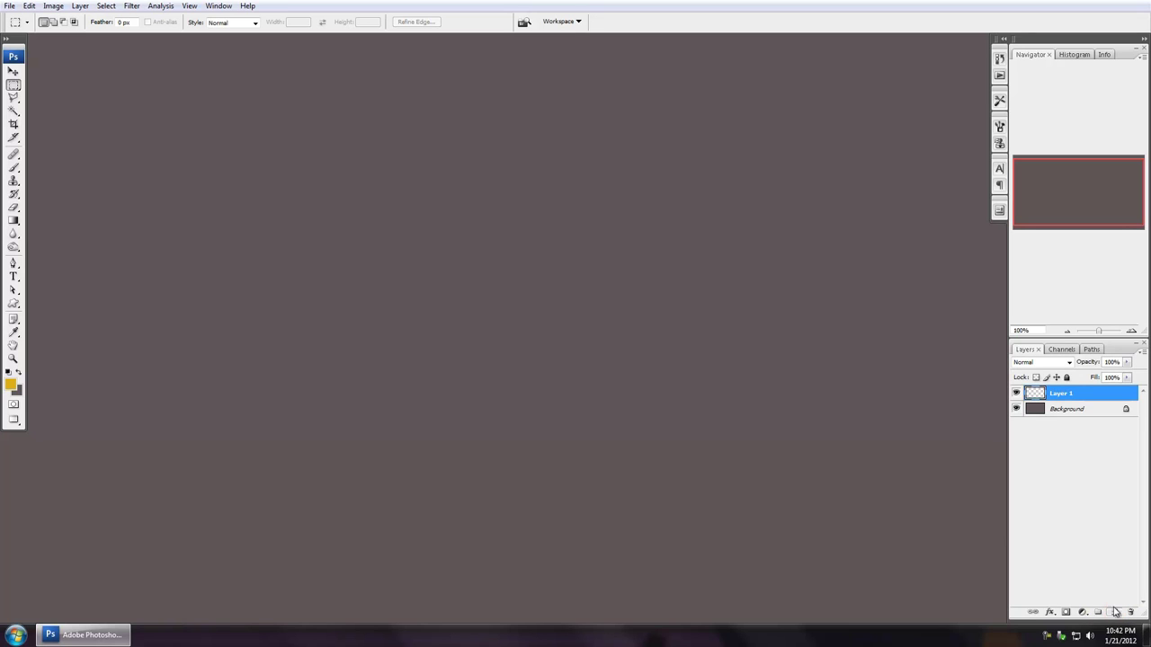
{"action": "double_click", "coordinate": [1063, 394]}
{"action": "type", "text": "Box"}
{"action": "key", "text": "Return"}
- Draw a square selection, fill it with yellow, and deselect
{"action": "left_click_drag", "start_coordinate": [275, 181], "coordinate": [724, 300]}
{"action": "left_click_drag", "start_coordinate": [306, 239], "coordinate": [350, 219]}
{"action": "left_click_drag", "start_coordinate": [889, 540], "coordinate": [888, 540]}
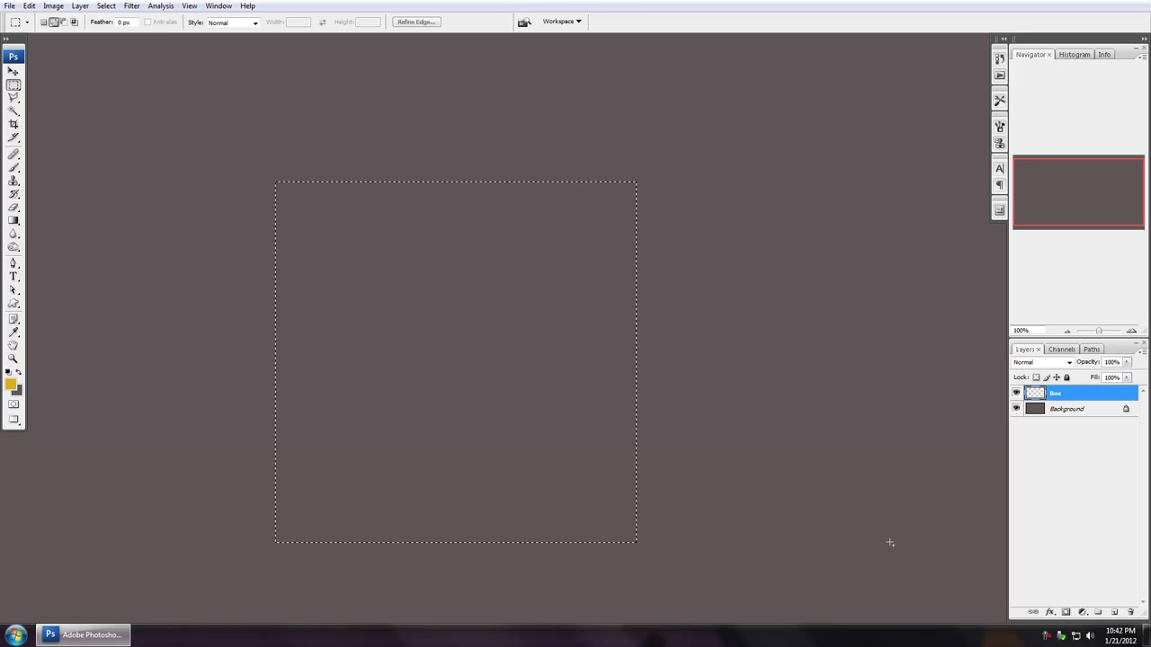
{"action": "left_click_drag", "start_coordinate": [459, 365], "coordinate": [514, 333]}
{"action": "key", "text": "alt"}
{"action": "key", "text": "alt+BackSpace"}
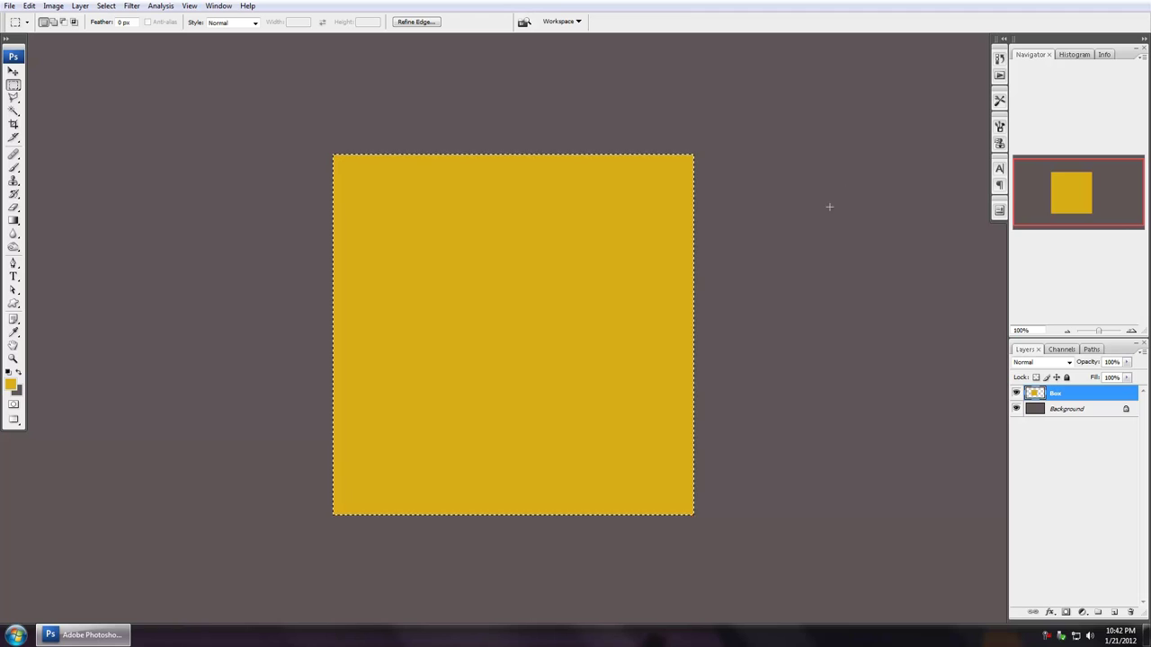
{"action": "left_click", "coordinate": [829, 207]}
- Create another new layer named 'Circle' above Box
{"action": "key", "text": "ctrl+shift+n"}
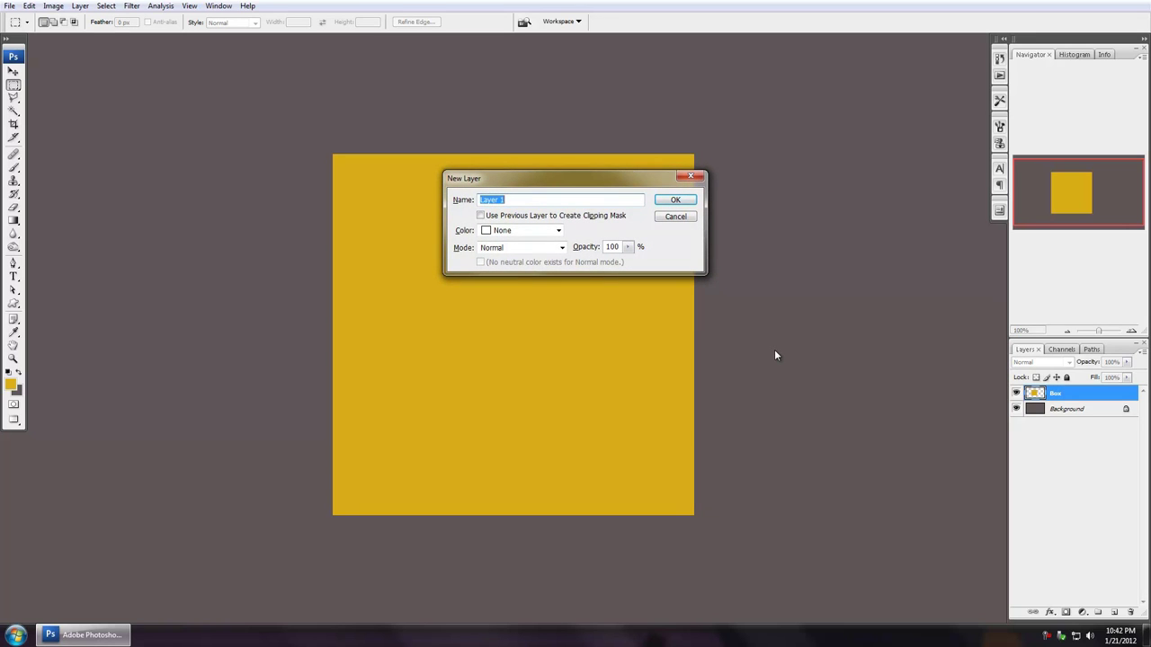
{"action": "type", "text": "Circle"}
{"action": "key", "text": "Return"}
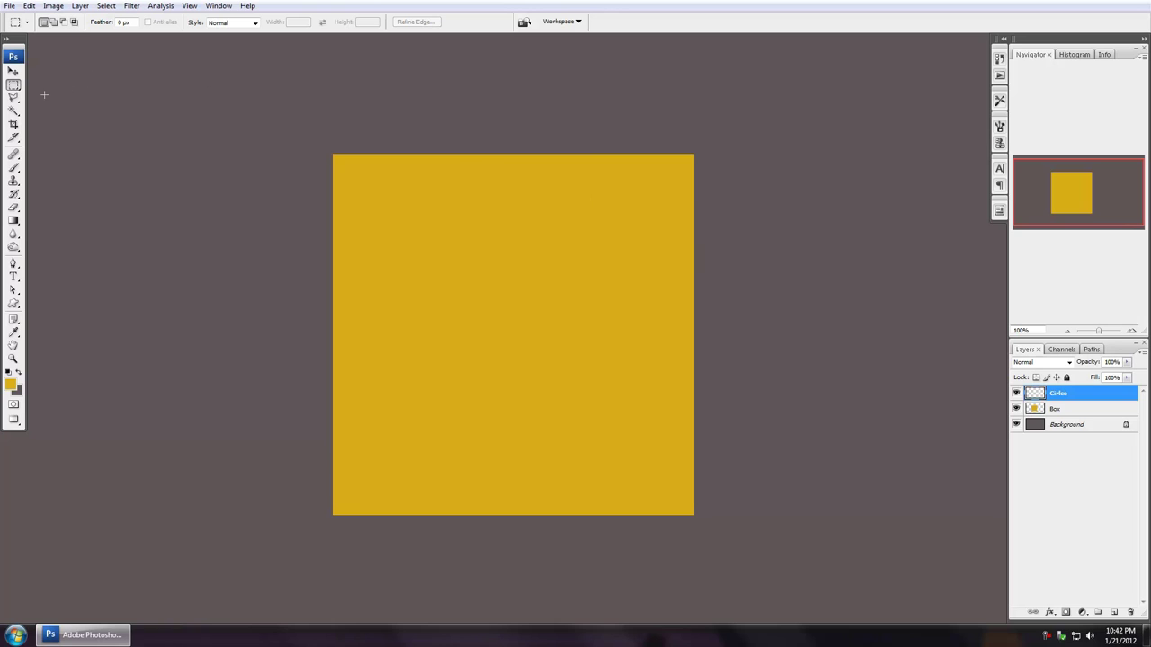
- Draw a circular elliptical selection that fits exactly inside the yellow square
{"action": "left_click", "coordinate": [15, 89]}
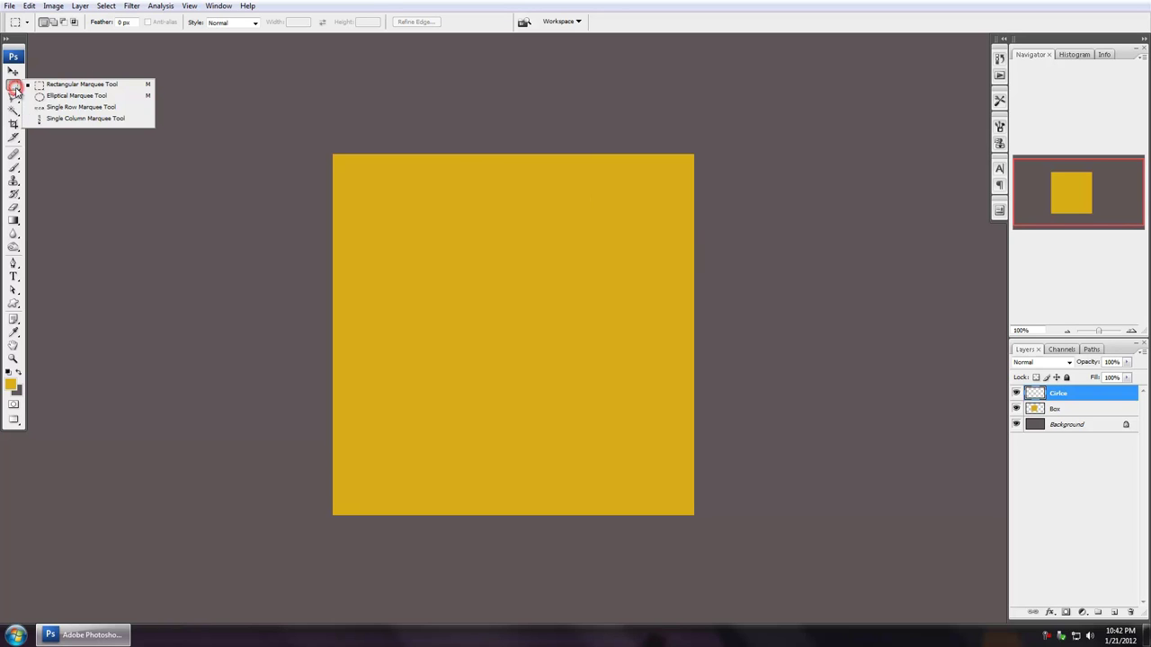
{"action": "left_click", "coordinate": [60, 96]}
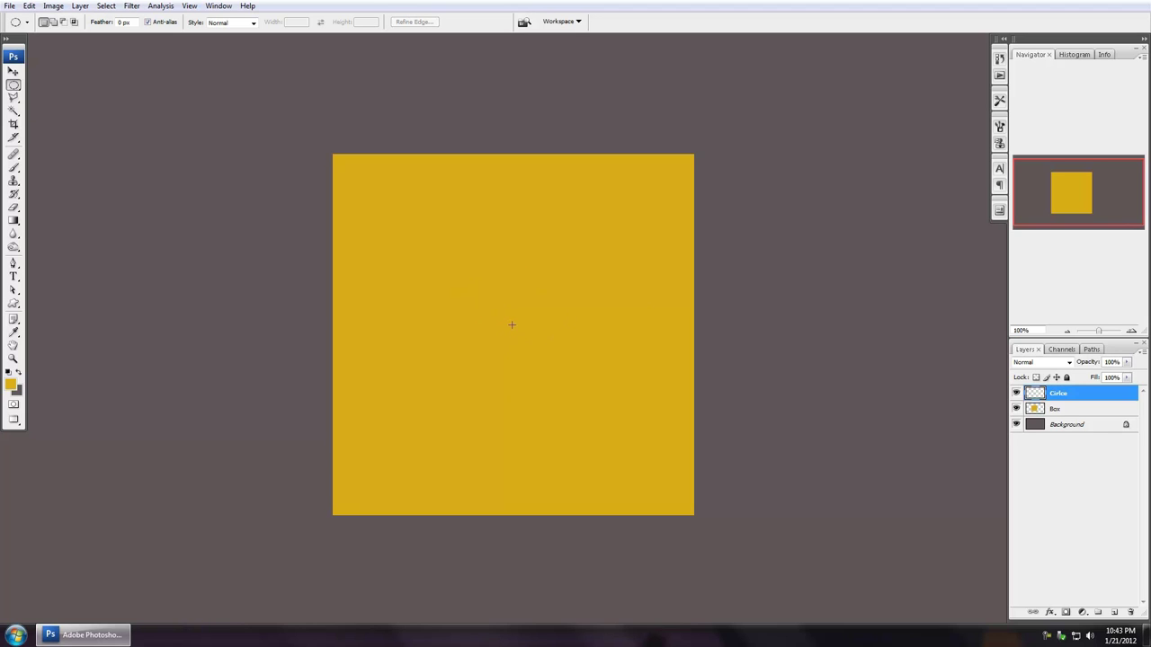
{"action": "left_click_drag", "start_coordinate": [512, 325], "coordinate": [586, 388]}
{"action": "left_click_drag", "start_coordinate": [512, 326], "coordinate": [722, 504]}
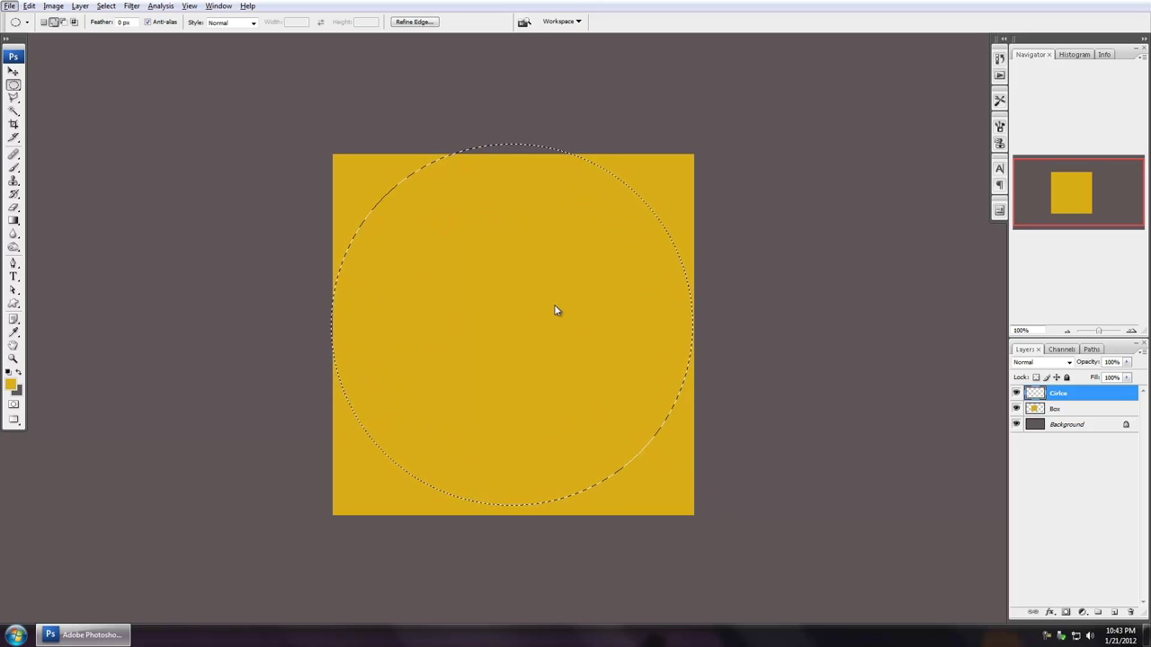
{"action": "left_click_drag", "start_coordinate": [552, 306], "coordinate": [550, 316]}
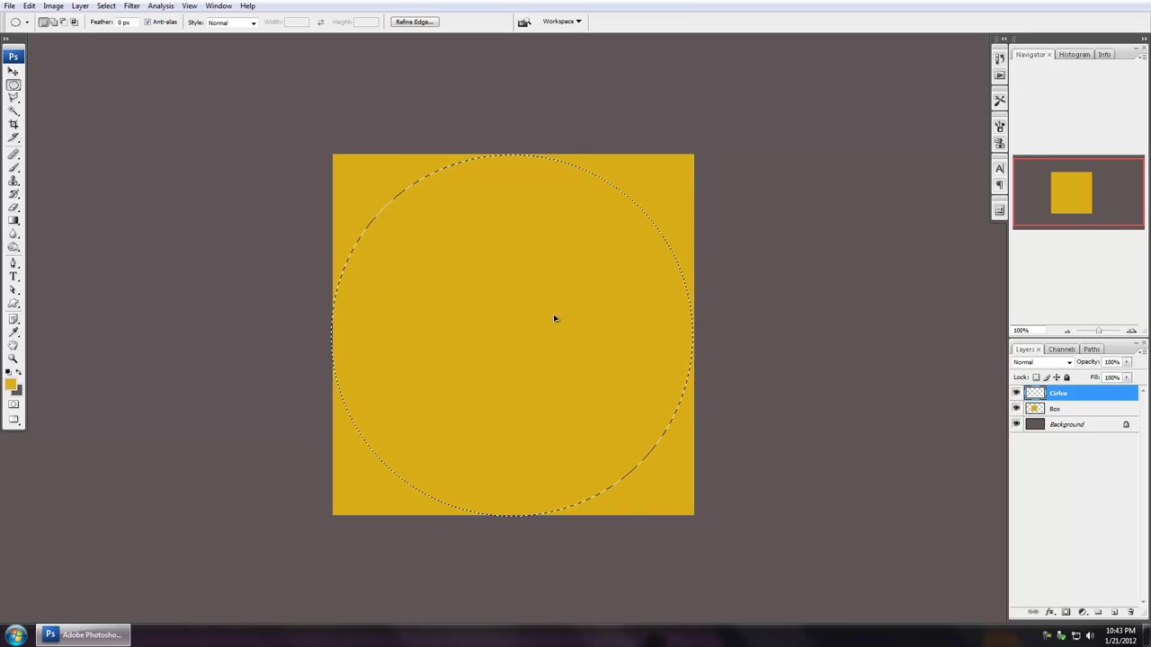
- Set the foreground colour to blue, fill the circle, and deselect
{"action": "left_click", "coordinate": [11, 385]}
{"action": "left_click", "coordinate": [918, 347]}
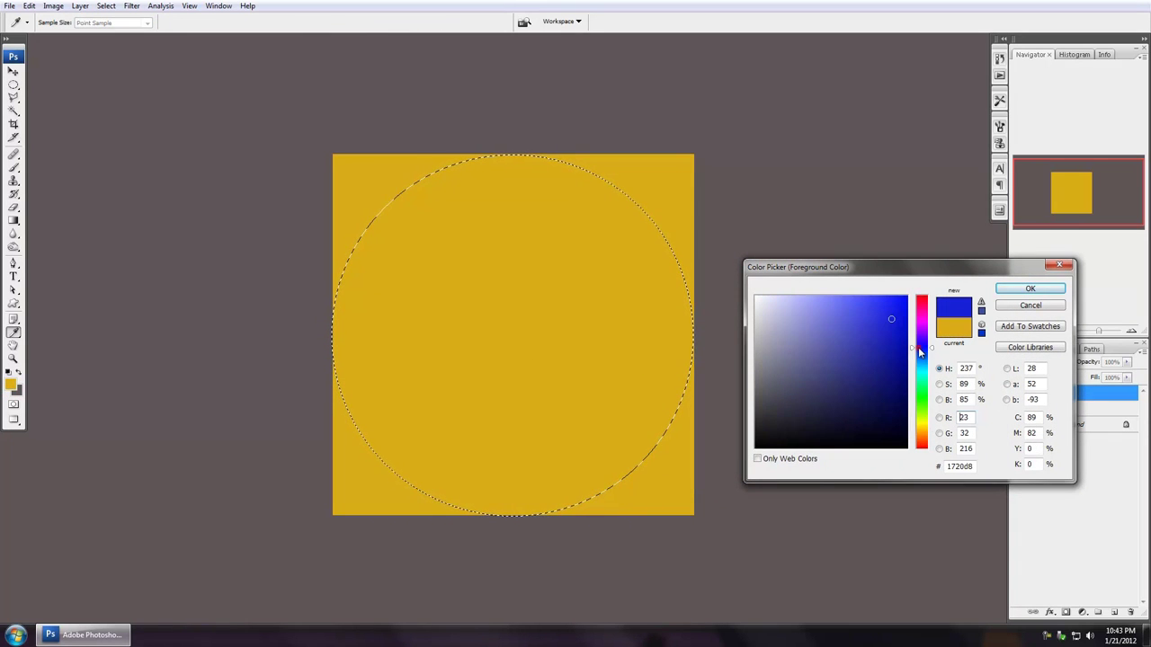
{"action": "left_click", "coordinate": [1031, 289]}
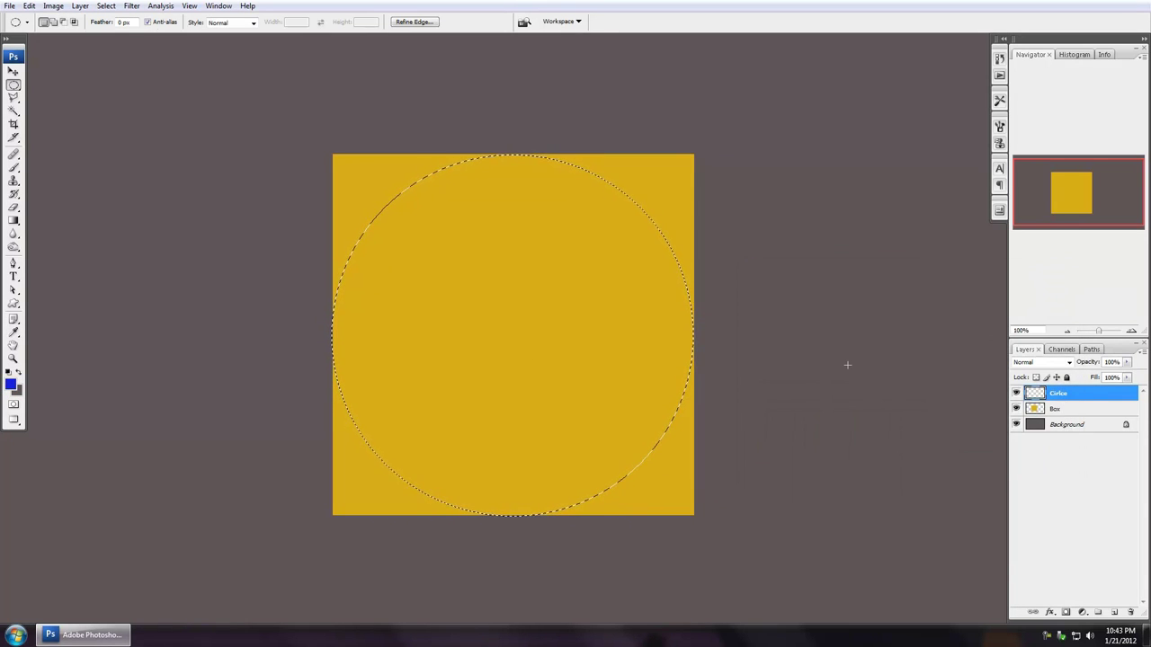
{"action": "key", "text": "alt+BackSpace"}
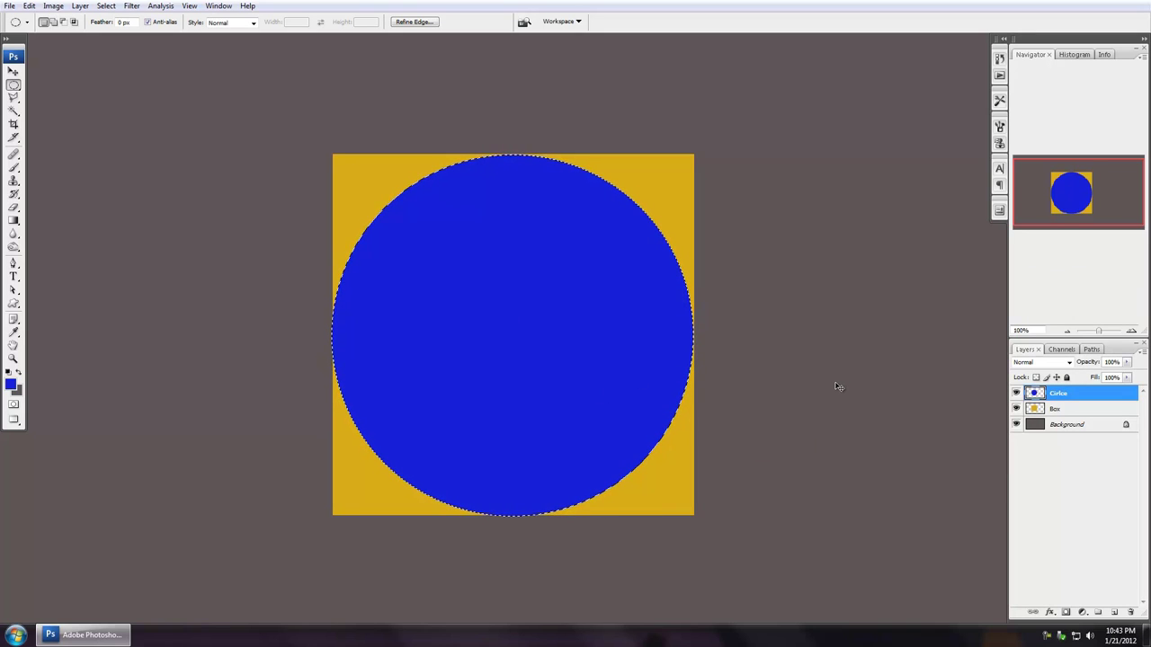
{"action": "key", "text": "ctrl+d"}
- Free-transform the blue circle down to a tiny dot (about 2.6%) centred in the square
{"action": "key", "text": "ctrl+t"}
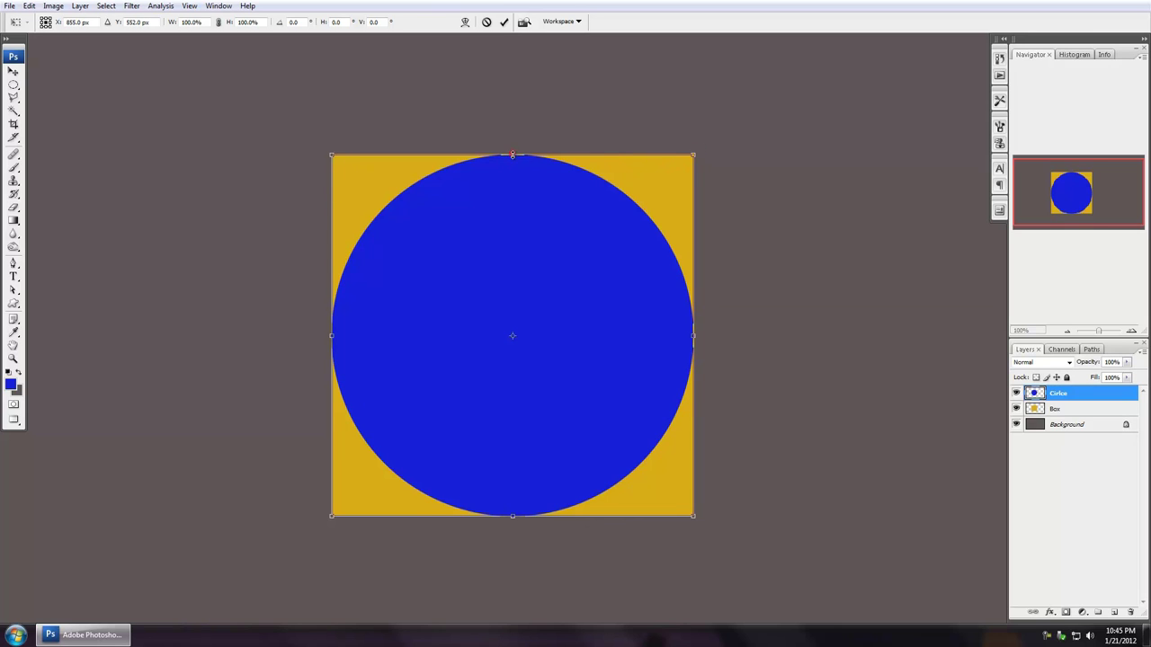
{"action": "left_click_drag", "start_coordinate": [512, 154], "coordinate": [513, 394]}
{"action": "left_click_drag", "start_coordinate": [690, 456], "coordinate": [473, 455]}
{"action": "left_click_drag", "start_coordinate": [471, 396], "coordinate": [690, 157]}
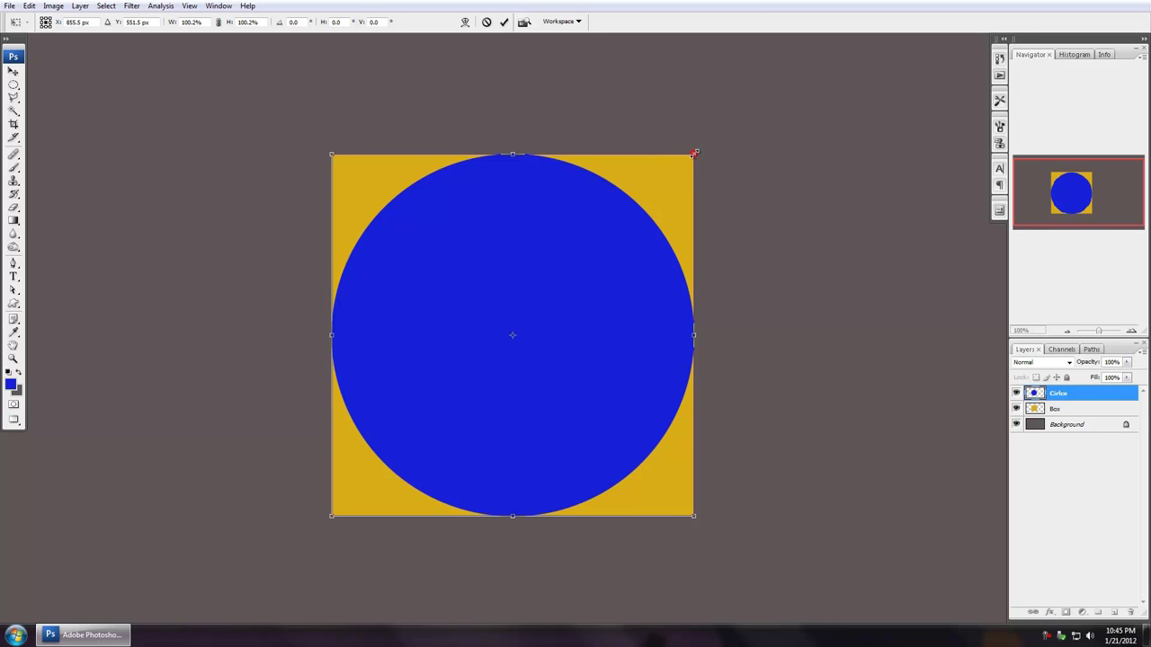
{"action": "left_click_drag", "start_coordinate": [694, 154], "coordinate": [513, 334]}
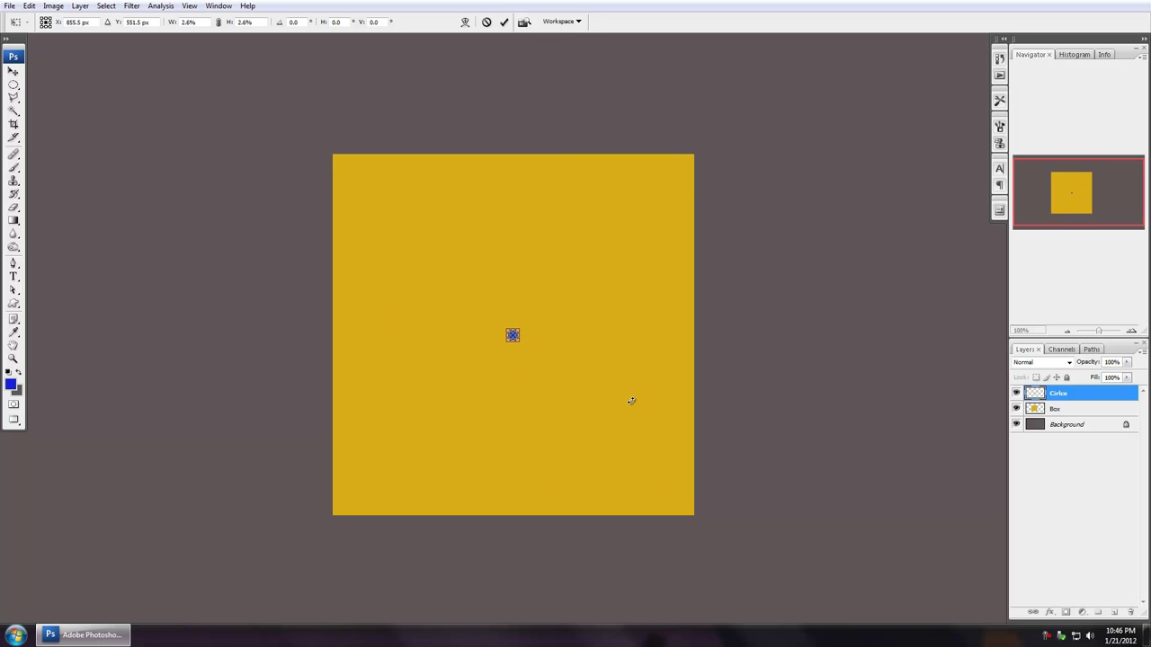
{"action": "key", "text": "Return"}
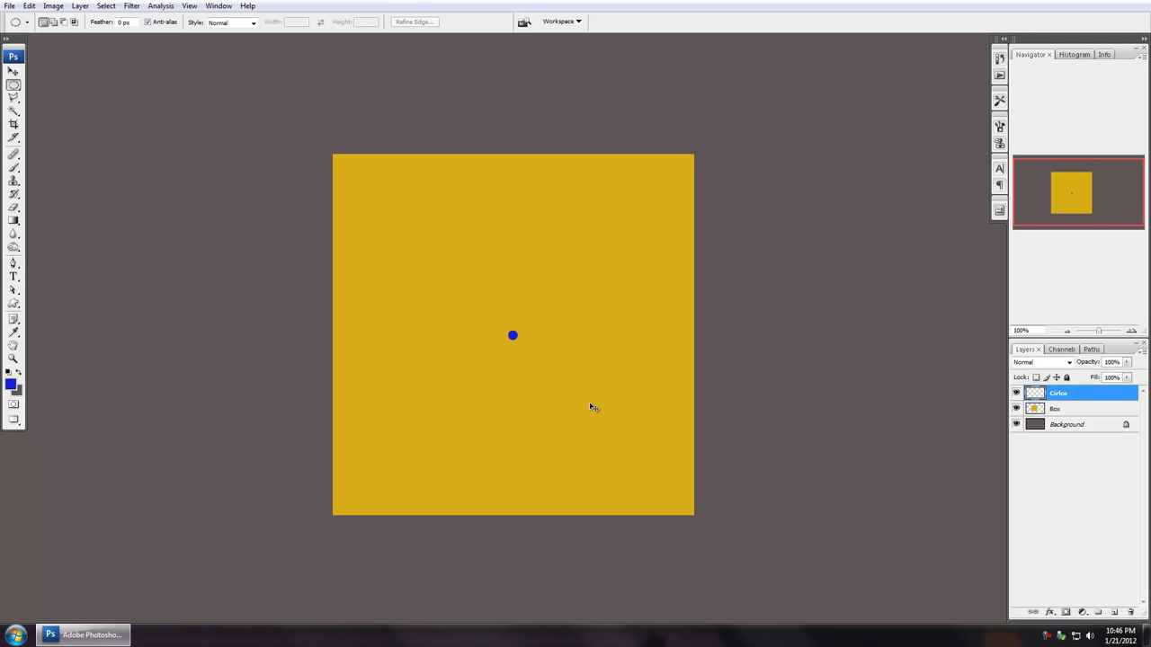
- Scale the tiny blue dot back up to fill the gold square, leaving blurry edges
{"action": "key", "text": "ctrl+t"}
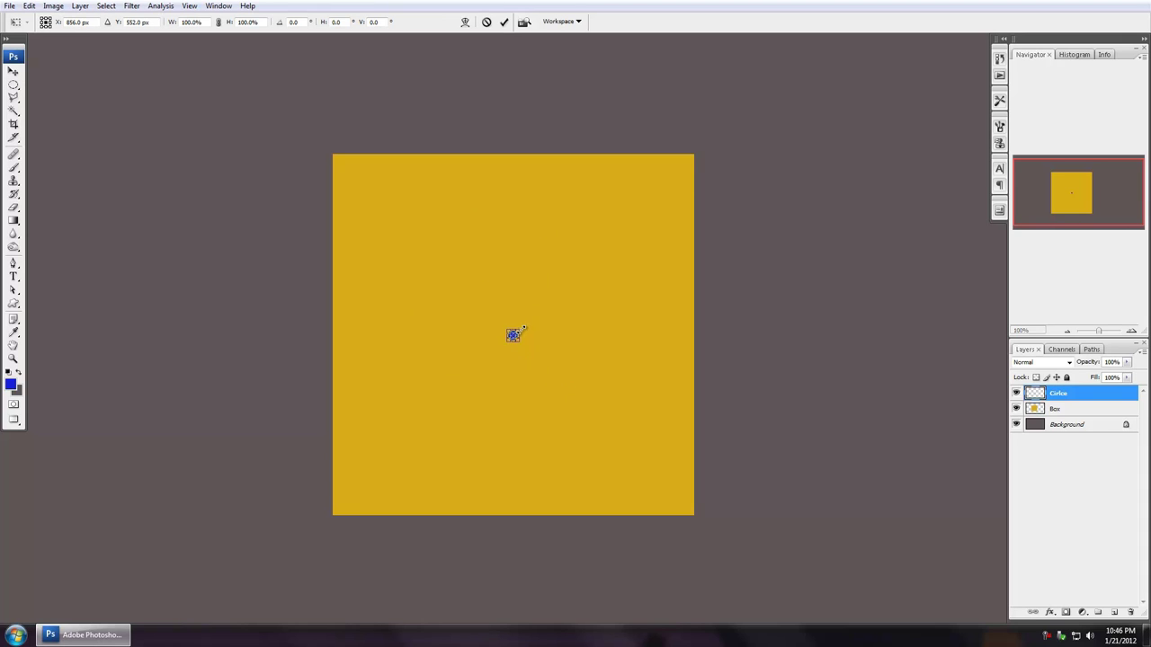
{"action": "left_click_drag", "start_coordinate": [519, 328], "coordinate": [686, 159]}
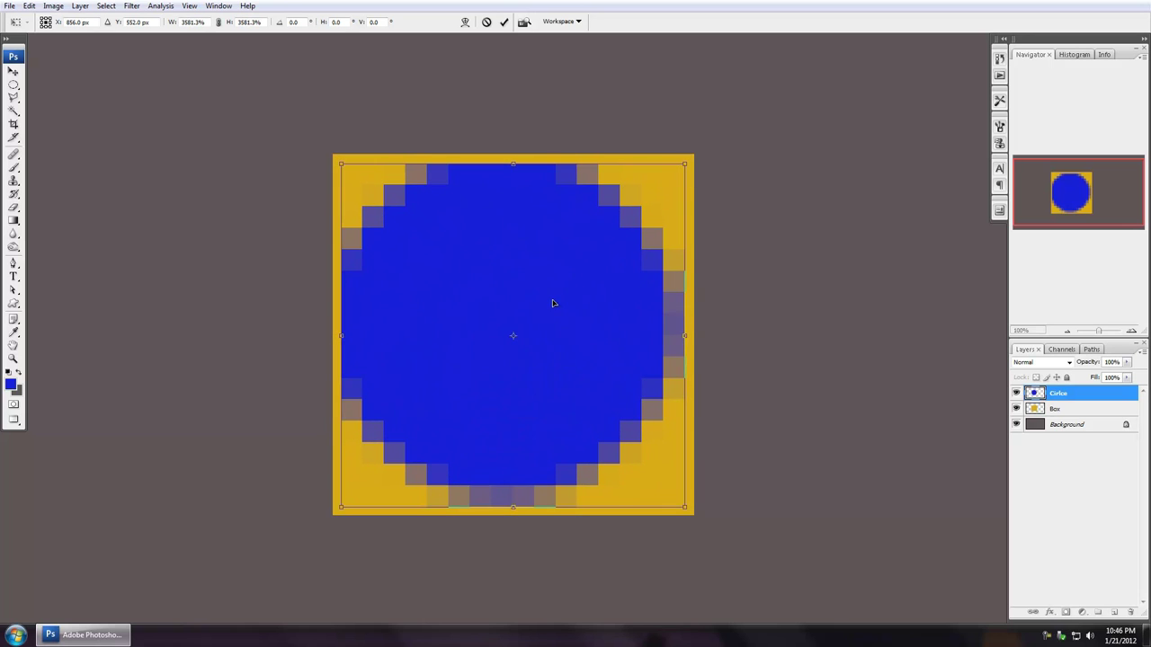
{"action": "key", "text": "Return"}
{"action": "key", "text": "m"}
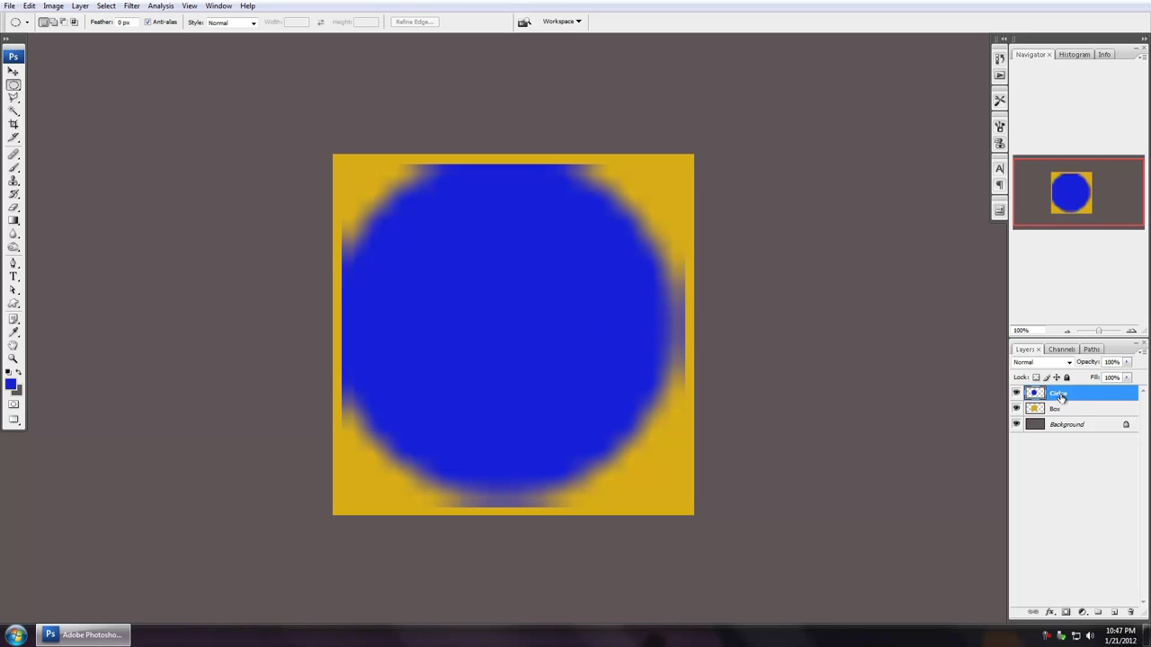
- Delete the Circle and Box layers
{"action": "key", "text": "v"}
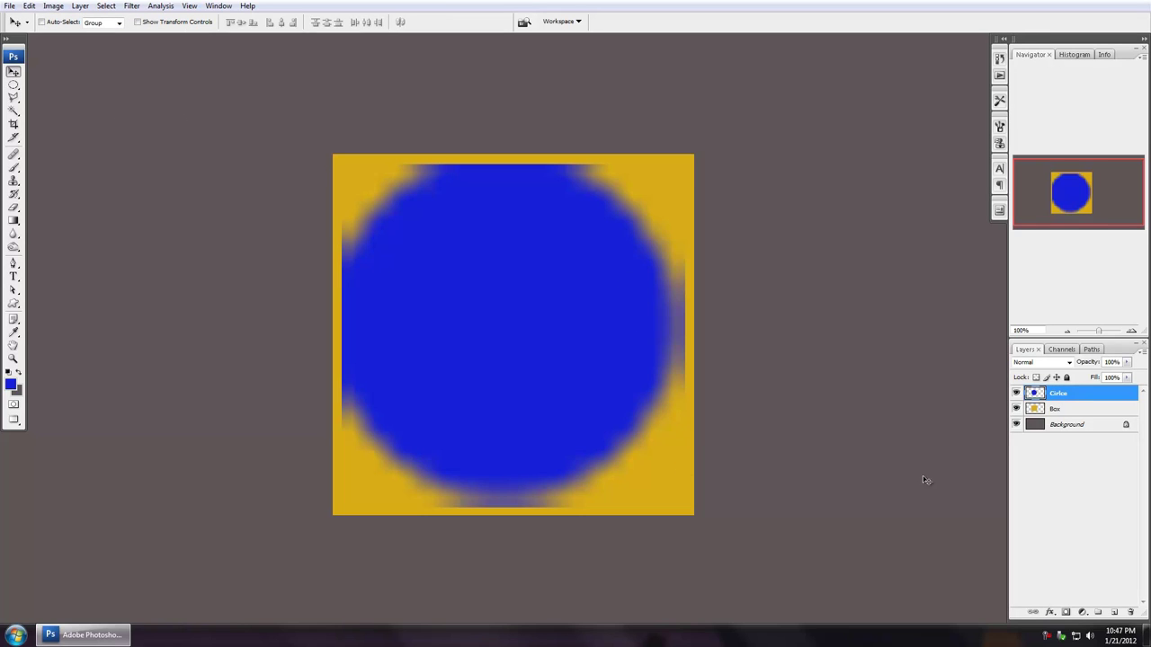
{"action": "key", "text": "Delete"}
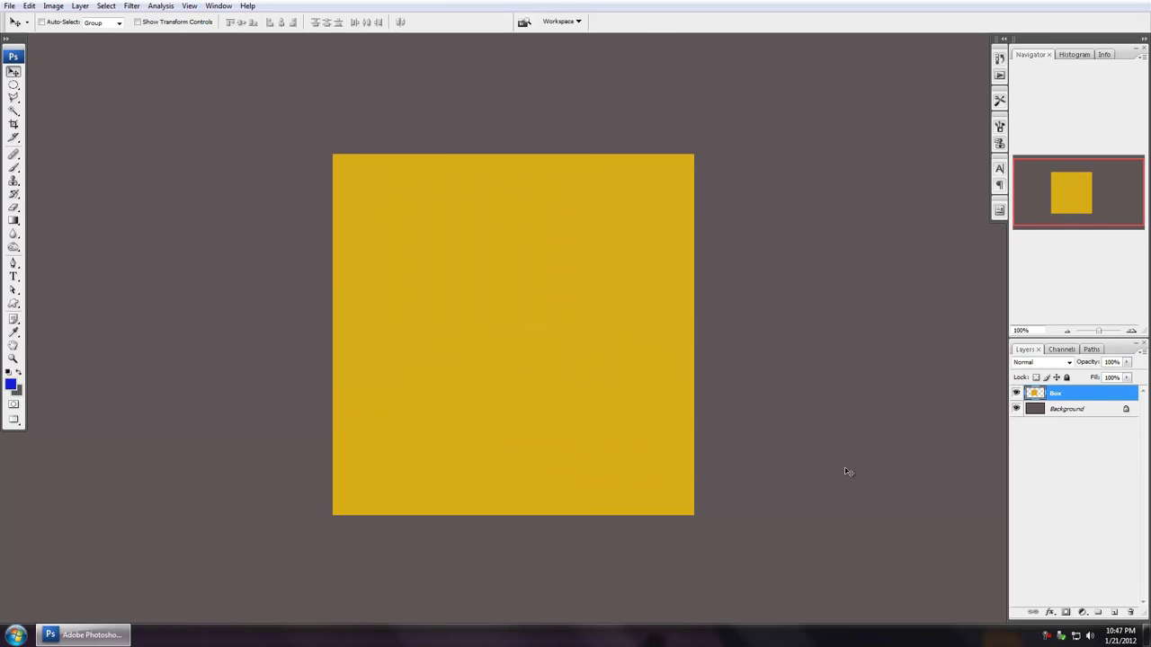
{"action": "key", "text": "Delete"}
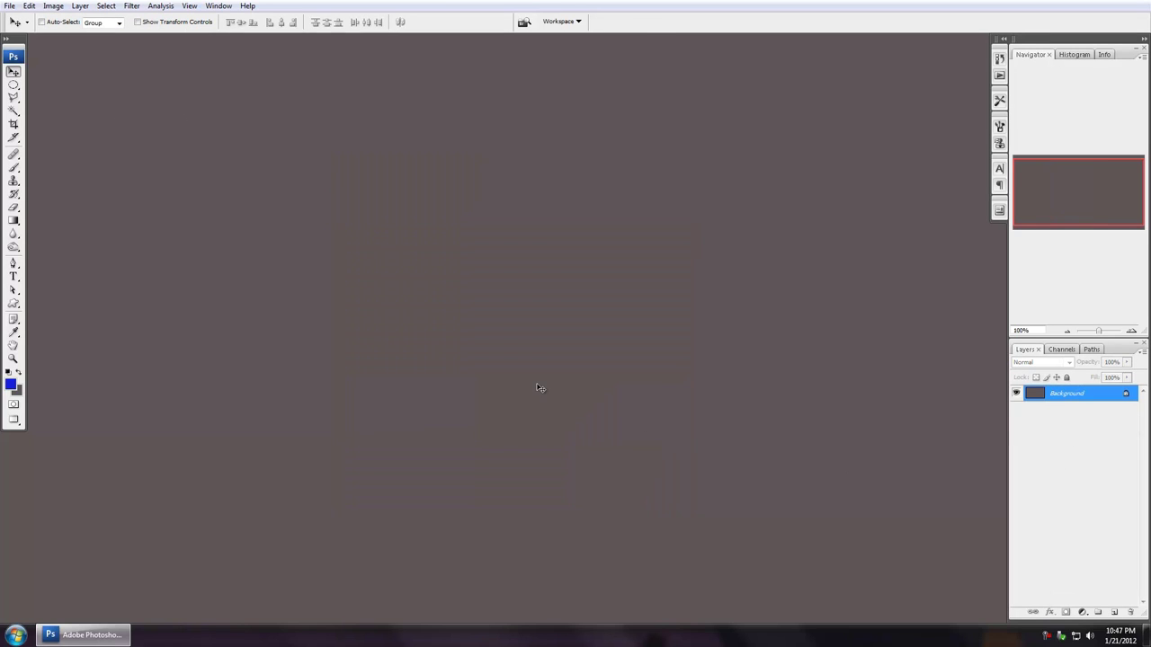
- Set the Type tool to white 172 pt text and start a text layer on the canvas's left
{"action": "left_click", "coordinate": [14, 278]}
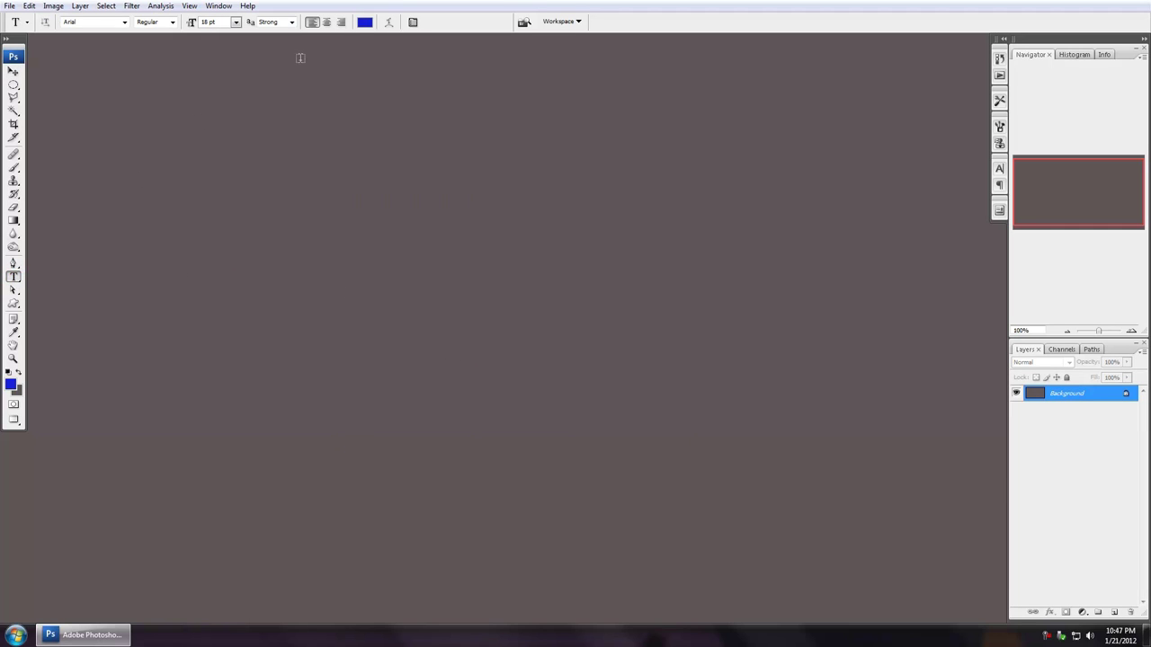
{"action": "left_click", "coordinate": [367, 22]}
{"action": "left_click", "coordinate": [756, 297]}
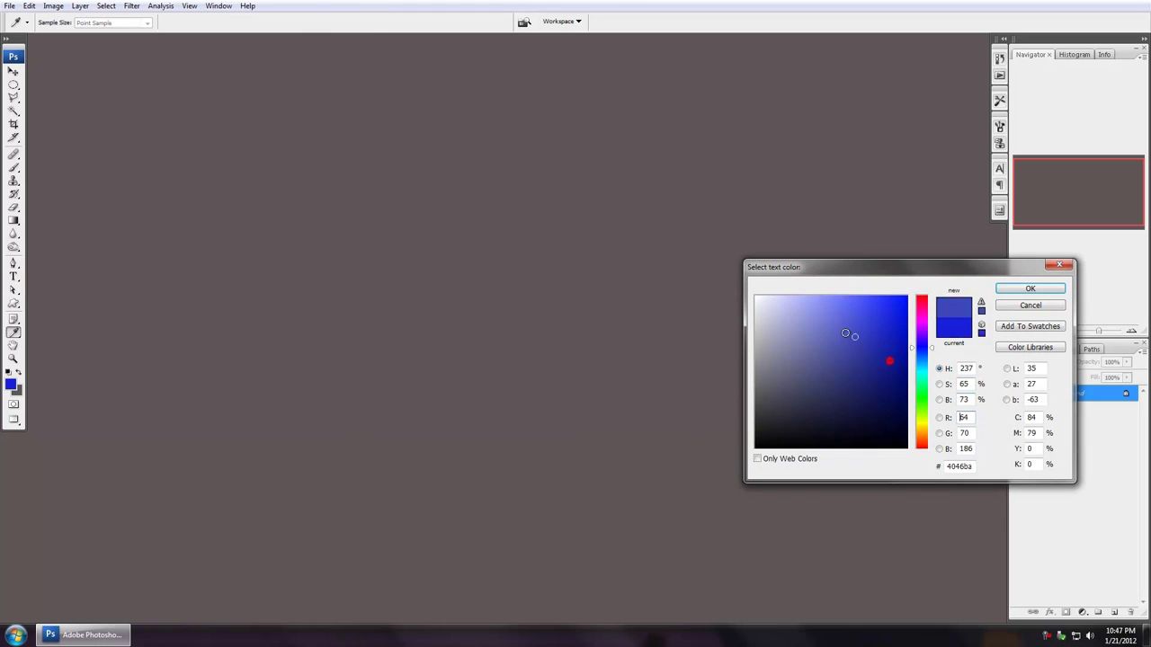
{"action": "left_click", "coordinate": [1024, 289]}
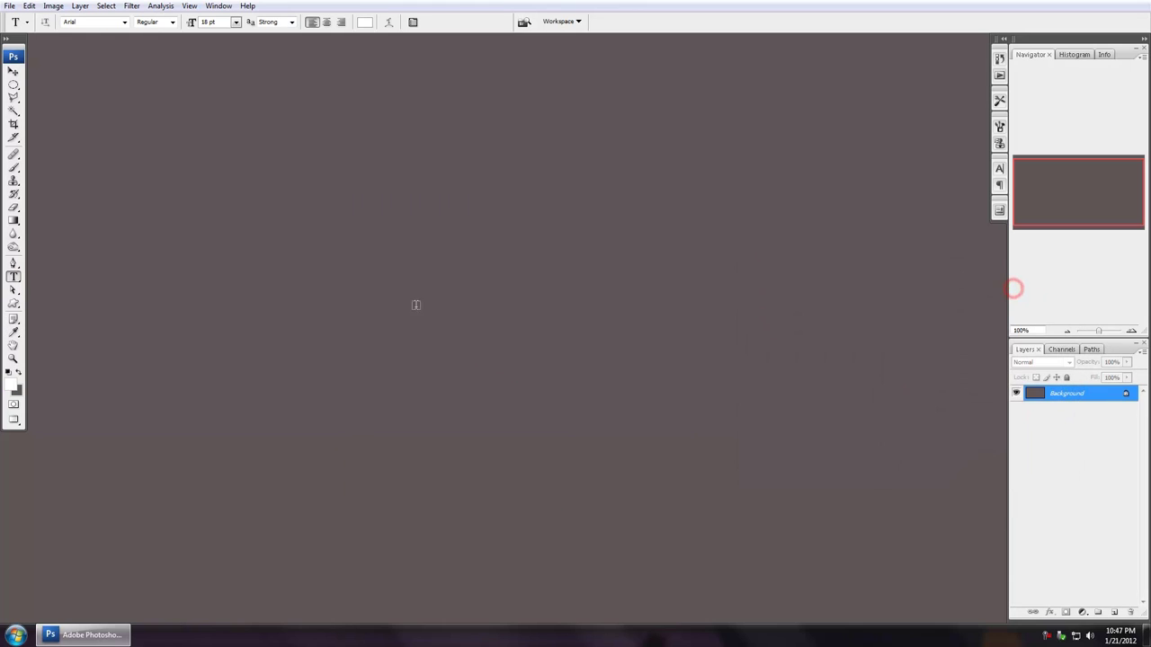
{"action": "left_click", "coordinate": [235, 23]}
{"action": "left_click", "coordinate": [229, 225]}
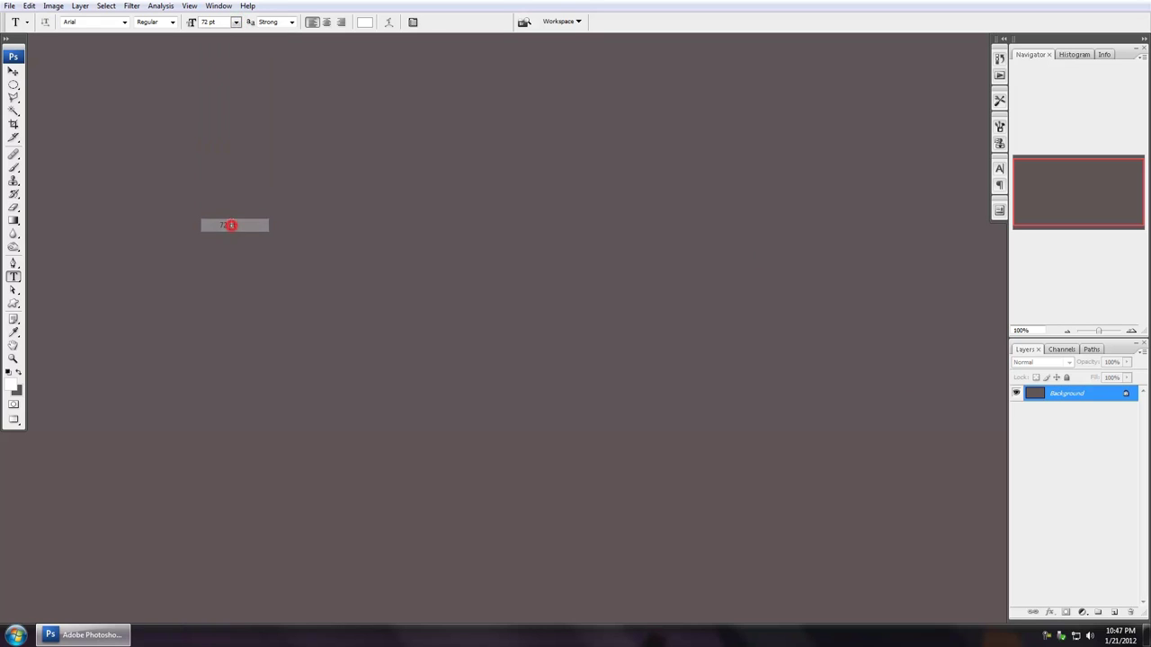
{"action": "left_click", "coordinate": [203, 22]}
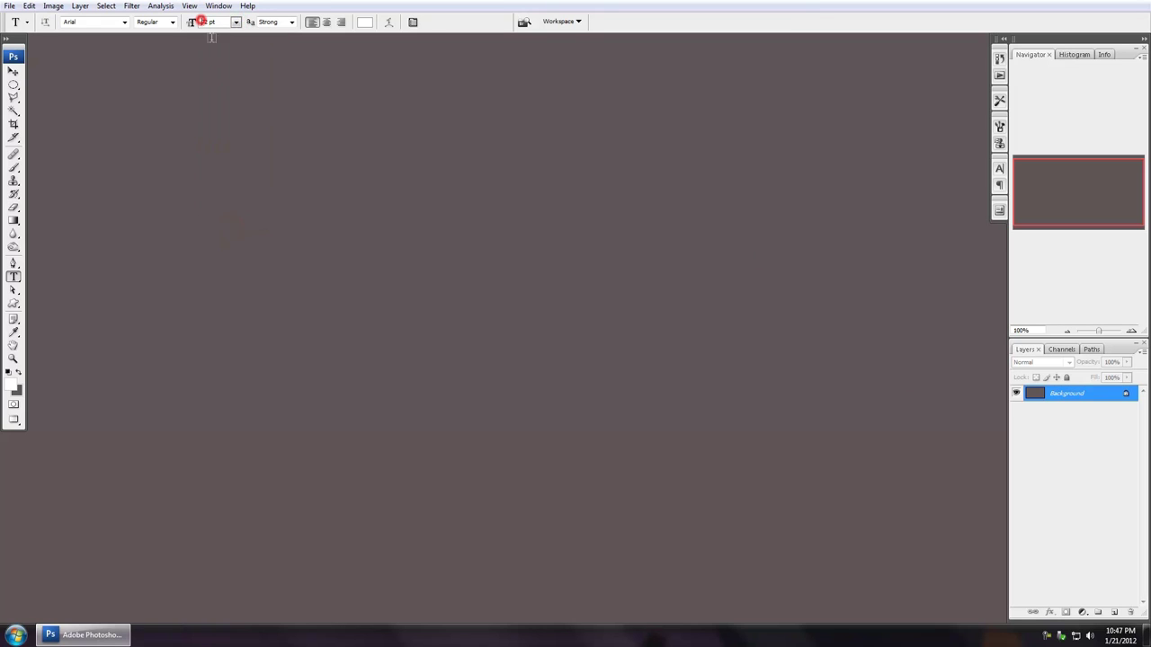
{"action": "left_click", "coordinate": [173, 340]}
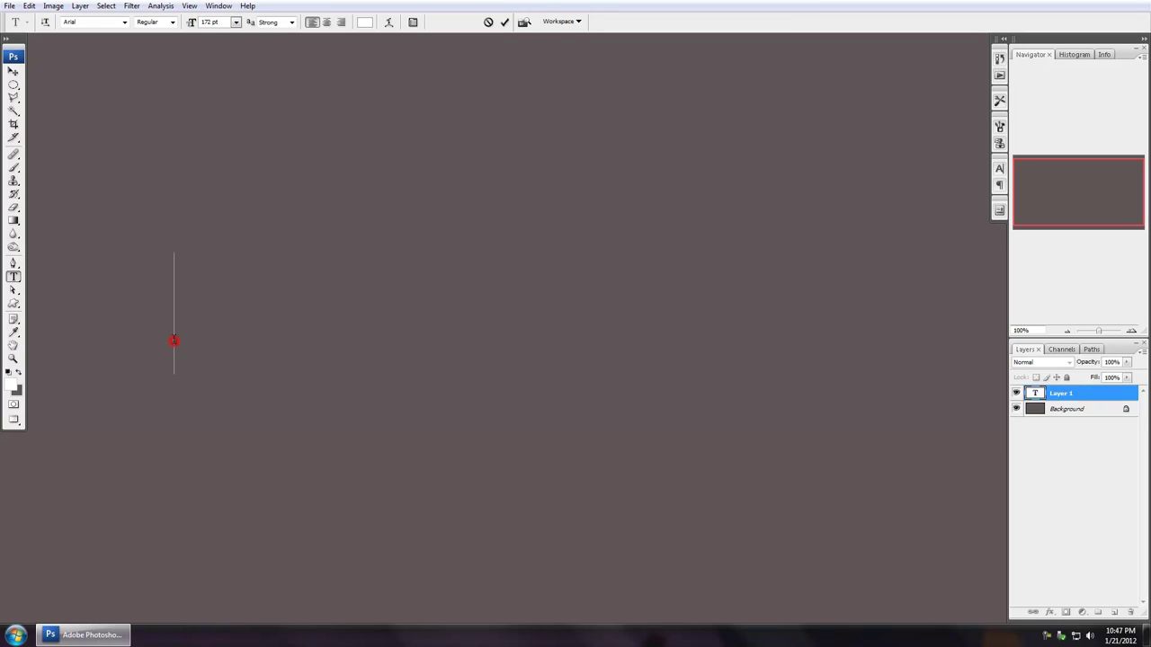
- Type 'Hello Guys and Gals', commit it, and shift it left to fit the canvas
{"action": "type", "text": "H"}
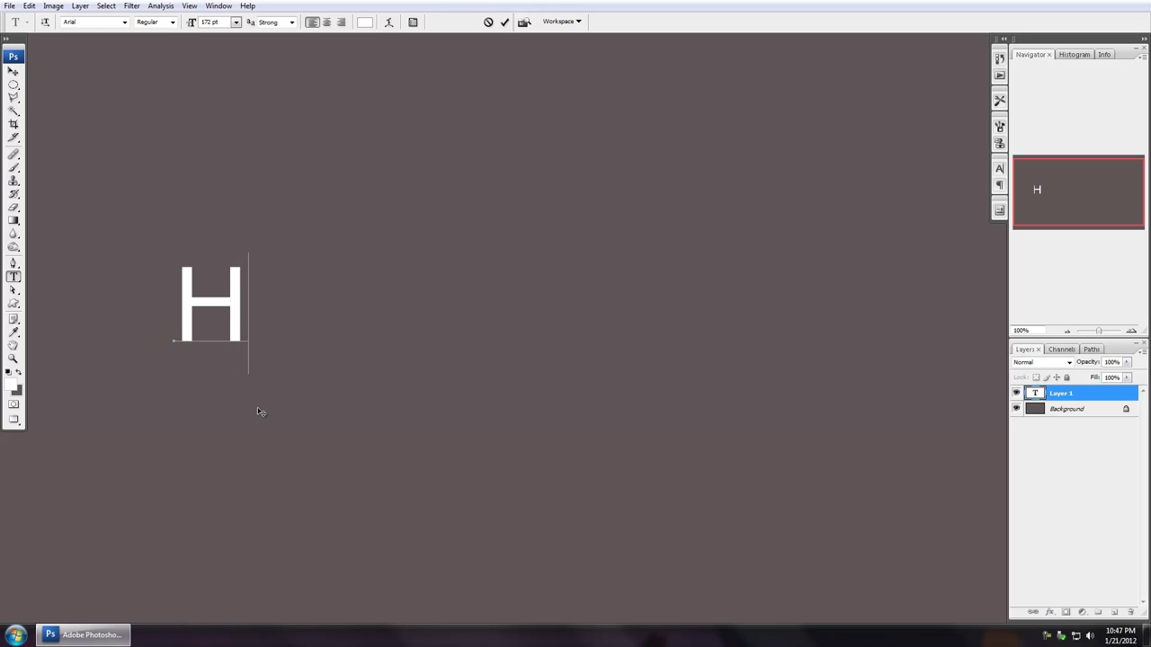
{"action": "type", "text": "ello G"}
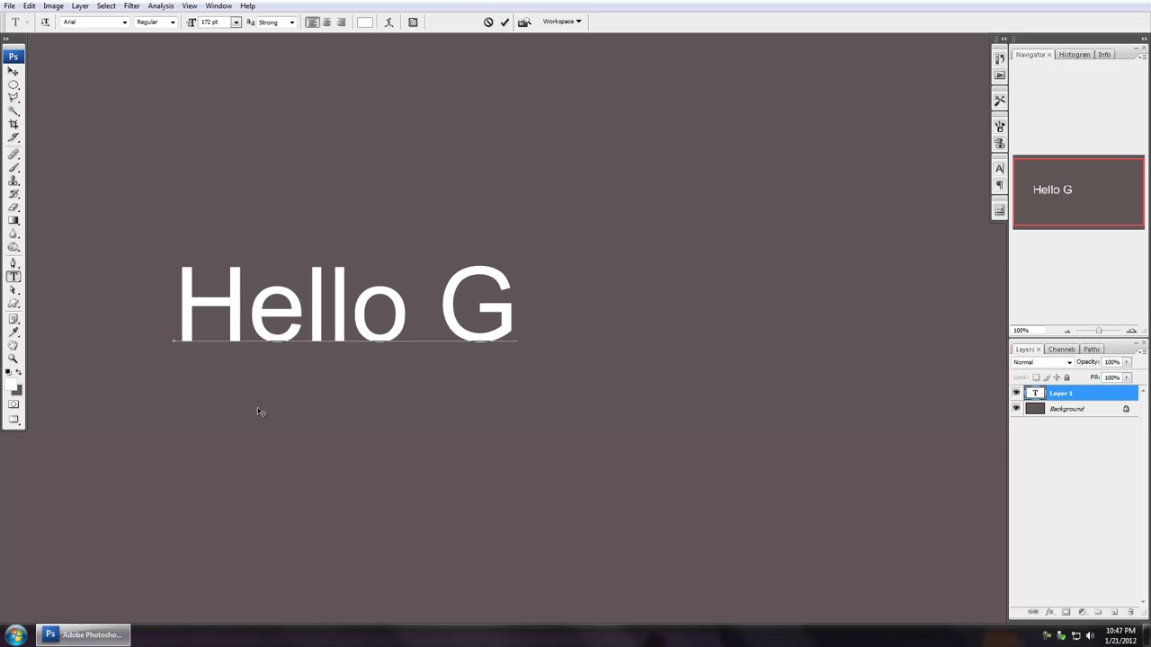
{"action": "type", "text": "uys and"}
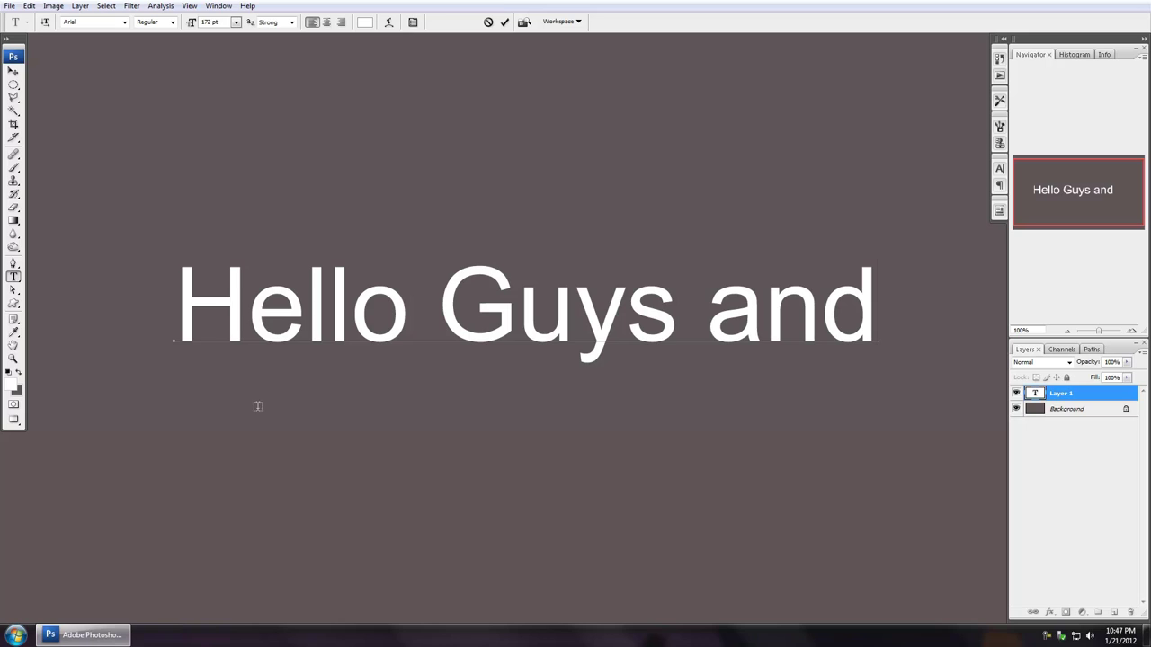
{"action": "type", "text": " Gals"}
{"action": "key", "text": "Return"}
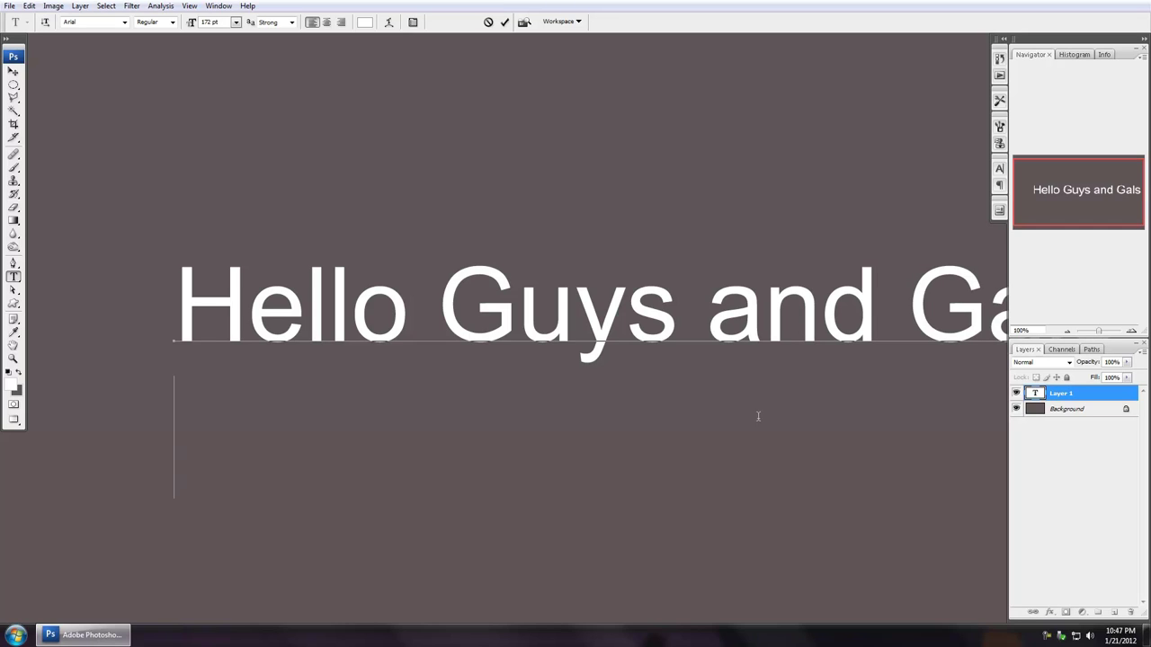
{"action": "left_click", "coordinate": [1052, 395]}
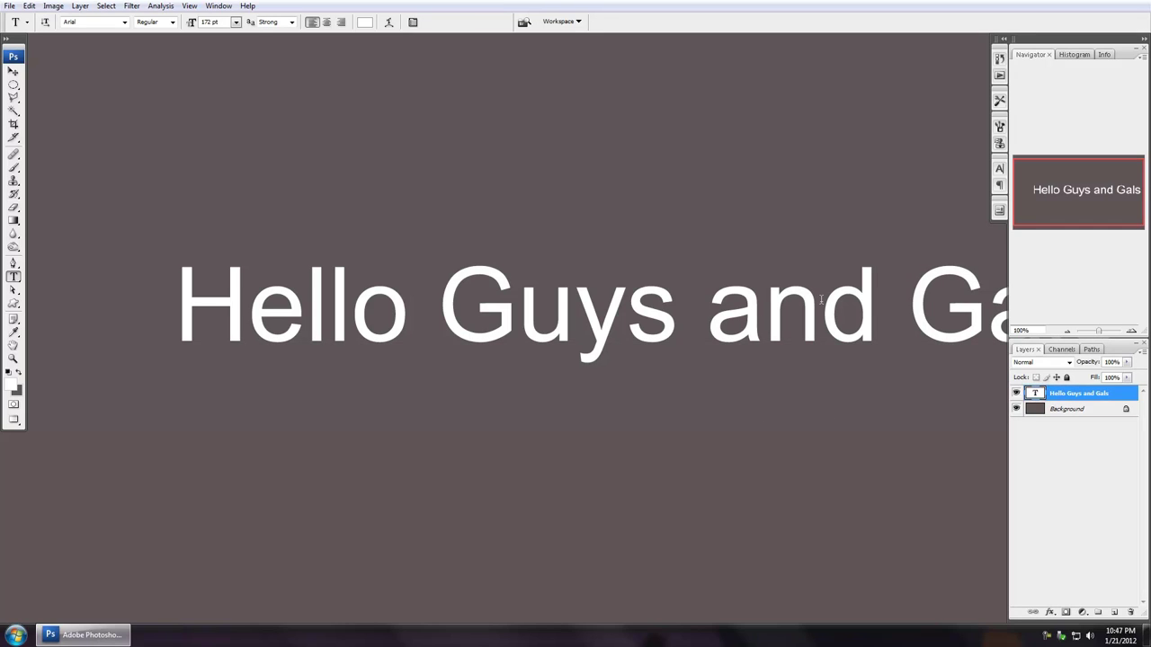
{"action": "key", "text": "v"}
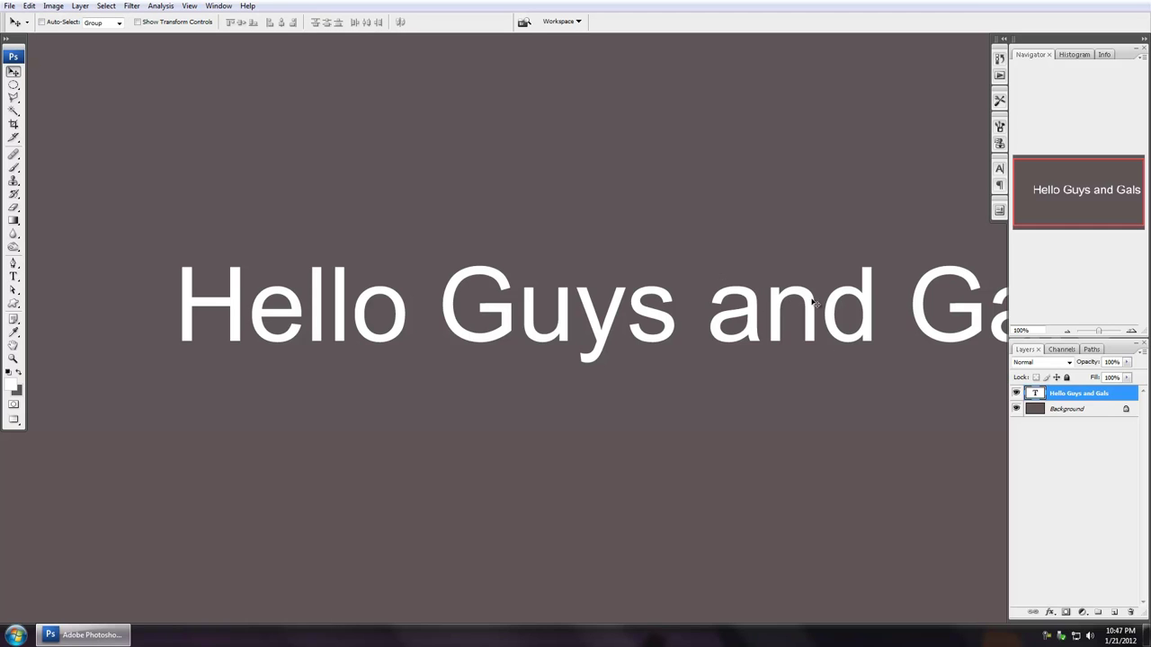
{"action": "left_click_drag", "start_coordinate": [819, 306], "coordinate": [691, 322]}
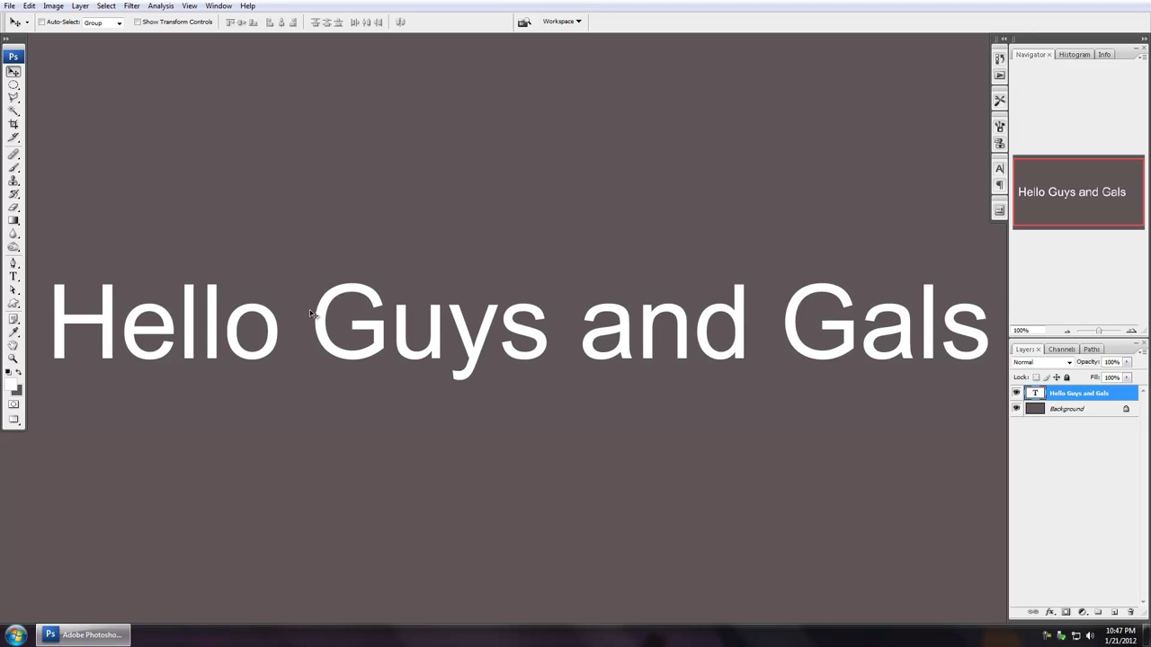
{"action": "scroll", "coordinate": [437, 337], "scroll_direction": "up", "scroll_amount": 4}
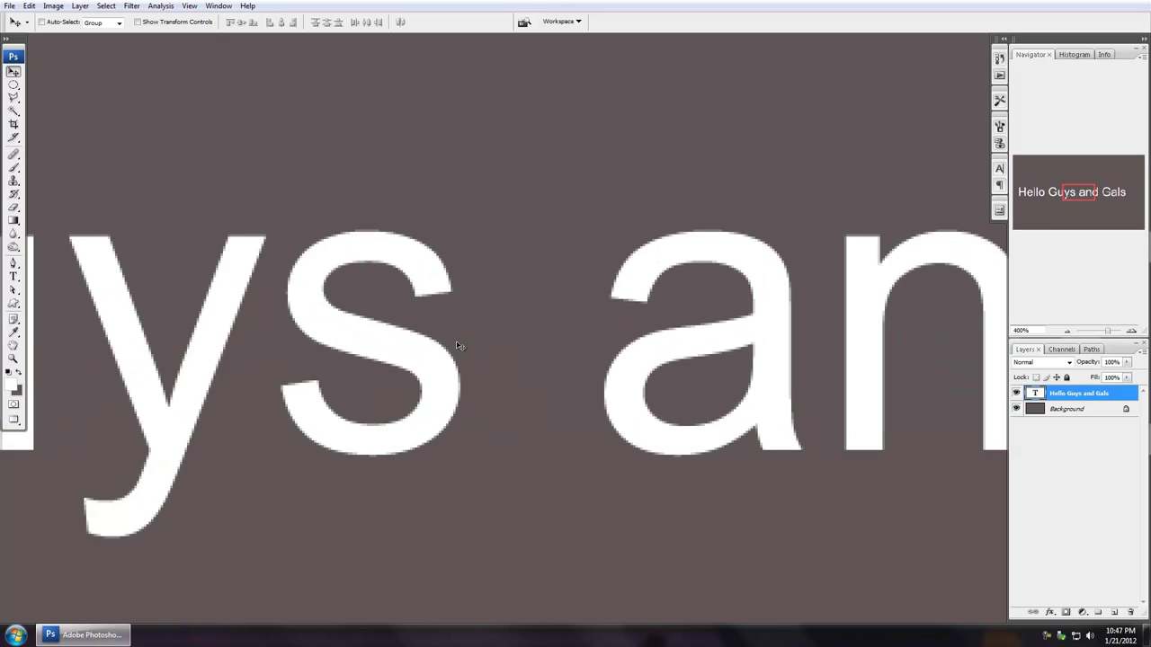
{"action": "scroll", "coordinate": [456, 345], "scroll_direction": "up", "scroll_amount": 1}
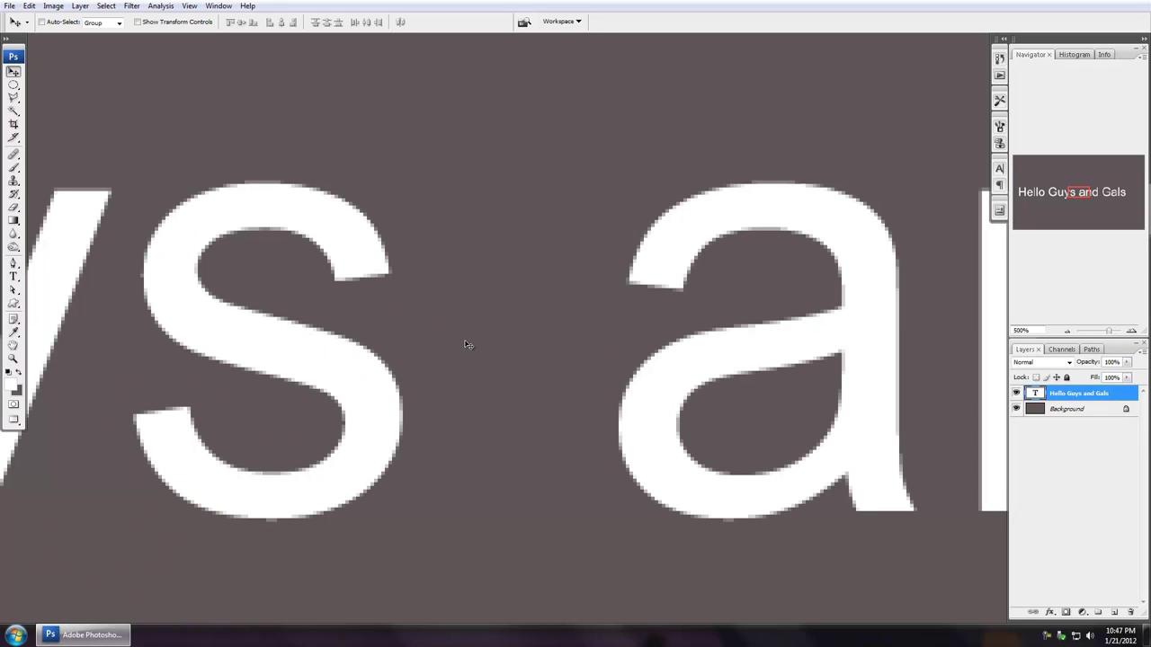
{"action": "scroll", "coordinate": [464, 345], "scroll_direction": "down", "scroll_amount": 1}
{"action": "scroll", "coordinate": [462, 348], "scroll_direction": "down", "scroll_amount": 2}
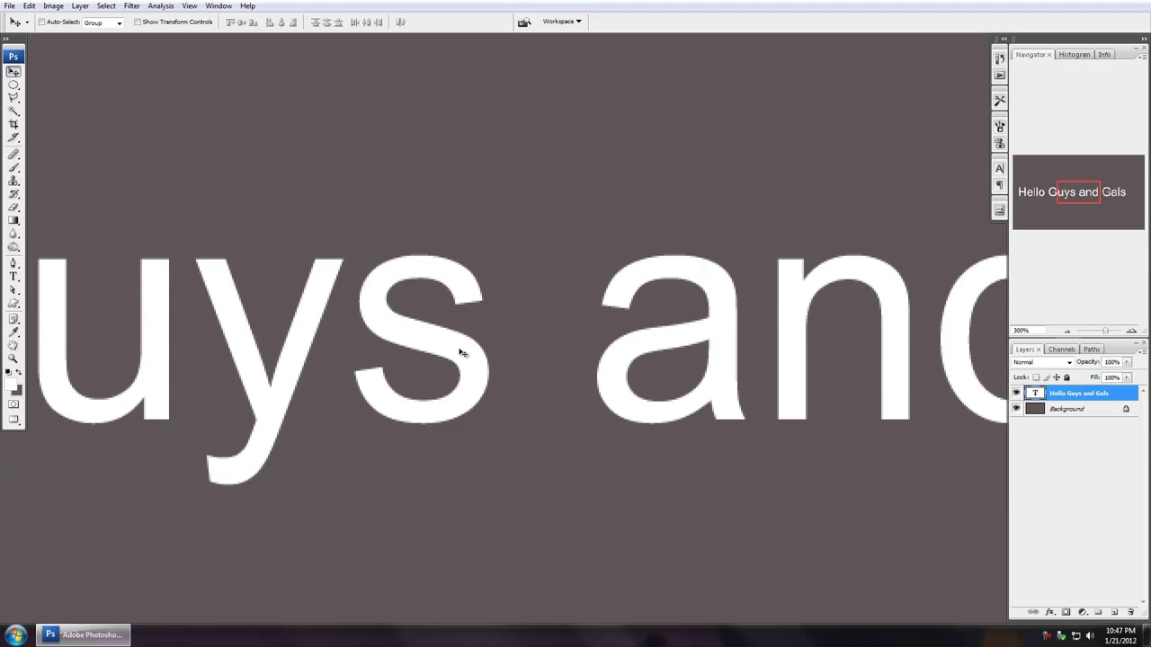
{"action": "scroll", "coordinate": [463, 351], "scroll_direction": "down", "scroll_amount": 1}
{"action": "scroll", "coordinate": [582, 348], "scroll_direction": "down", "scroll_amount": 1}
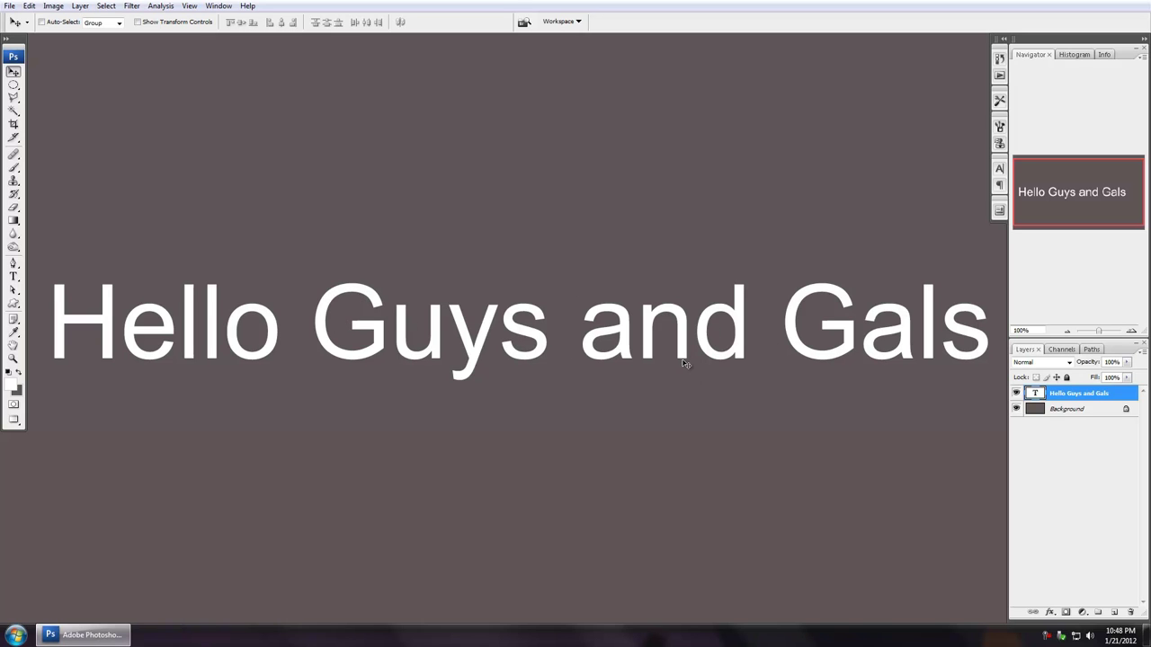
- Scale the 'Hello Guys and Gals' text down to a tiny size
{"action": "key", "text": "ctrl+t"}
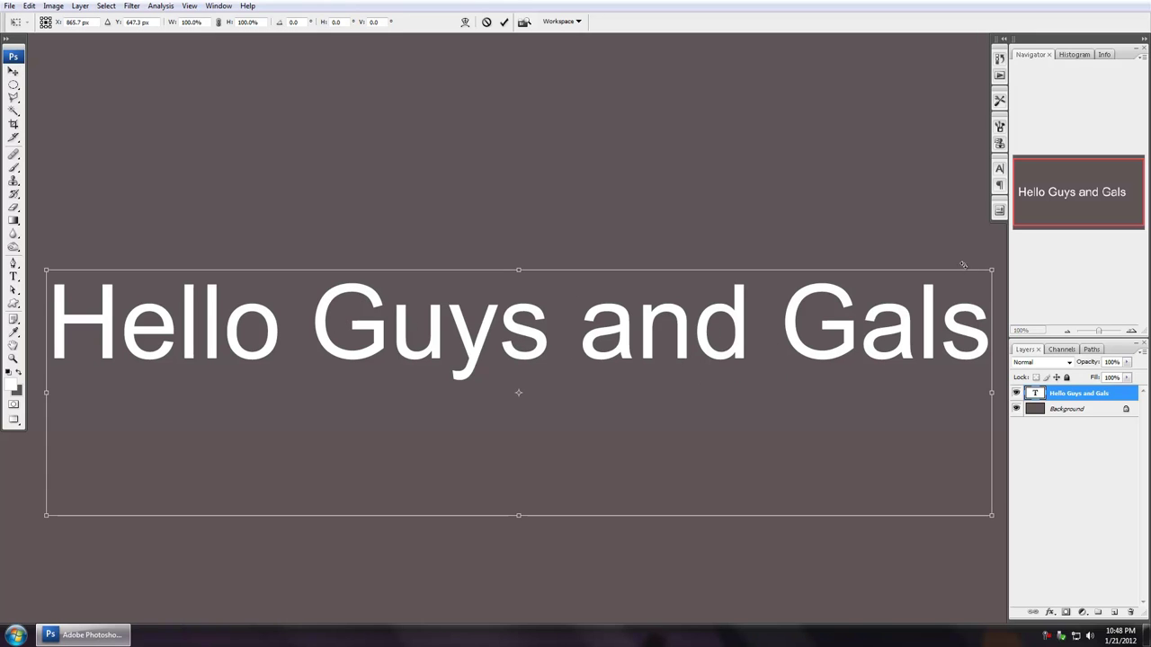
{"action": "left_click_drag", "start_coordinate": [992, 269], "coordinate": [543, 409]}
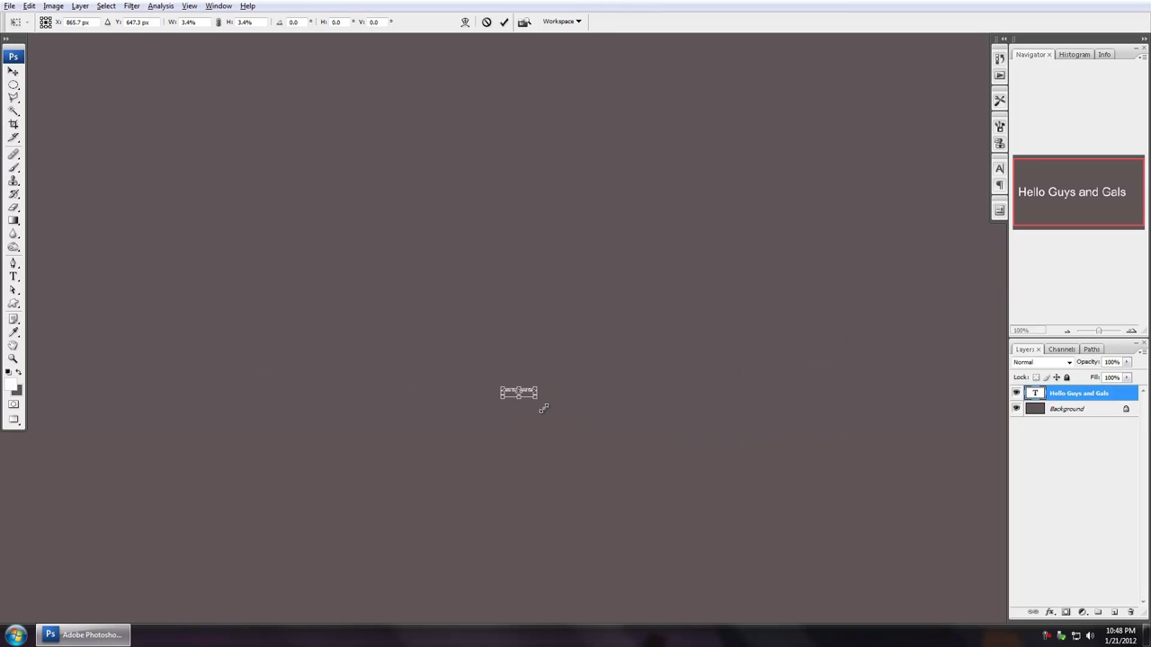
{"action": "key", "text": "Return"}
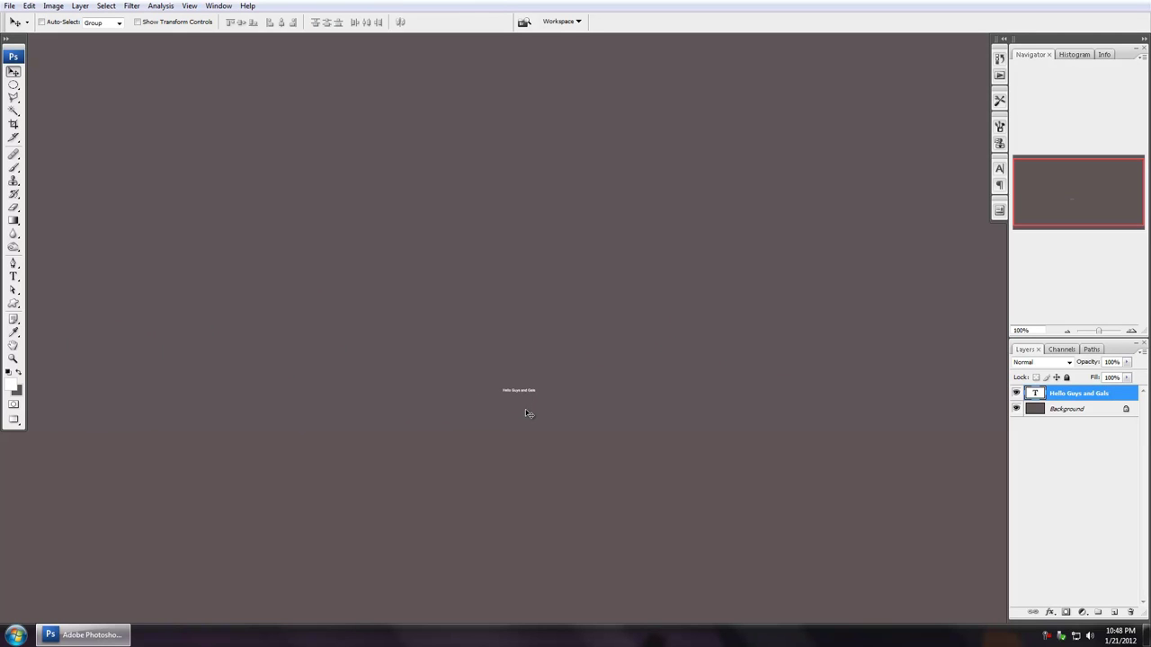
- Scale the tiny text back up to nearly full canvas width
{"action": "key", "text": "ctrl+t"}
{"action": "left_click_drag", "start_coordinate": [536, 387], "coordinate": [637, 497]}
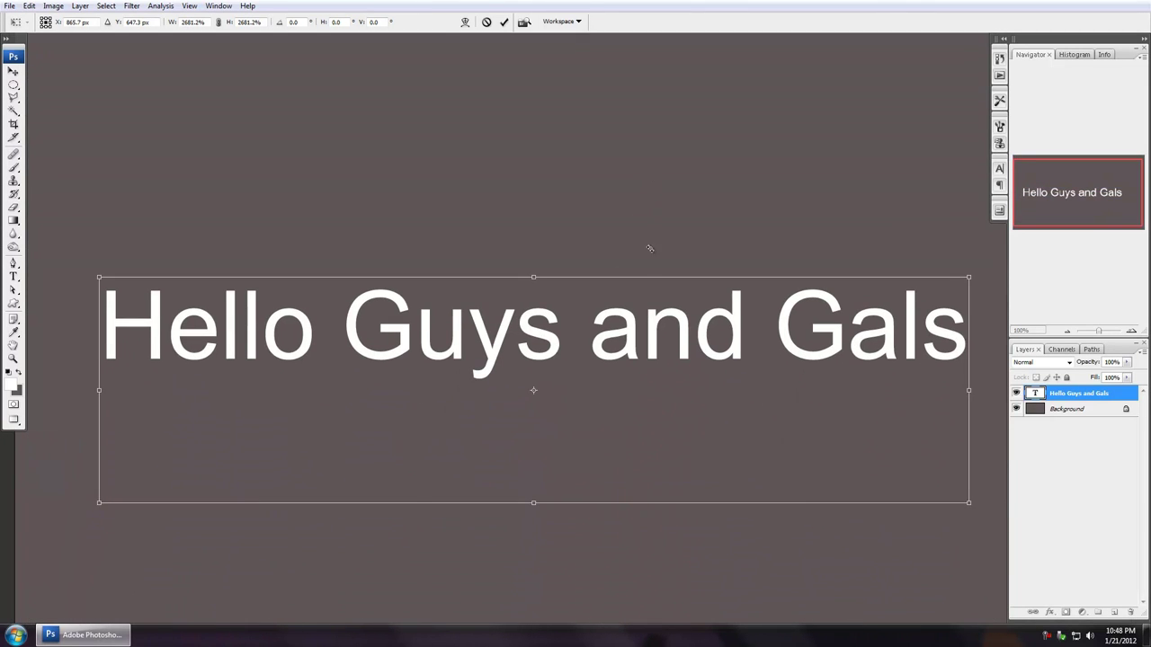
{"action": "key", "text": "Return"}
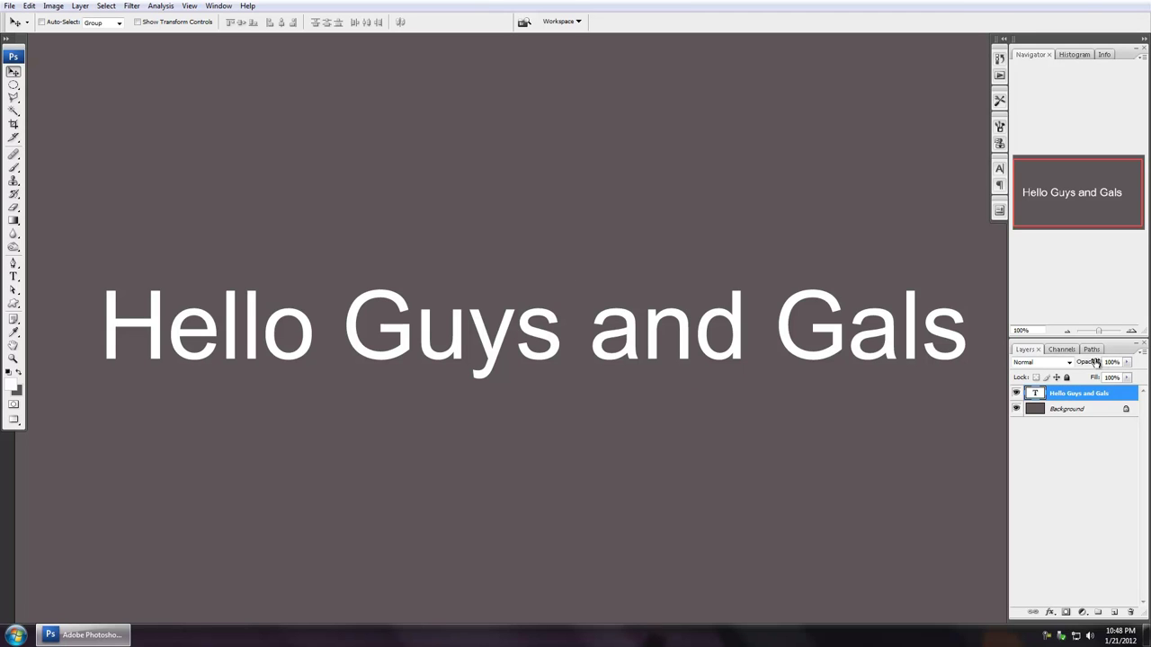
- Rasterize the 'Hello Guys and Gals' type layer from its Layers panel context menu
{"action": "right_click", "coordinate": [1122, 397]}
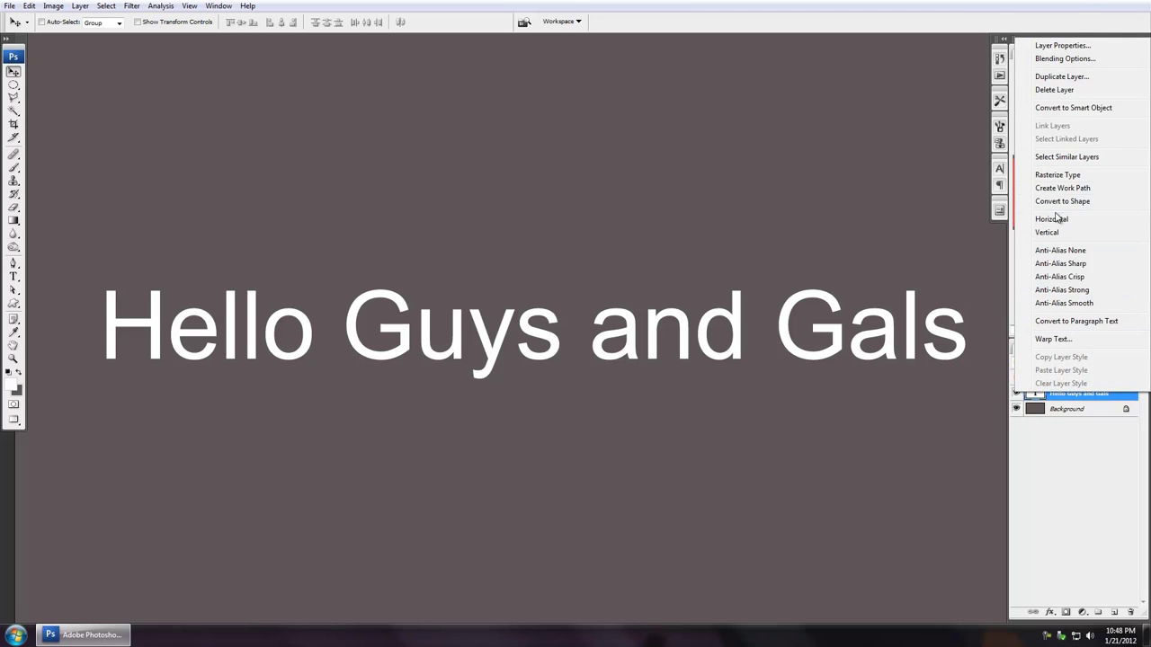
{"action": "left_click", "coordinate": [1079, 177]}
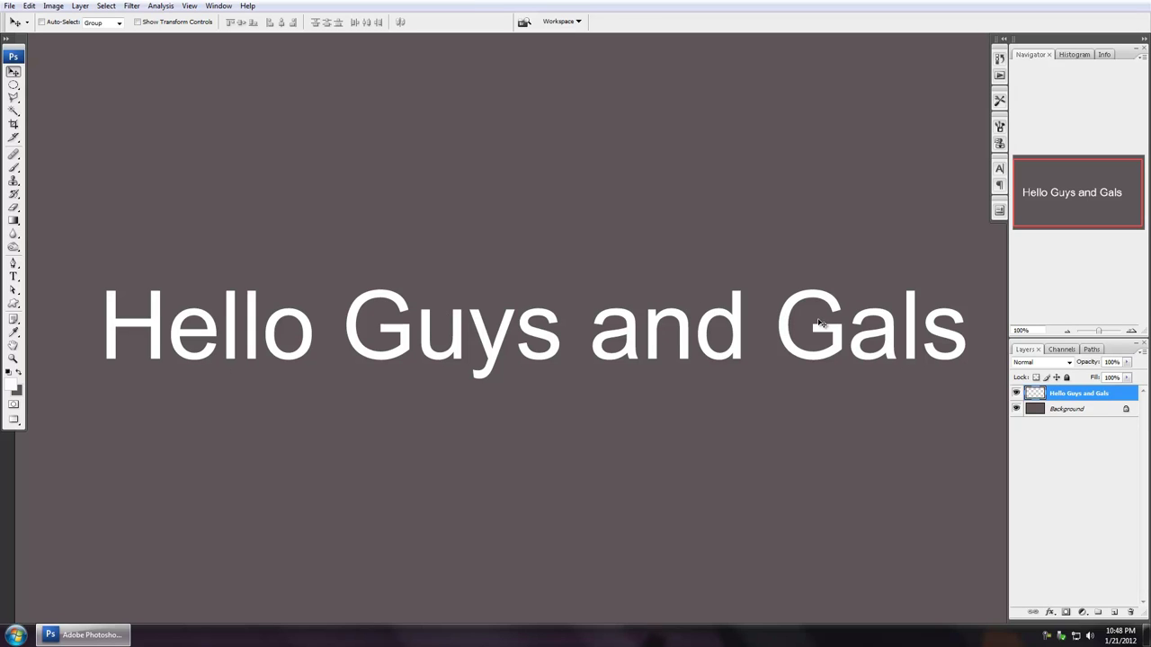
- Shrink the rasterized text tiny, scale it back up until blurry, then delete the layer
{"action": "key", "text": "ctrl+t"}
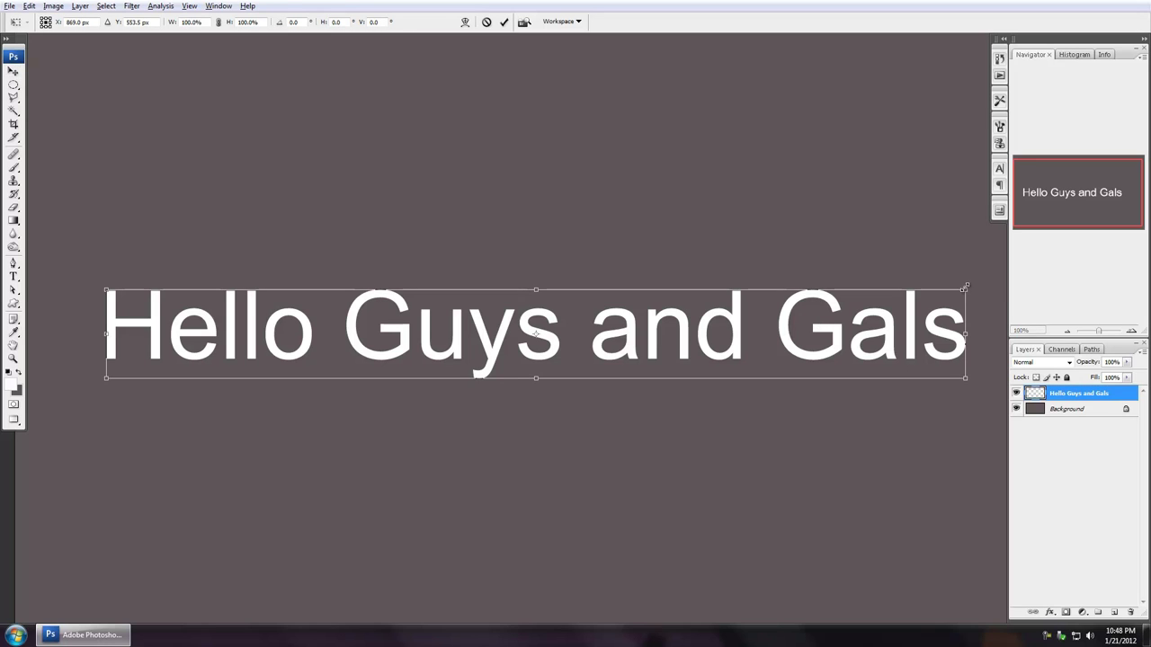
{"action": "left_click_drag", "start_coordinate": [964, 289], "coordinate": [551, 351]}
{"action": "key", "text": "Return"}
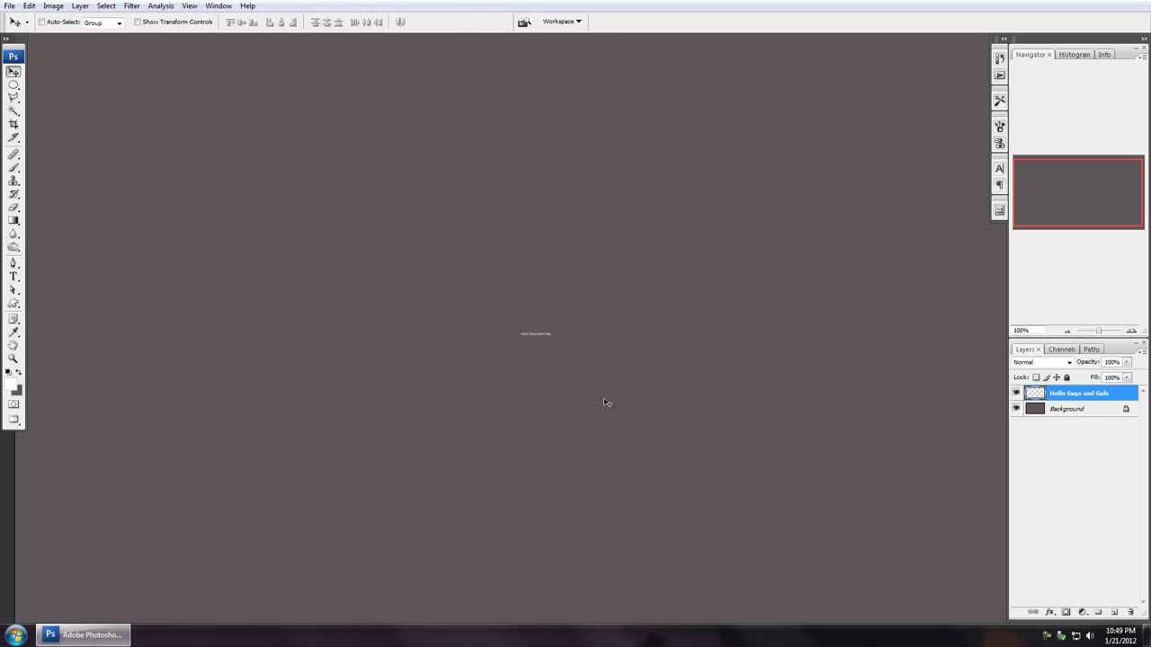
{"action": "key", "text": "ctrl+t"}
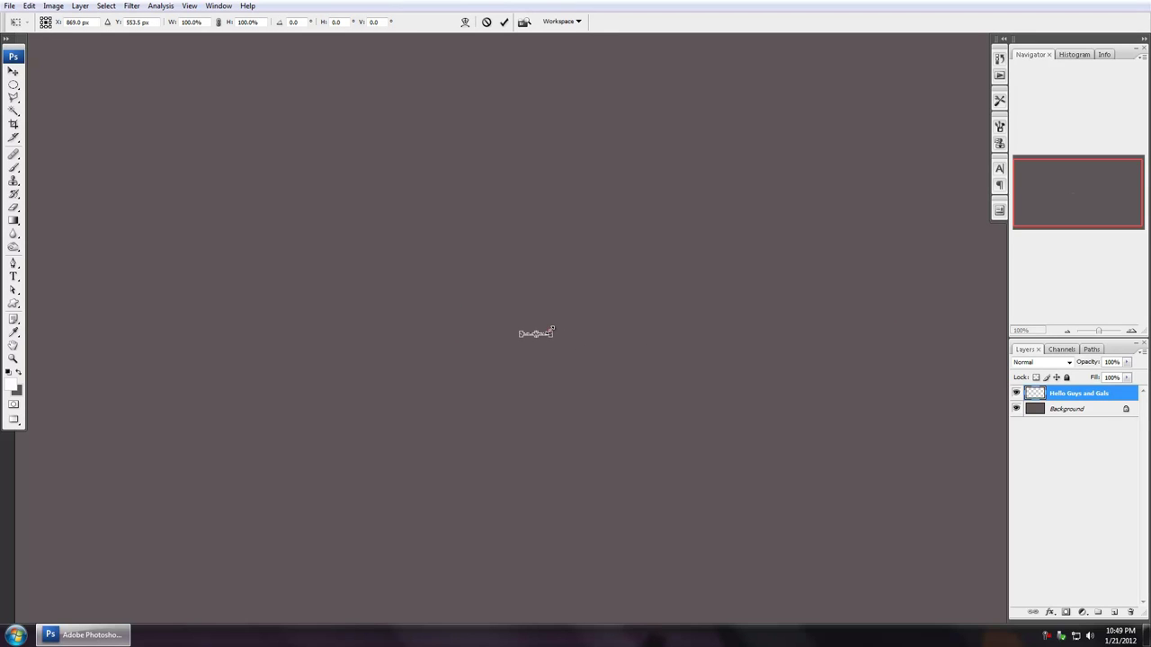
{"action": "left_click_drag", "start_coordinate": [552, 332], "coordinate": [949, 155]}
{"action": "key", "text": "Return"}
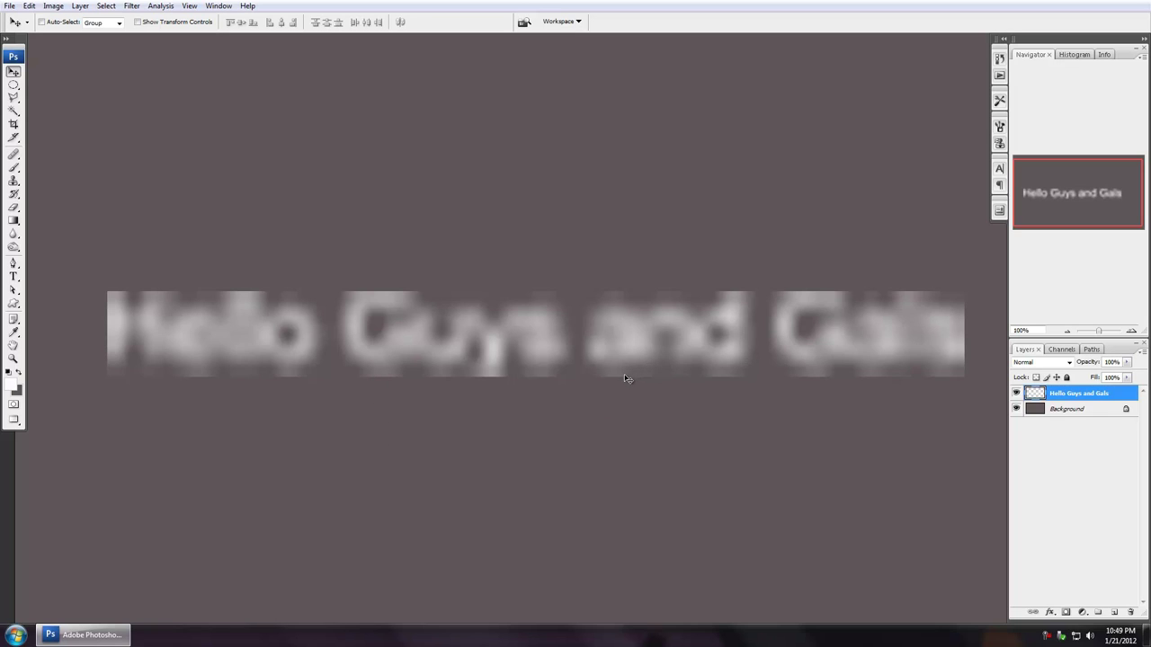
{"action": "key", "text": "Delete"}
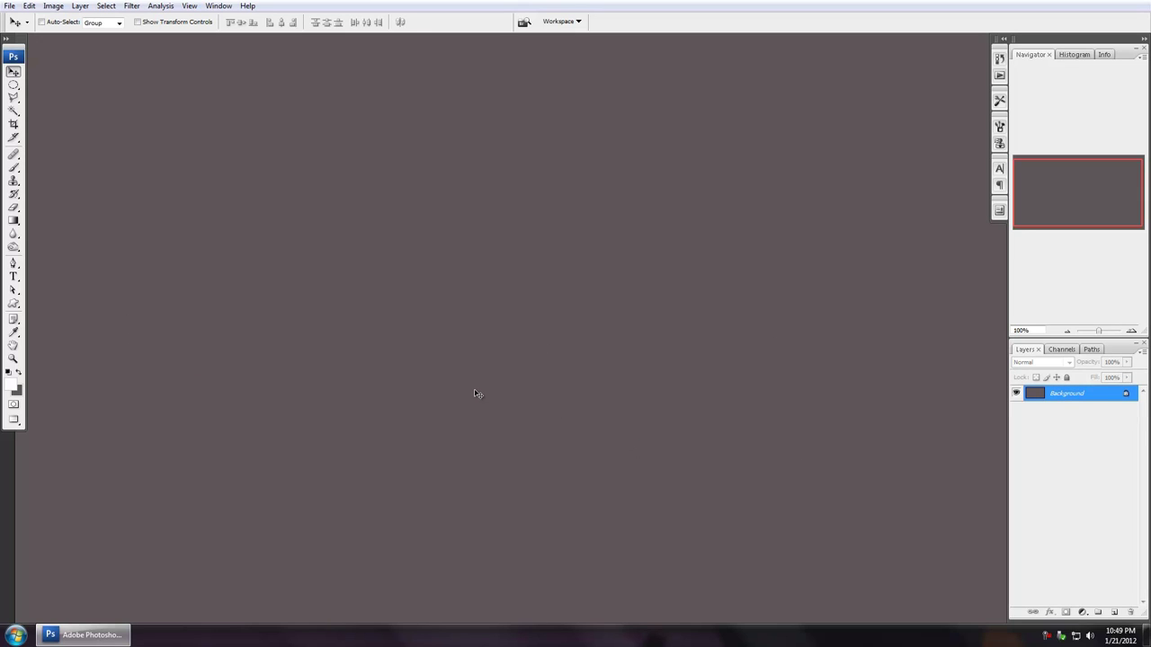
- Switch to the Pen tool and place the first anchor on the left of the canvas
{"action": "key", "text": "p"}
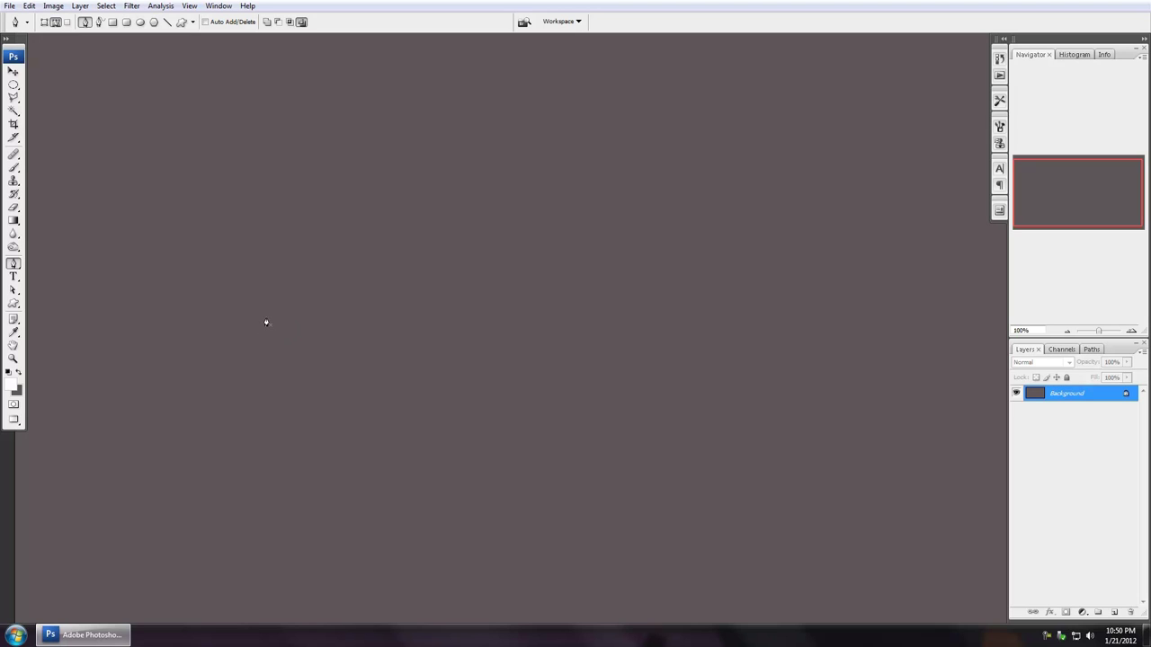
{"action": "left_click", "coordinate": [149, 317]}
- Place angular anchors along the top, far right, bottom and left tip of the canvas
{"action": "left_click", "coordinate": [220, 157]}
{"action": "left_click", "coordinate": [402, 155]}
{"action": "left_click", "coordinate": [706, 333]}
{"action": "left_click", "coordinate": [590, 440]}
{"action": "left_click", "coordinate": [280, 457]}
{"action": "left_click", "coordinate": [255, 325]}
{"action": "left_click", "coordinate": [158, 368]}
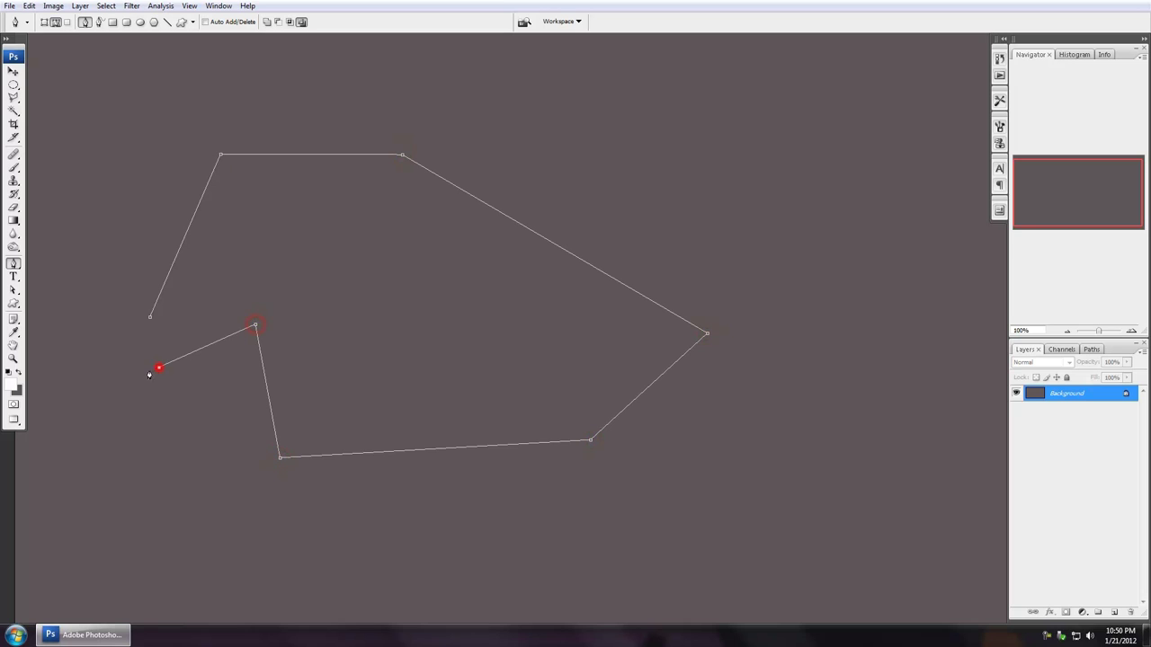
- Add the remaining upper anchors, close the outline, and show it as Work Path in Paths
{"action": "left_click", "coordinate": [312, 252]}
{"action": "left_click", "coordinate": [374, 205]}
{"action": "left_click", "coordinate": [255, 204]}
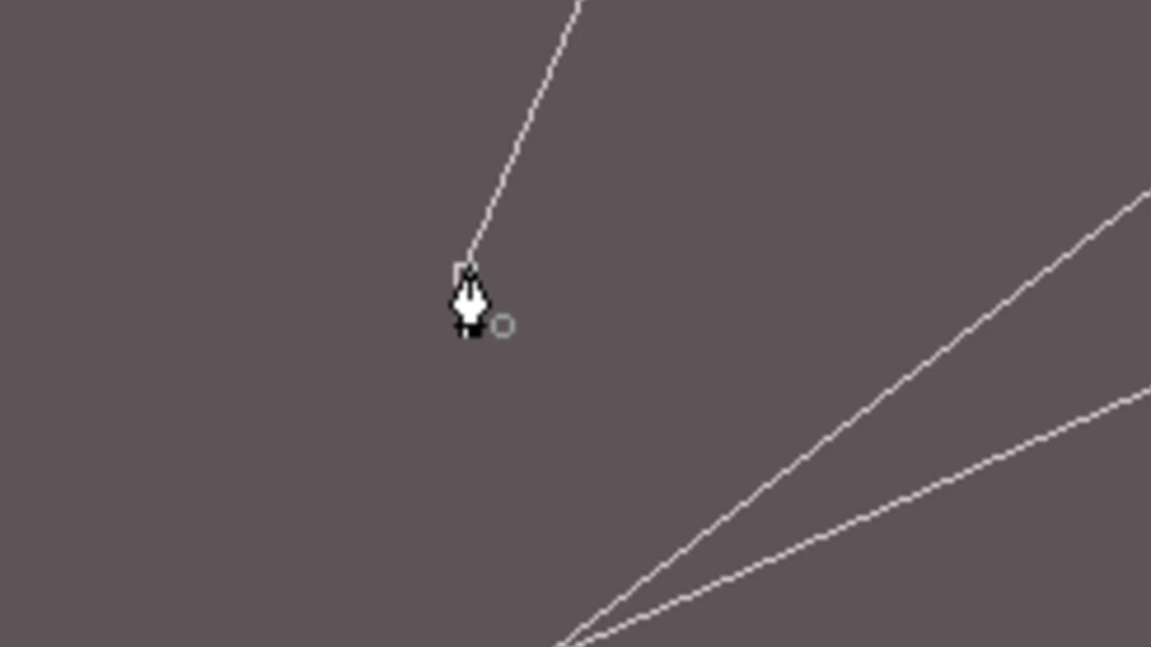
{"action": "left_click", "coordinate": [467, 270]}
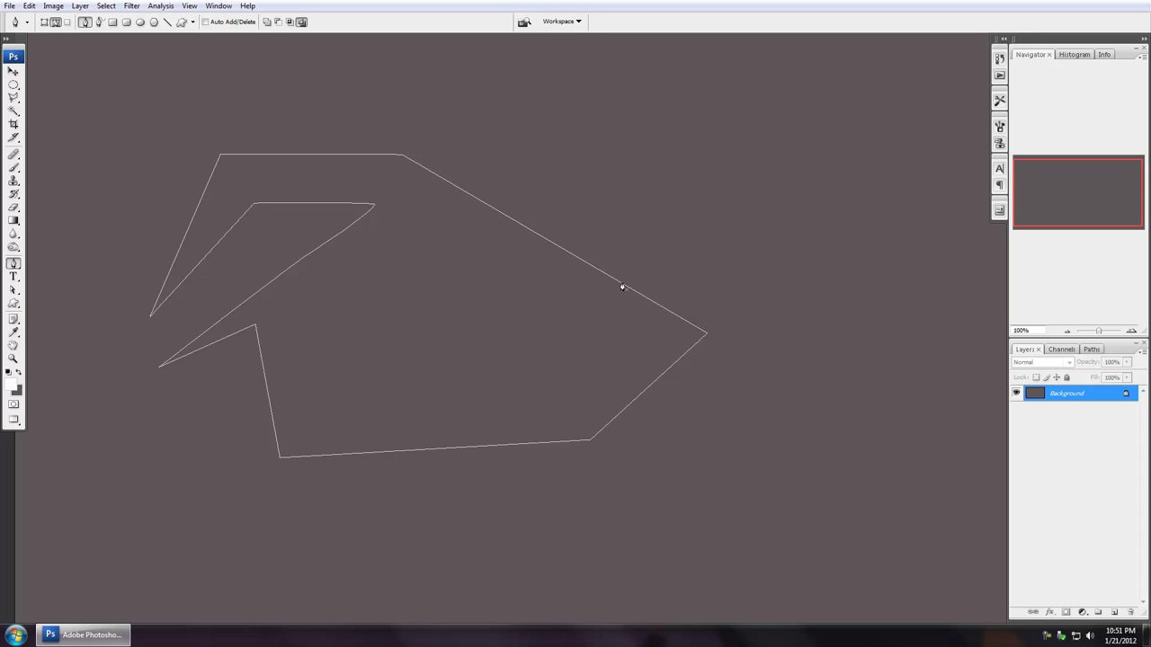
{"action": "left_click", "coordinate": [1099, 352]}
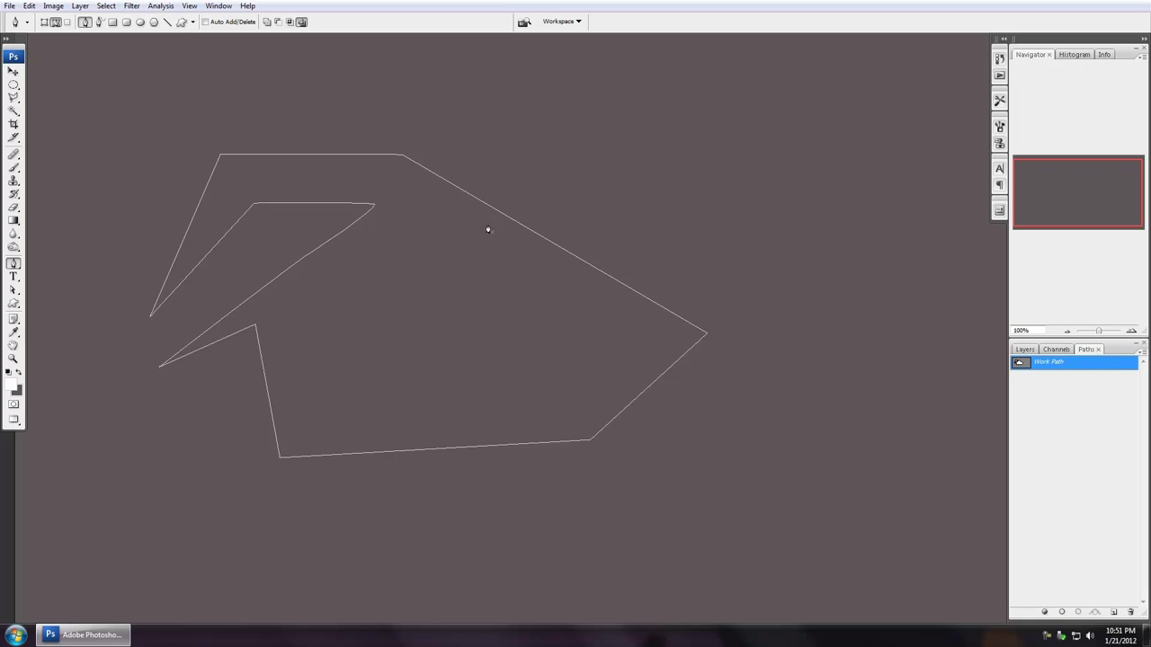
- Return to the Layers panel and delete the polygon practice path
{"action": "left_click", "coordinate": [1025, 351]}
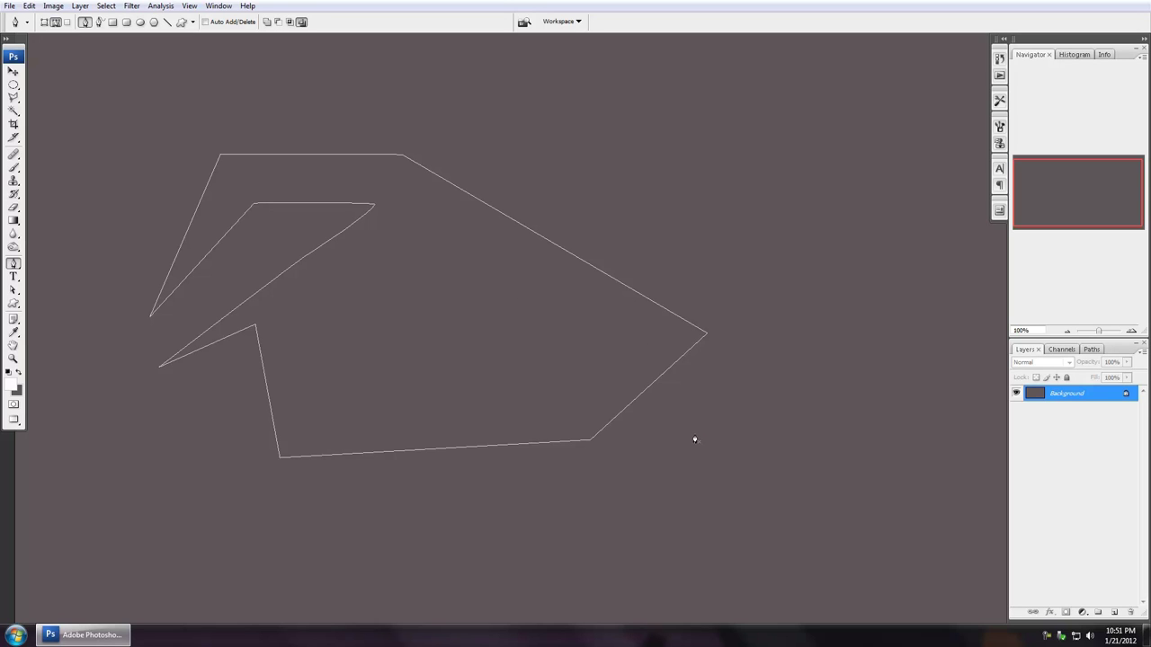
{"action": "key", "text": "Delete"}
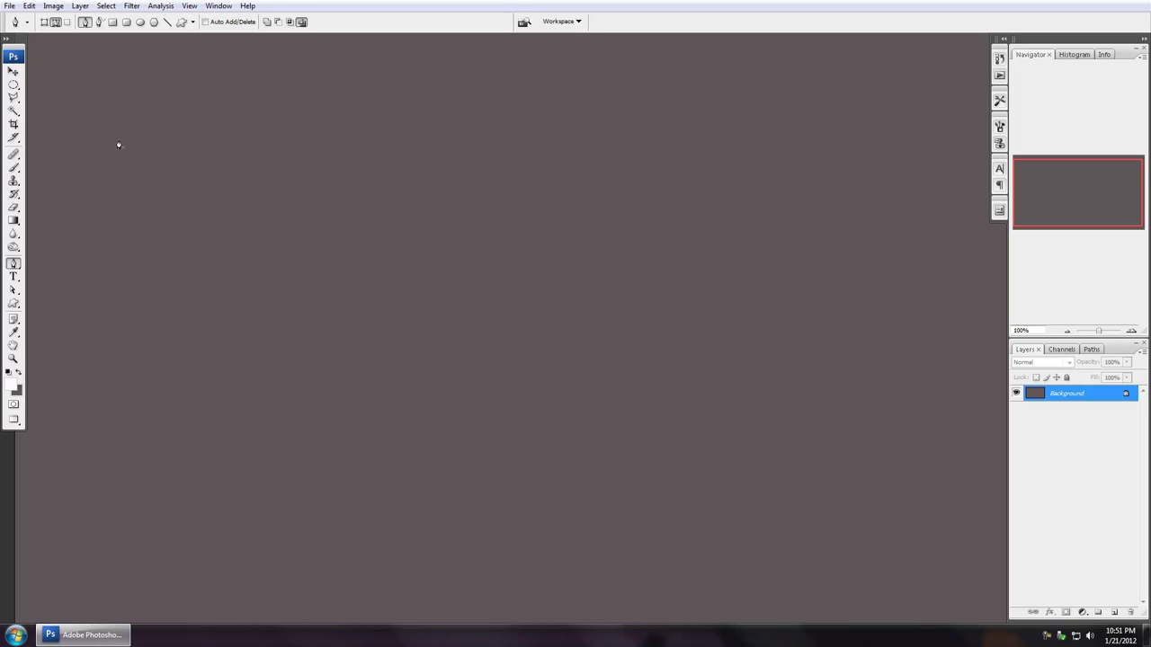
- Place a first anchor, then drag a level second anchor to bow the segment into an arch
{"action": "left_click", "coordinate": [194, 313]}
{"action": "left_click", "coordinate": [731, 311]}
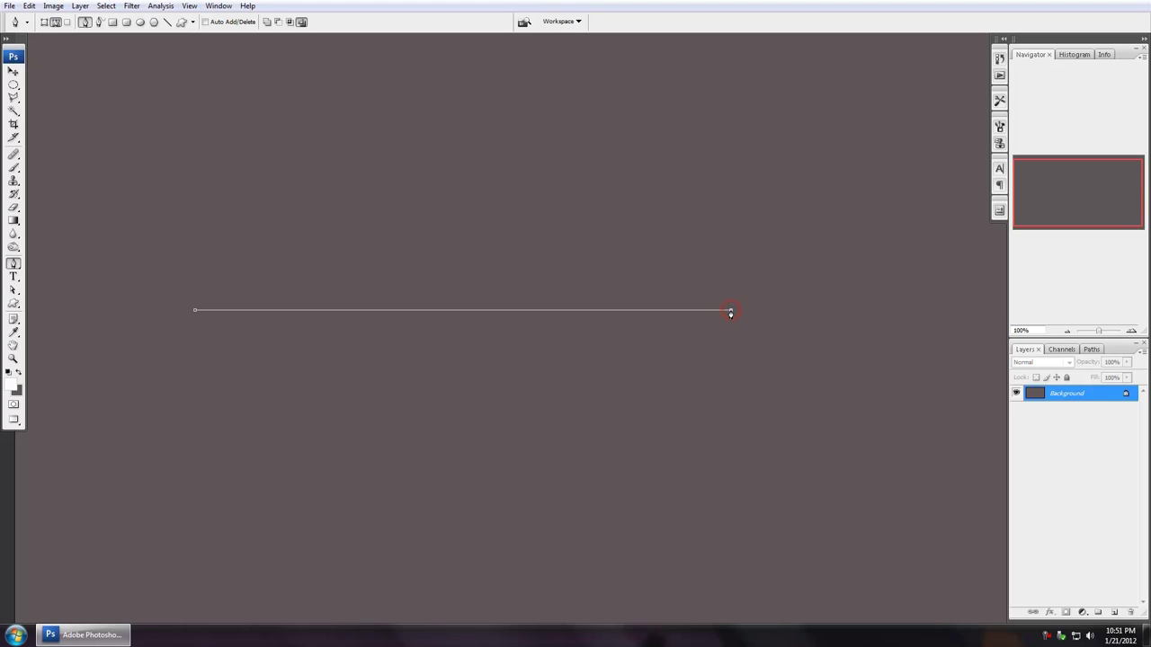
{"action": "left_click_drag", "start_coordinate": [730, 311], "coordinate": [986, 544]}
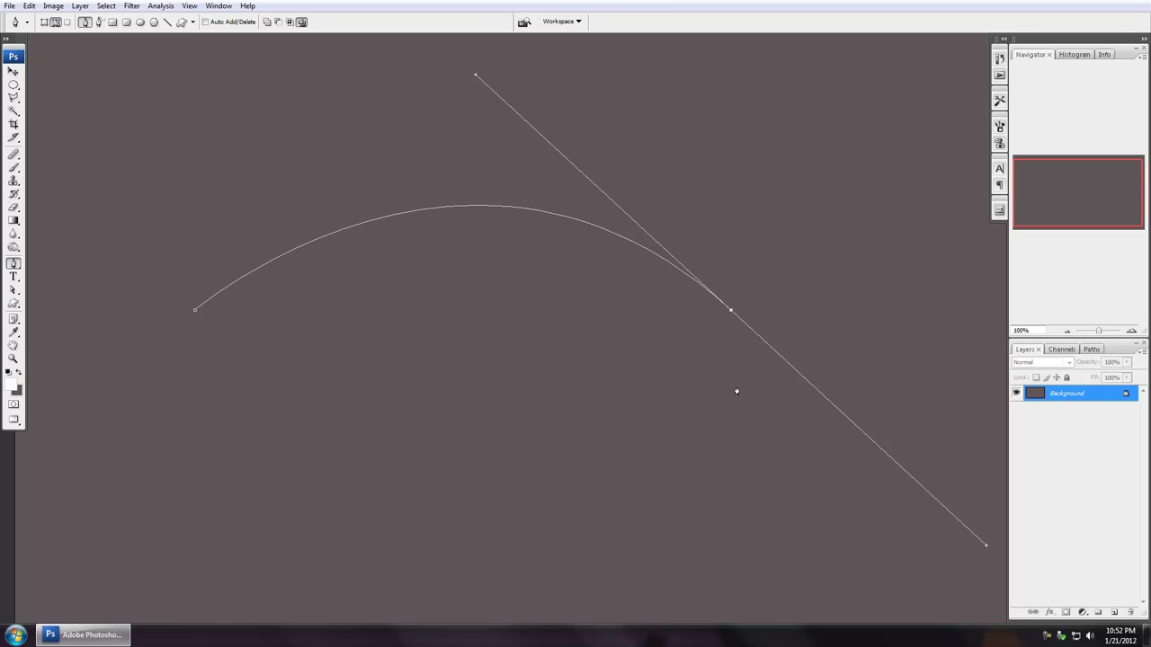
{"action": "left_click", "coordinate": [732, 423]}
{"action": "left_click", "coordinate": [739, 425]}
{"action": "left_click_drag", "start_coordinate": [735, 415], "coordinate": [779, 413]}
{"action": "key", "text": "ctrl+z"}
{"action": "left_click_drag", "start_coordinate": [710, 286], "coordinate": [617, 393]}
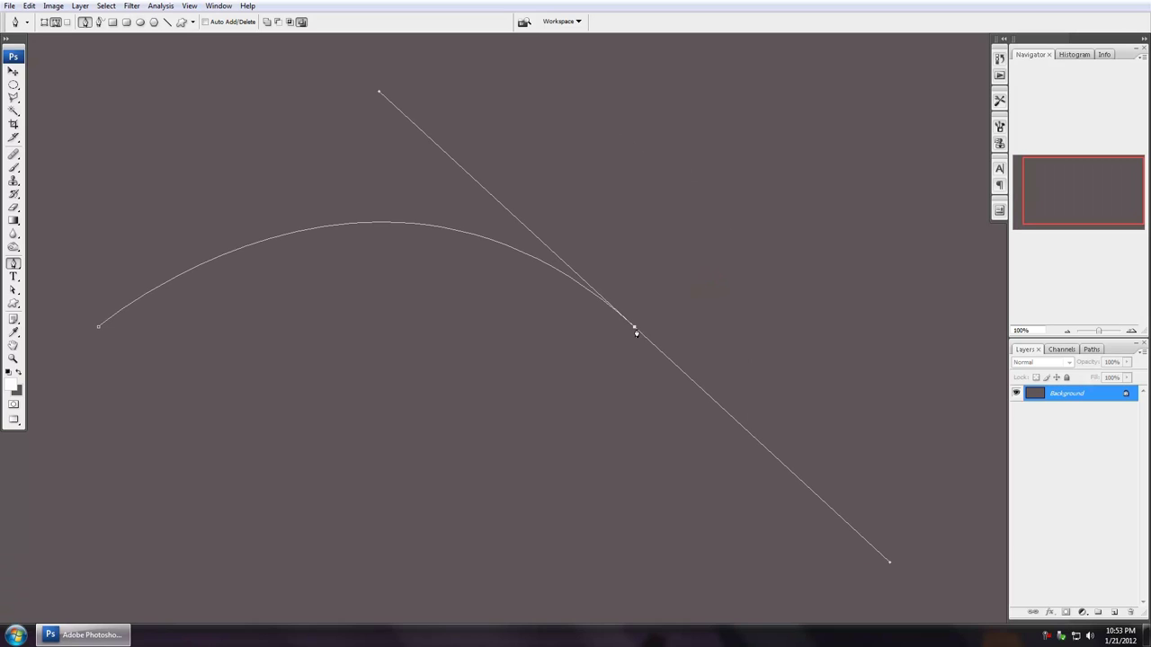
{"action": "left_click", "coordinate": [654, 549]}
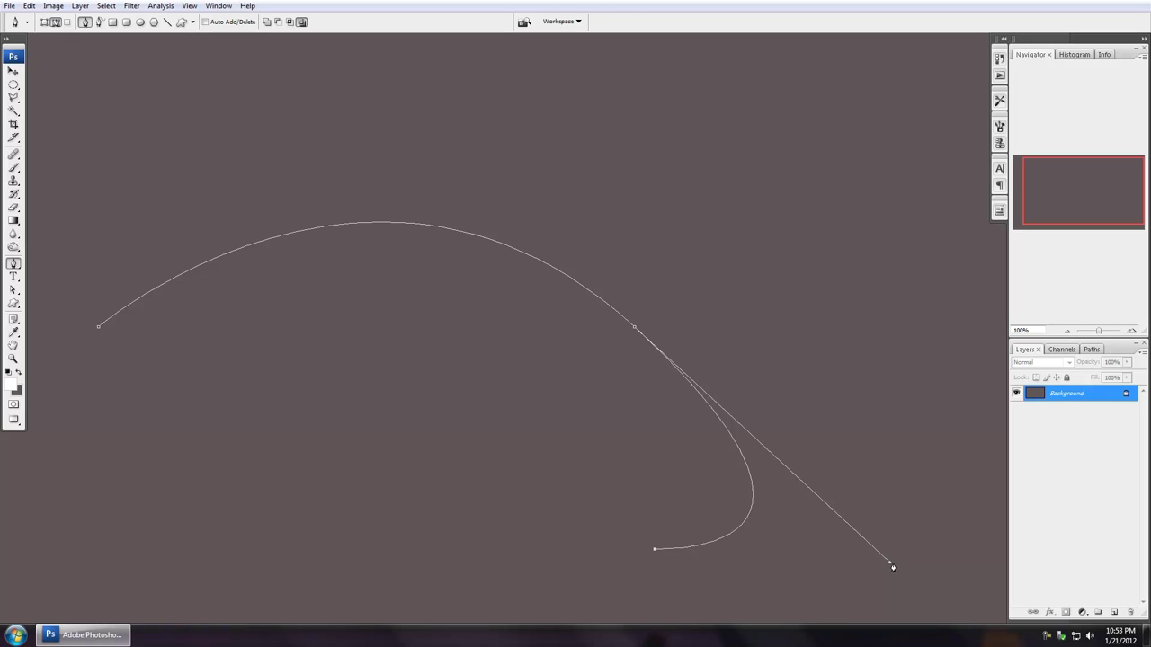
{"action": "key", "text": "ctrl+z"}
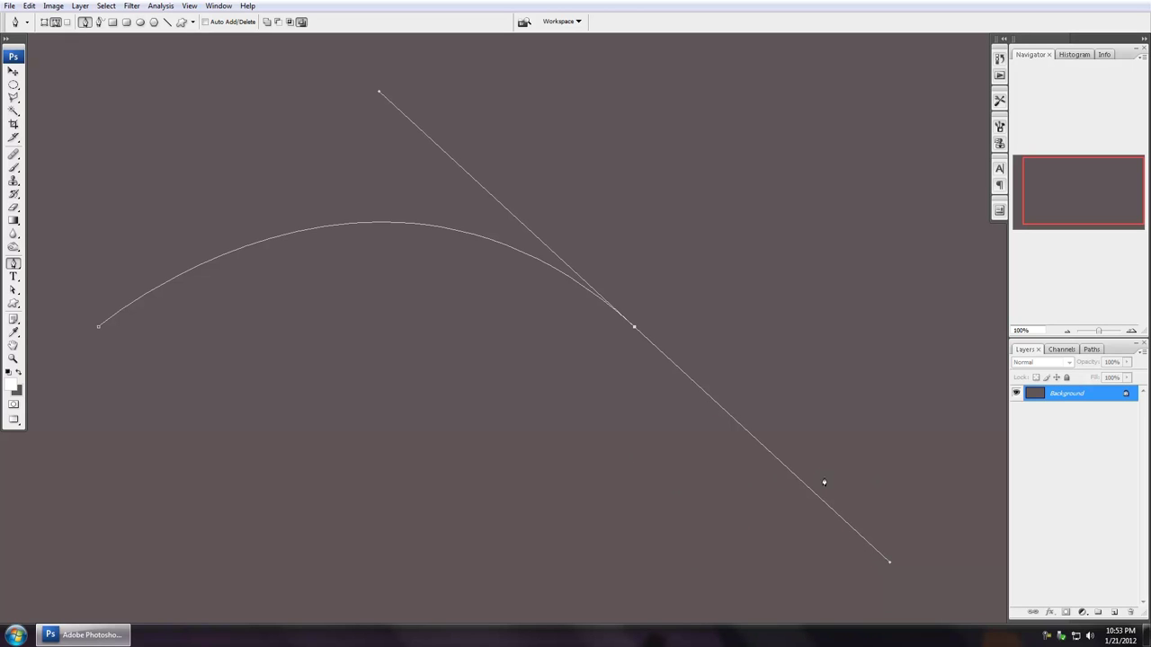
{"action": "left_click_drag", "start_coordinate": [555, 426], "coordinate": [640, 392]}
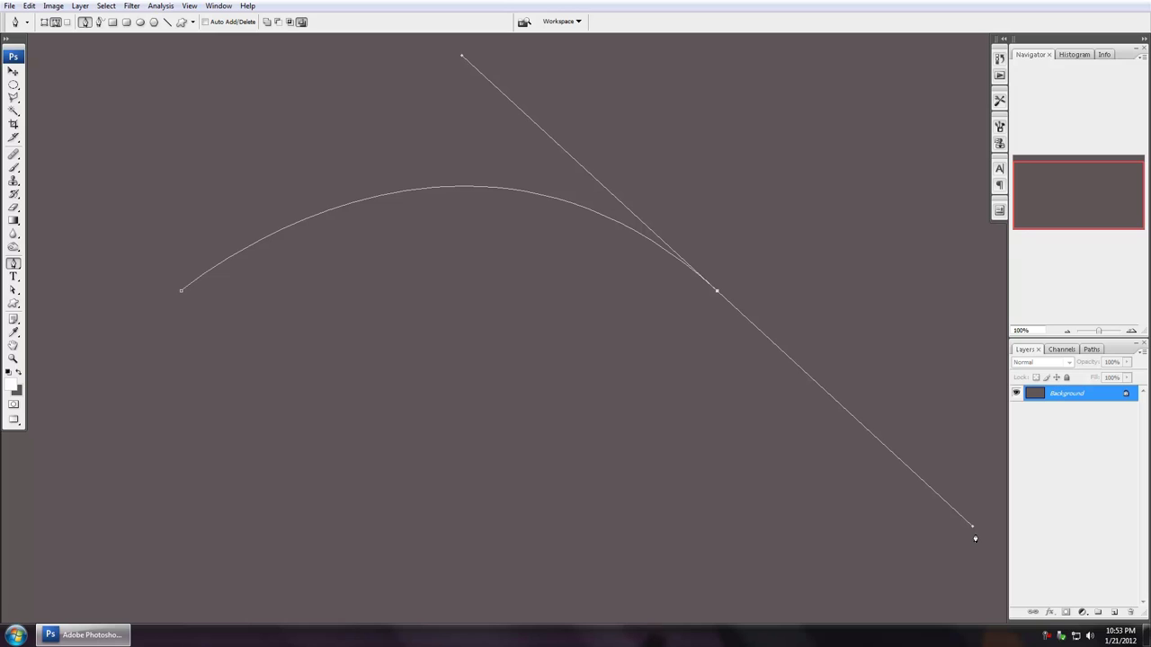
{"action": "left_click_drag", "start_coordinate": [13, 262], "coordinate": [45, 279]}
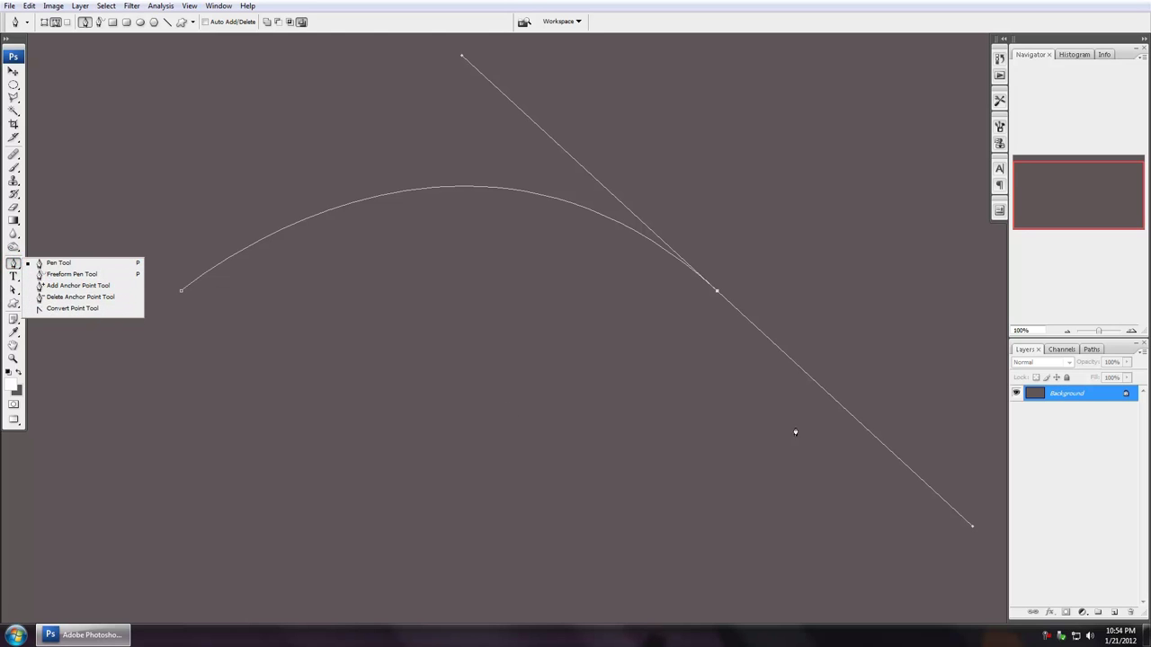
- Drop the arch end's handle, add straight sides and a flat bottom, then undo that attempt
{"action": "left_click", "coordinate": [974, 530]}
{"action": "left_click_drag", "start_coordinate": [973, 528], "coordinate": [634, 209]}
{"action": "left_click_drag", "start_coordinate": [716, 290], "coordinate": [763, 340]}
{"action": "left_click", "coordinate": [717, 292], "text": "alt"}
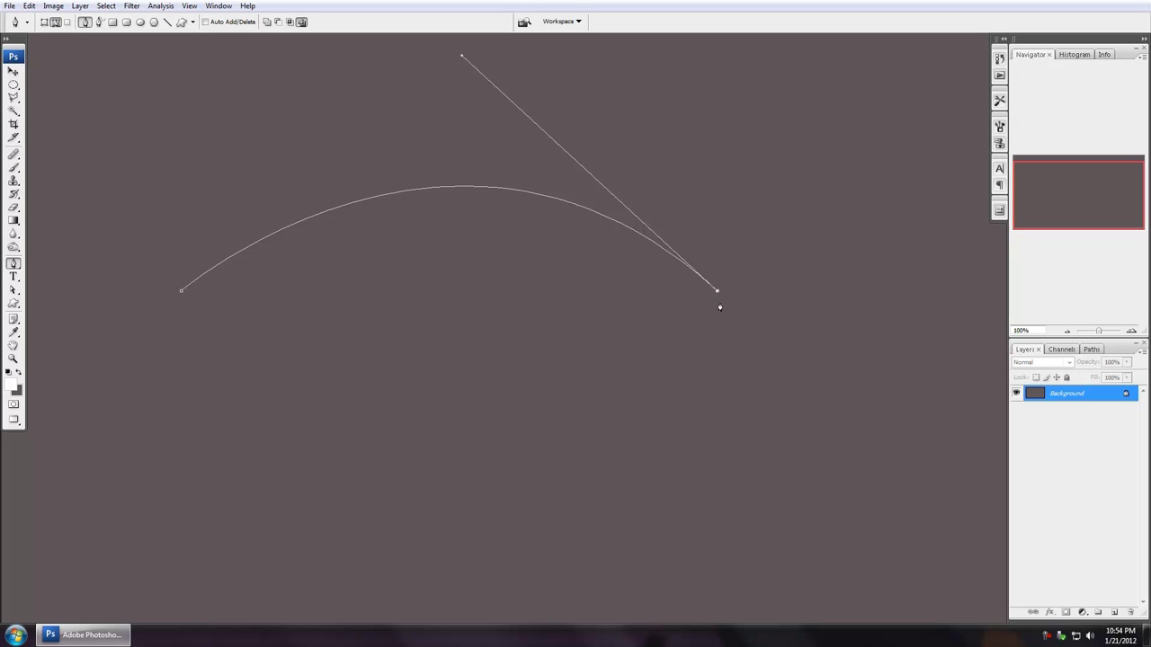
{"action": "left_click", "coordinate": [718, 416]}
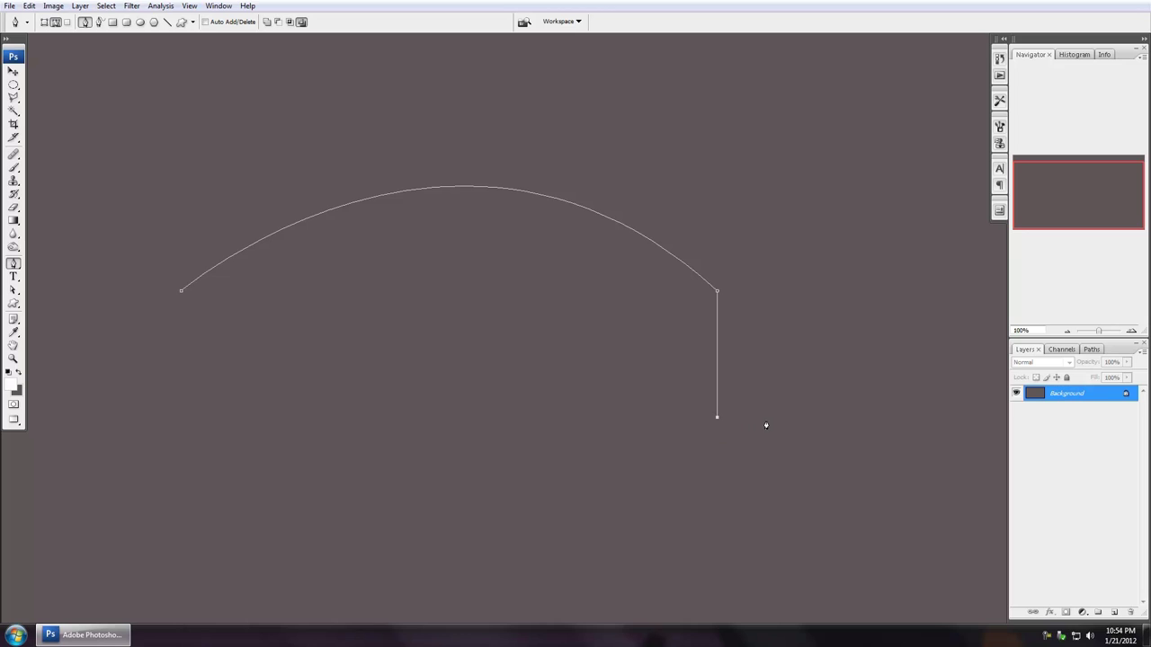
{"action": "left_click", "coordinate": [185, 416]}
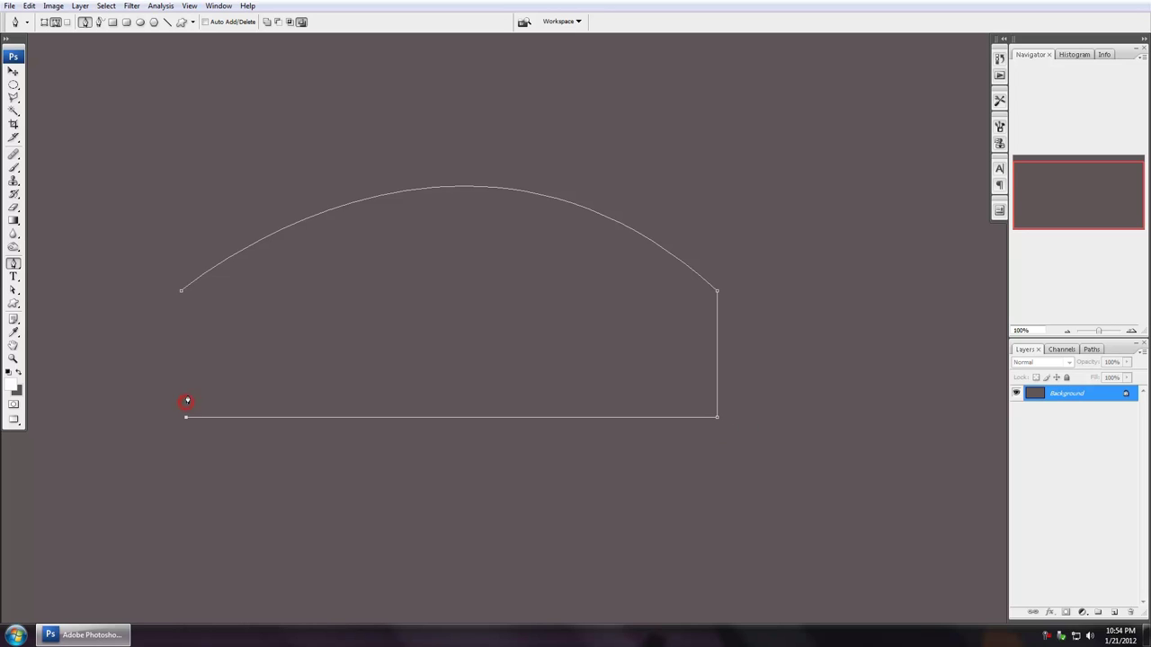
{"action": "left_click", "coordinate": [182, 292]}
{"action": "key", "text": "ctrl+z"}
{"action": "key", "text": "ctrl+z"}
{"action": "key", "text": "ctrl+z"}
{"action": "key", "text": "ctrl+z"}
{"action": "key", "text": "ctrl+z"}
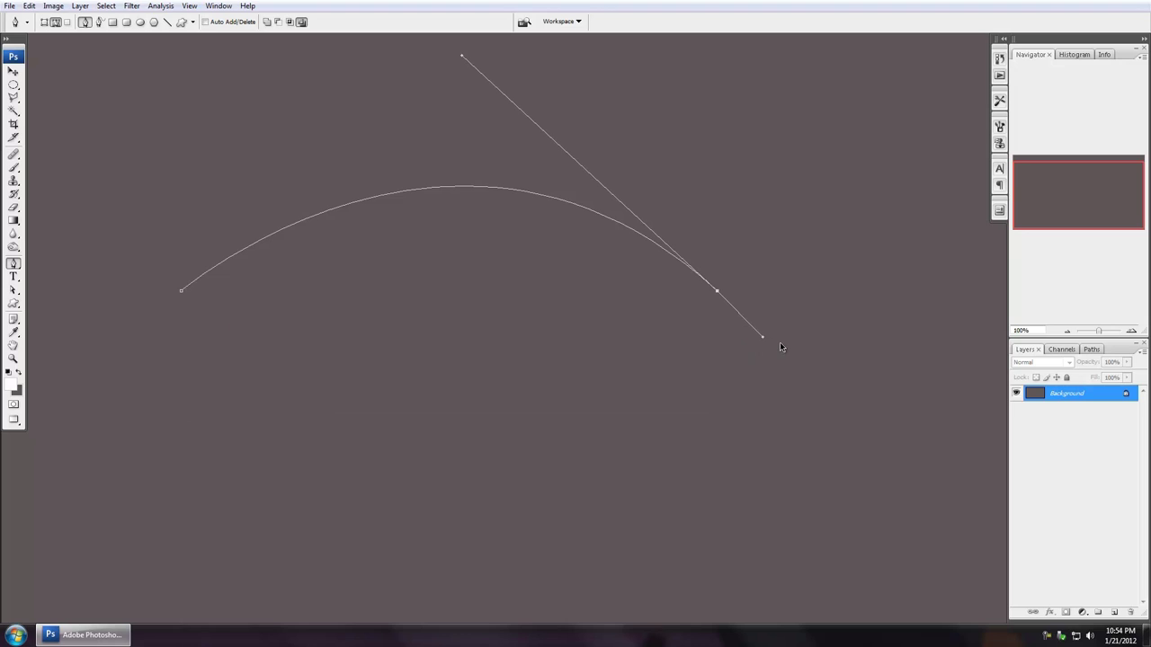
- Redraw the dome with a sharp corner, straight right side and flat bottom, closed at the start
{"action": "left_click_drag", "start_coordinate": [780, 347], "coordinate": [939, 513]}
{"action": "left_click", "coordinate": [717, 291], "text": "alt"}
{"action": "left_click", "coordinate": [718, 403]}
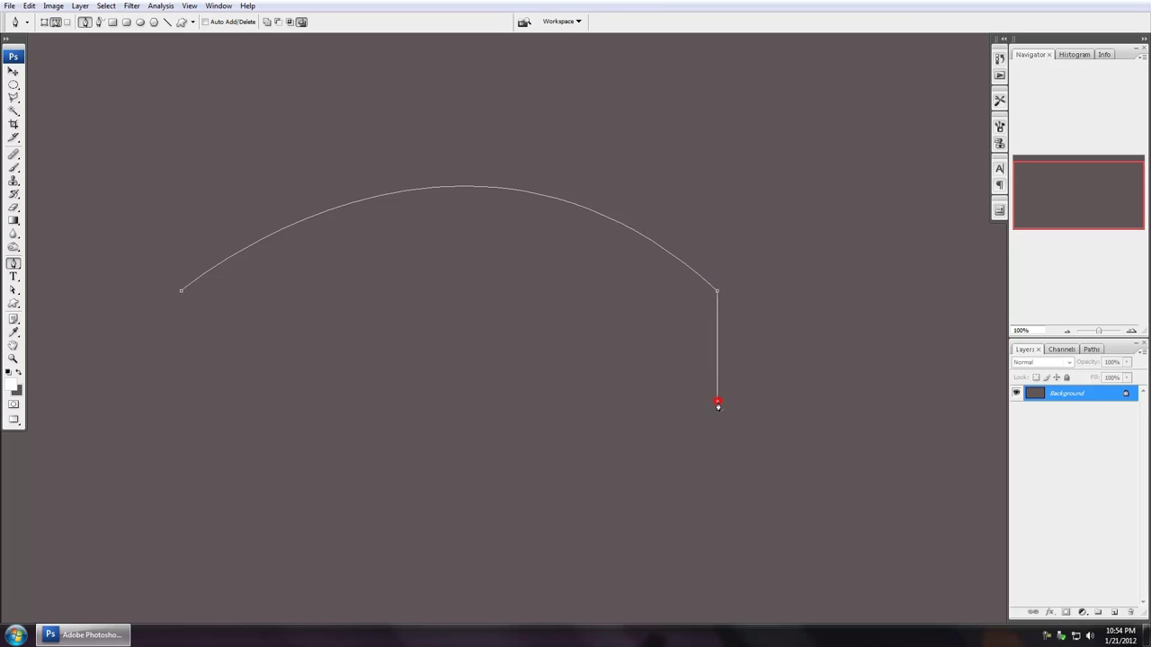
{"action": "left_click", "coordinate": [183, 400]}
{"action": "left_click", "coordinate": [182, 294]}
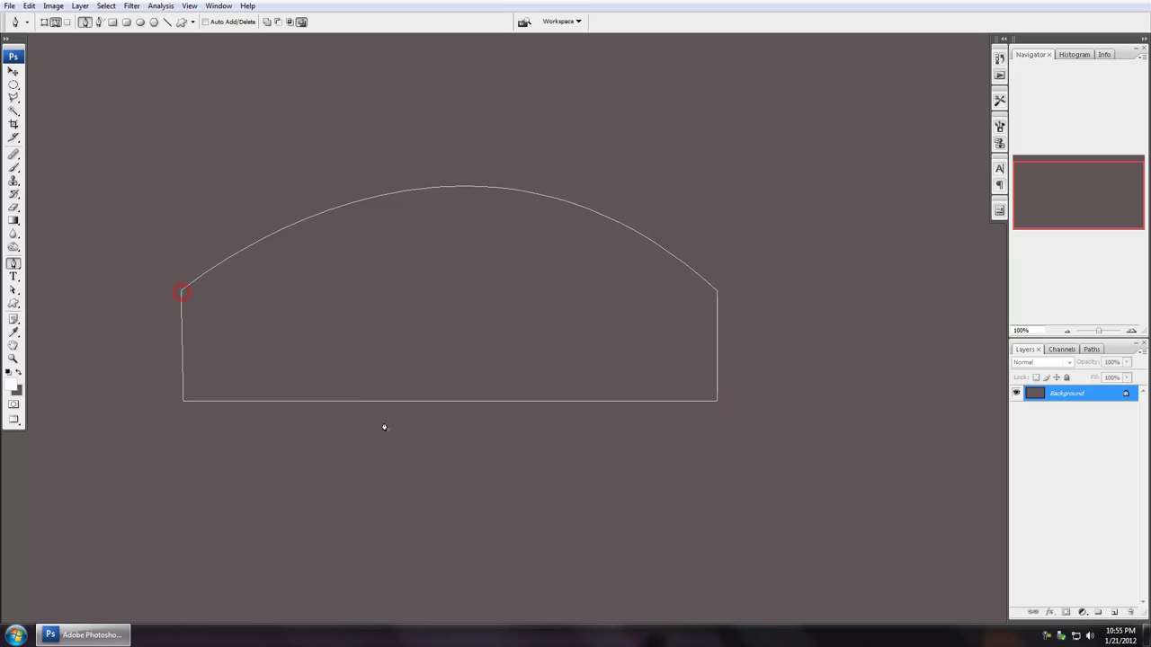
{"action": "left_click_drag", "start_coordinate": [390, 306], "coordinate": [320, 316]}
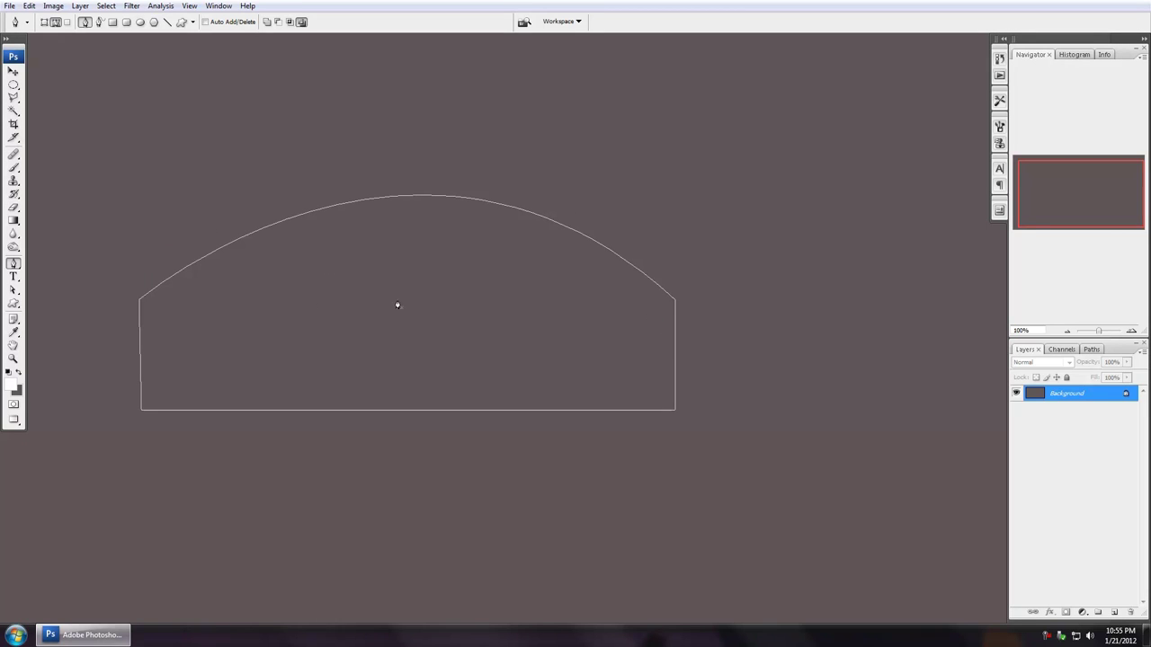
{"action": "left_click", "coordinate": [14, 277]}
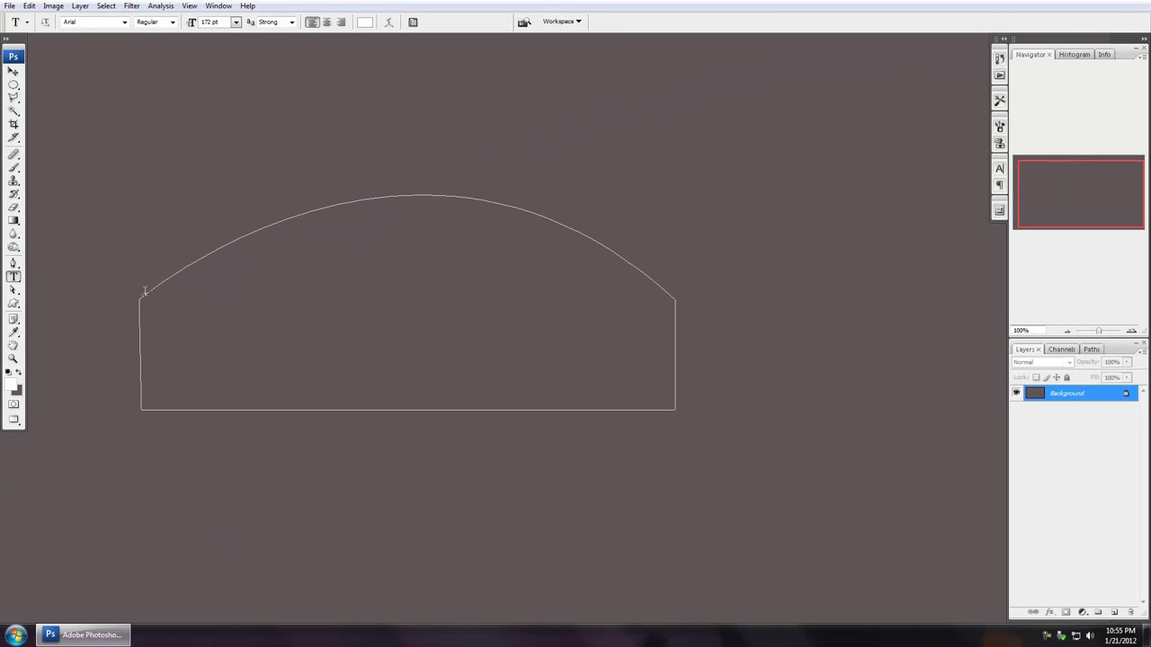
- Set the type size to 25 pt, type sample text around the dome path, and commit it
{"action": "left_click", "coordinate": [144, 293]}
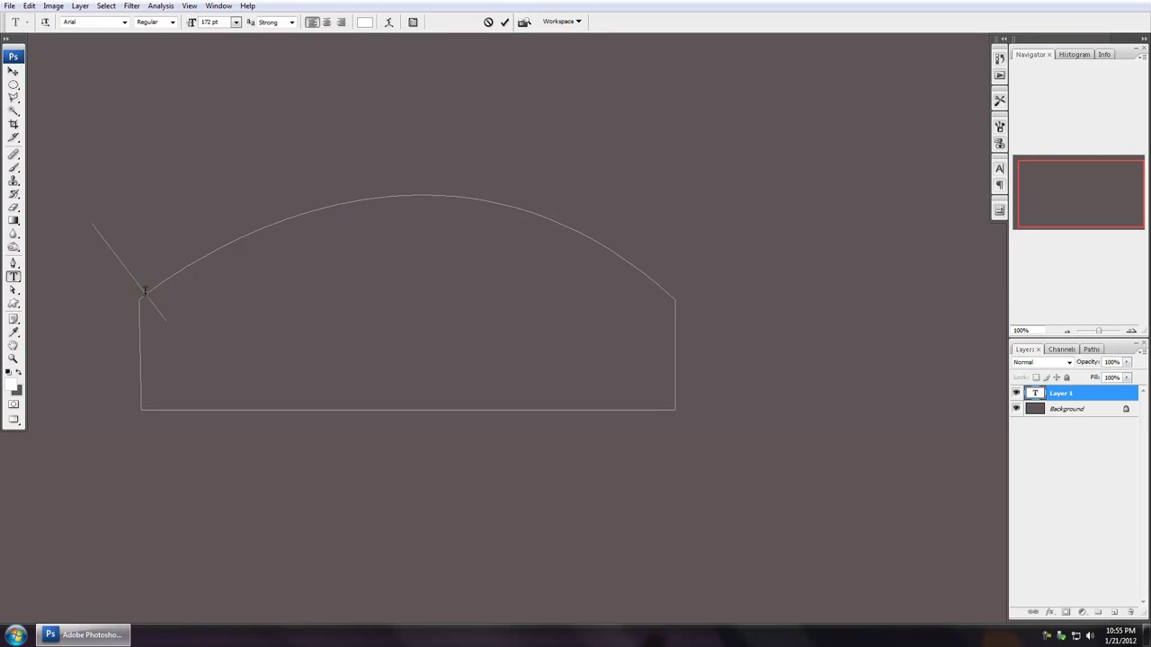
{"action": "double_click", "coordinate": [207, 22]}
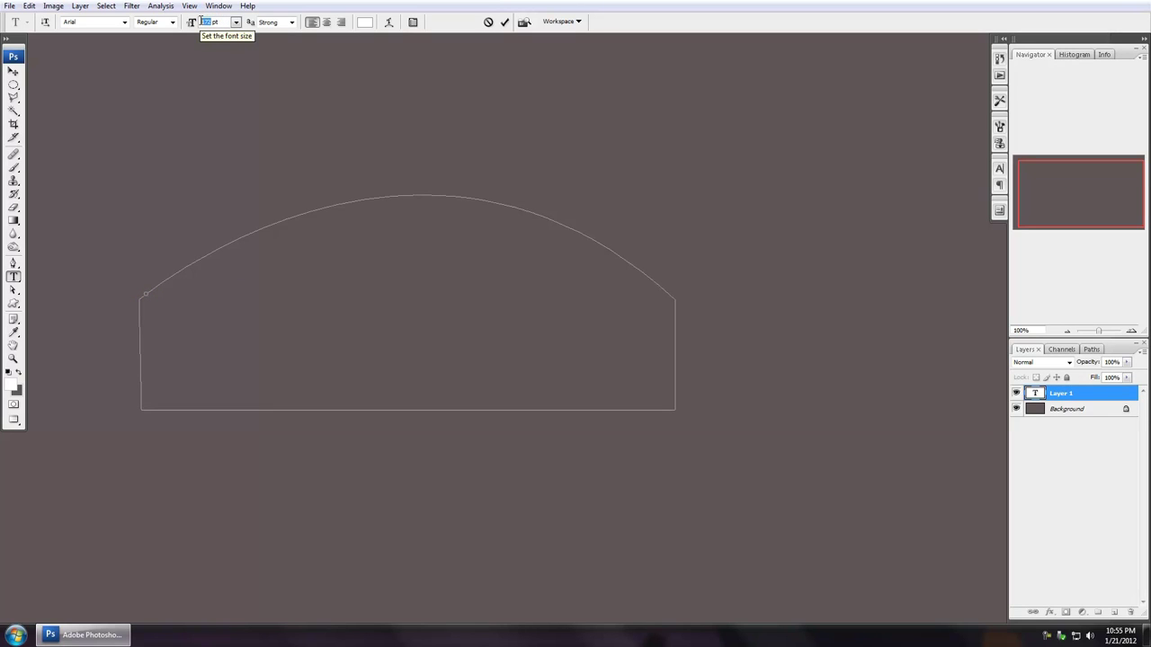
{"action": "key", "text": "BackSpace"}
{"action": "type", "text": "25"}
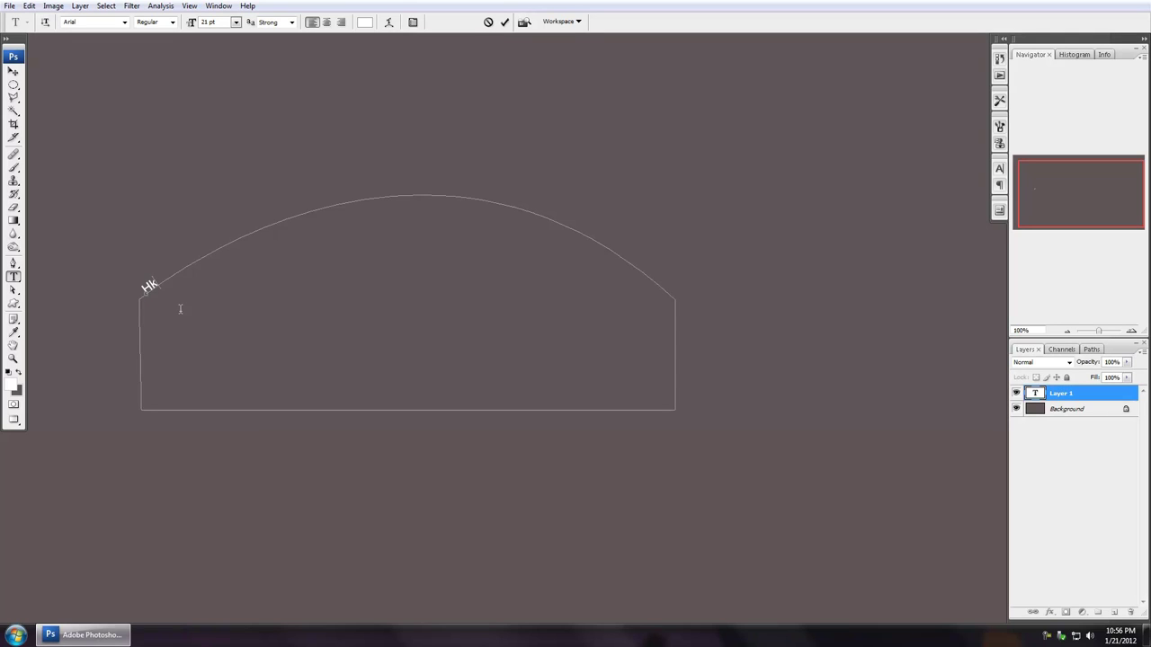
{"action": "type", "text": "lsdkflkdjf lksdjf lksdfj lsd"}
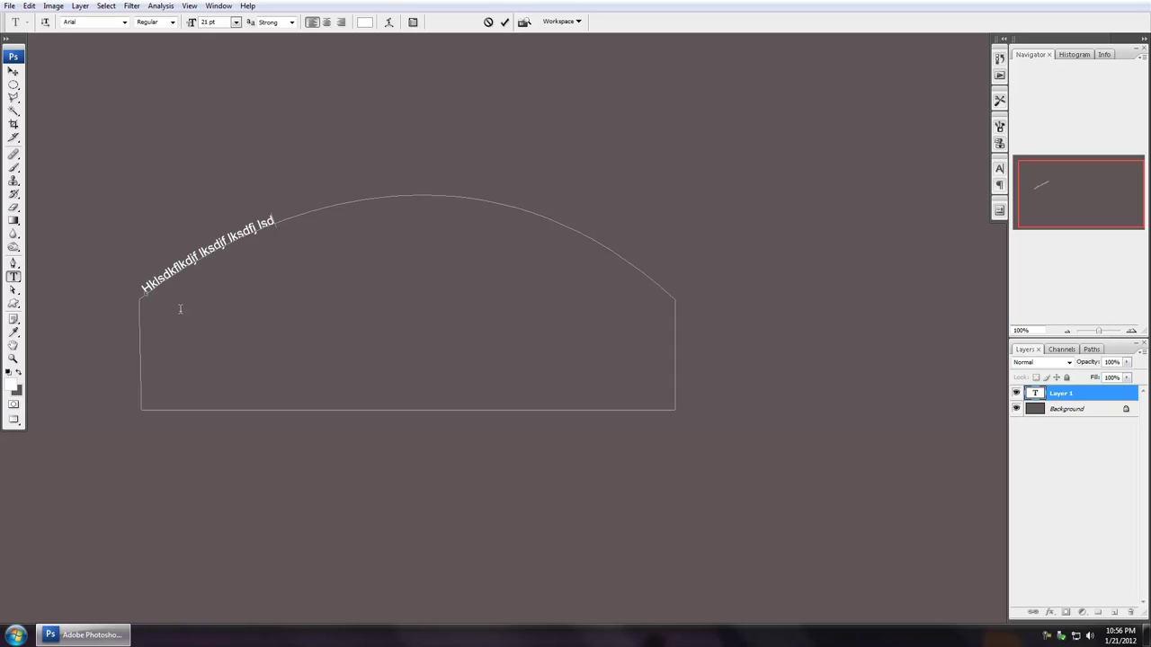
{"action": "type", "text": "kfj sldfkj lsdfkj lsdfkj sldfkj sldfkj"}
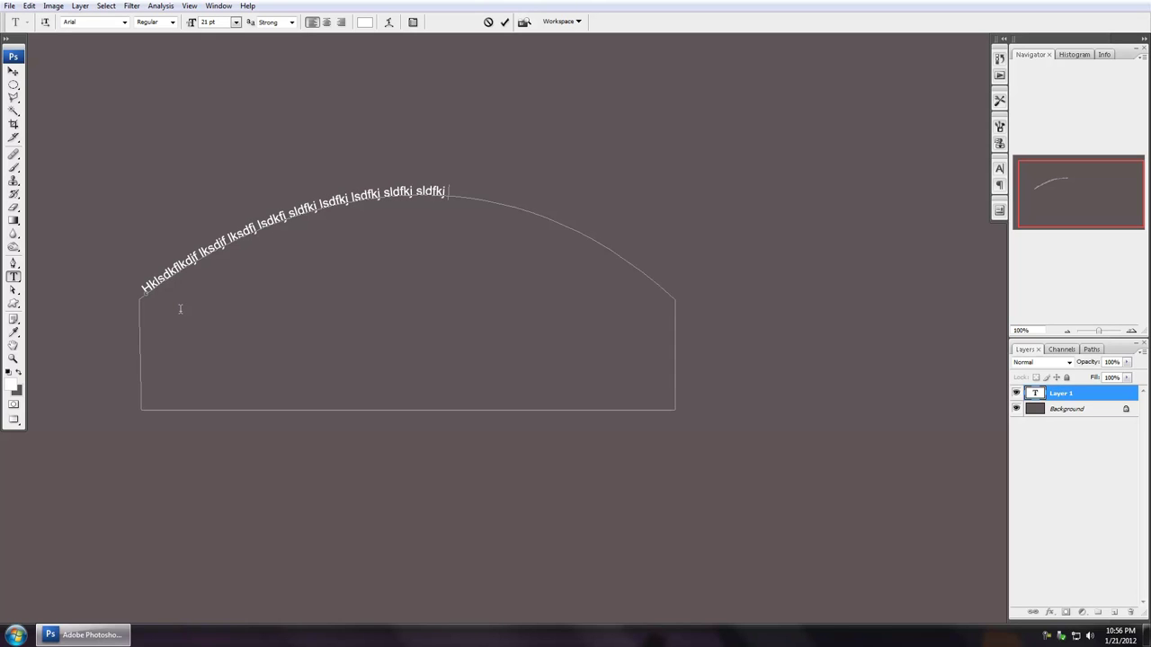
{"action": "type", "text": " sdlkfj dlfkdsjf lsdfj sldkfj lsdk"}
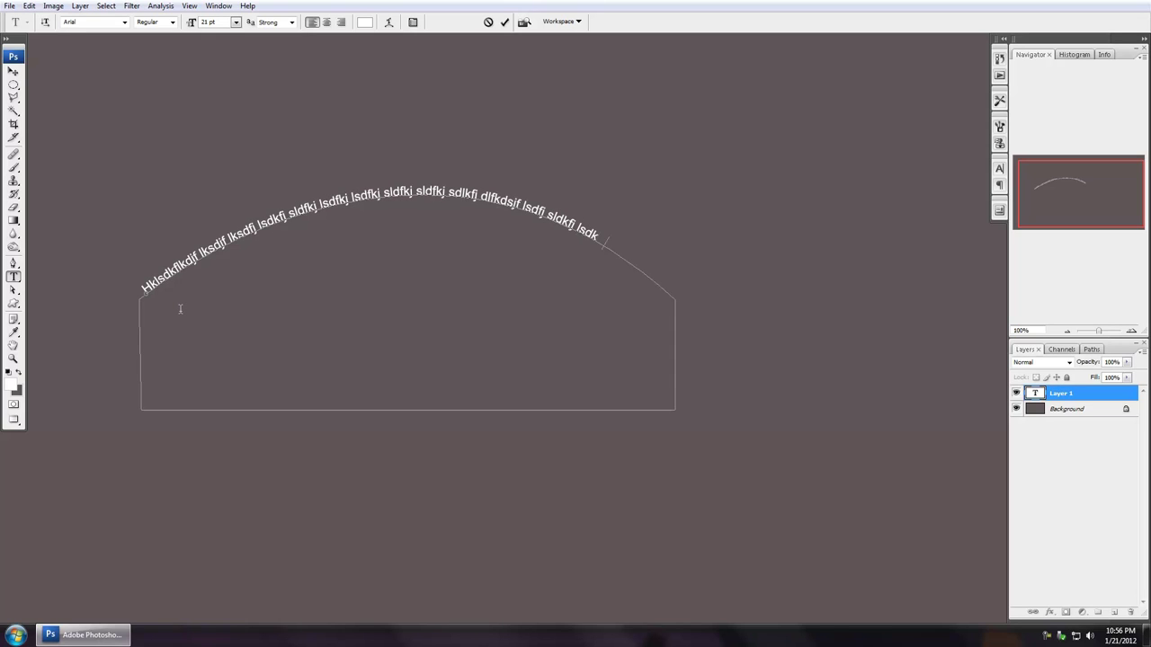
{"action": "type", "text": "fj lsdkfj lsdkfj sldkfj sldkfj sldkfj"}
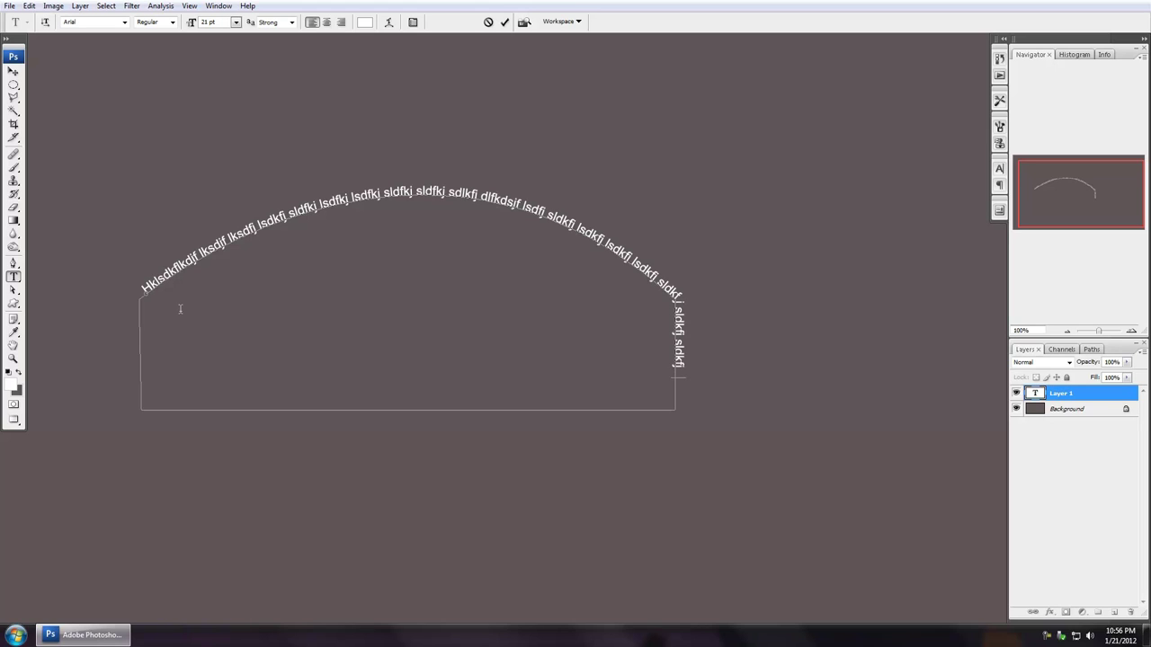
{"action": "type", "text": " sldkfj sldkfj sldkfj lsdfj sldk"}
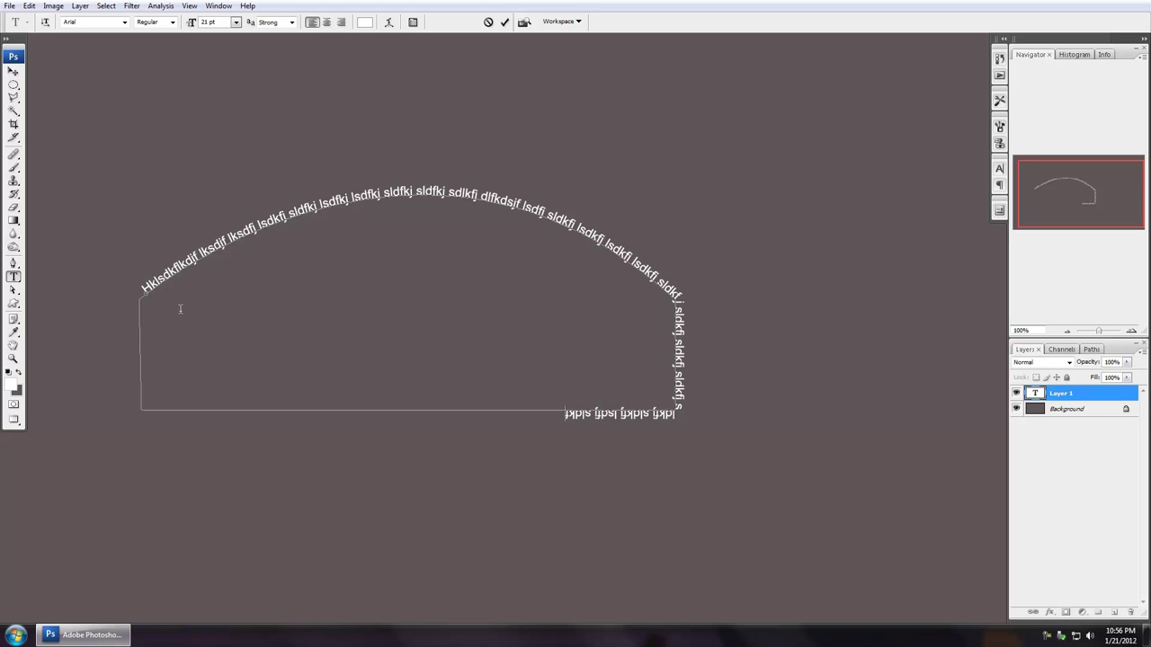
{"action": "type", "text": "fj sldkfj sldkfjs ldkfj sldk"}
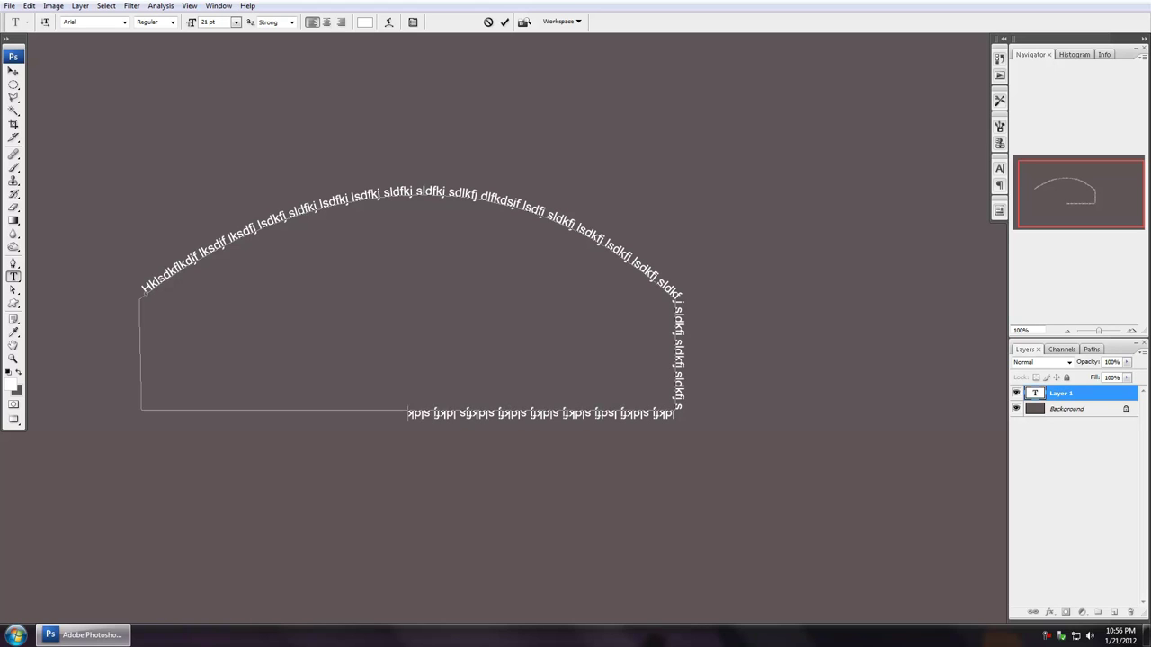
{"action": "type", "text": "fj sldkfj lsdkfj lsdfj lsdkfj"}
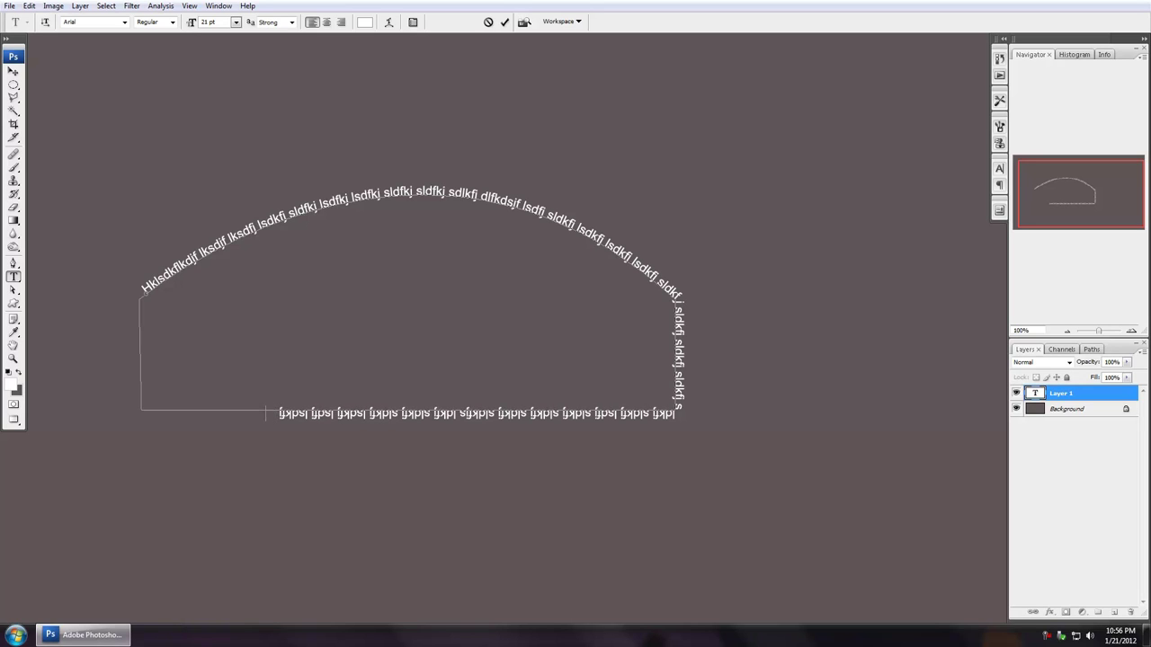
{"action": "type", "text": "a'dsfjlsdfjslfjdt jis dlkfs"}
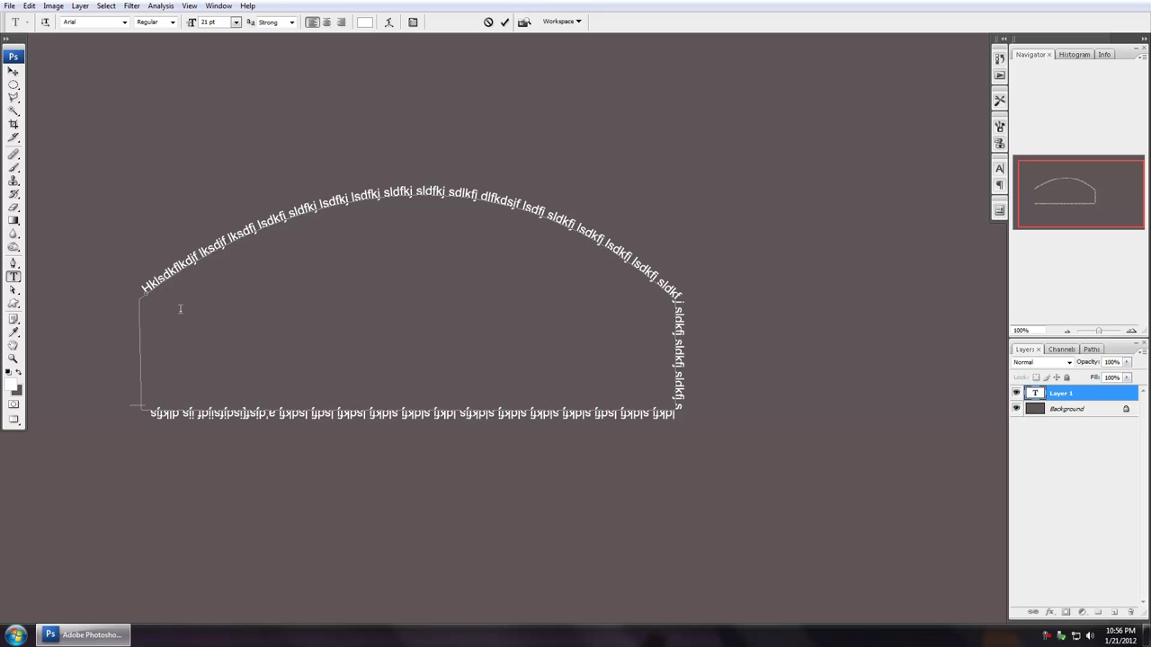
{"action": "type", "text": " lsdfj sldfj lsdfj lsdfj lsdj"}
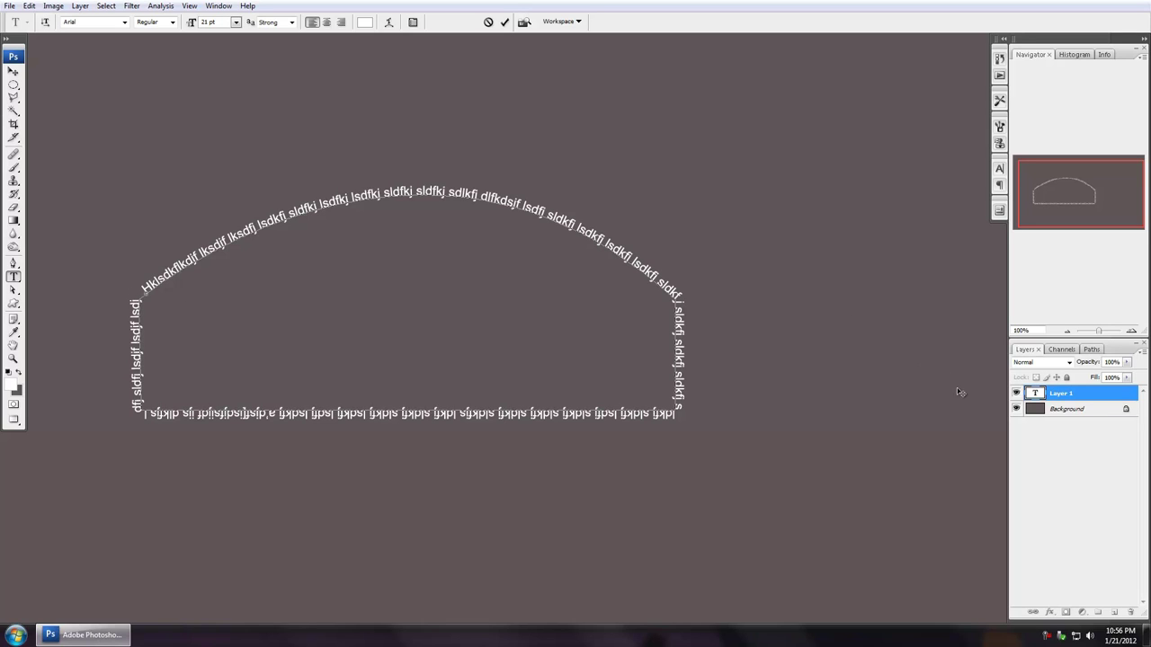
{"action": "left_click", "coordinate": [1042, 399]}
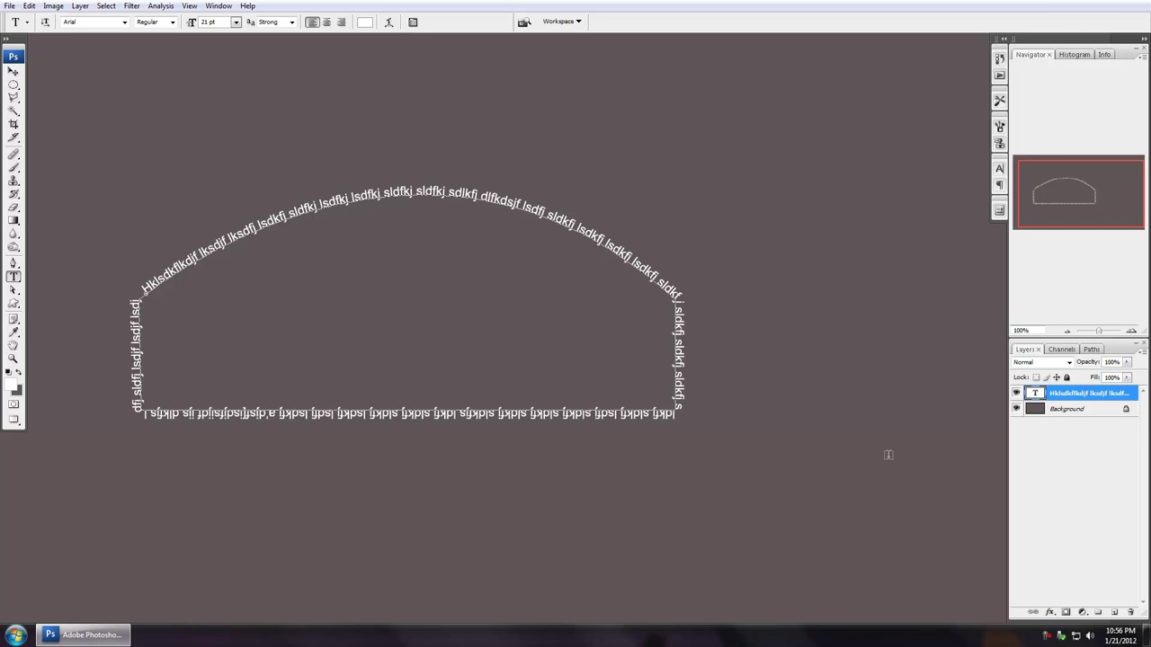
{"action": "left_click_drag", "start_coordinate": [1093, 395], "coordinate": [1132, 612]}
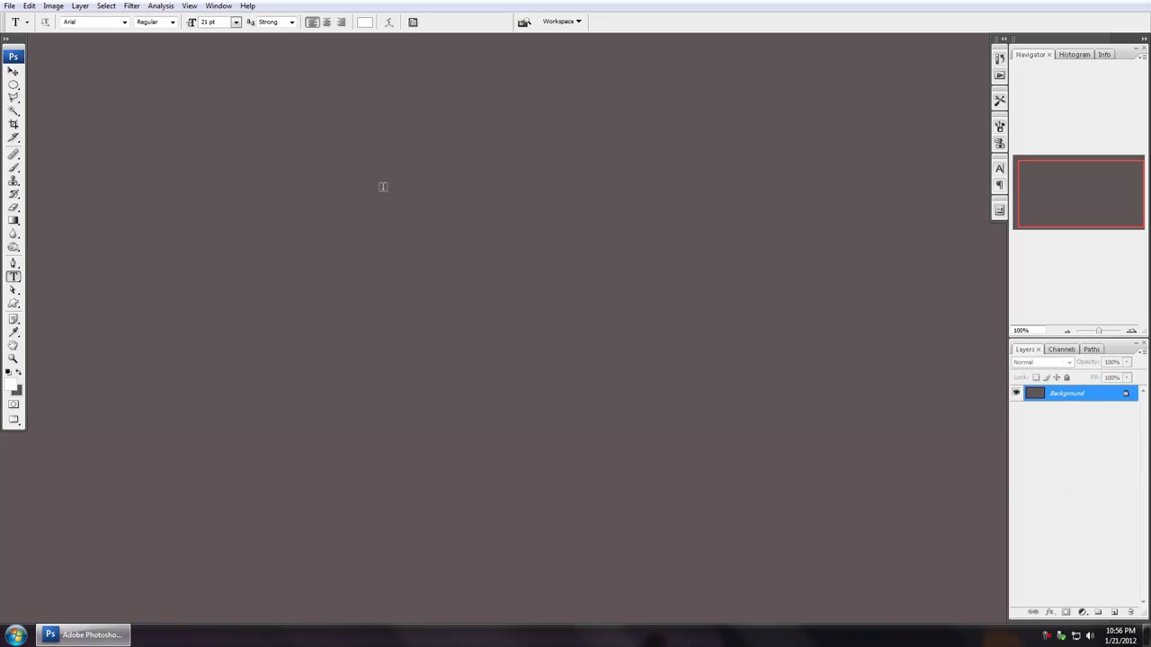
{"action": "left_click", "coordinate": [1091, 349]}
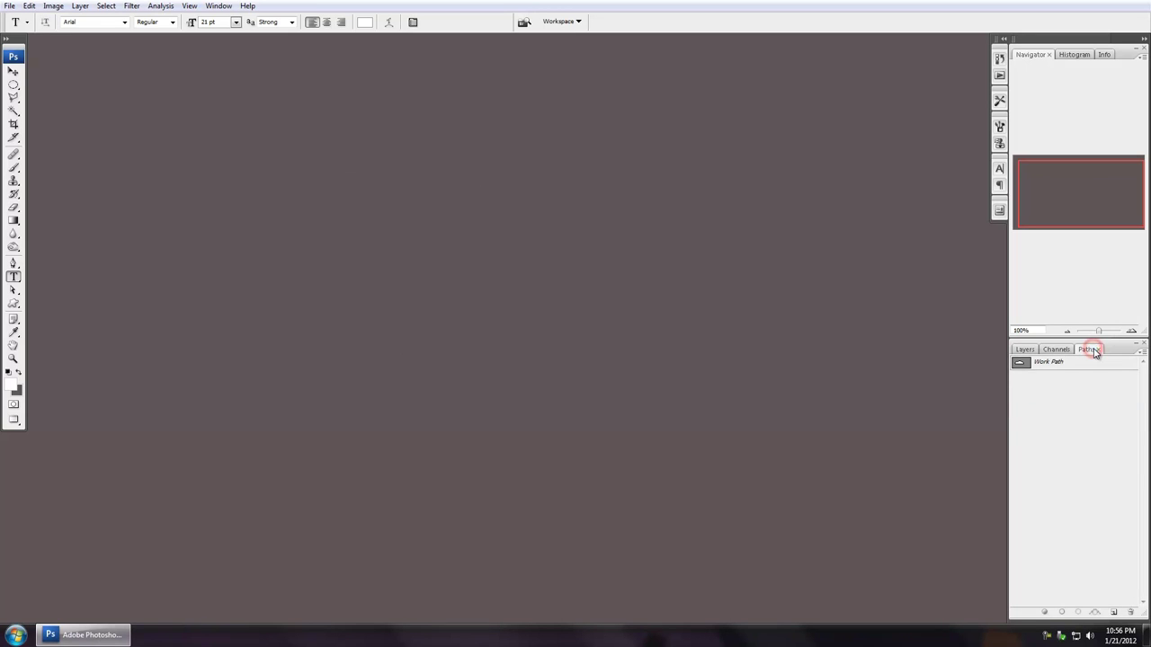
{"action": "left_click", "coordinate": [1021, 363], "text": "ctrl"}
{"action": "left_click", "coordinate": [1025, 349]}
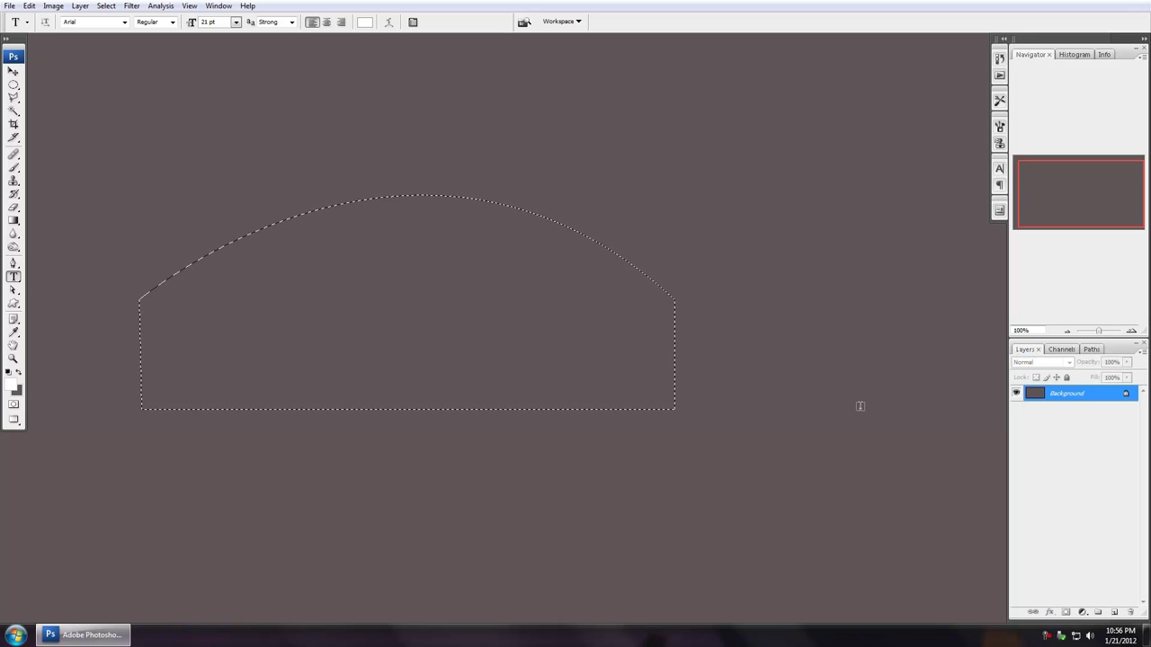
{"action": "key", "text": "ctrl+d"}
- Set the Pen tool to Shape layers mode and place the star's first three points
{"action": "left_click", "coordinate": [13, 263]}
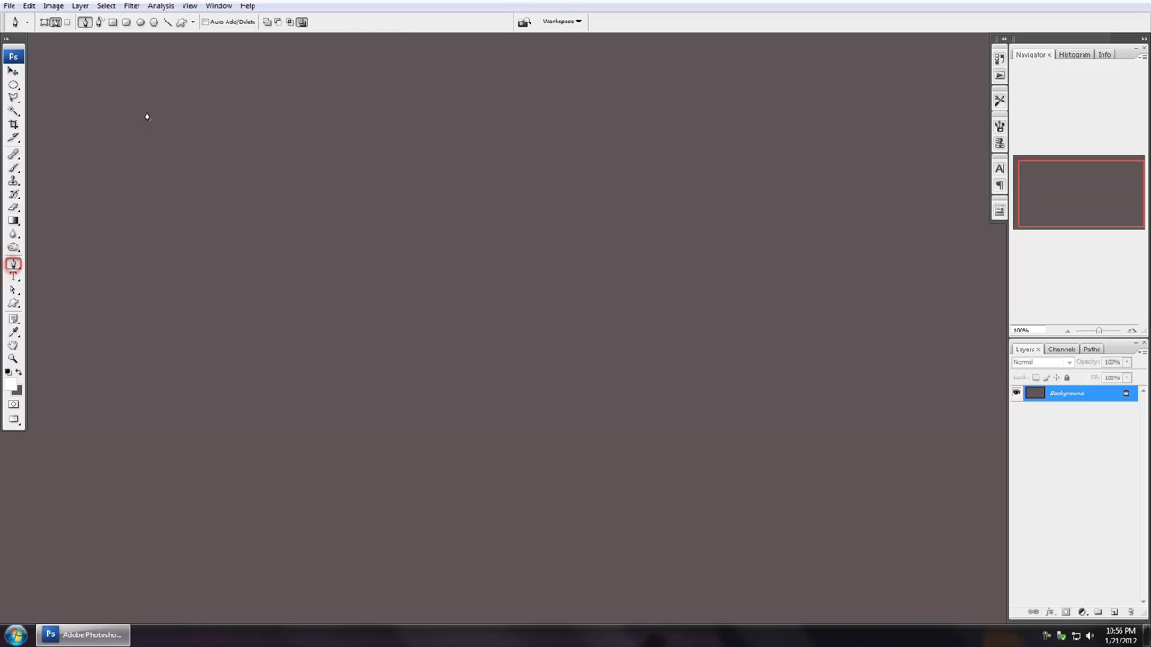
{"action": "left_click", "coordinate": [44, 21]}
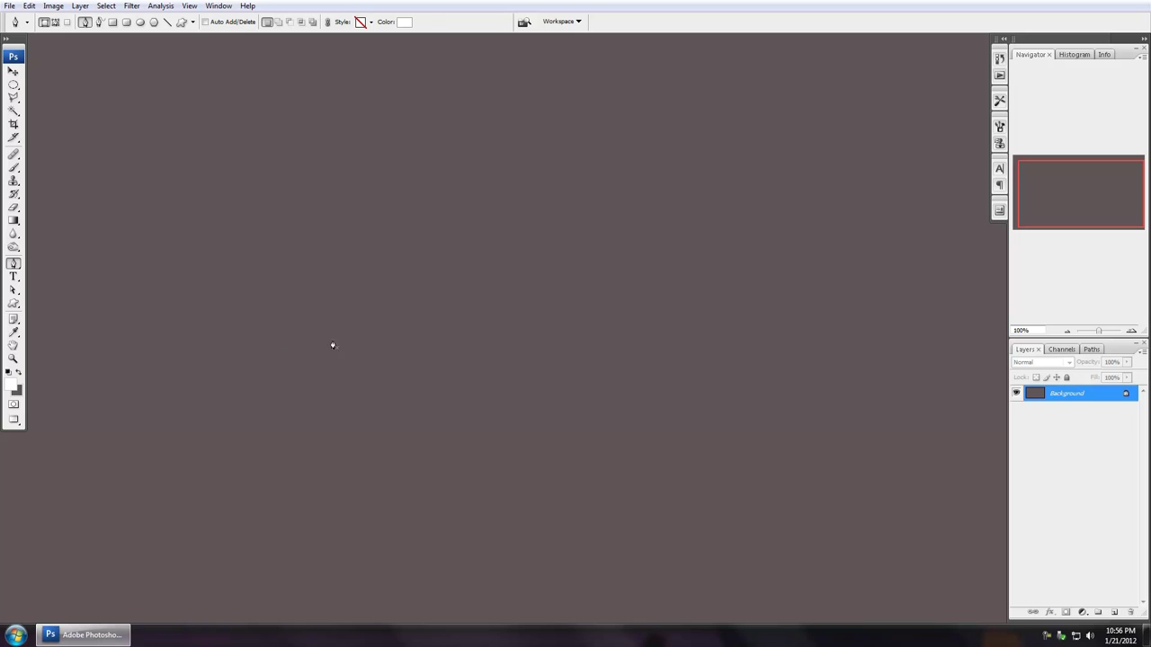
{"action": "left_click", "coordinate": [266, 239]}
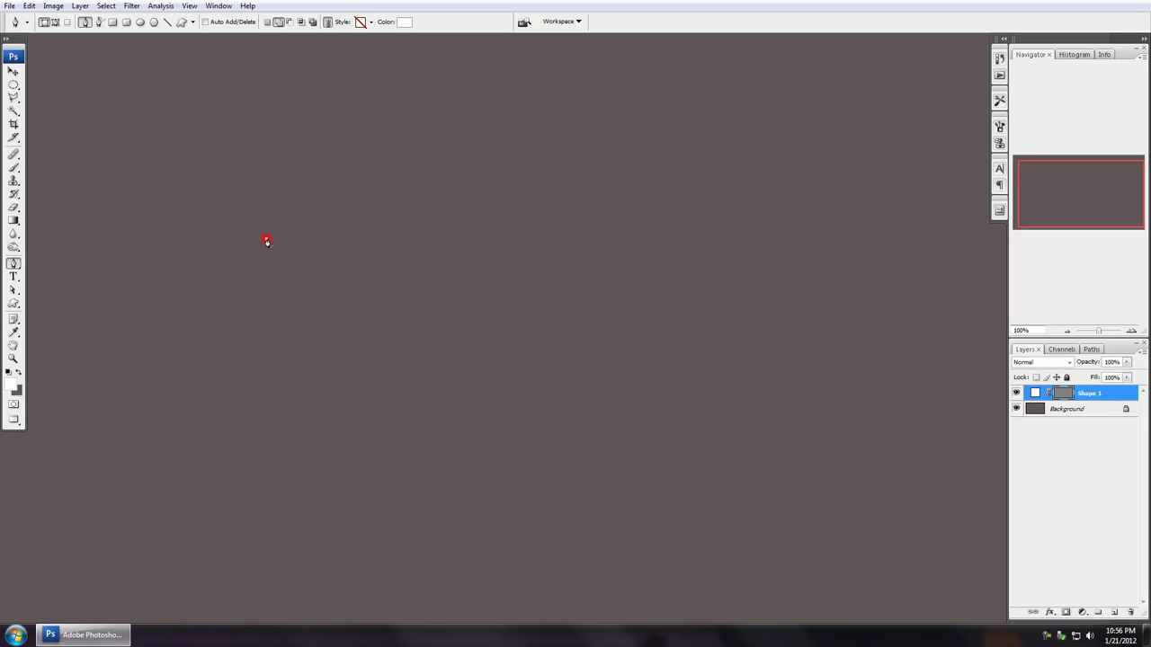
{"action": "left_click", "coordinate": [470, 240]}
{"action": "left_click", "coordinate": [511, 82]}
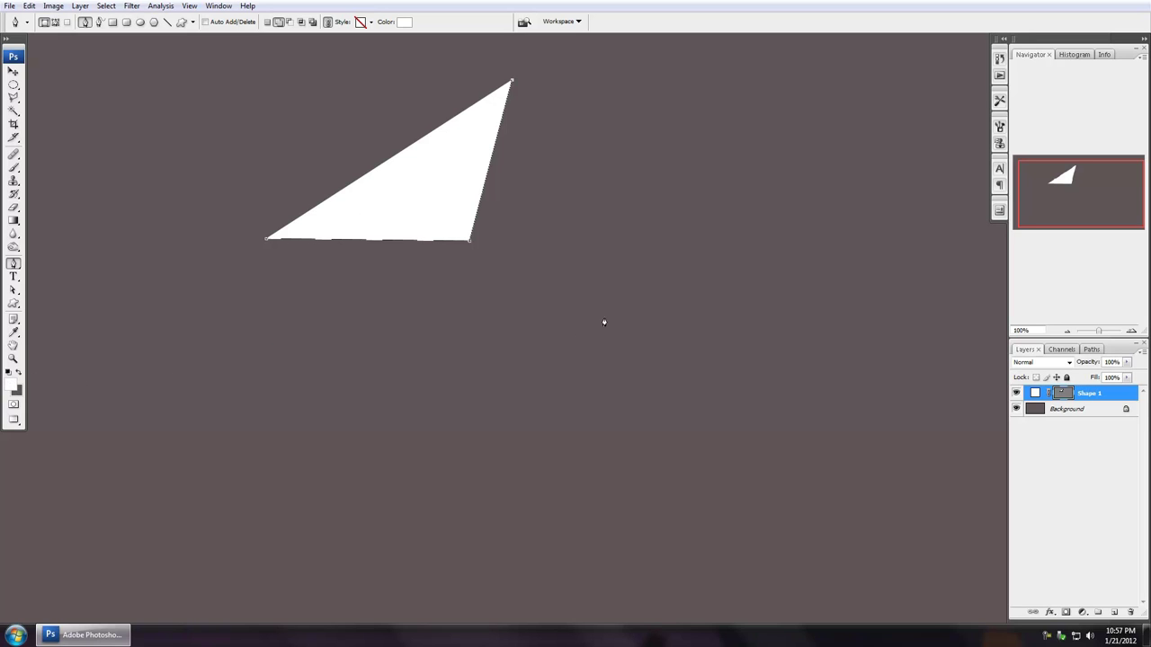
- Add the star's remaining arm tips and inner corners around the right, bottom and left
{"action": "left_click", "coordinate": [555, 241]}
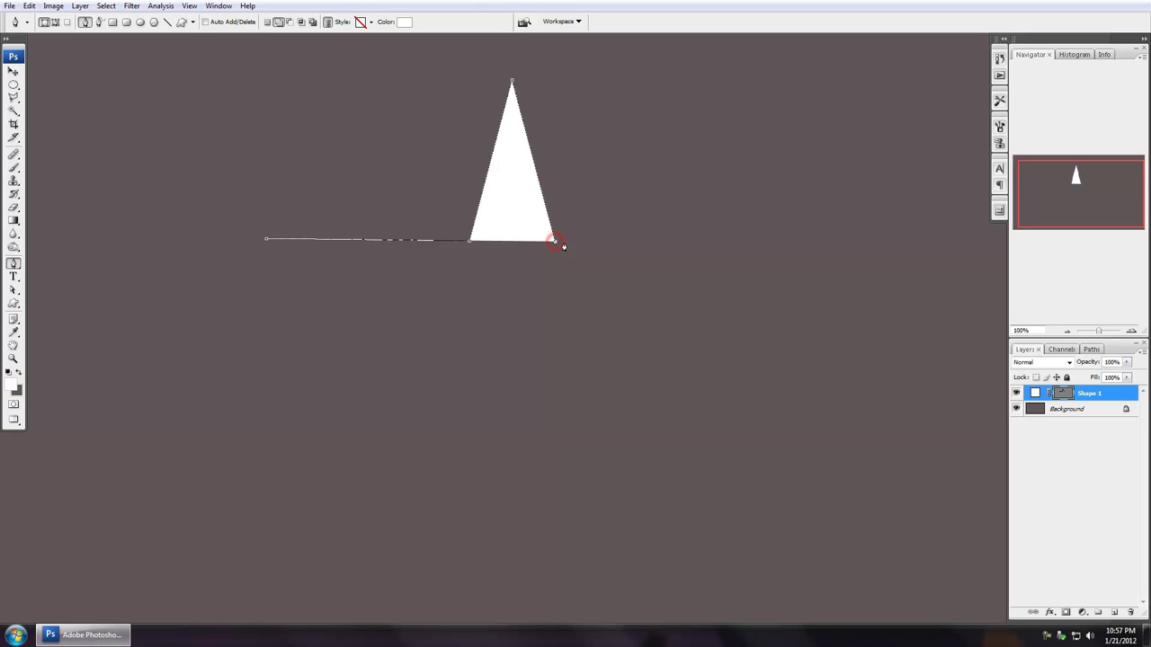
{"action": "left_click", "coordinate": [750, 237]}
{"action": "left_click", "coordinate": [570, 308]}
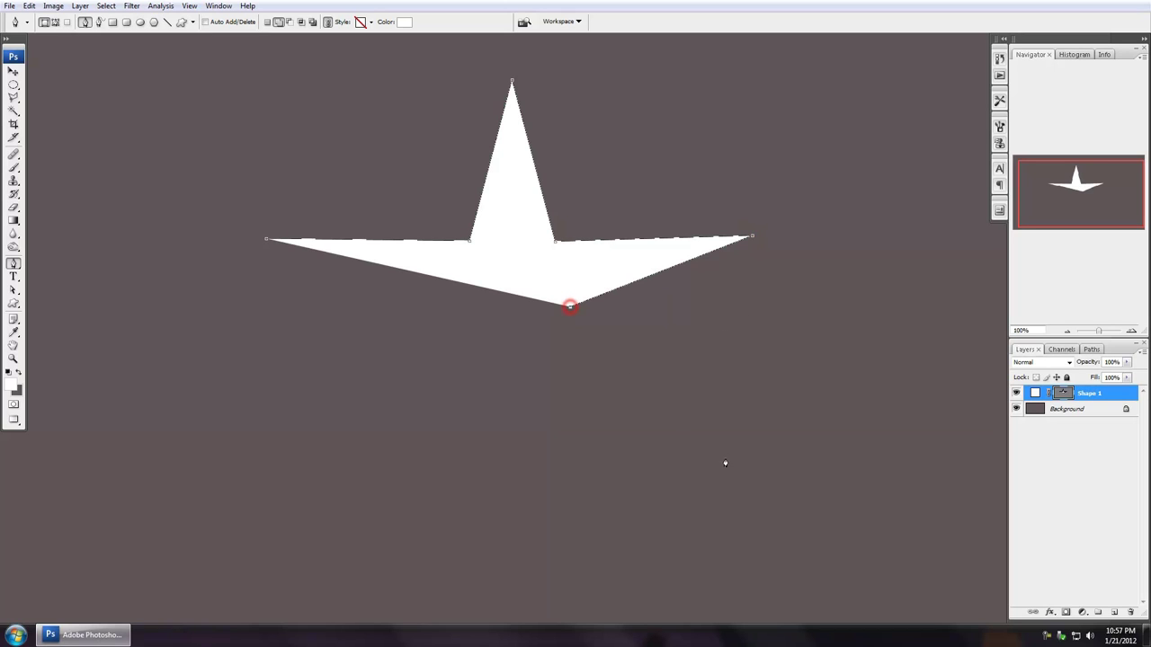
{"action": "left_click", "coordinate": [725, 443]}
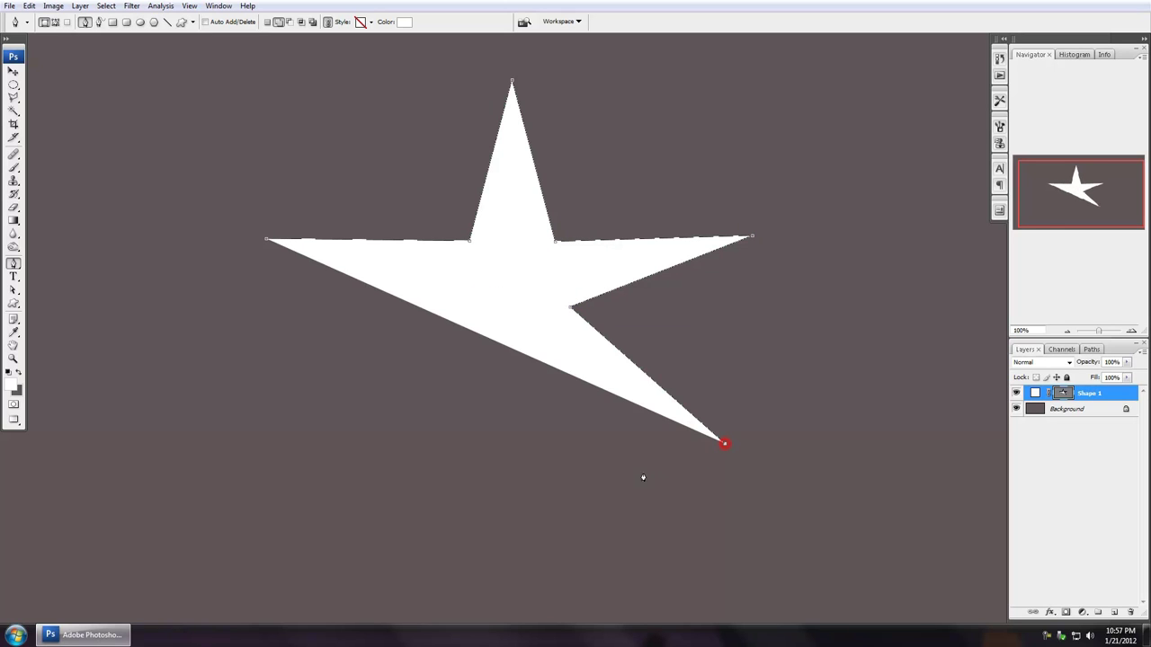
{"action": "left_click", "coordinate": [523, 365]}
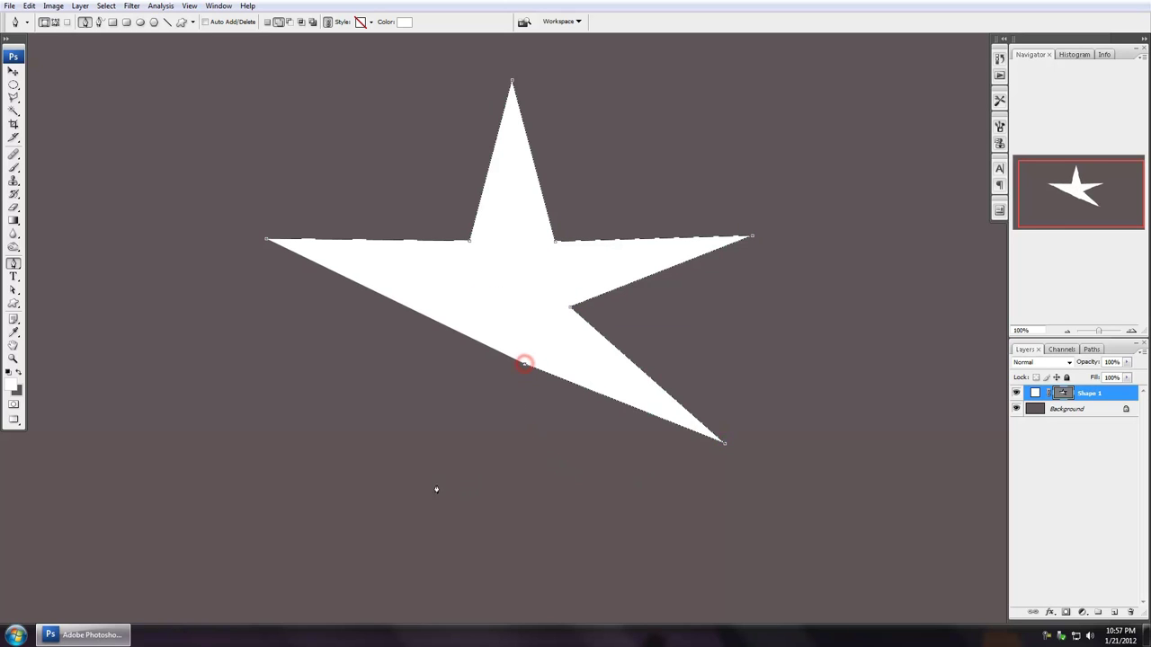
{"action": "left_click", "coordinate": [404, 453]}
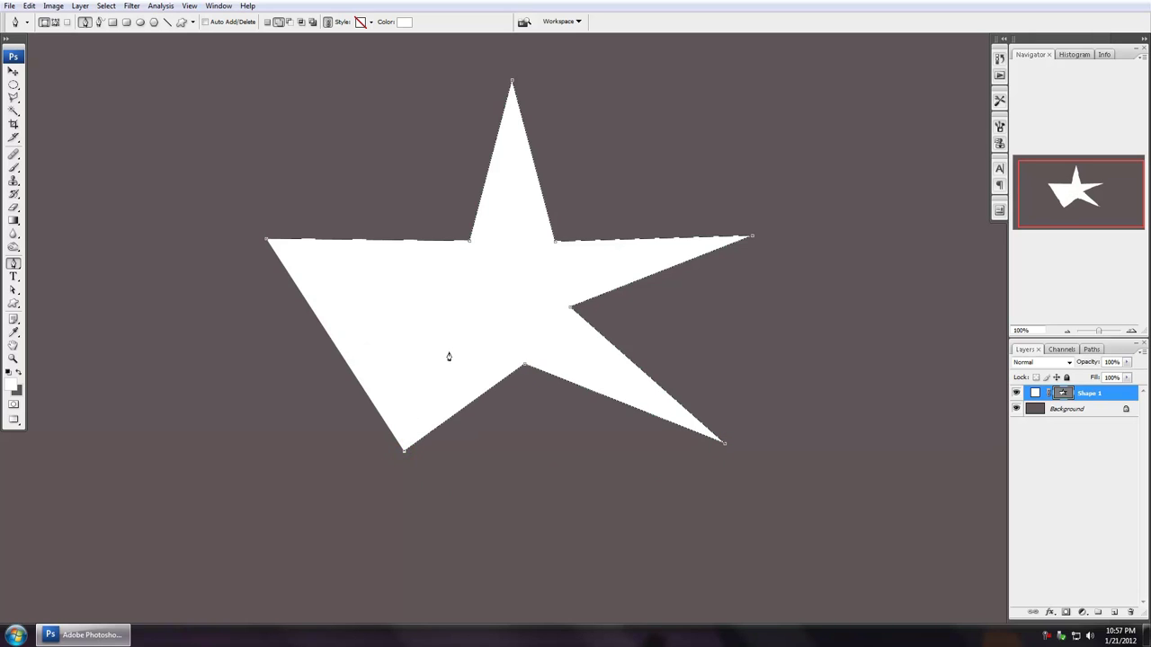
{"action": "left_click", "coordinate": [463, 317]}
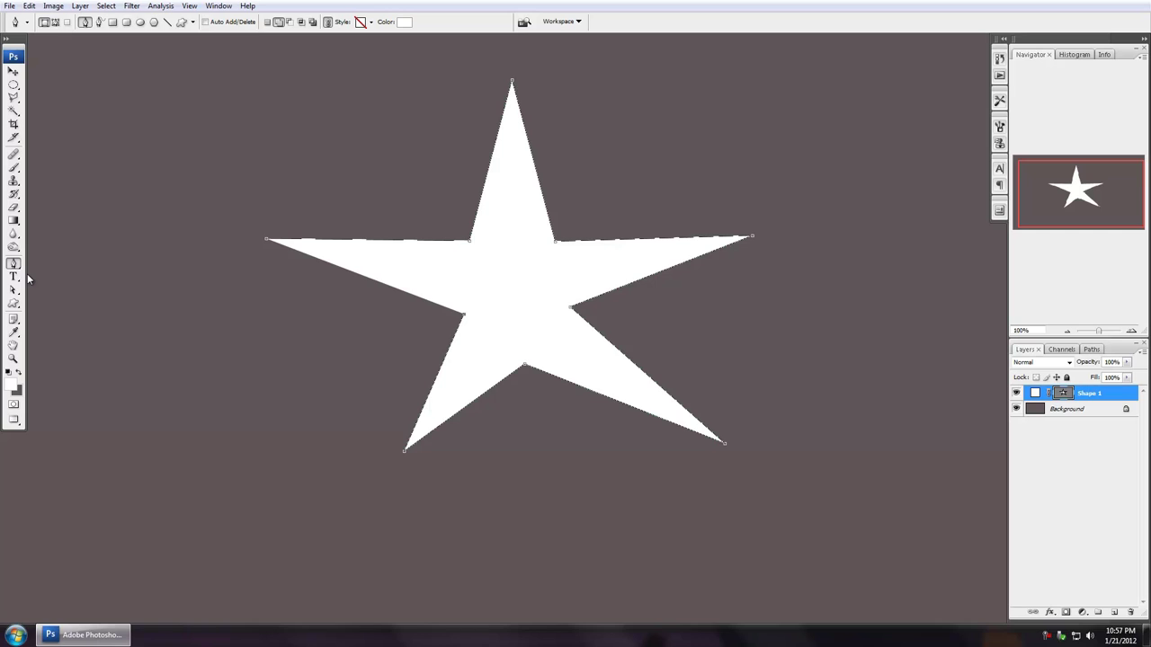
- Close the star at its left tip and turn off View > Show > Target Path
{"action": "left_click", "coordinate": [266, 241]}
{"action": "left_click", "coordinate": [190, 6]}
{"action": "mouse_move", "coordinate": [246, 176]}
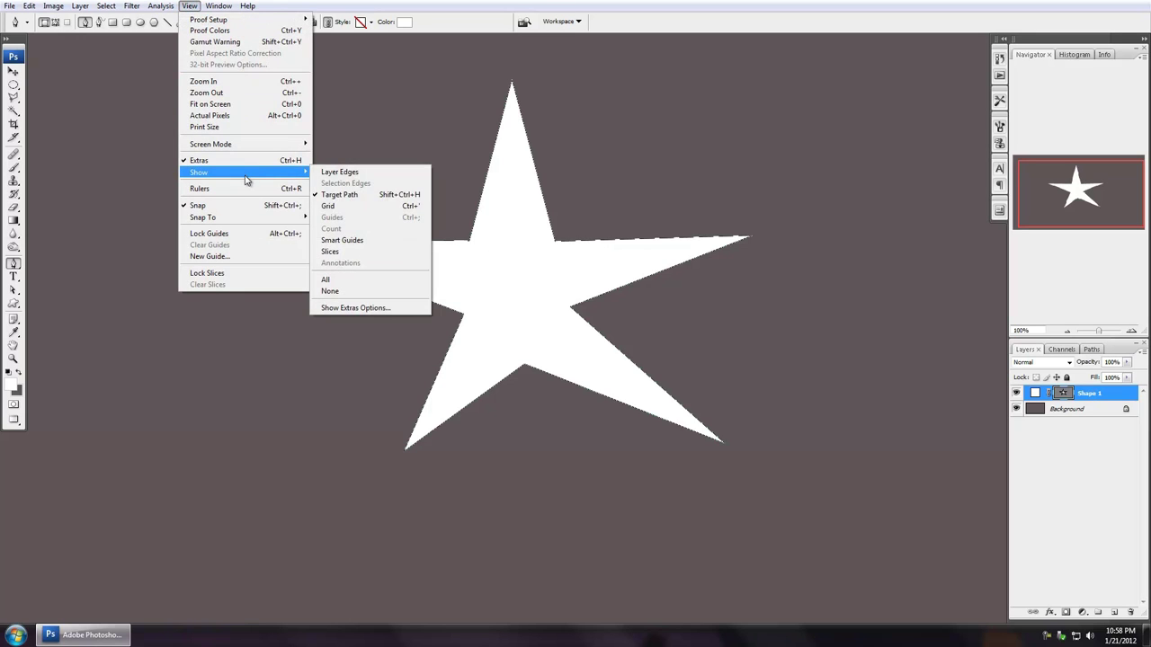
{"action": "left_click", "coordinate": [402, 197]}
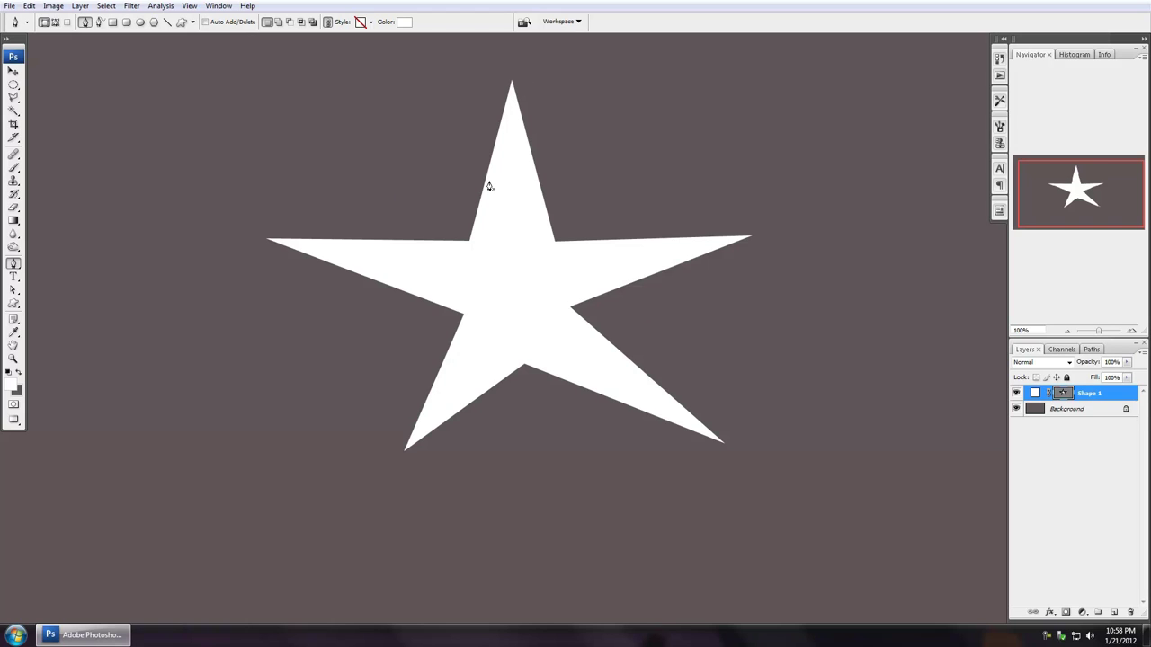
- Free-transform the star down to a tiny size, then scale it far beyond the canvas
{"action": "key", "text": "ctrl+t"}
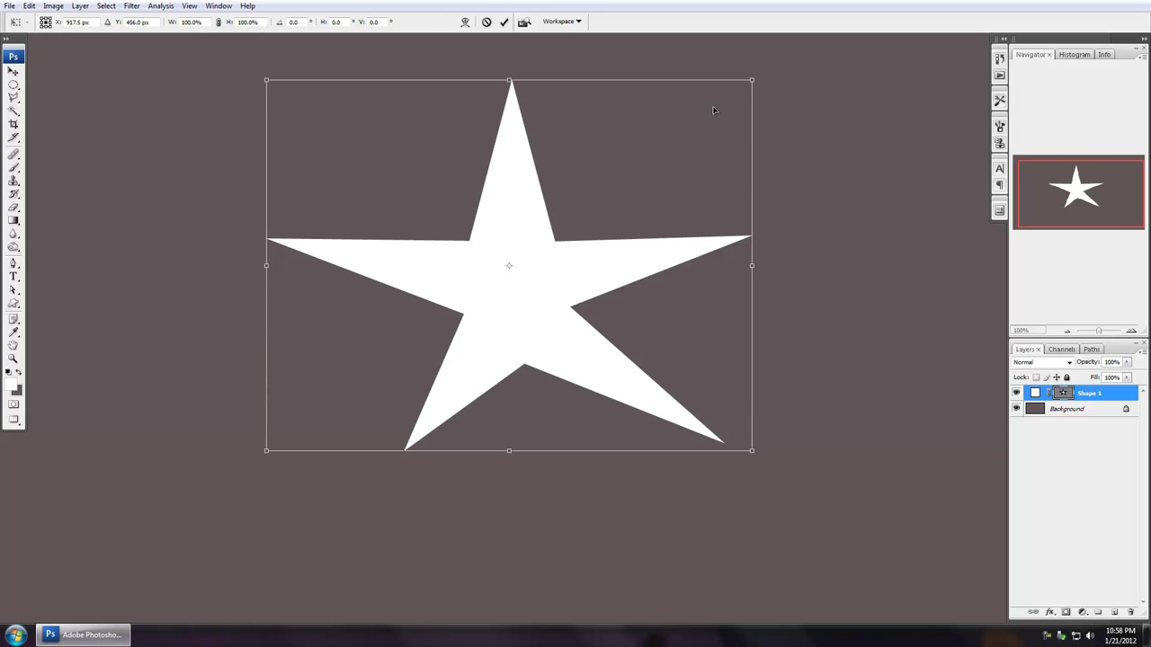
{"action": "left_click_drag", "start_coordinate": [753, 79], "coordinate": [521, 264]}
{"action": "key", "text": "Return"}
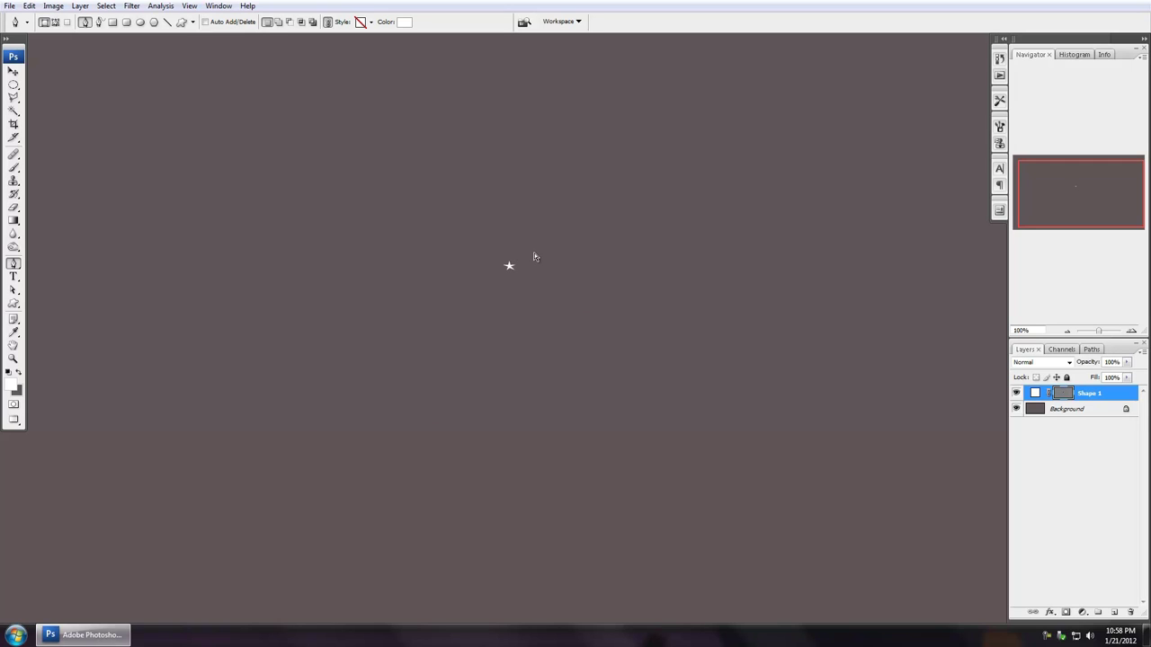
{"action": "key", "text": "ctrl+t"}
{"action": "left_click_drag", "start_coordinate": [520, 260], "coordinate": [1035, 0]}
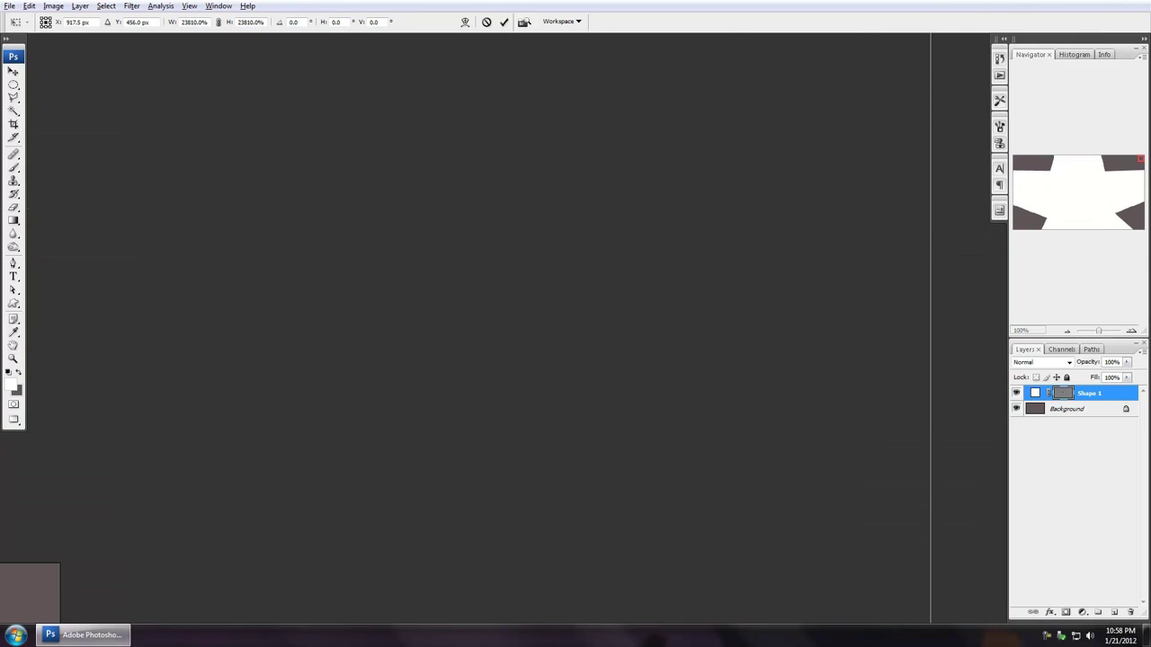
{"action": "key", "text": "Return"}
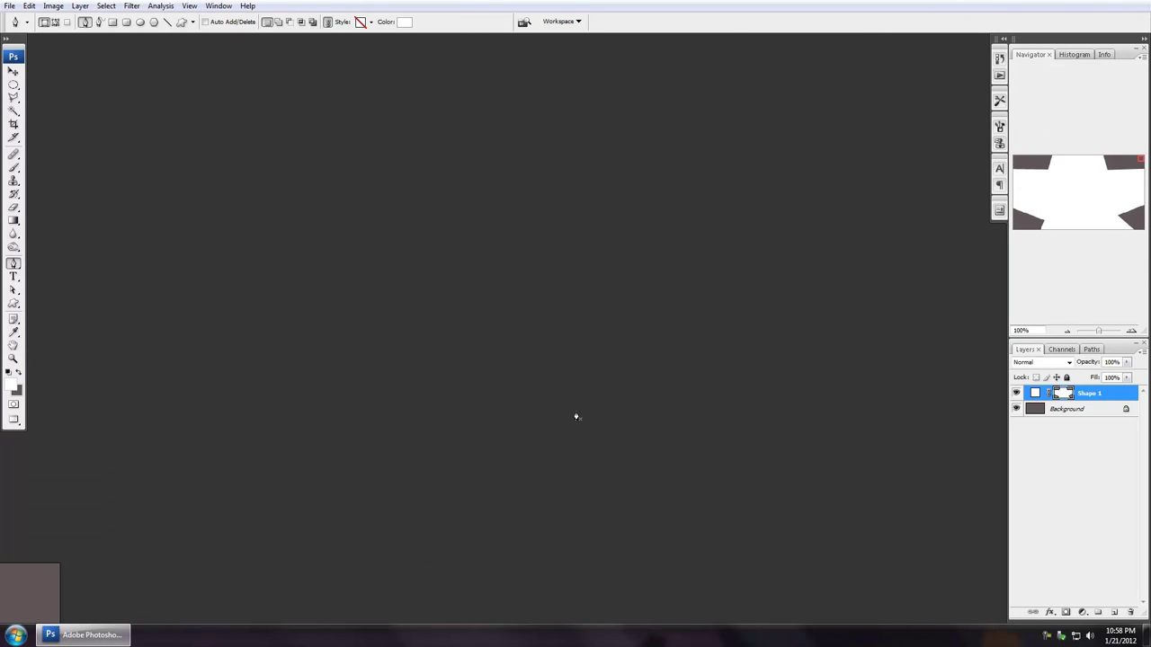
- Reposition the enlarged star on the canvas with the Move tool
{"action": "left_click_drag", "start_coordinate": [275, 540], "coordinate": [476, 258]}
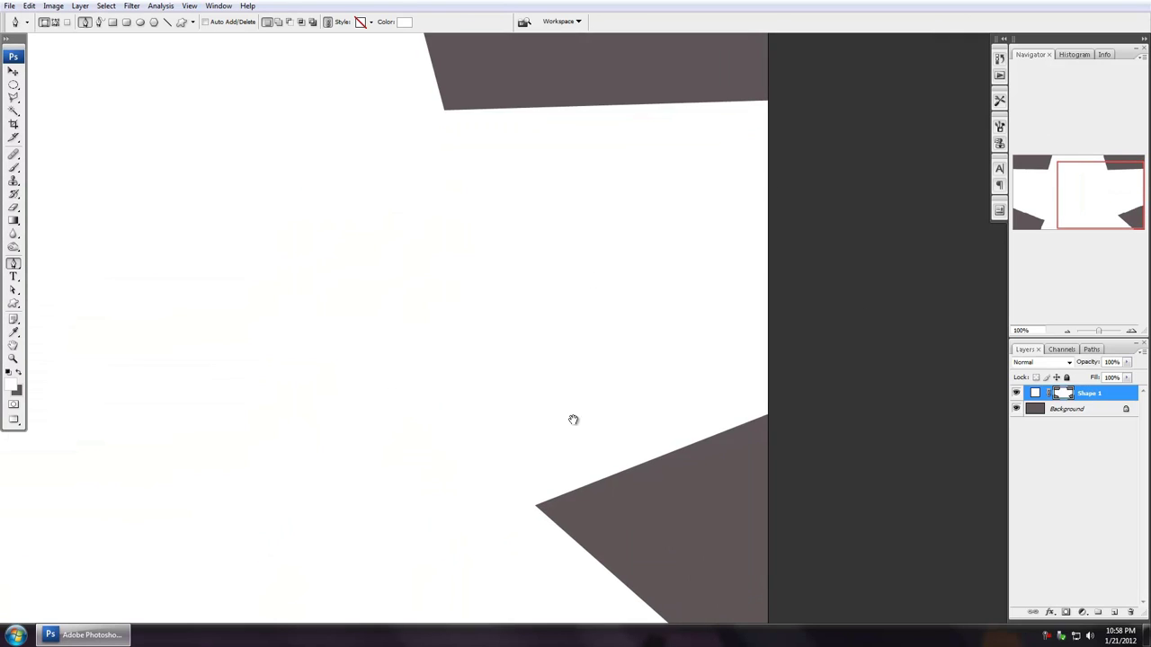
{"action": "left_click_drag", "start_coordinate": [573, 419], "coordinate": [524, 311]}
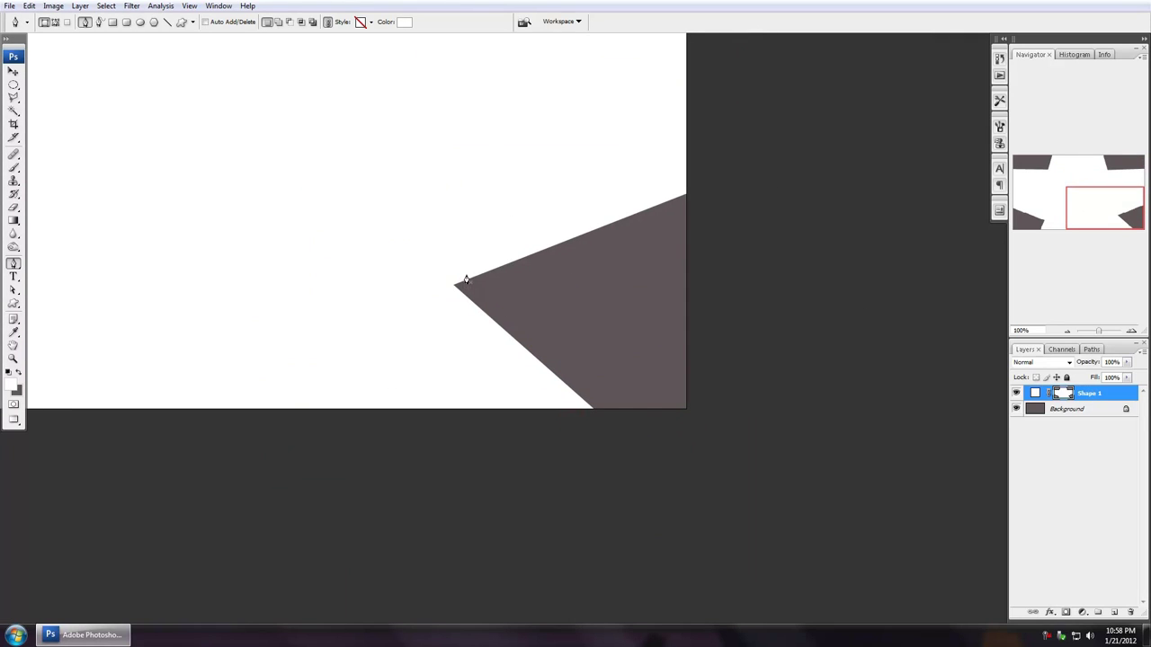
{"action": "key", "text": "v"}
{"action": "left_click_drag", "start_coordinate": [507, 141], "coordinate": [403, 314]}
{"action": "left_click_drag", "start_coordinate": [416, 170], "coordinate": [452, 345]}
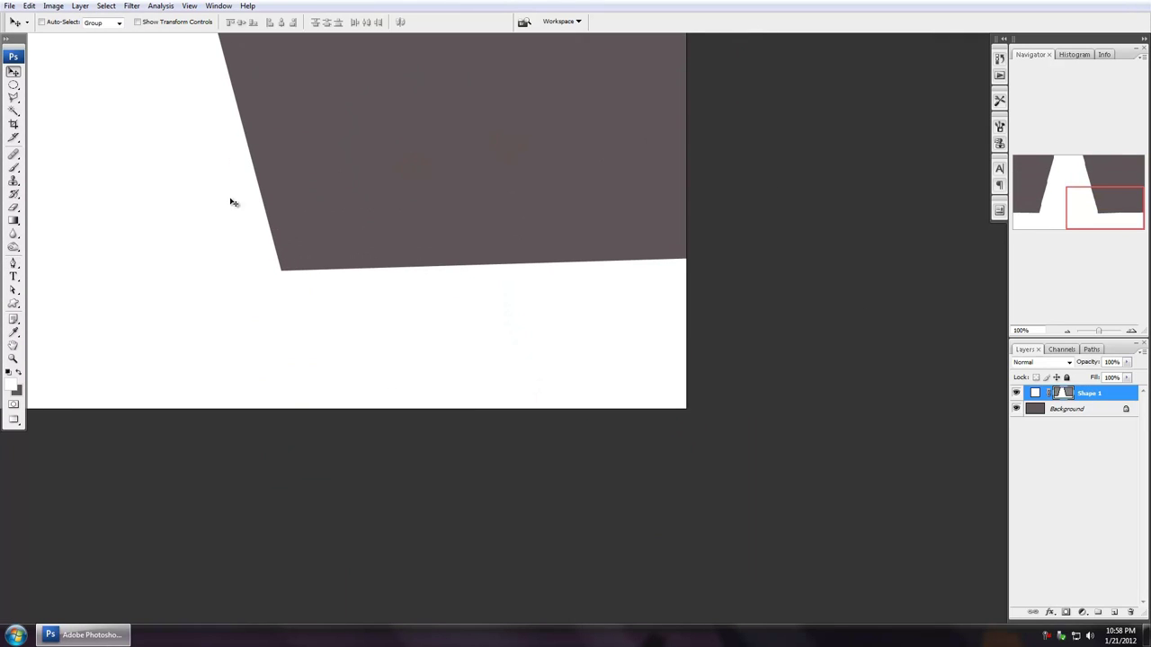
{"action": "left_click_drag", "start_coordinate": [258, 177], "coordinate": [575, 509]}
{"action": "left_click_drag", "start_coordinate": [404, 447], "coordinate": [512, 403]}
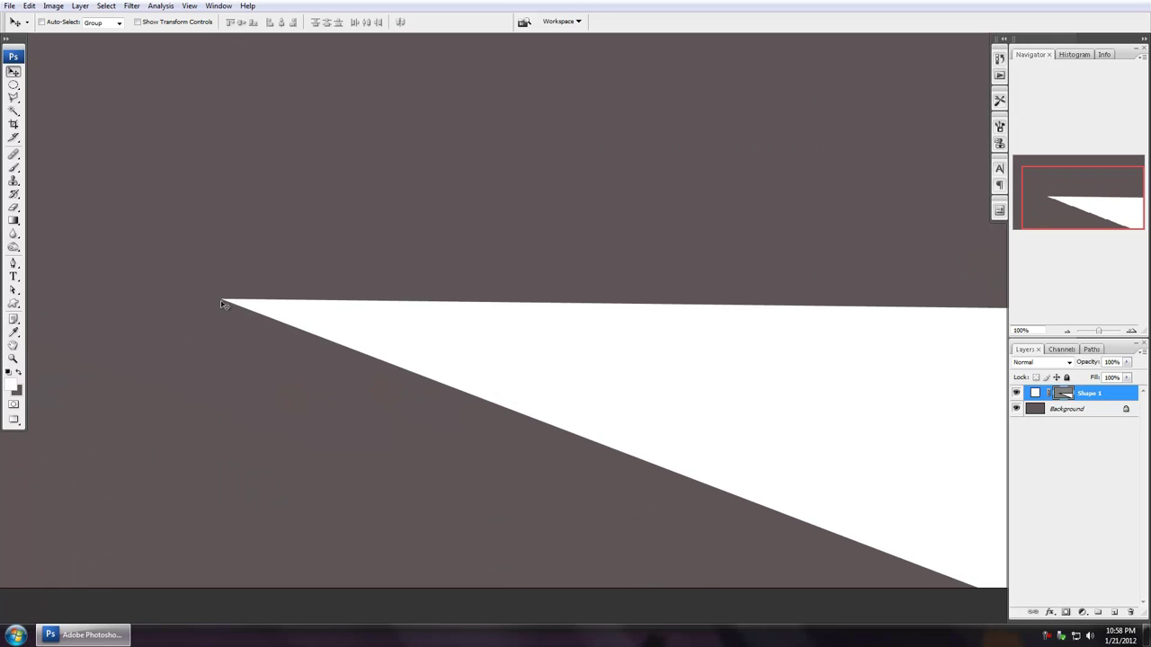
{"action": "scroll", "coordinate": [547, 357], "scroll_direction": "right", "scroll_amount": 6}
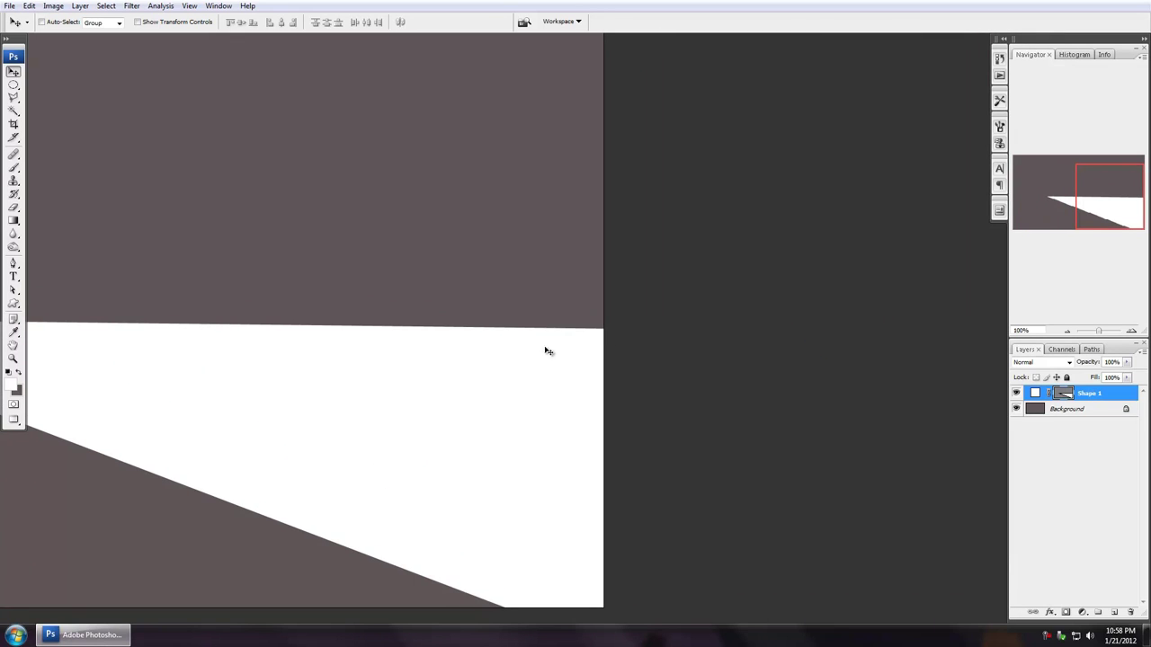
{"action": "left_click_drag", "start_coordinate": [547, 351], "coordinate": [329, 387]}
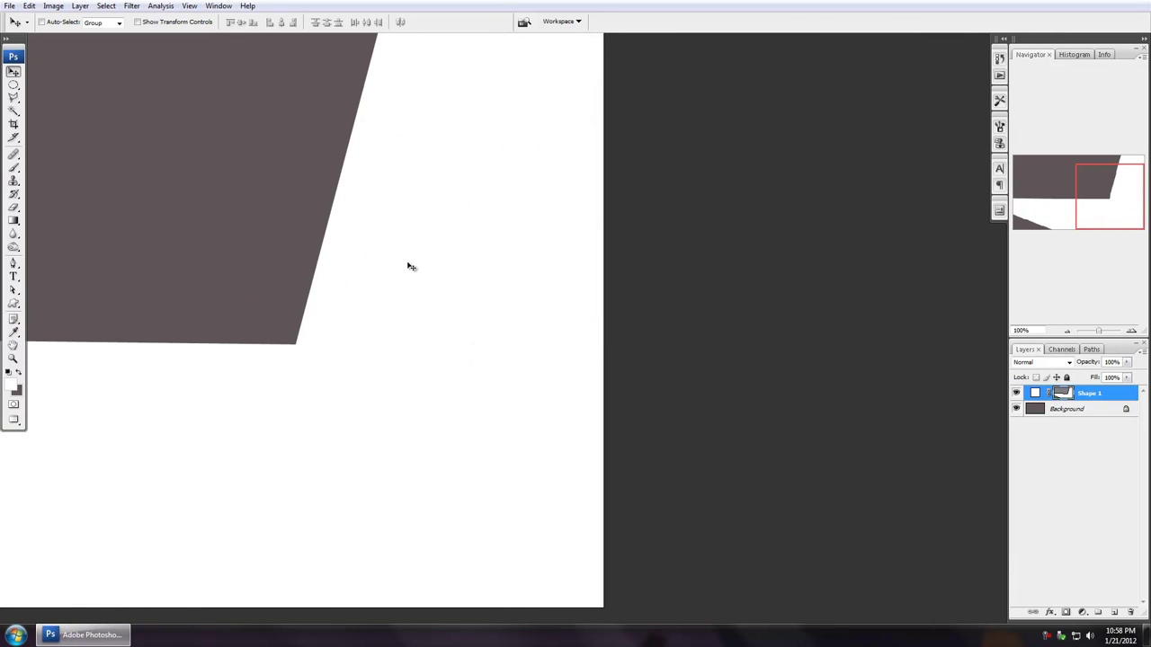
- Zoom out to 16.67%, rescale the star to 21.5% and centre it, then return to 100%
{"action": "key", "text": "ctrl+minus"}
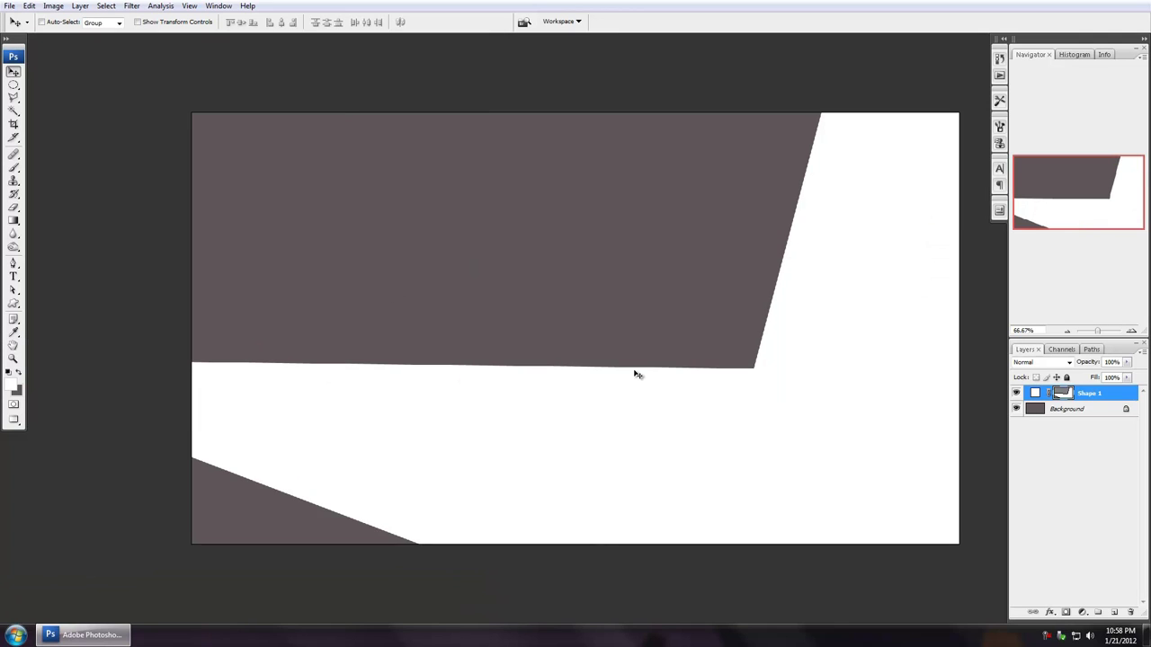
{"action": "key", "text": "ctrl+minus"}
{"action": "key", "text": "ctrl+minus"}
{"action": "key", "text": "ctrl+minus"}
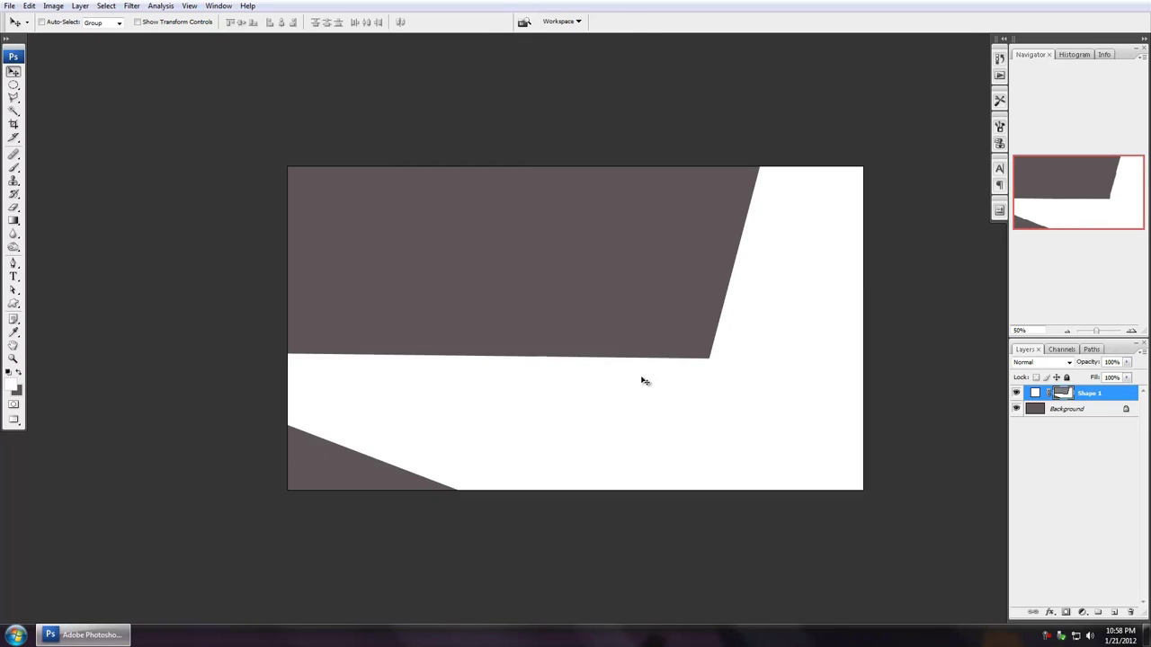
{"action": "key", "text": "ctrl+minus"}
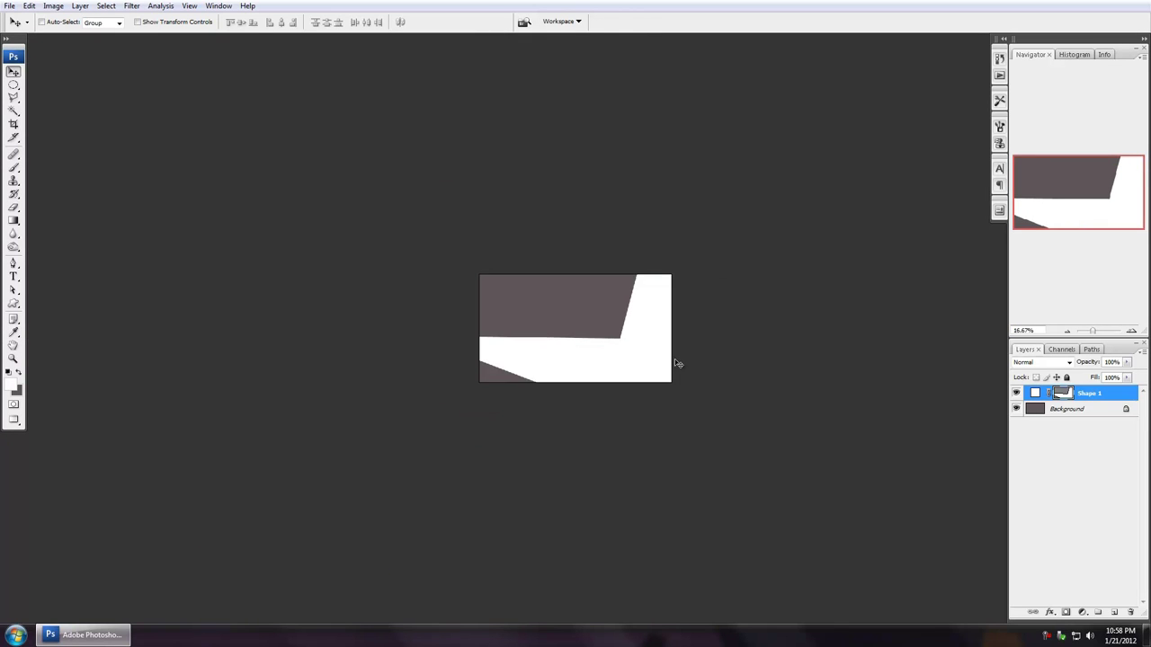
{"action": "key", "text": "ctrl+t"}
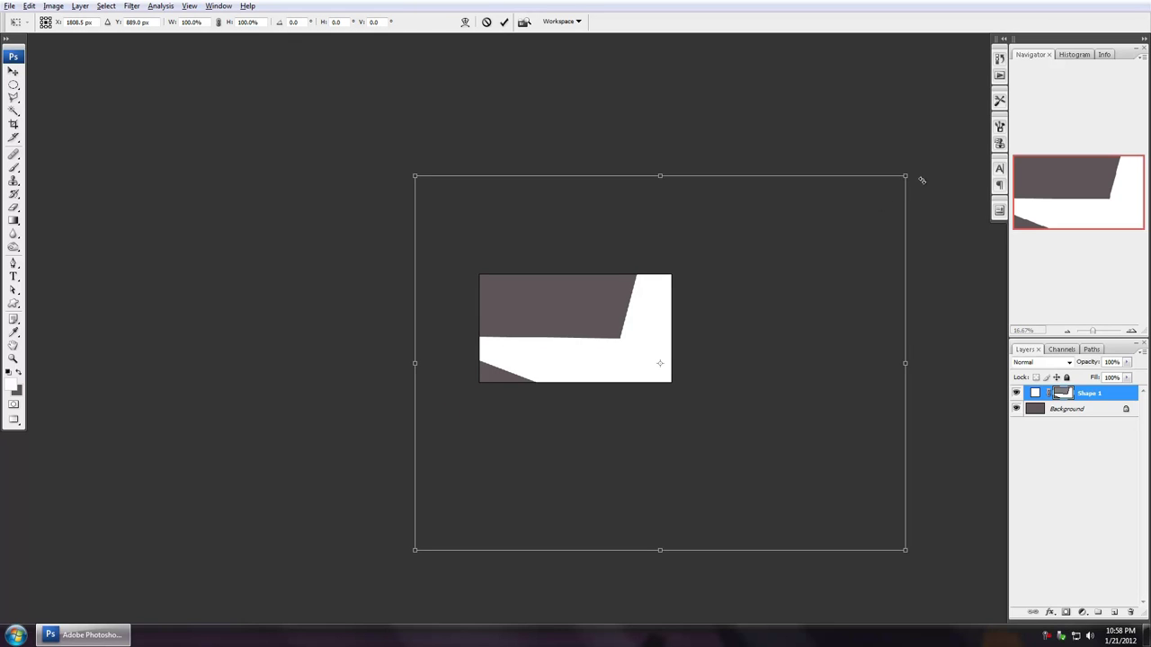
{"action": "left_click_drag", "start_coordinate": [905, 176], "coordinate": [727, 337]}
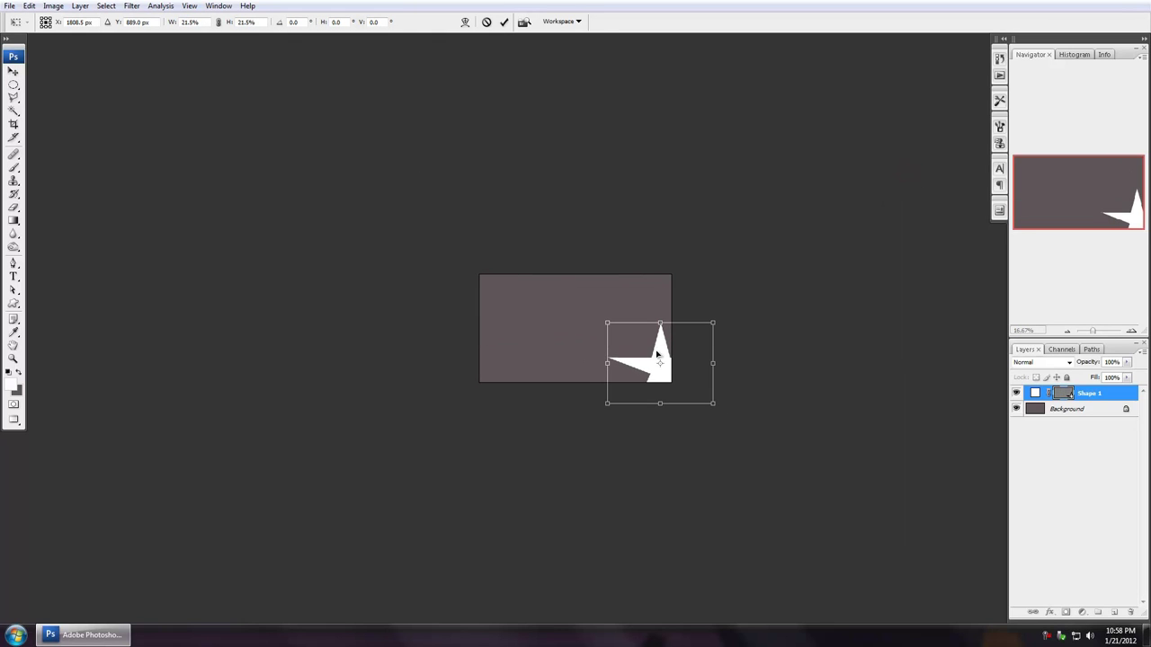
{"action": "left_click_drag", "start_coordinate": [657, 355], "coordinate": [581, 321]}
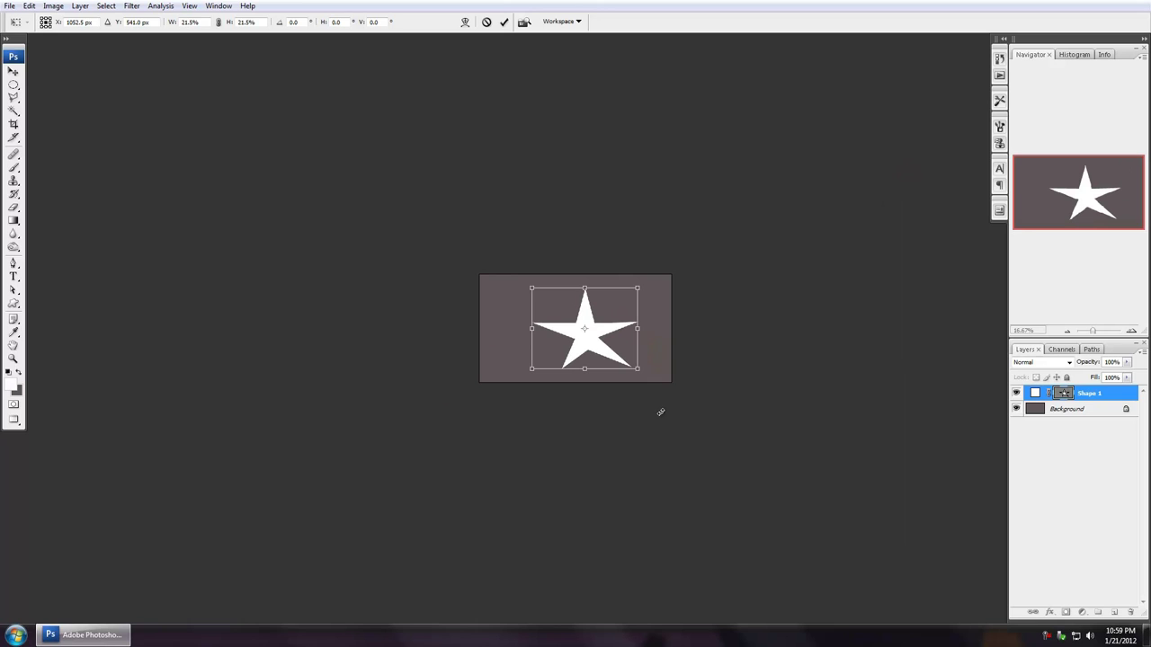
{"action": "key", "text": "Return"}
{"action": "key", "text": "ctrl+1"}
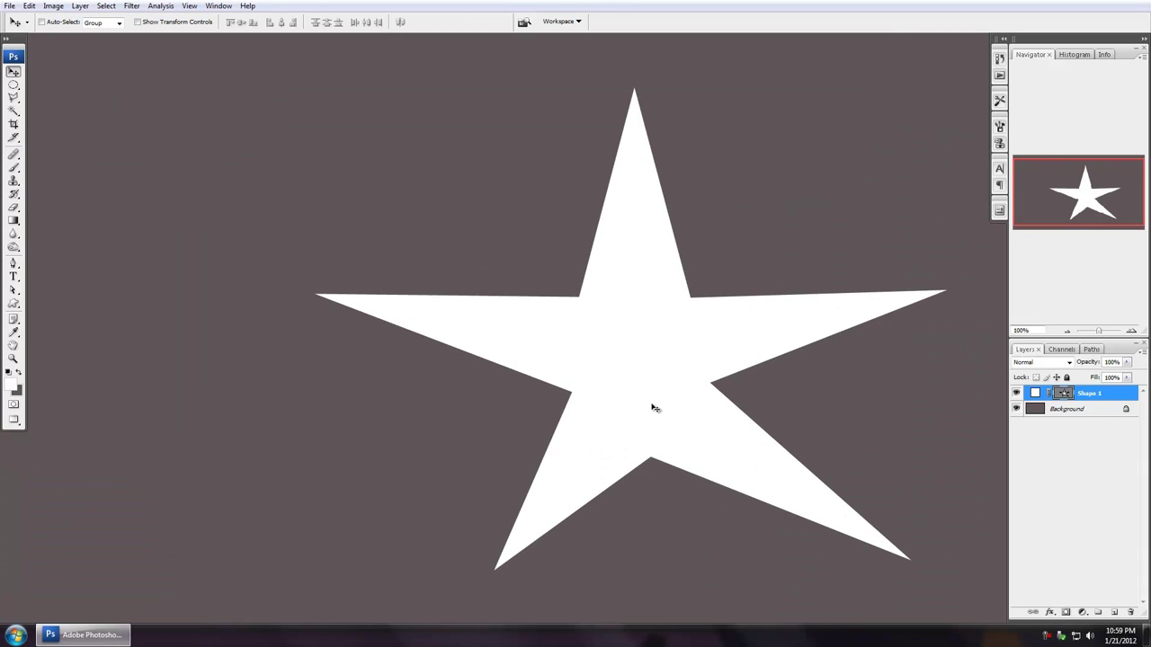
- Add anchor points on the star's left, right and upper-right edges and both lower-right arm edges
{"action": "left_click_drag", "start_coordinate": [723, 342], "coordinate": [587, 339]}
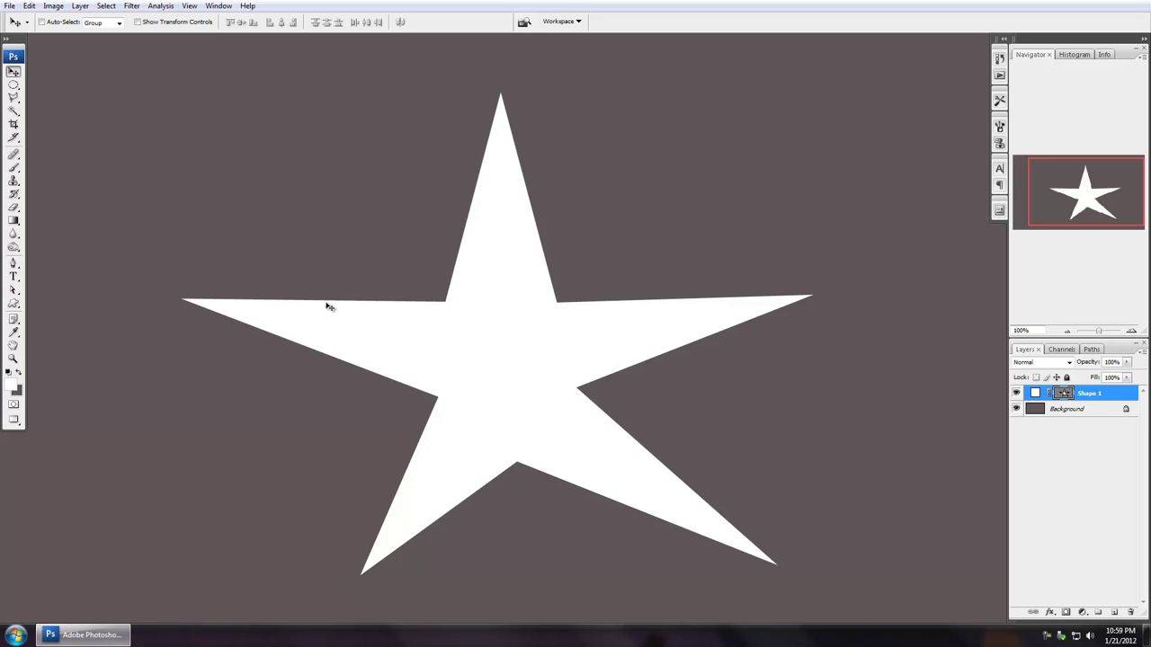
{"action": "left_click", "coordinate": [13, 263]}
{"action": "left_click", "coordinate": [67, 286]}
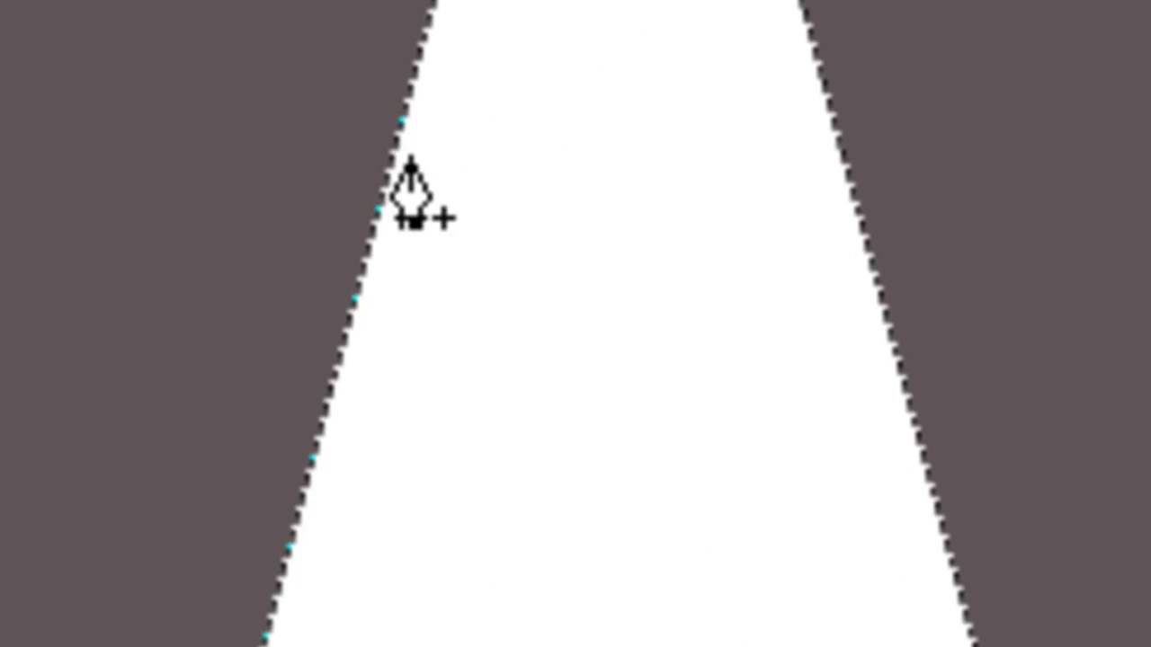
{"action": "left_click", "coordinate": [395, 144]}
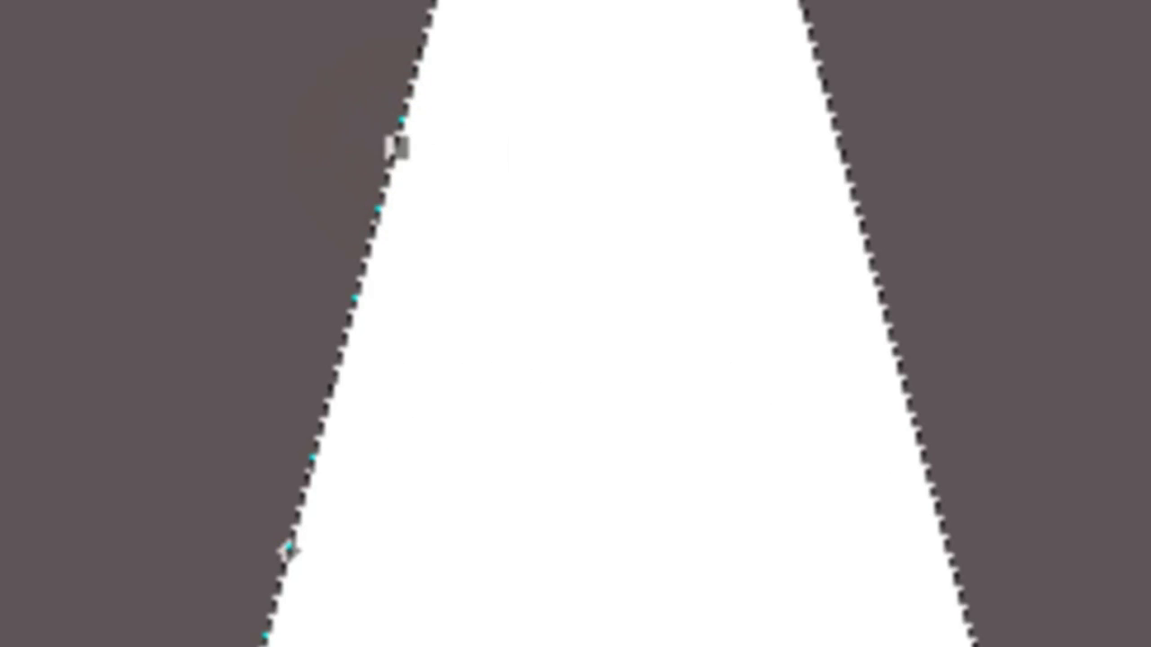
{"action": "left_click", "coordinate": [860, 250]}
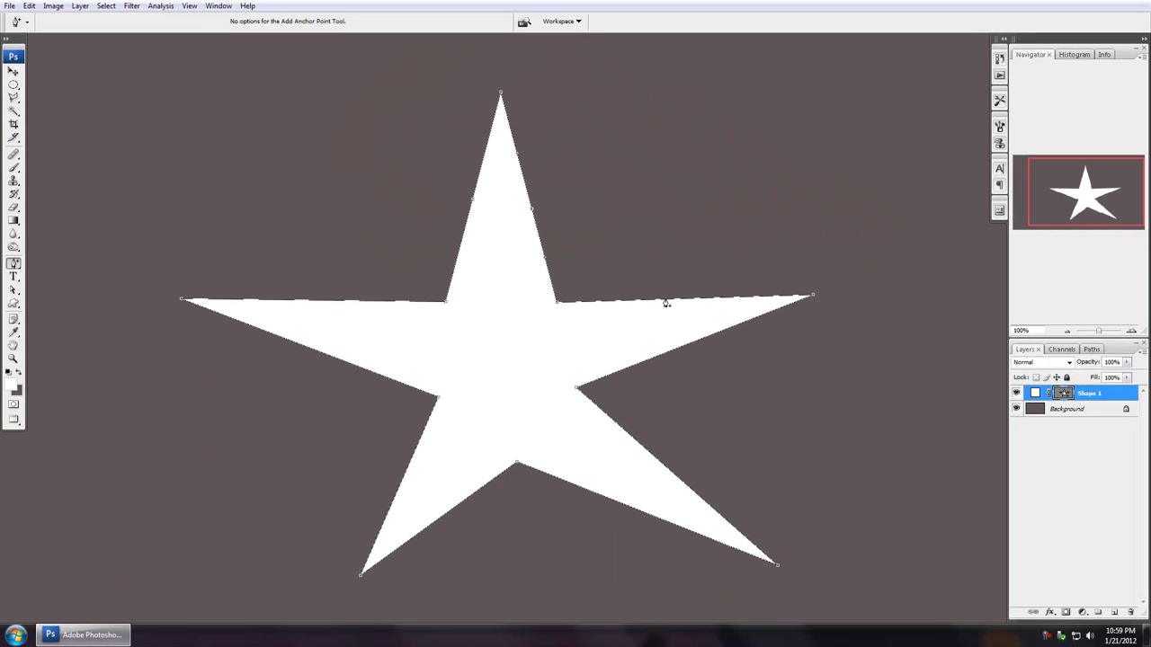
{"action": "left_click", "coordinate": [666, 298]}
{"action": "left_click", "coordinate": [649, 455]}
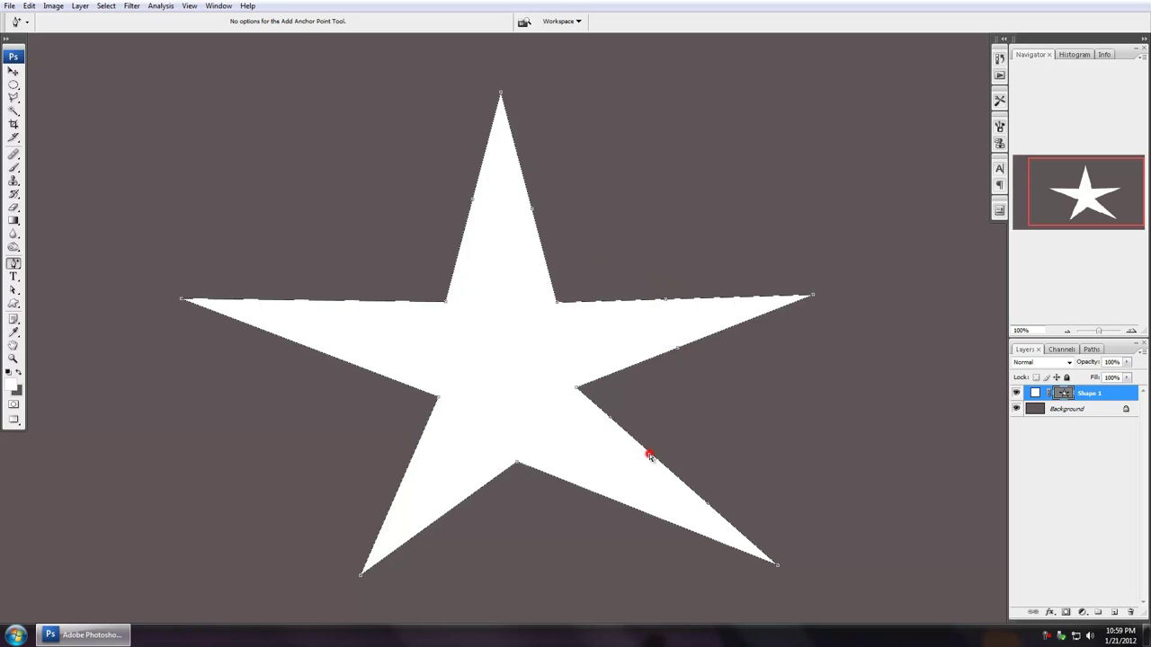
{"action": "left_click", "coordinate": [608, 501]}
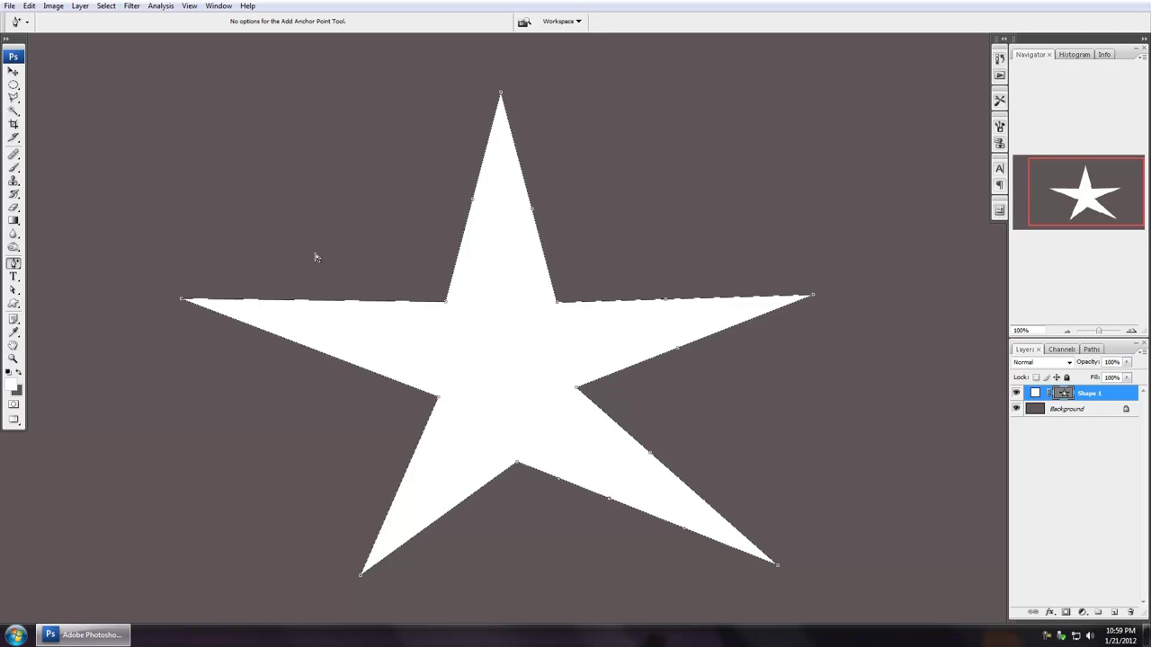
{"action": "left_click", "coordinate": [14, 294]}
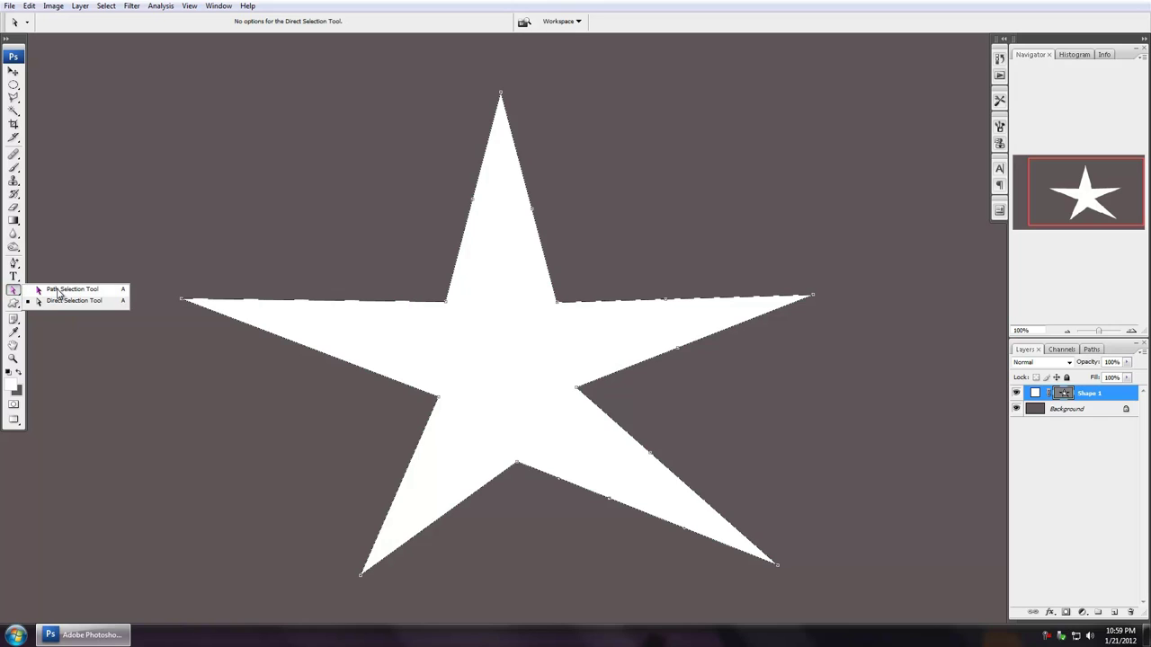
{"action": "left_click", "coordinate": [57, 292]}
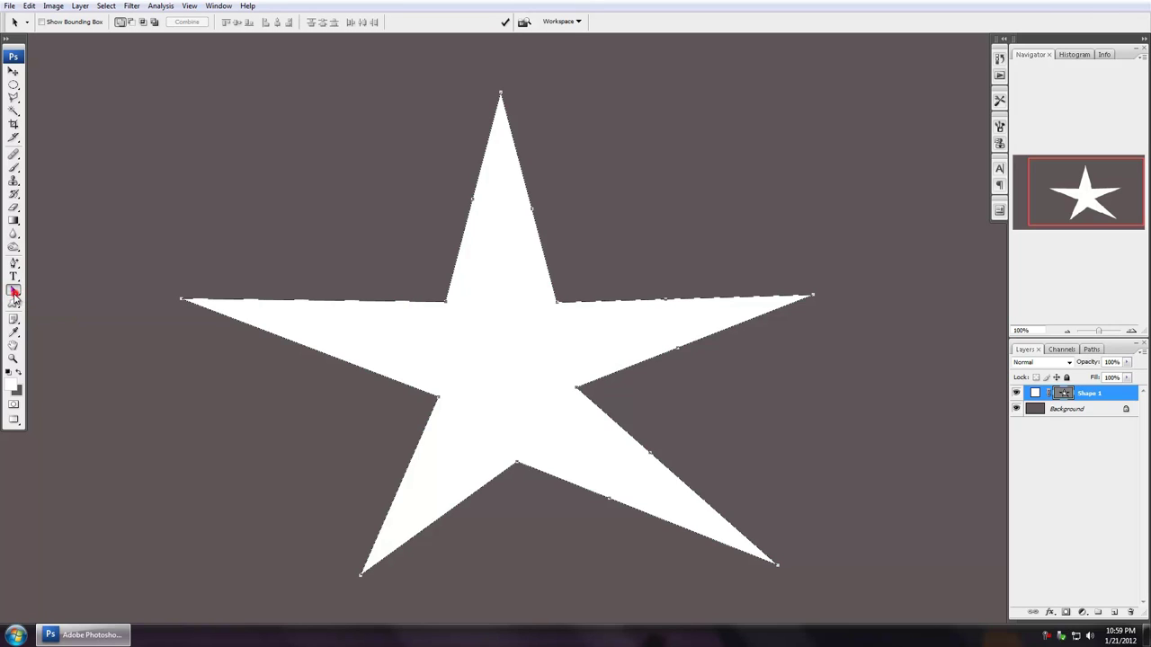
{"action": "left_click", "coordinate": [14, 292]}
{"action": "left_click", "coordinate": [91, 306]}
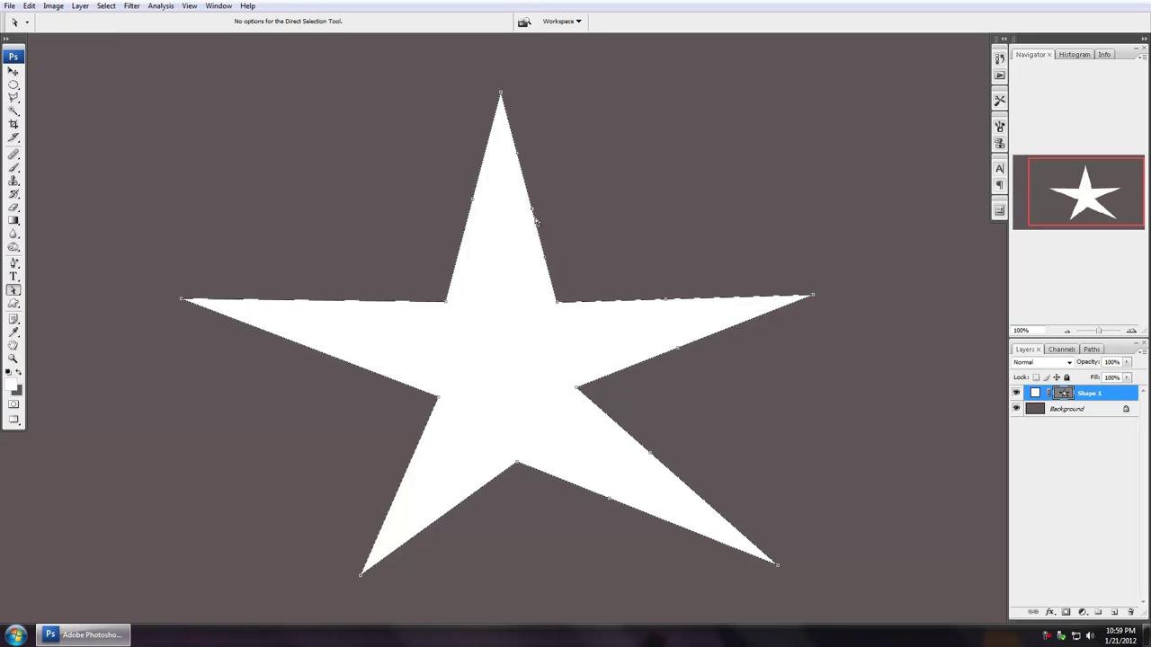
{"action": "left_click", "coordinate": [601, 246]}
{"action": "left_click", "coordinate": [717, 334]}
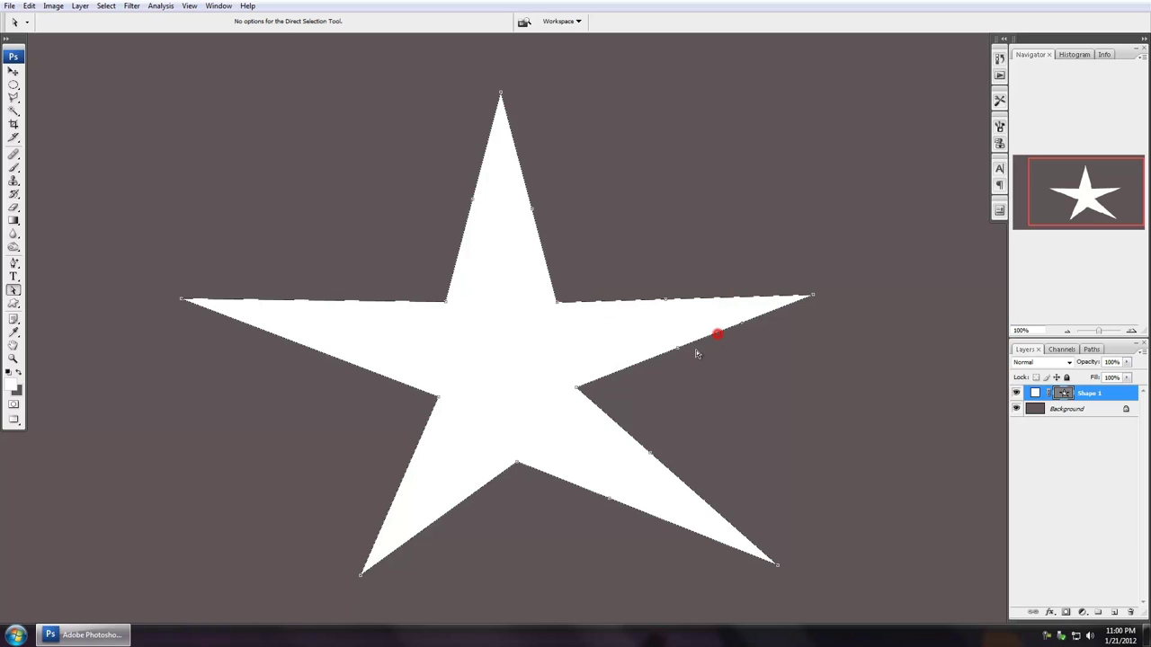
{"action": "left_click", "coordinate": [630, 373]}
{"action": "left_click", "coordinate": [613, 422]}
{"action": "left_click", "coordinate": [681, 476]}
- Delete the star's vector mask from the Shape 1 layer
{"action": "left_click", "coordinate": [14, 72]}
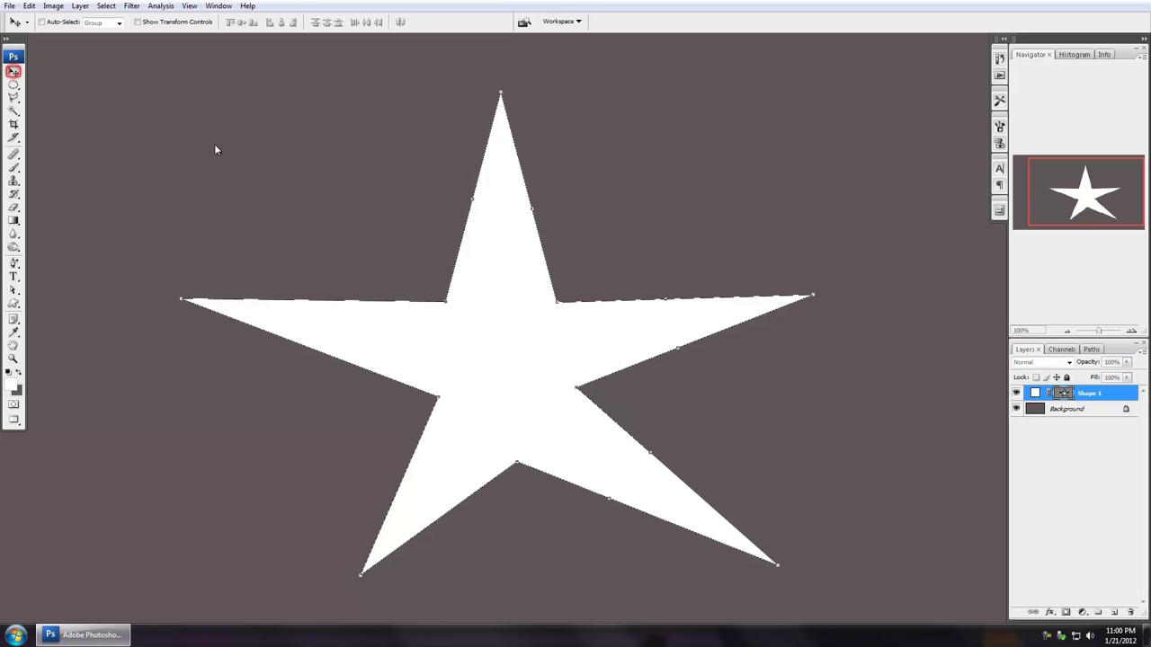
{"action": "key", "text": "Delete"}
{"action": "left_click", "coordinate": [670, 200]}
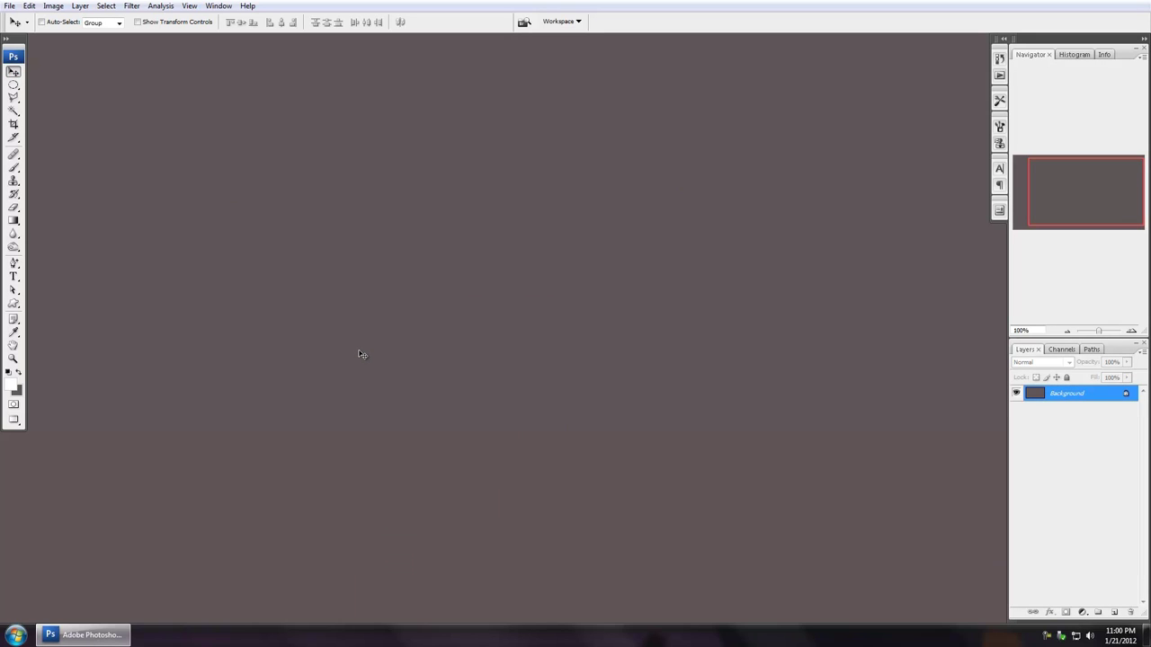
- Draw a closed teardrop path with a pointed top and curved bottom near the canvas top
{"action": "key", "text": "p"}
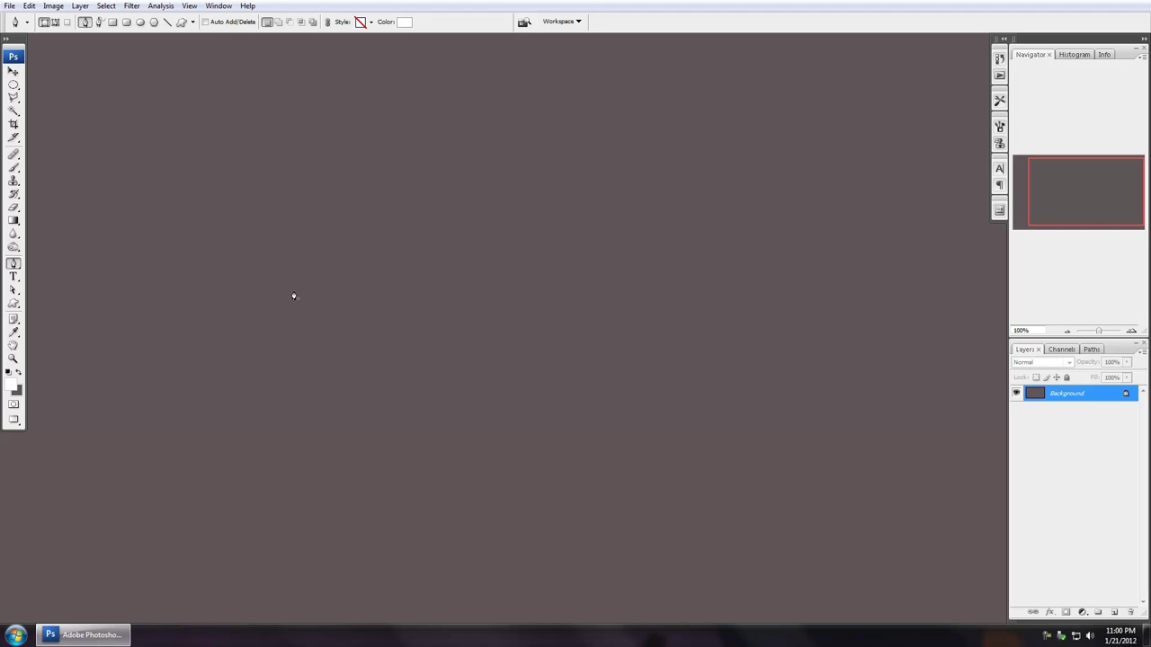
{"action": "left_click", "coordinate": [506, 109]}
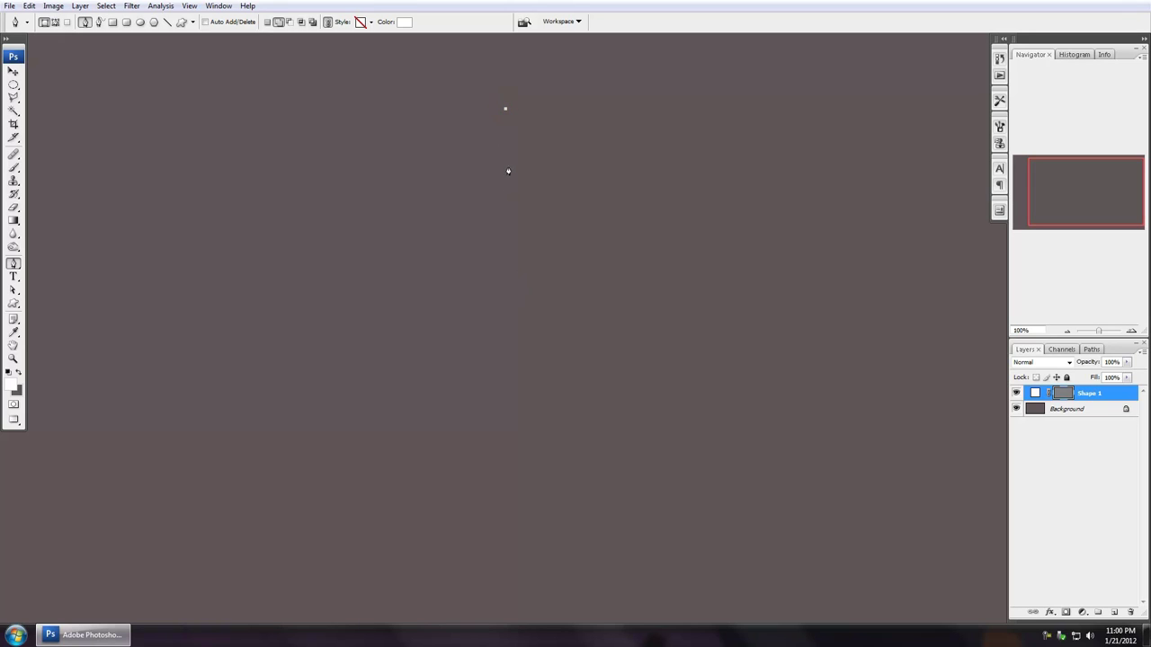
{"action": "left_click", "coordinate": [484, 286]}
{"action": "key", "text": "ctrl+z"}
{"action": "left_click_drag", "start_coordinate": [484, 289], "coordinate": [390, 284]}
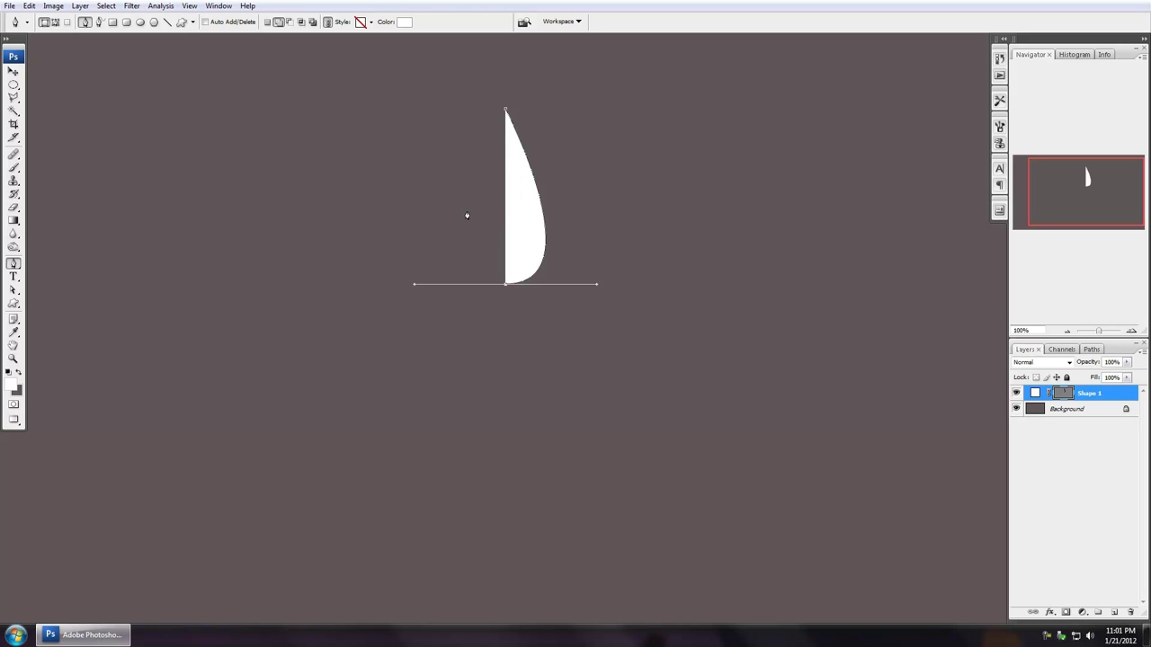
{"action": "left_click", "coordinate": [505, 112]}
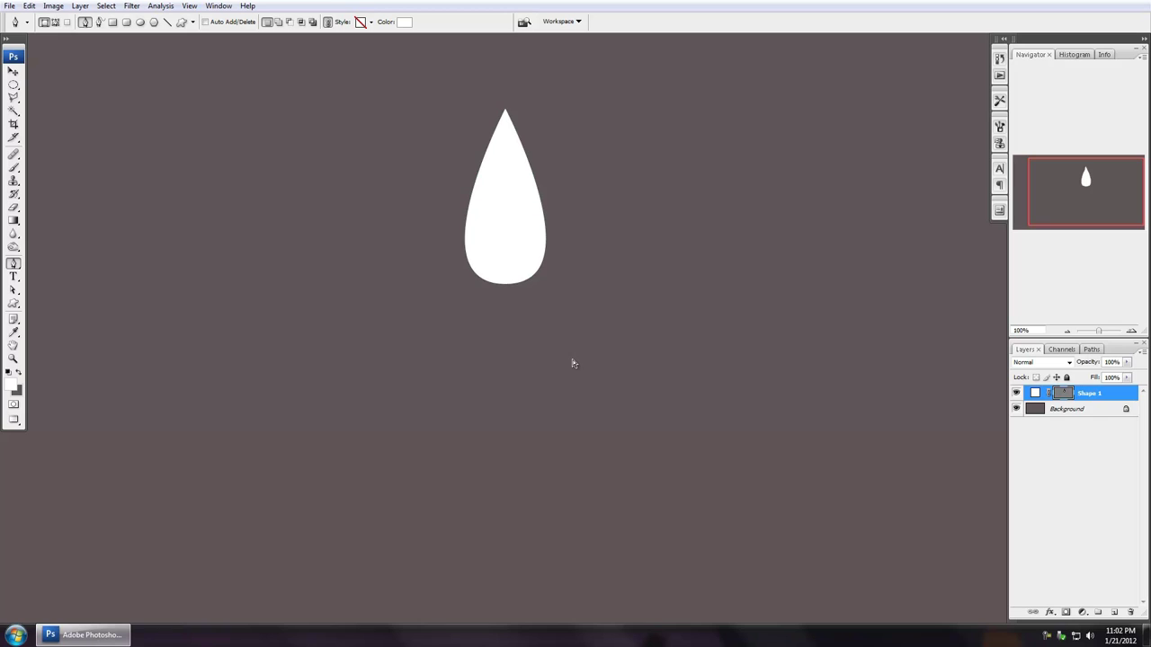
- Move the teardrop toward the canvas centre, then shrink and slightly rotate it
{"action": "key", "text": "v"}
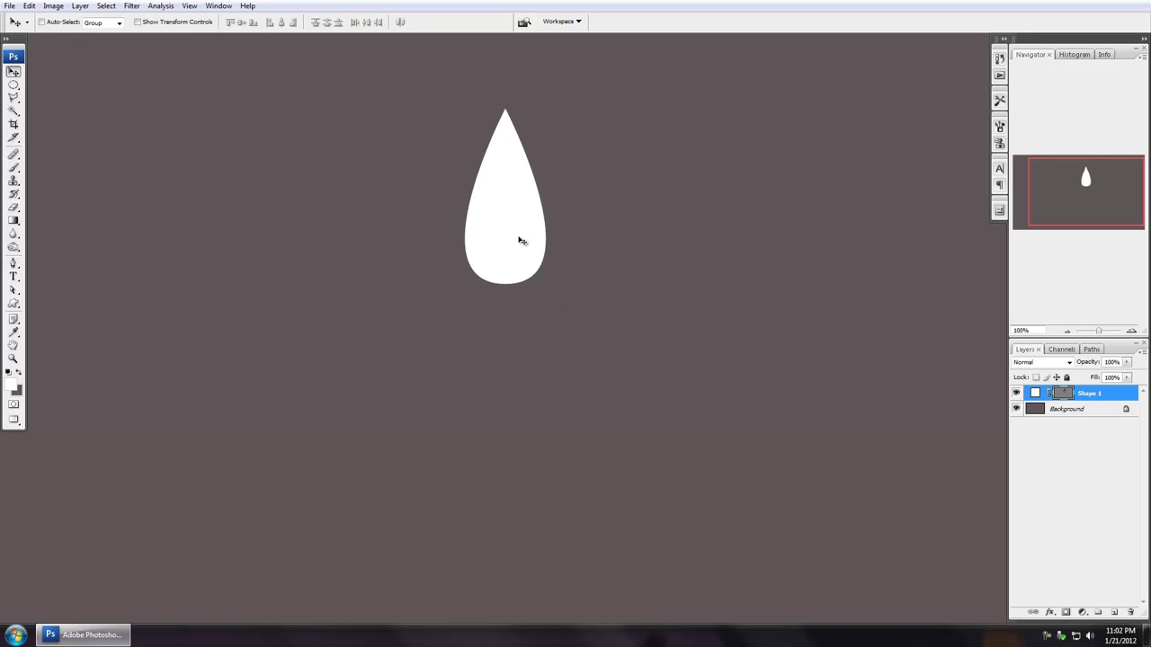
{"action": "left_click_drag", "start_coordinate": [502, 229], "coordinate": [508, 348]}
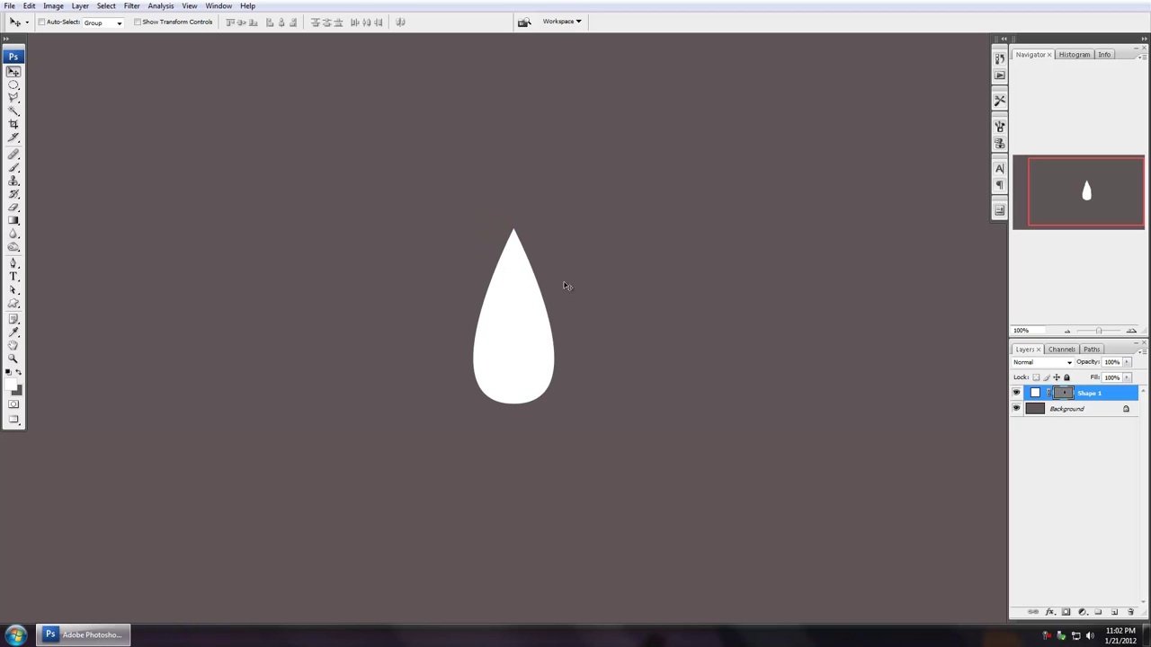
{"action": "key", "text": "ctrl+t"}
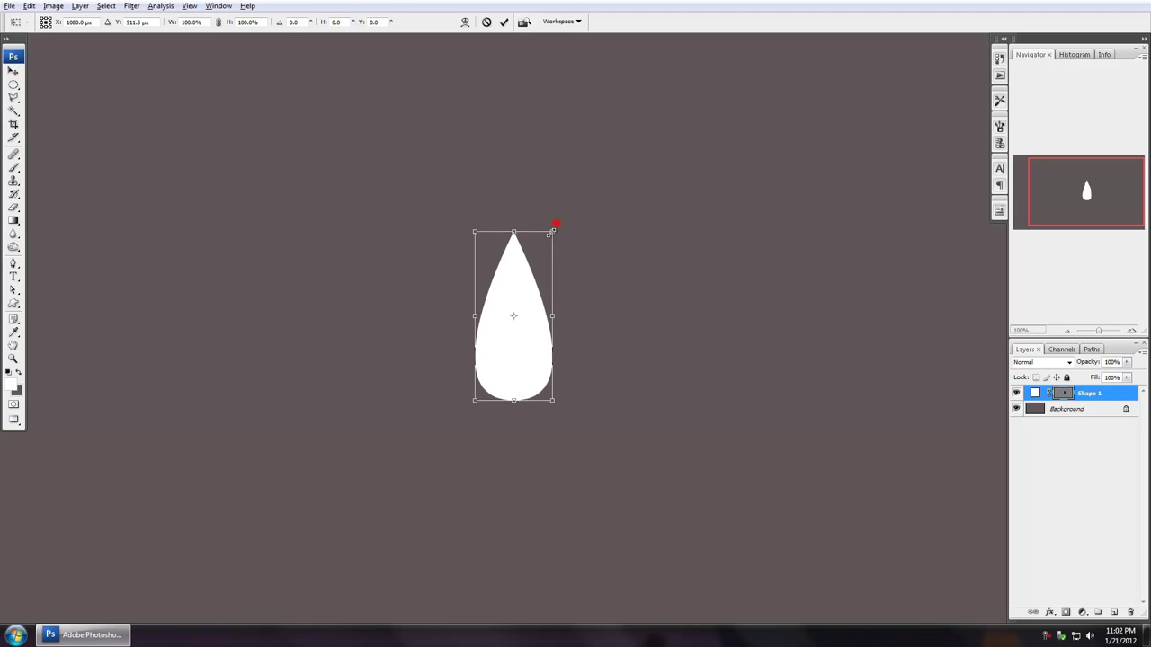
{"action": "left_click_drag", "start_coordinate": [555, 228], "coordinate": [527, 308]}
{"action": "left_click_drag", "start_coordinate": [545, 268], "coordinate": [540, 309]}
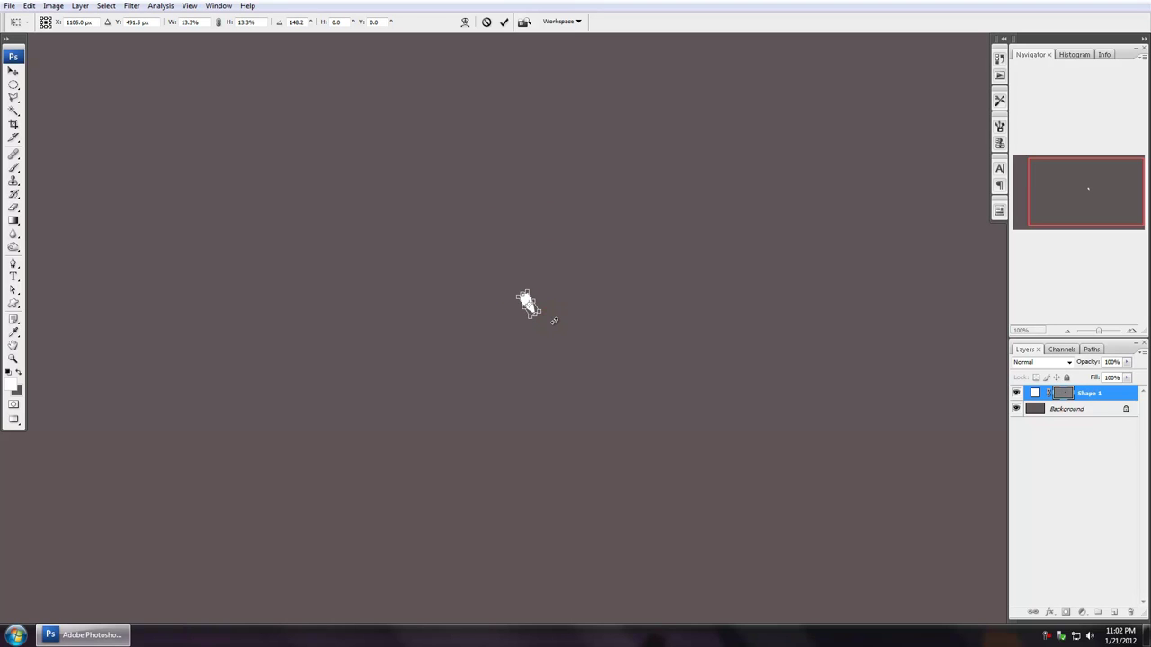
{"action": "key", "text": "Return"}
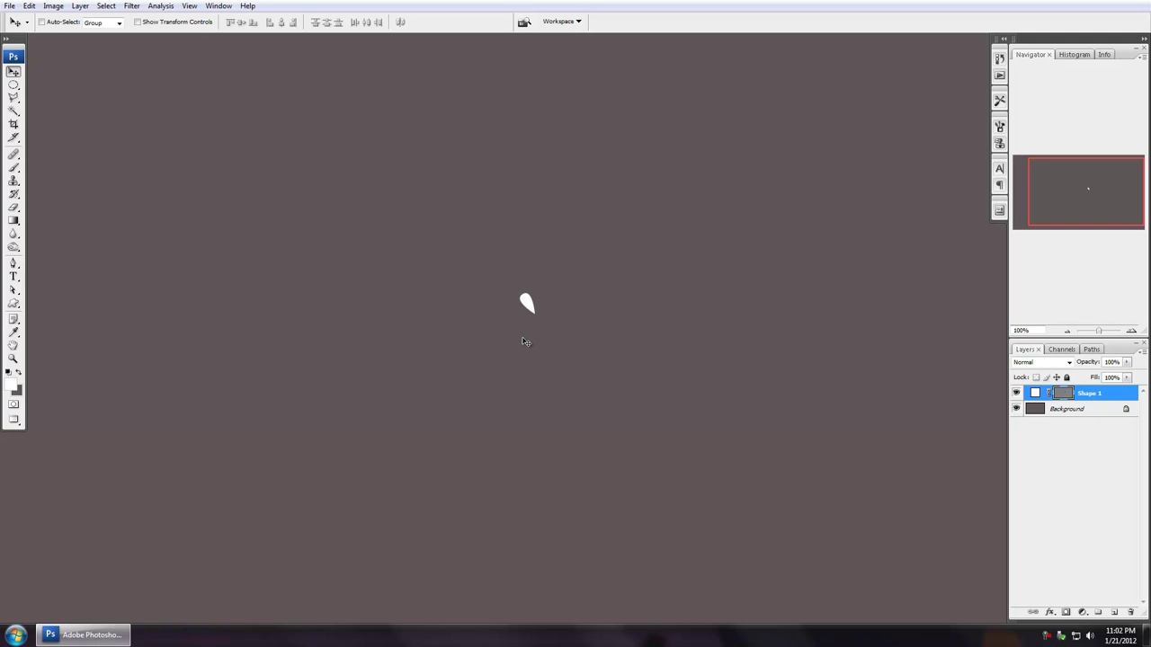
- Enlarge the teardrop far beyond the canvas and frame its rounded end in view
{"action": "key", "text": "ctrl+t"}
{"action": "left_click_drag", "start_coordinate": [530, 290], "coordinate": [913, 38]}
{"action": "key", "text": "Return"}
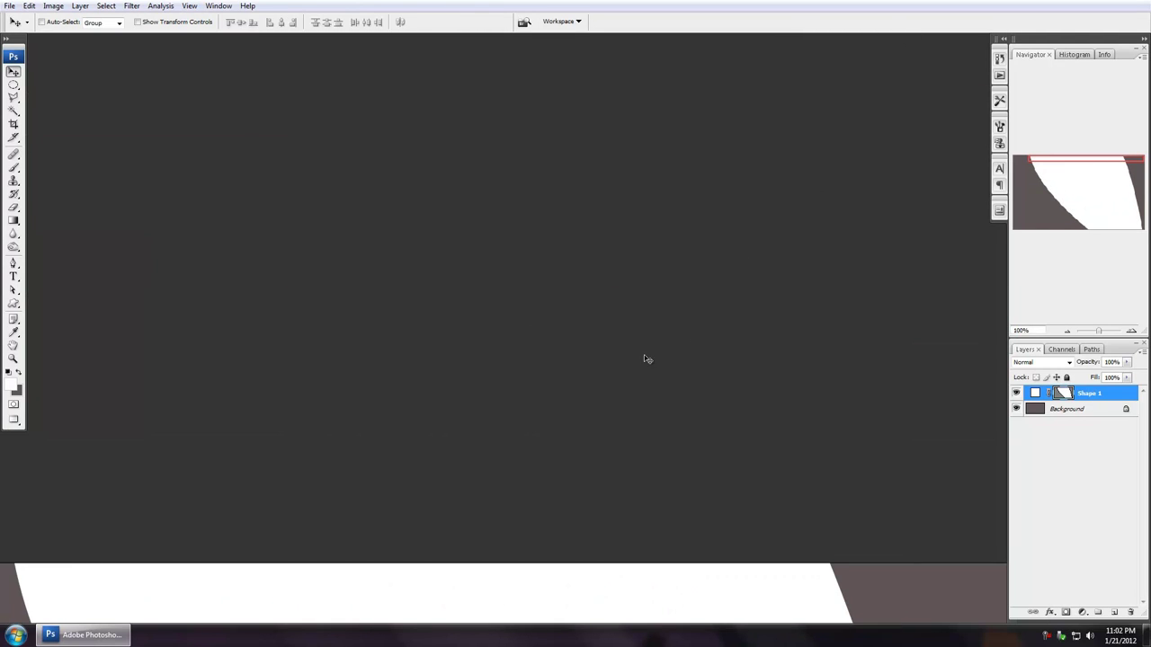
{"action": "left_click_drag", "start_coordinate": [459, 434], "coordinate": [452, 185]}
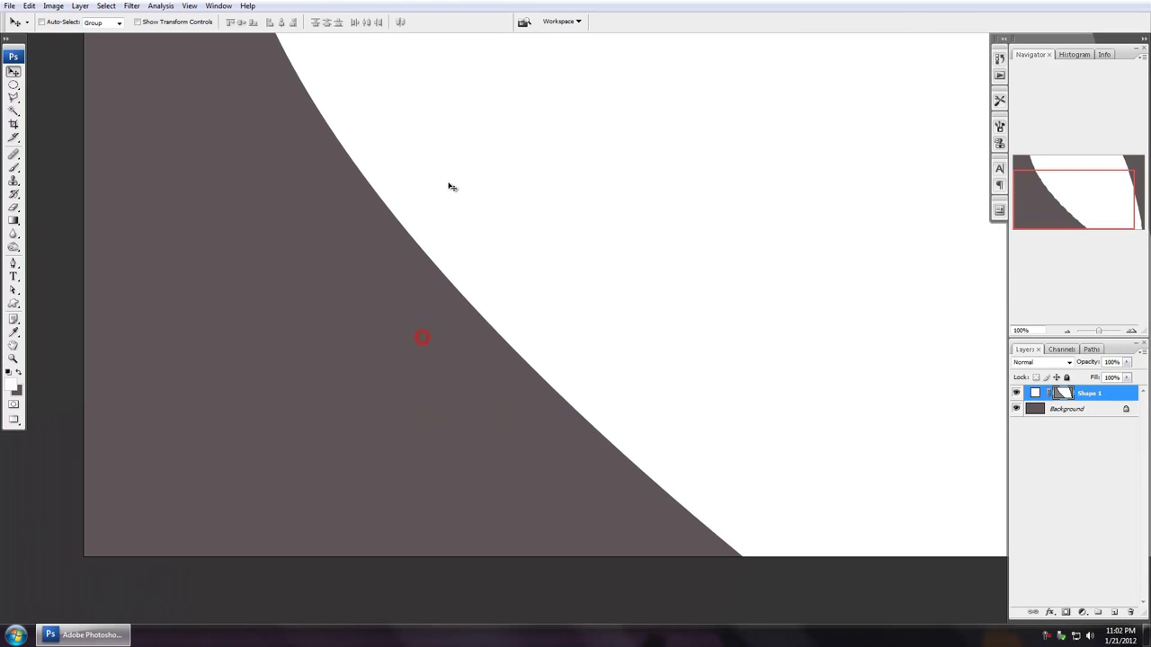
{"action": "left_click_drag", "start_coordinate": [407, 218], "coordinate": [470, 383]}
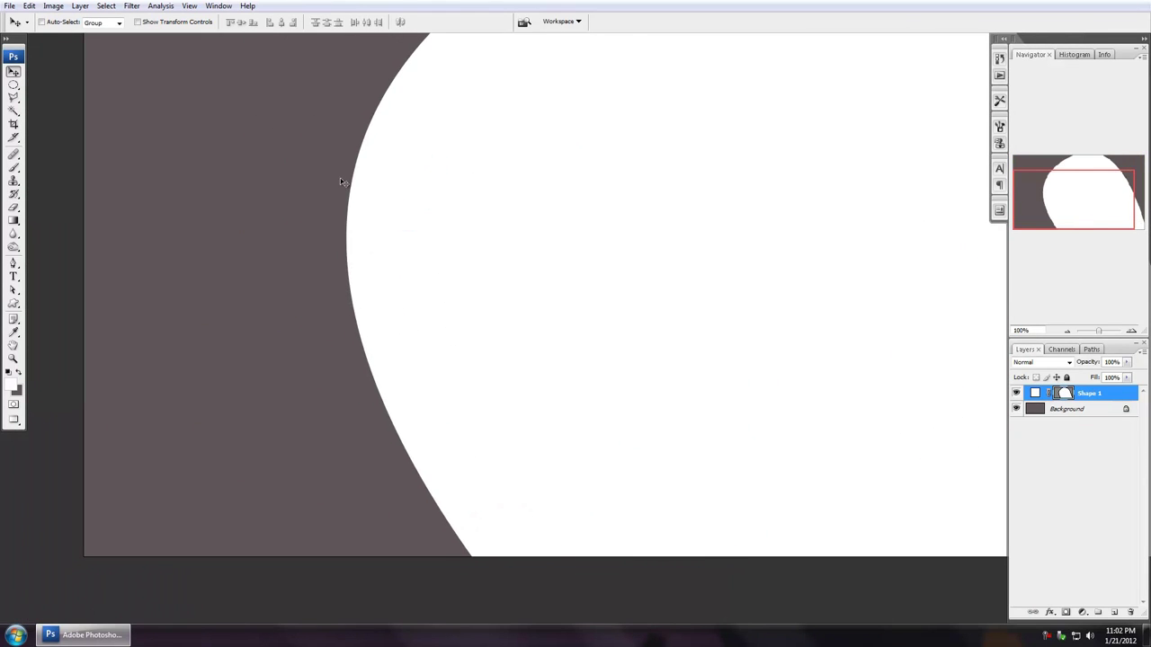
{"action": "left_click_drag", "start_coordinate": [469, 79], "coordinate": [445, 288]}
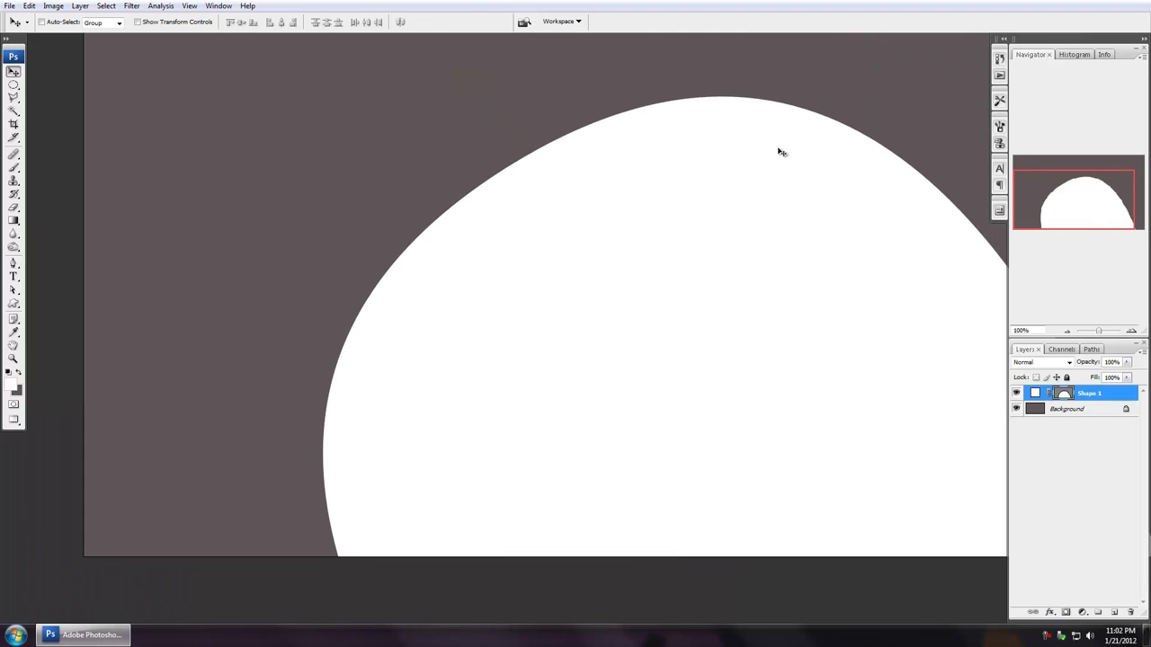
{"action": "left_click_drag", "start_coordinate": [876, 276], "coordinate": [596, 308]}
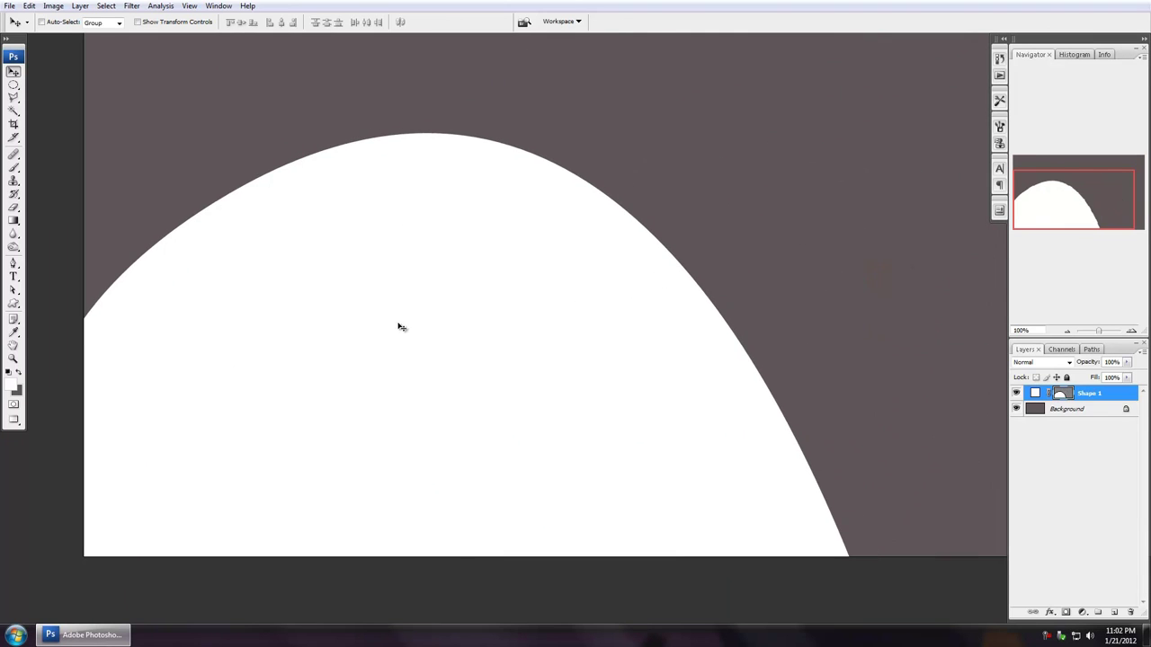
{"action": "left_click_drag", "start_coordinate": [399, 325], "coordinate": [612, 280]}
{"action": "left_click_drag", "start_coordinate": [509, 289], "coordinate": [564, 306]}
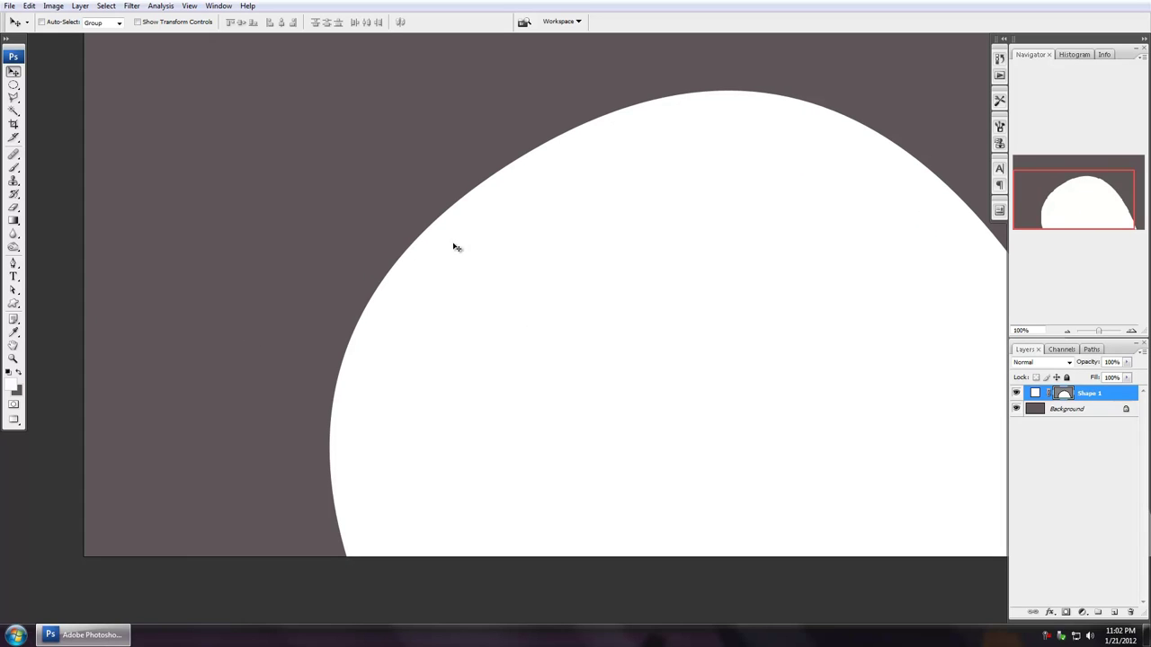
- Zoom out to 50% and select the teardrop's path segments to reveal their handles
{"action": "key", "text": "a"}
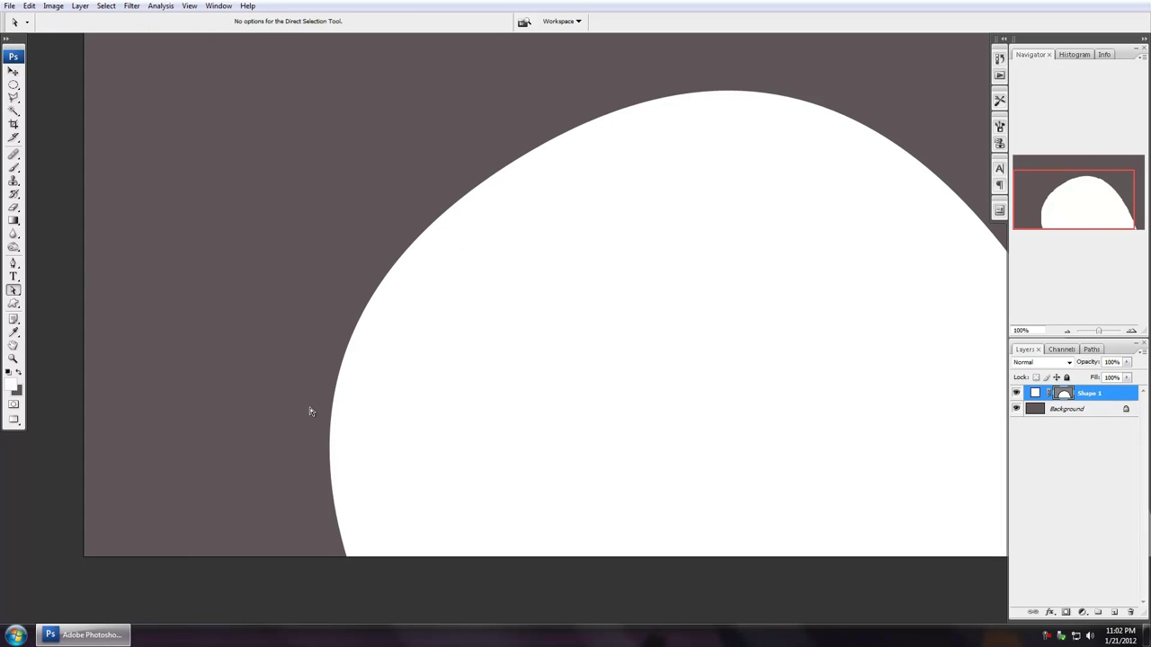
{"action": "left_click", "coordinate": [344, 357]}
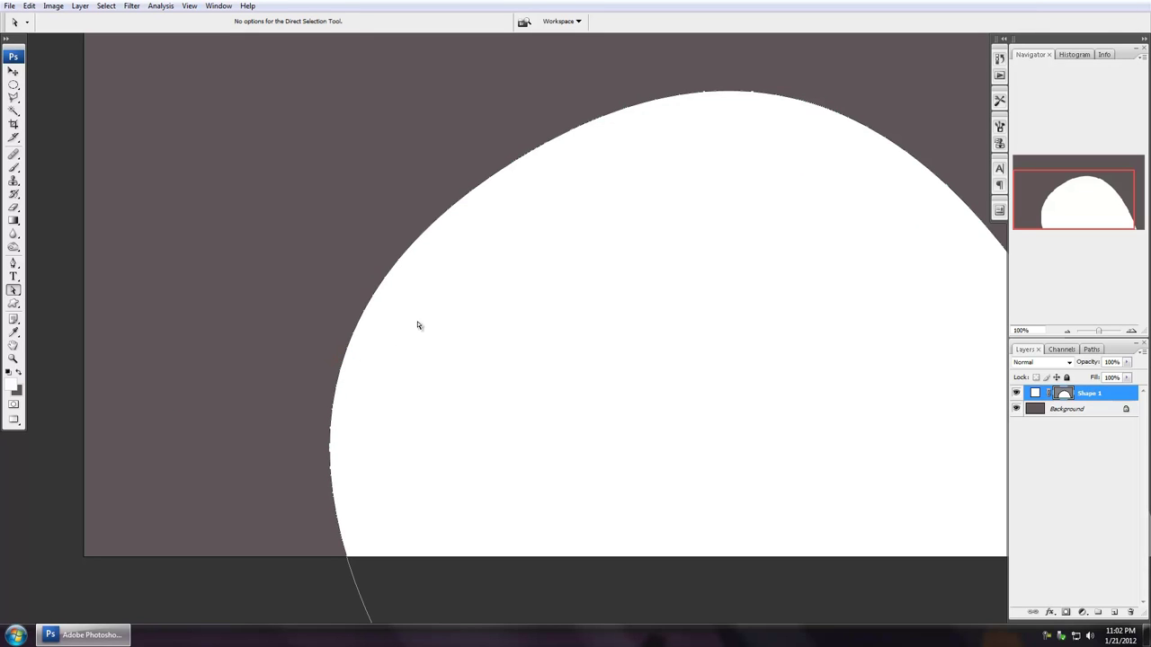
{"action": "left_click", "coordinate": [345, 357]}
{"action": "key", "text": "ctrl+minus"}
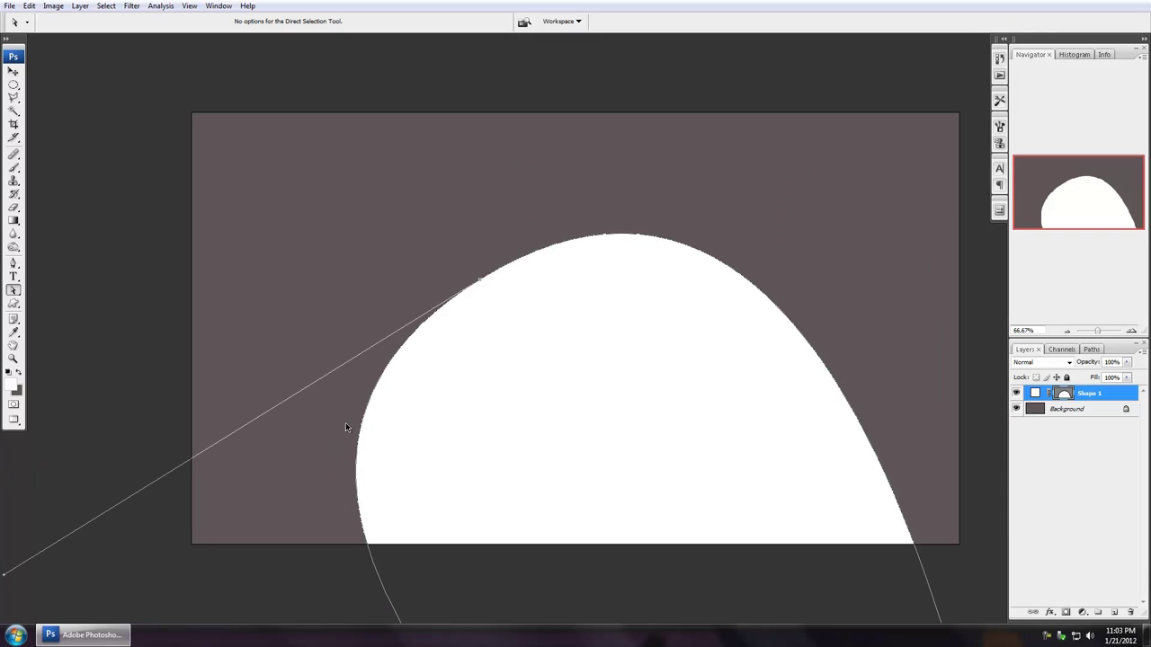
{"action": "key", "text": "ctrl+minus"}
{"action": "left_click_drag", "start_coordinate": [336, 488], "coordinate": [338, 251]}
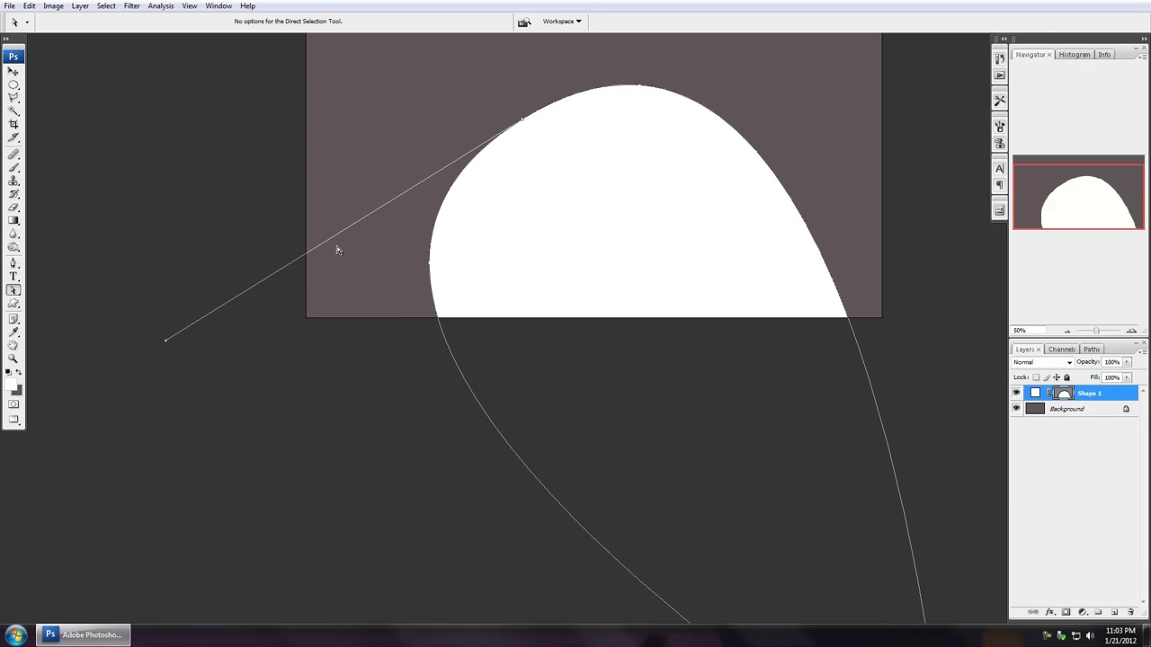
{"action": "left_click", "coordinate": [808, 235]}
{"action": "left_click_drag", "start_coordinate": [861, 145], "coordinate": [723, 307]}
{"action": "left_click_drag", "start_coordinate": [493, 434], "coordinate": [557, 228]}
{"action": "left_click_drag", "start_coordinate": [557, 170], "coordinate": [509, 423]}
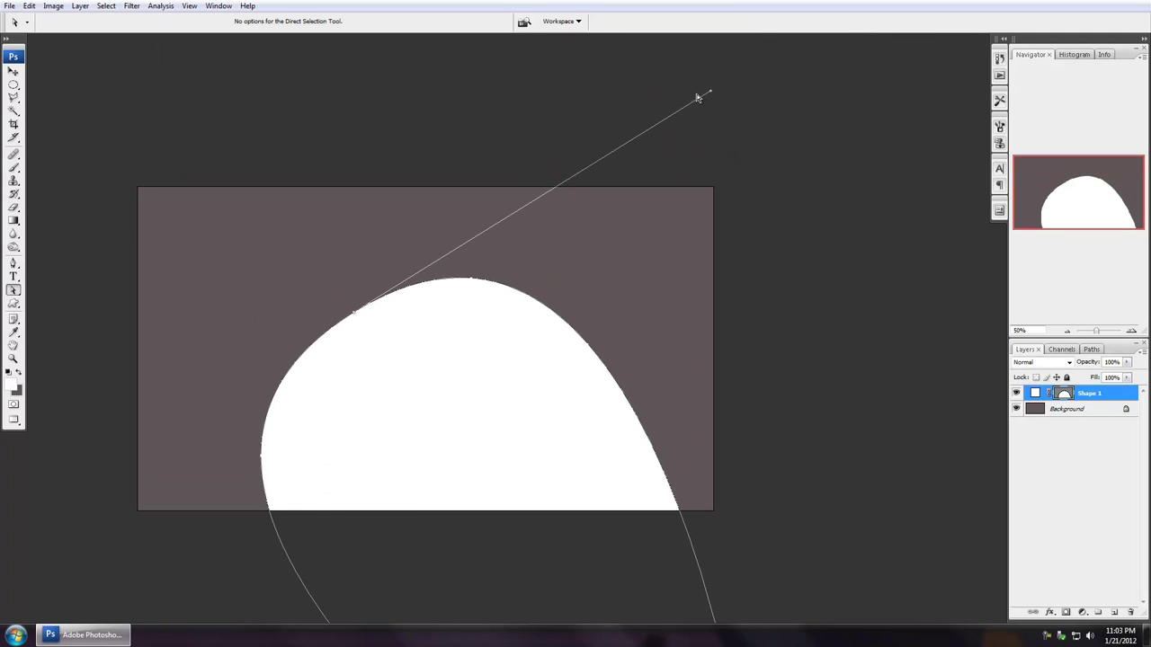
- Pull the teardrop's left anchor point up-left to reshape its curve
{"action": "left_click", "coordinate": [311, 350]}
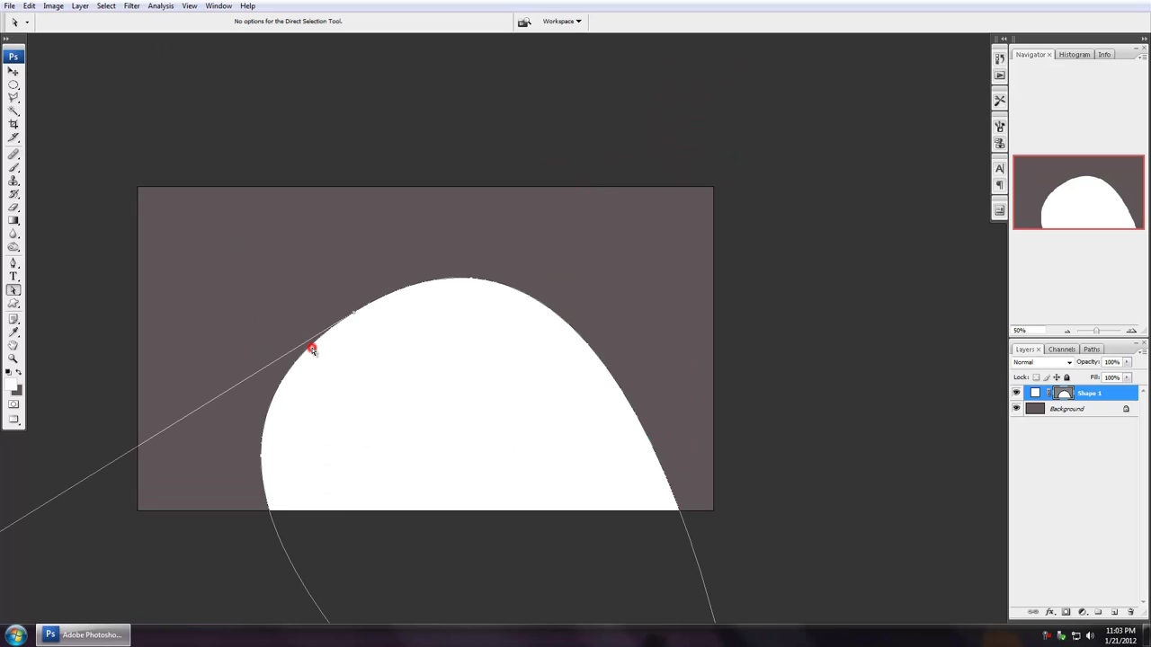
{"action": "left_click", "coordinate": [524, 296]}
{"action": "left_click", "coordinate": [442, 348]}
{"action": "left_click", "coordinate": [443, 279]}
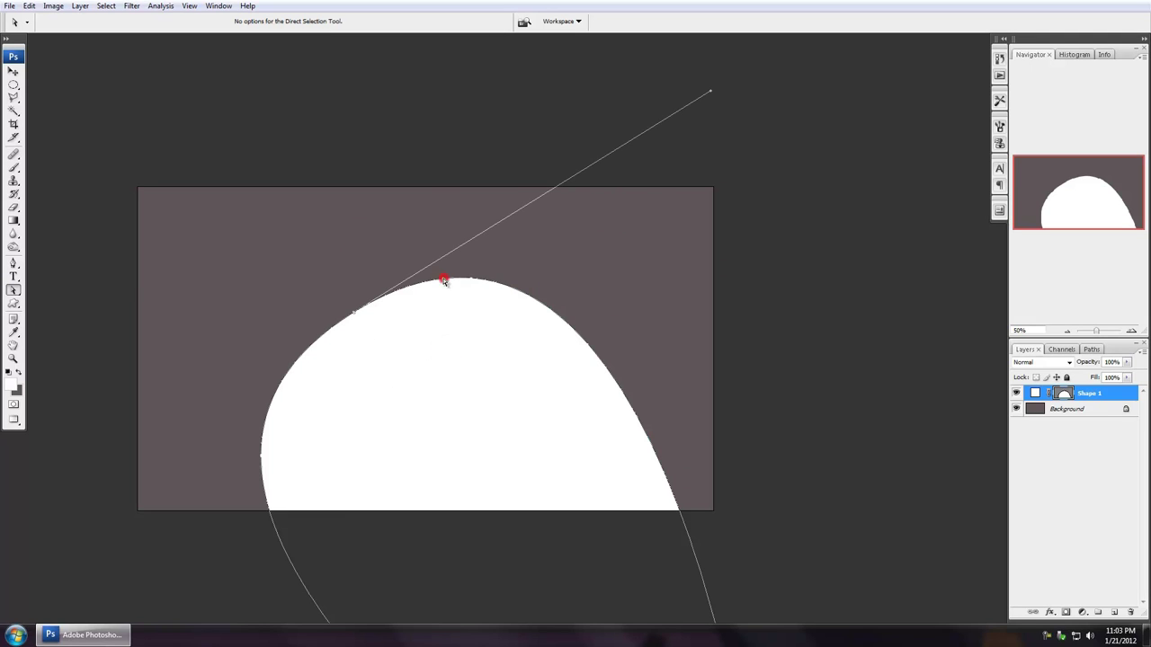
{"action": "left_click", "coordinate": [355, 311]}
{"action": "left_click_drag", "start_coordinate": [354, 311], "coordinate": [334, 249]}
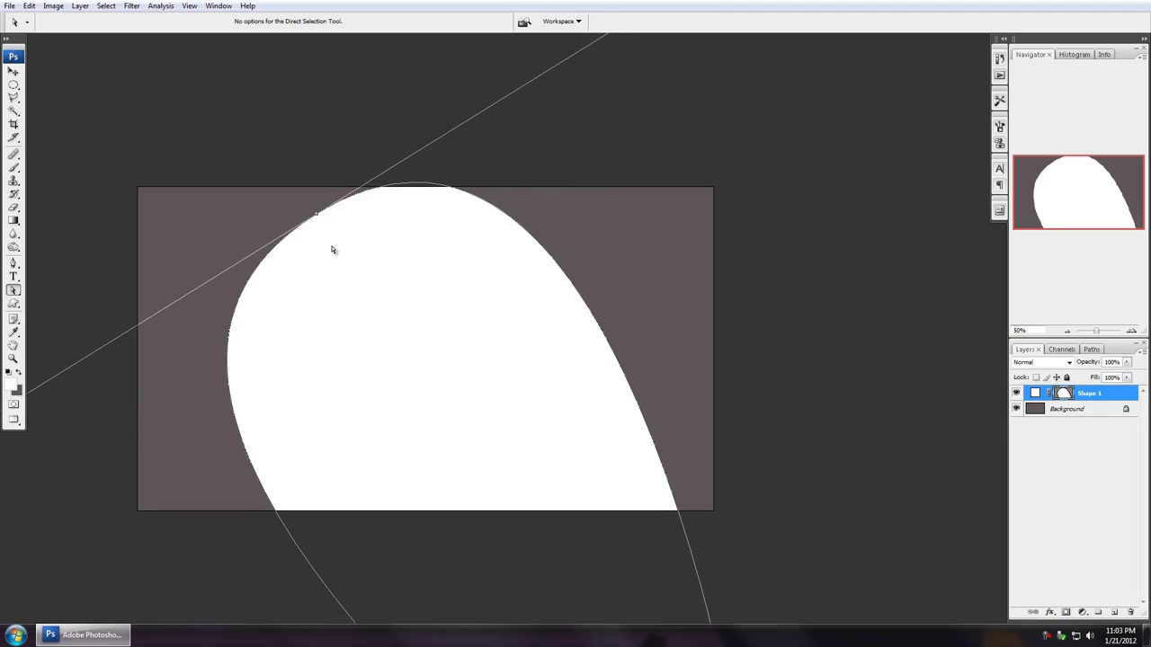
- Scale the teardrop down to 24% so it sits wholly within the canvas
{"action": "key", "text": "ctrl+t"}
{"action": "left_click_drag", "start_coordinate": [764, 203], "coordinate": [396, 322]}
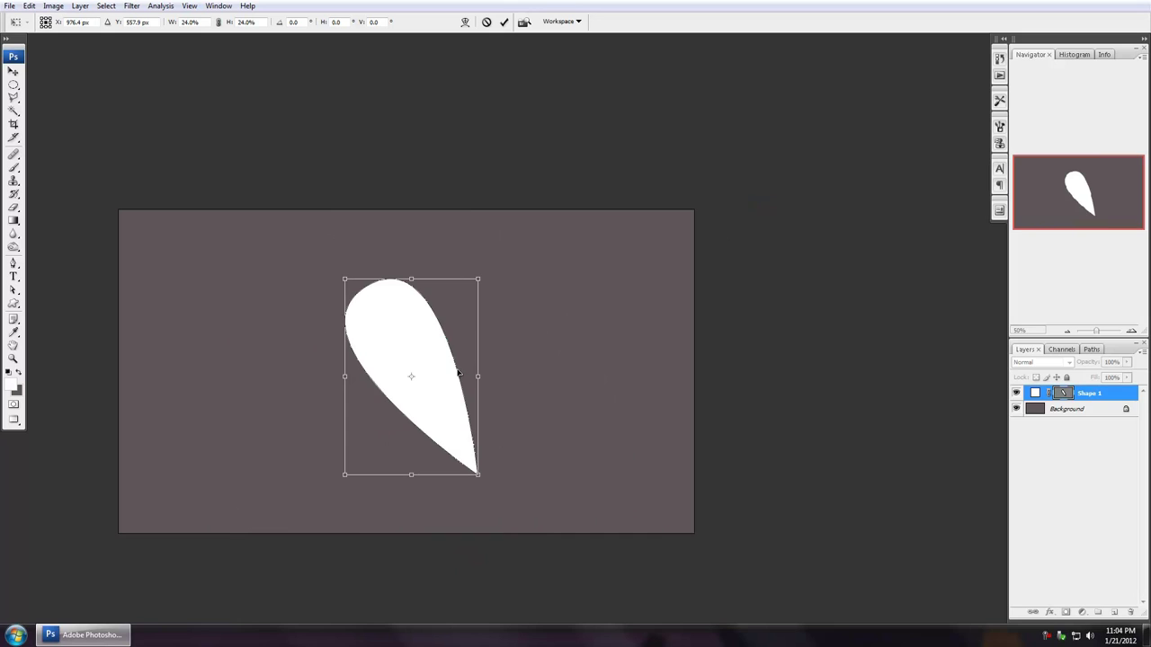
{"action": "key", "text": "Return"}
{"action": "key", "text": "a"}
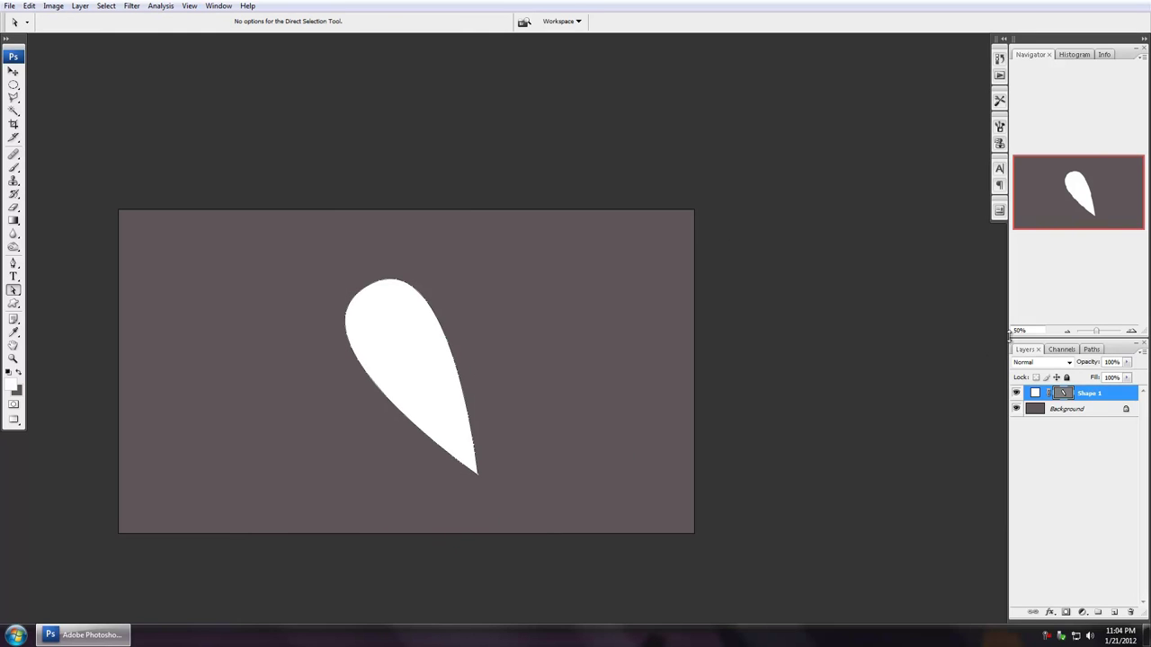
{"action": "key", "text": "ctrl+plus"}
{"action": "key", "text": "ctrl+plus"}
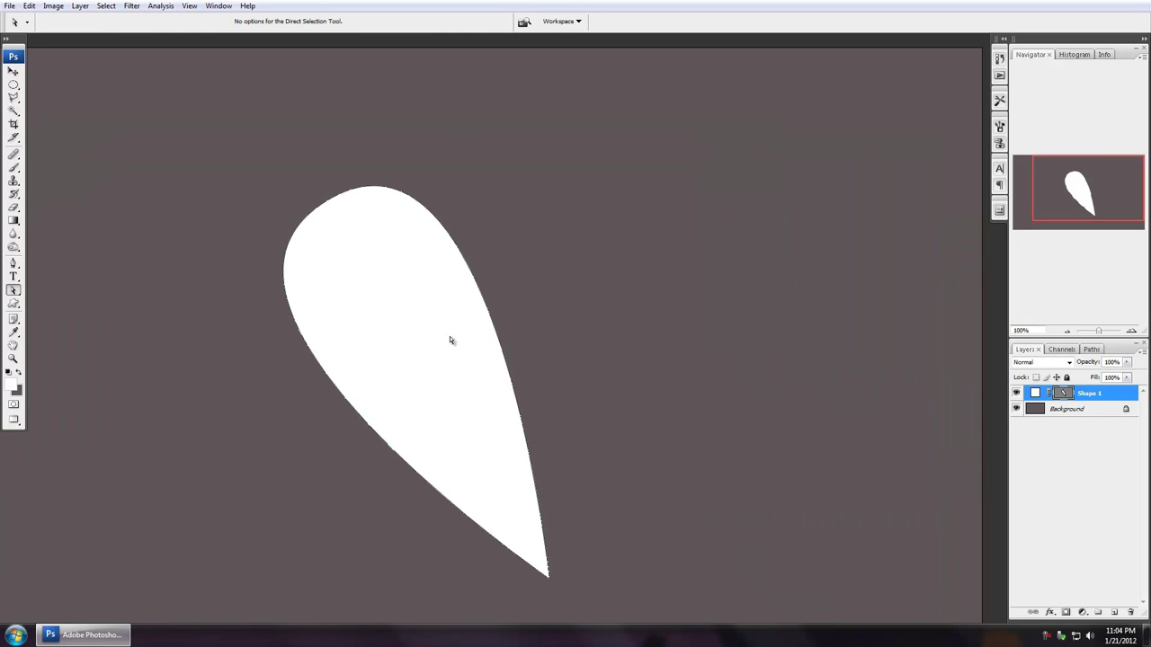
{"action": "left_click_drag", "start_coordinate": [554, 286], "coordinate": [702, 289]}
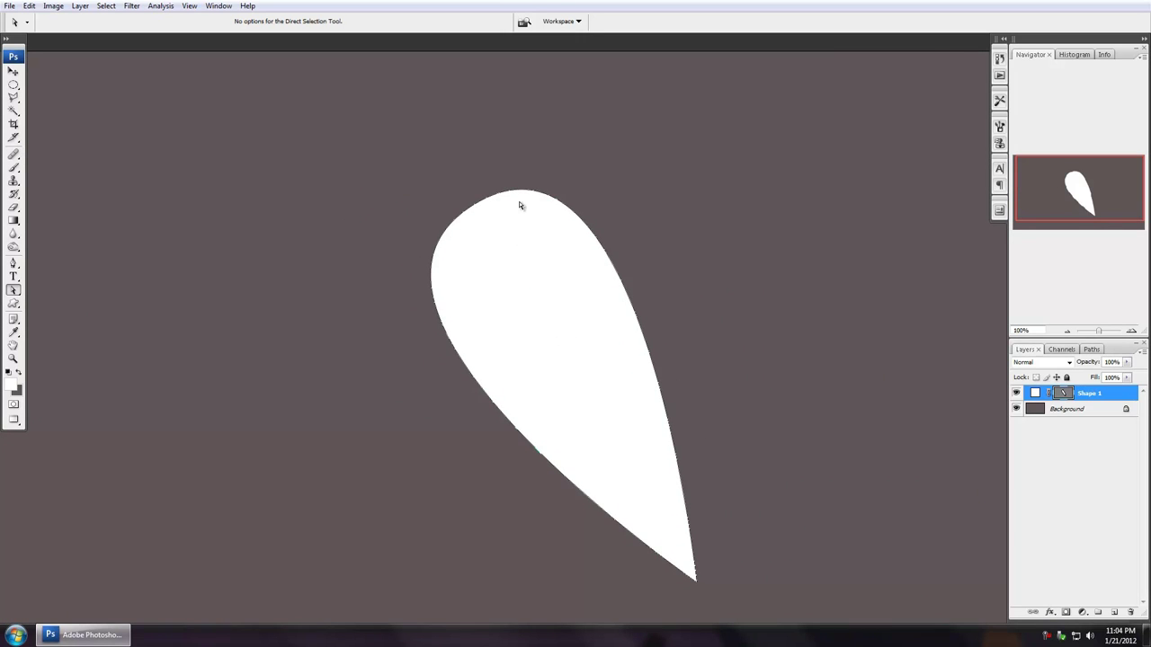
{"action": "left_click", "coordinate": [443, 241]}
{"action": "left_click", "coordinate": [476, 207]}
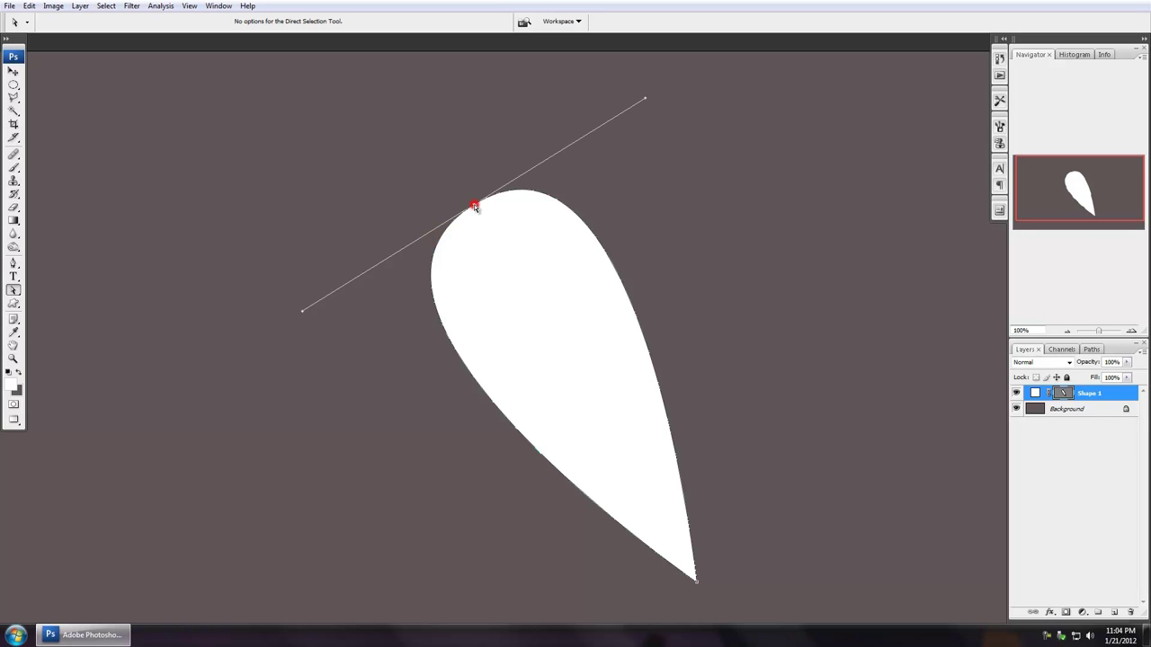
{"action": "left_click", "coordinate": [699, 587]}
{"action": "left_click", "coordinate": [699, 585]}
{"action": "left_click", "coordinate": [698, 587]}
{"action": "left_click_drag", "start_coordinate": [698, 586], "coordinate": [572, 365]}
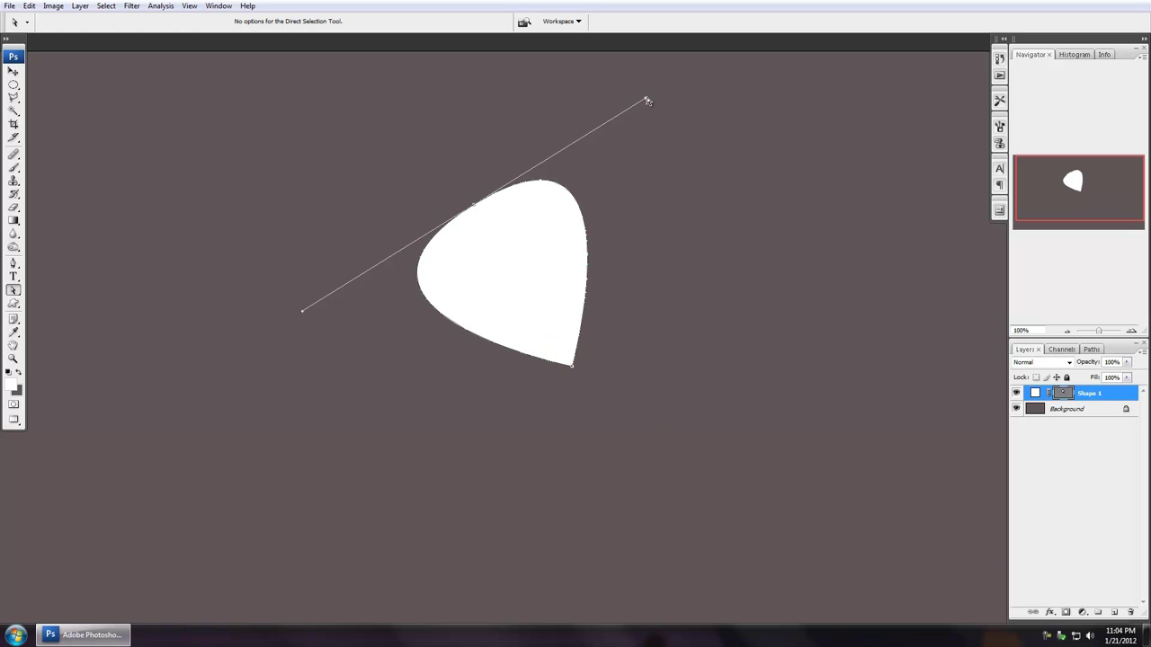
{"action": "left_click_drag", "start_coordinate": [647, 101], "coordinate": [650, 197]}
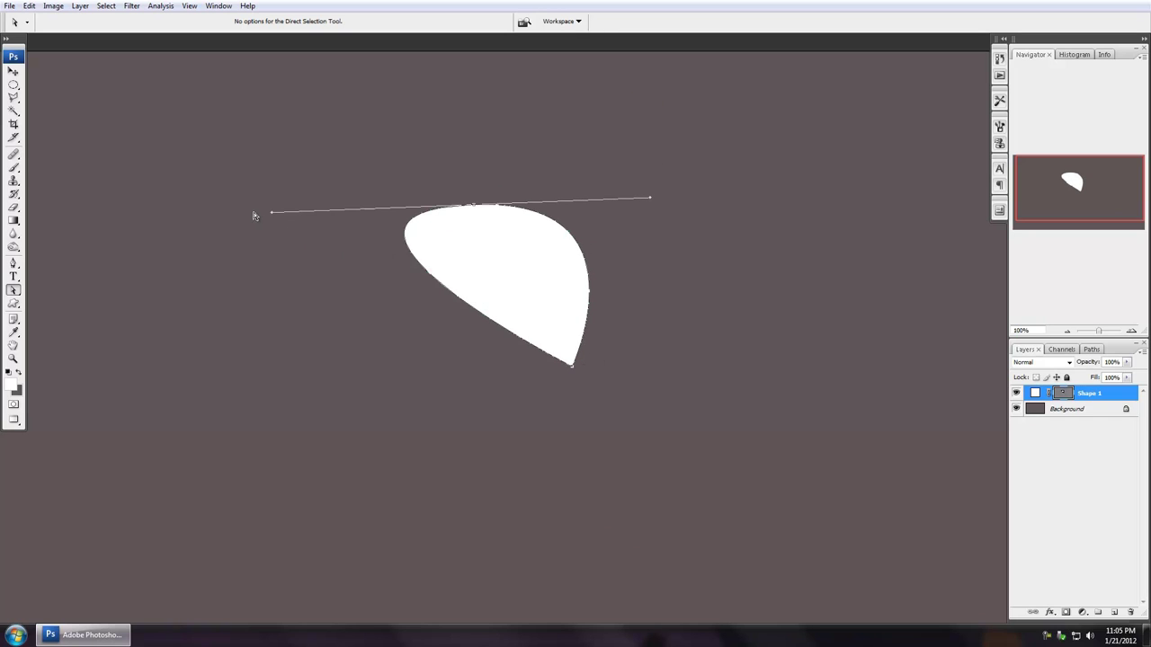
{"action": "left_click_drag", "start_coordinate": [274, 219], "coordinate": [438, 220]}
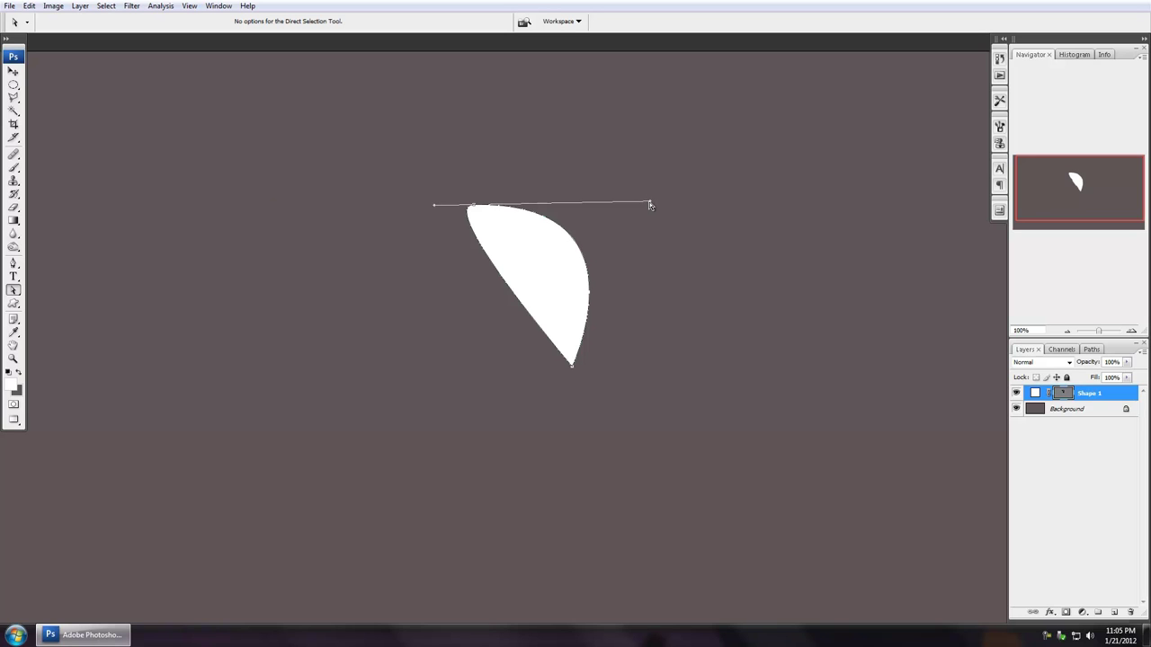
{"action": "left_click_drag", "start_coordinate": [473, 208], "coordinate": [542, 218]}
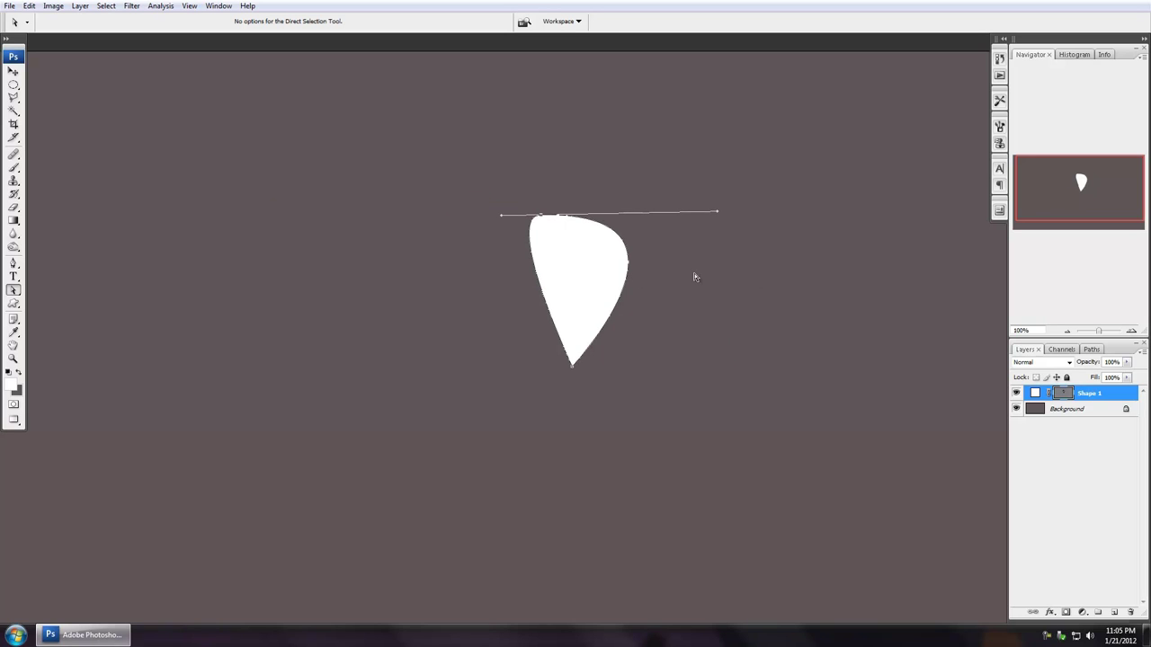
{"action": "key", "text": "ctrl+alt+z"}
{"action": "key", "text": "ctrl+alt+z"}
{"action": "key", "text": "ctrl+alt+z"}
{"action": "key", "text": "ctrl+alt+z"}
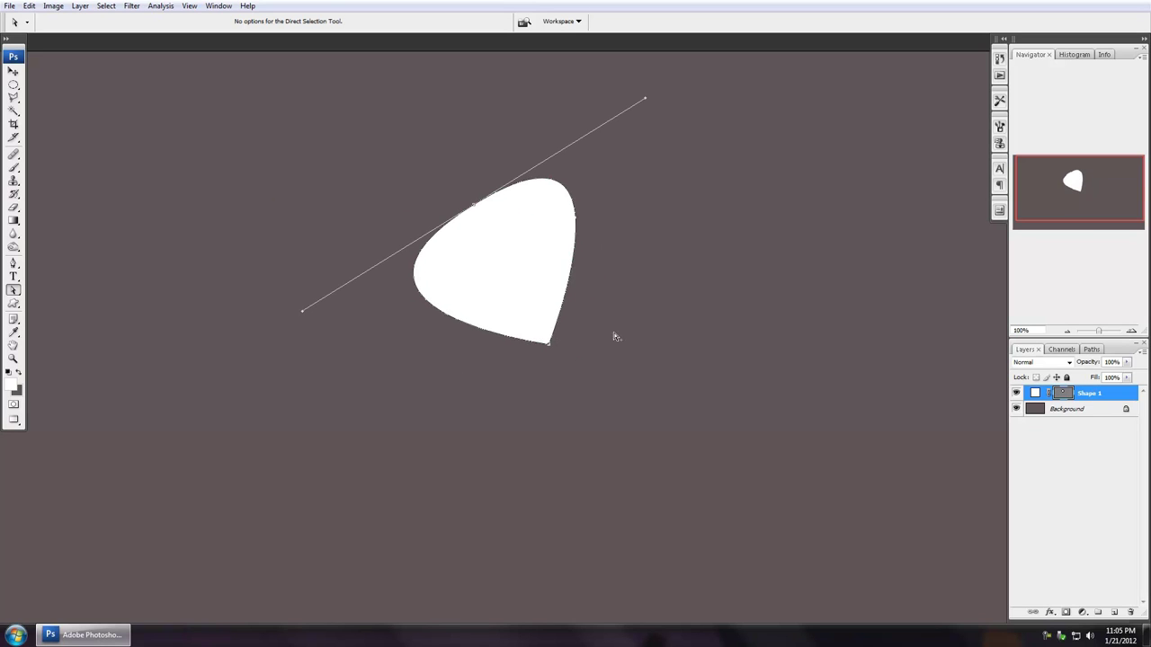
{"action": "key", "text": "ctrl+alt+z"}
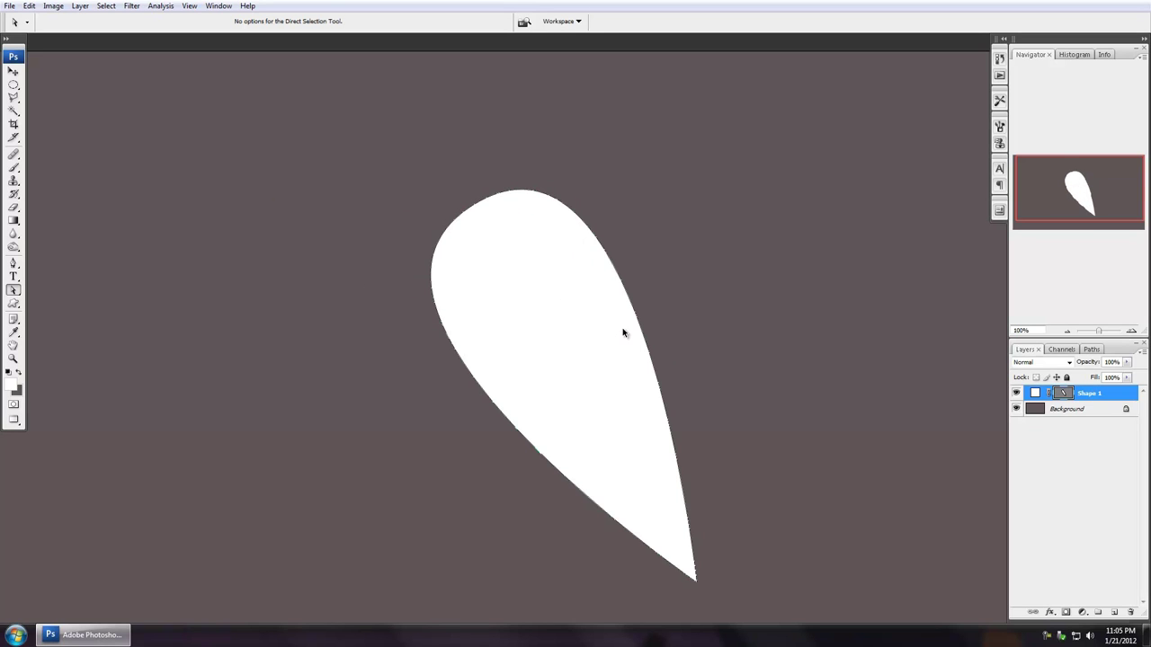
- Rotate the teardrop upright, point at the top and rounded end at the bottom
{"action": "key", "text": "ctrl+t"}
{"action": "left_click_drag", "start_coordinate": [760, 167], "coordinate": [382, 453]}
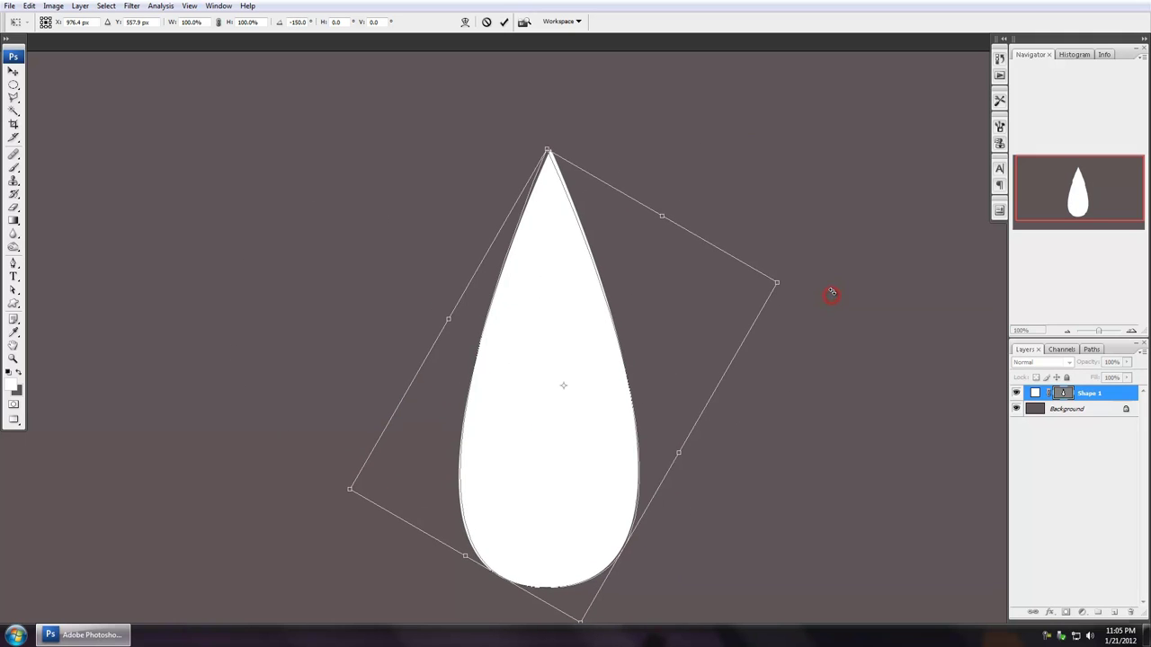
{"action": "key", "text": "Return"}
{"action": "key", "text": "a"}
{"action": "left_click_drag", "start_coordinate": [783, 456], "coordinate": [783, 398]}
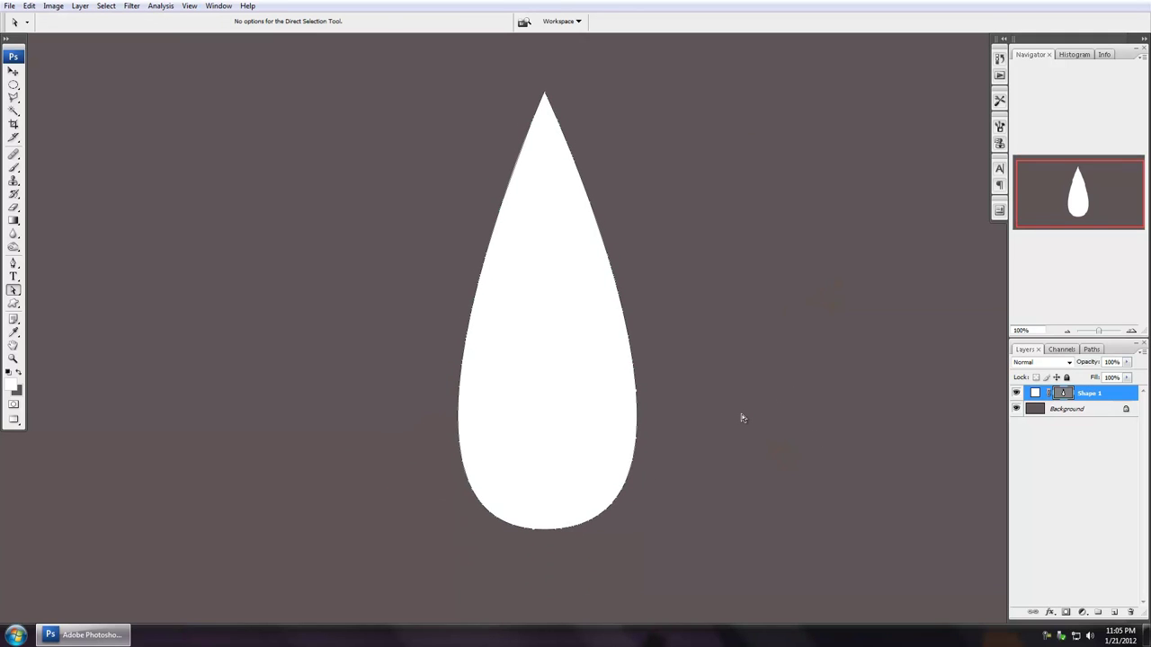
{"action": "left_click", "coordinate": [188, 6]}
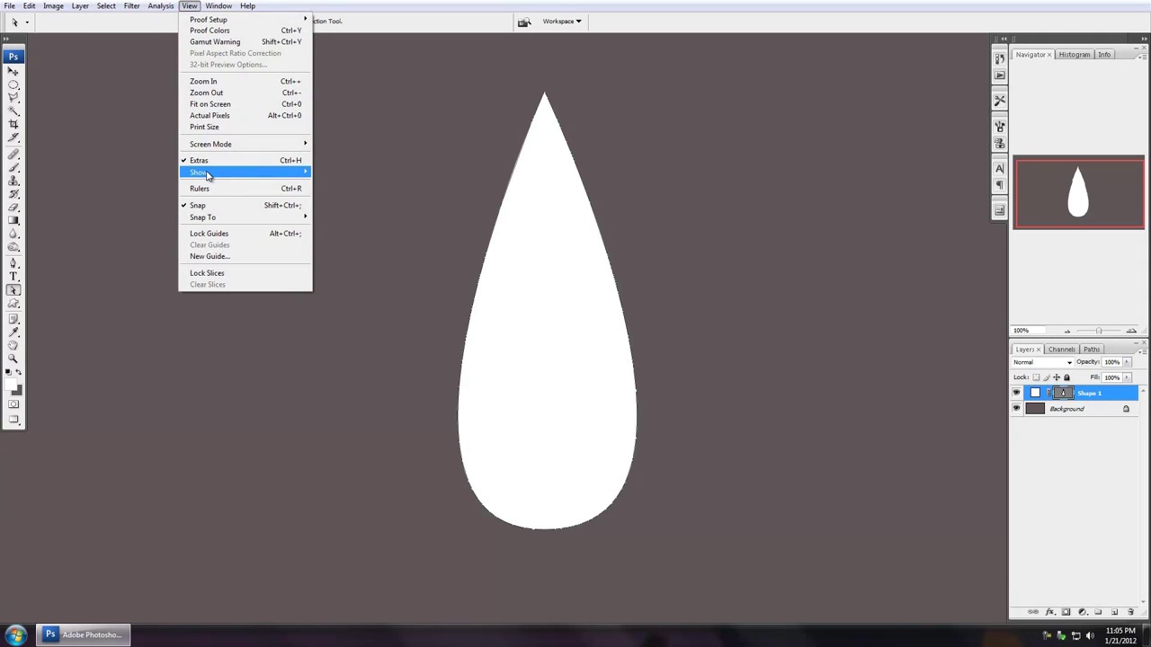
{"action": "mouse_move", "coordinate": [209, 175]}
{"action": "left_click", "coordinate": [330, 206]}
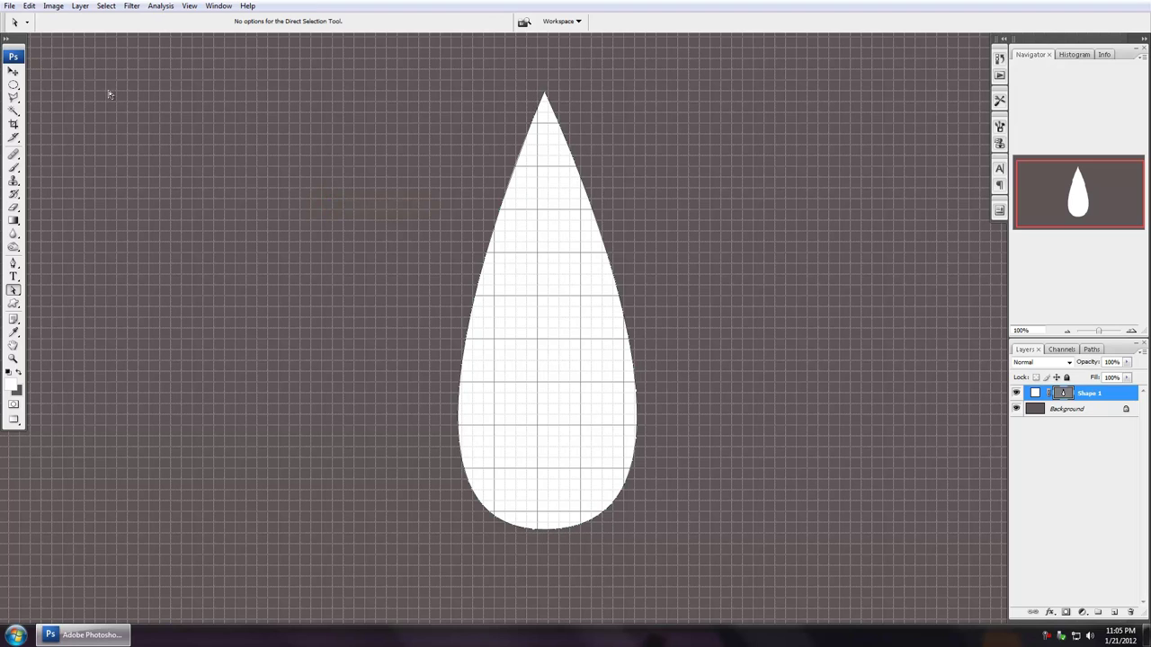
{"action": "key", "text": "ctrl+r"}
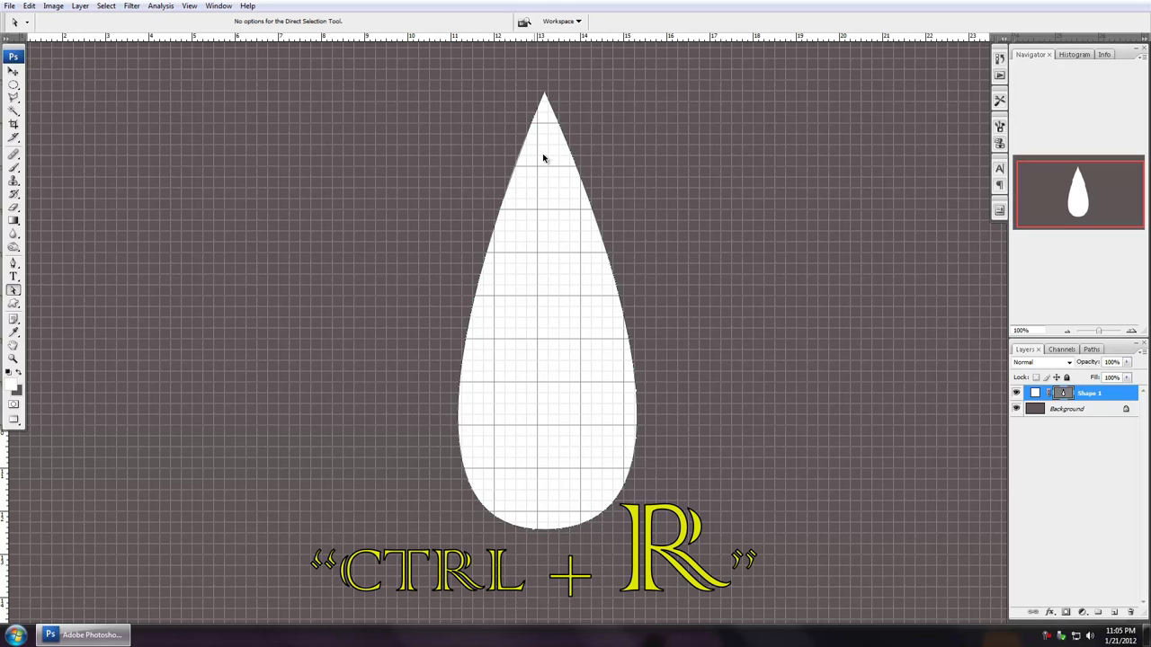
{"action": "key", "text": "ctrl+r"}
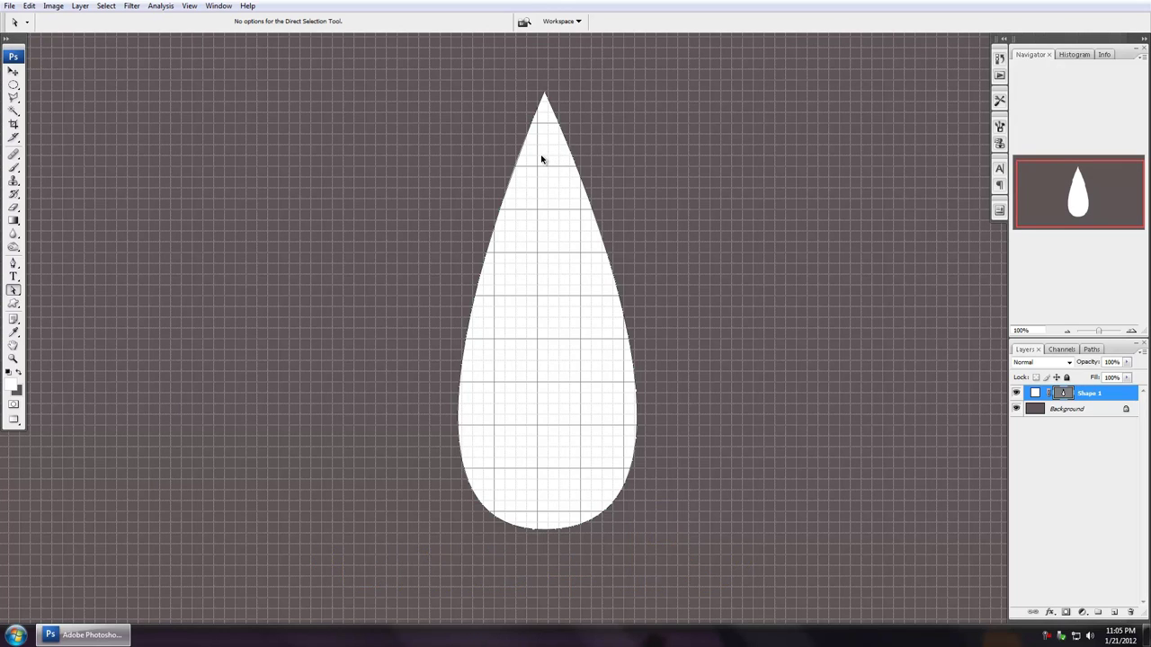
{"action": "key", "text": "ctrl+apostrophe"}
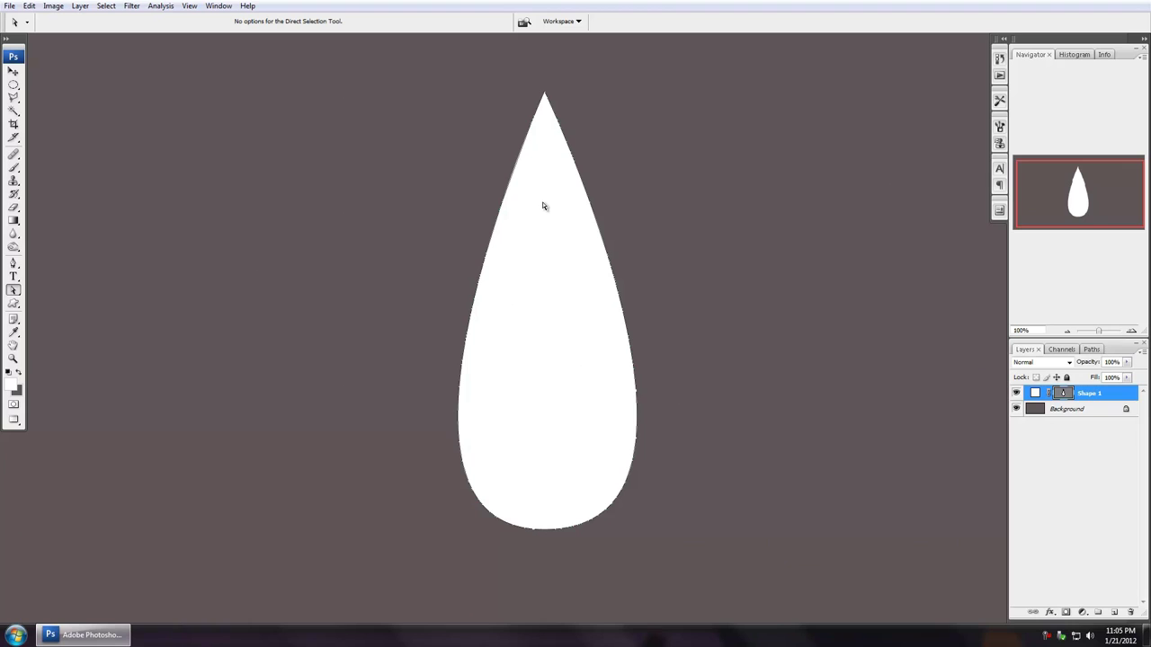
{"action": "left_click", "coordinate": [639, 305]}
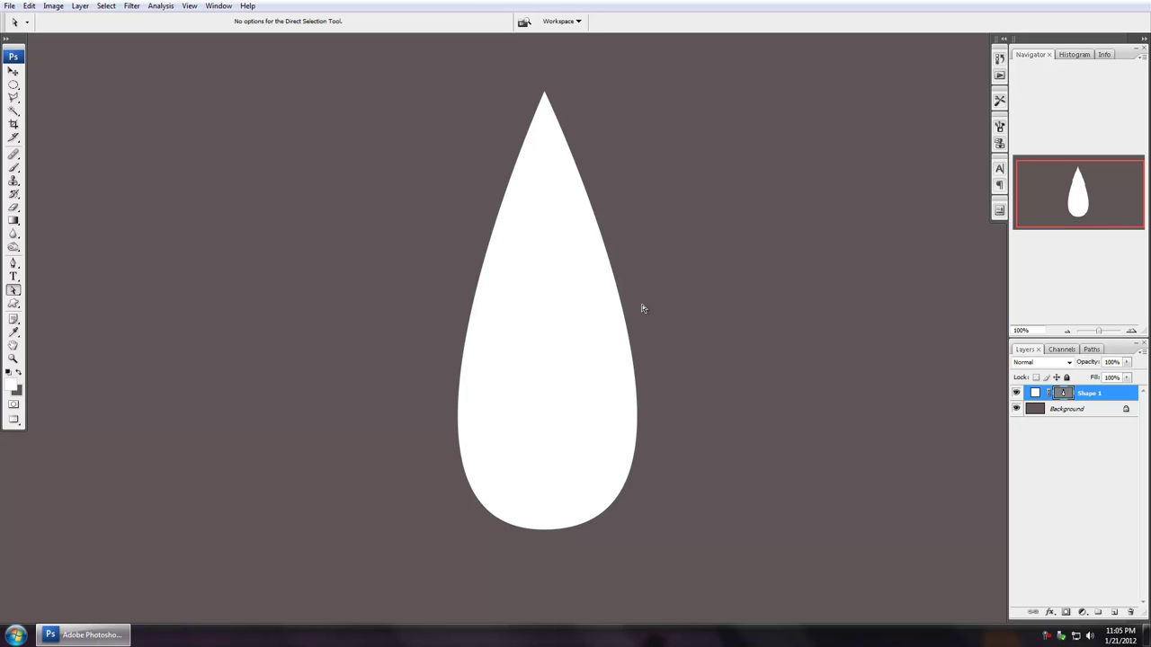
- Define the teardrop path as a custom shape named 'Tear Drop'
{"action": "left_click", "coordinate": [14, 264]}
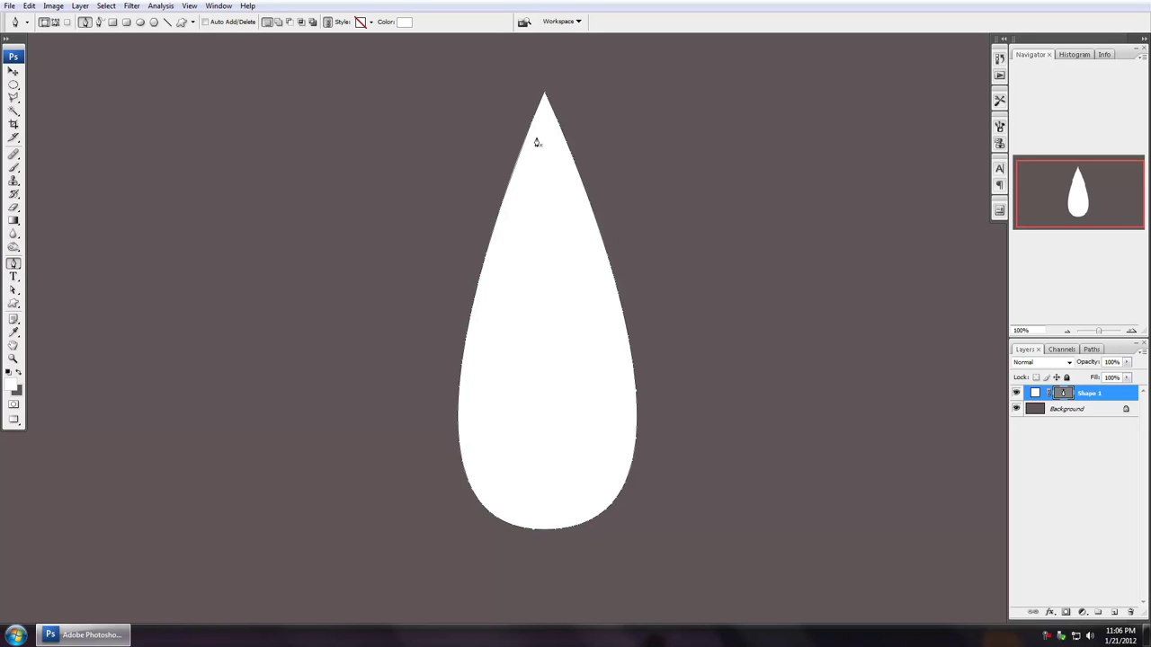
{"action": "right_click", "coordinate": [499, 213]}
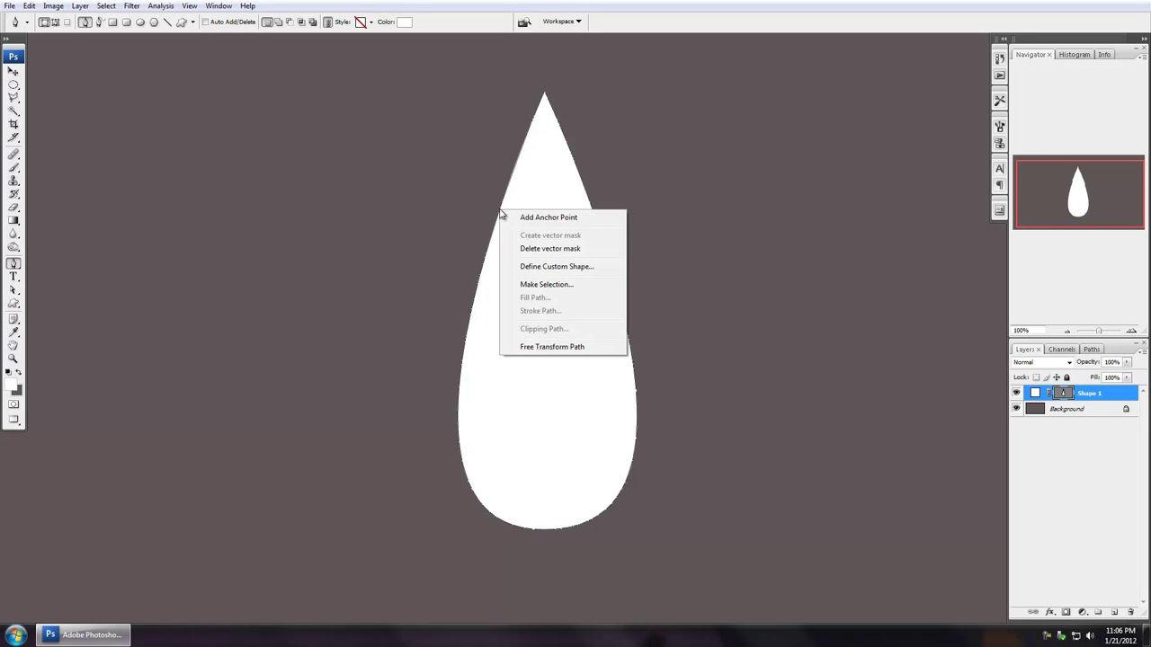
{"action": "left_click", "coordinate": [605, 268]}
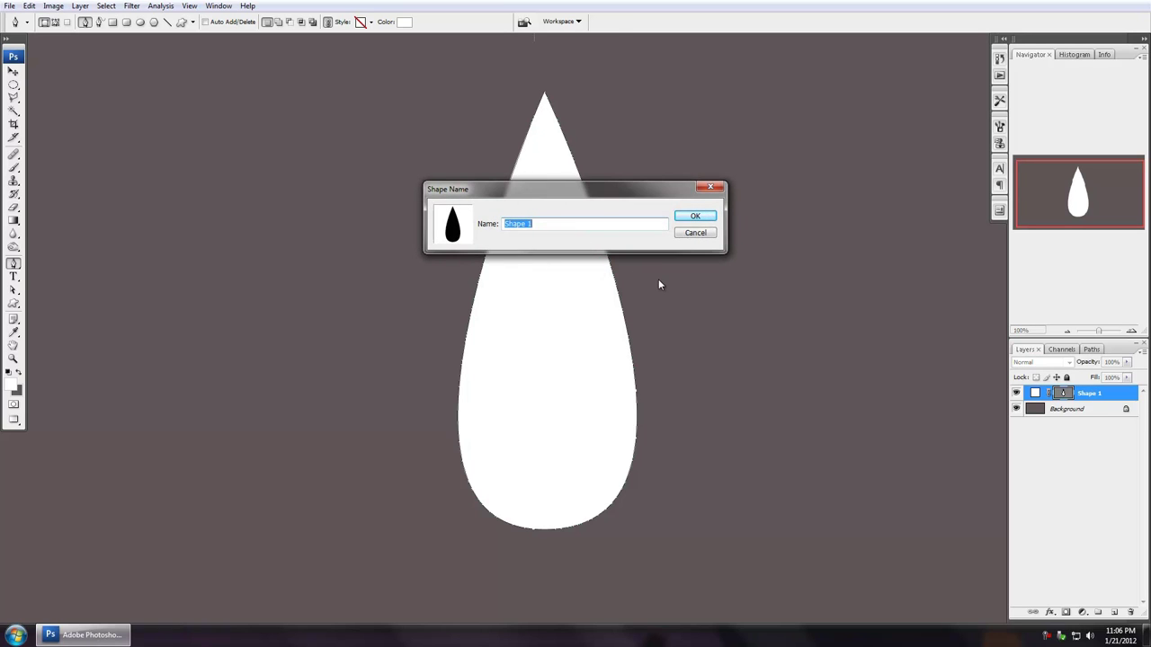
{"action": "type", "text": "Tear Drop"}
{"action": "key", "text": "Return"}
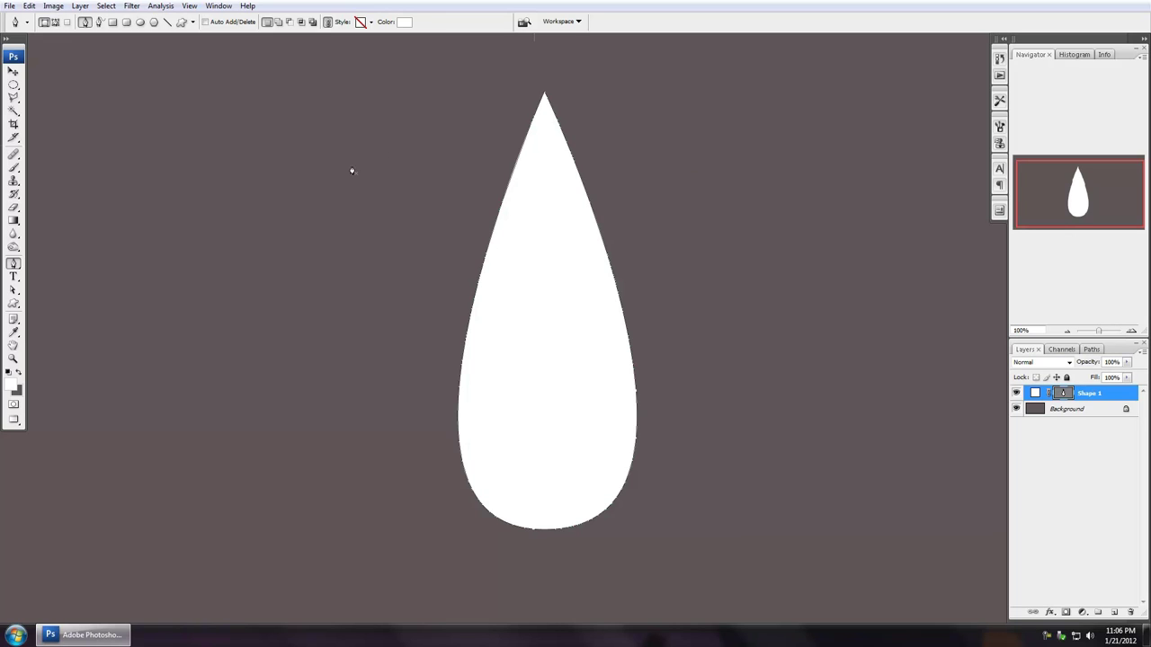
- Pick the light bulb from the custom shapes and draw it left of the teardrop
{"action": "left_click", "coordinate": [13, 305]}
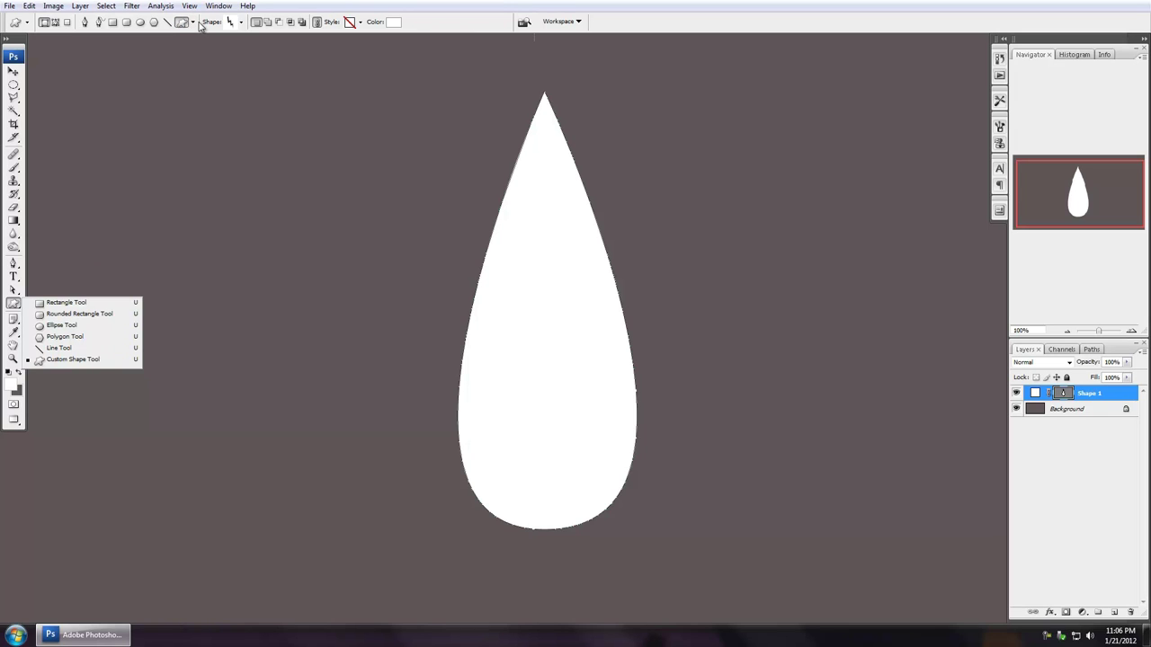
{"action": "left_click", "coordinate": [240, 22]}
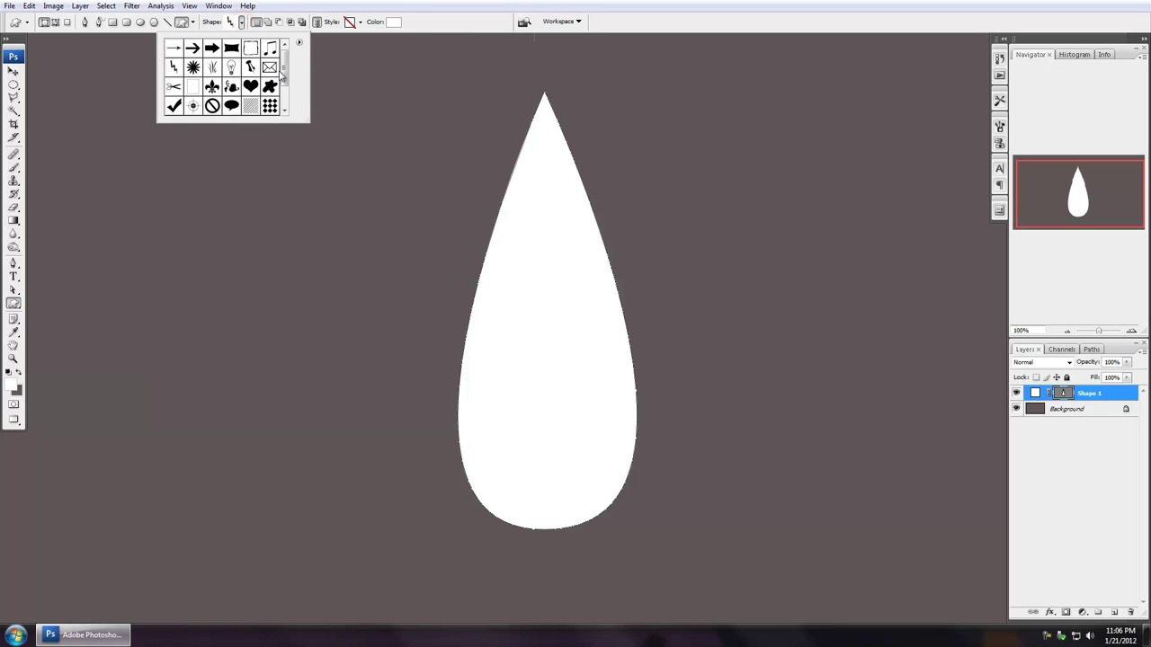
{"action": "left_click", "coordinate": [173, 48]}
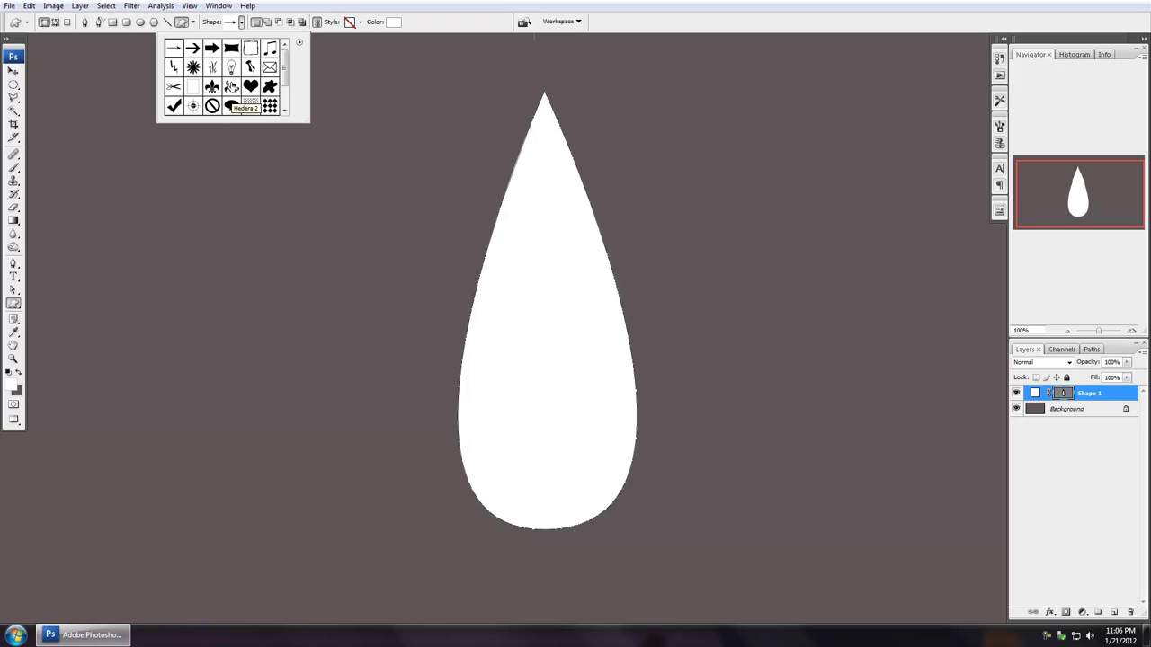
{"action": "left_click", "coordinate": [230, 70]}
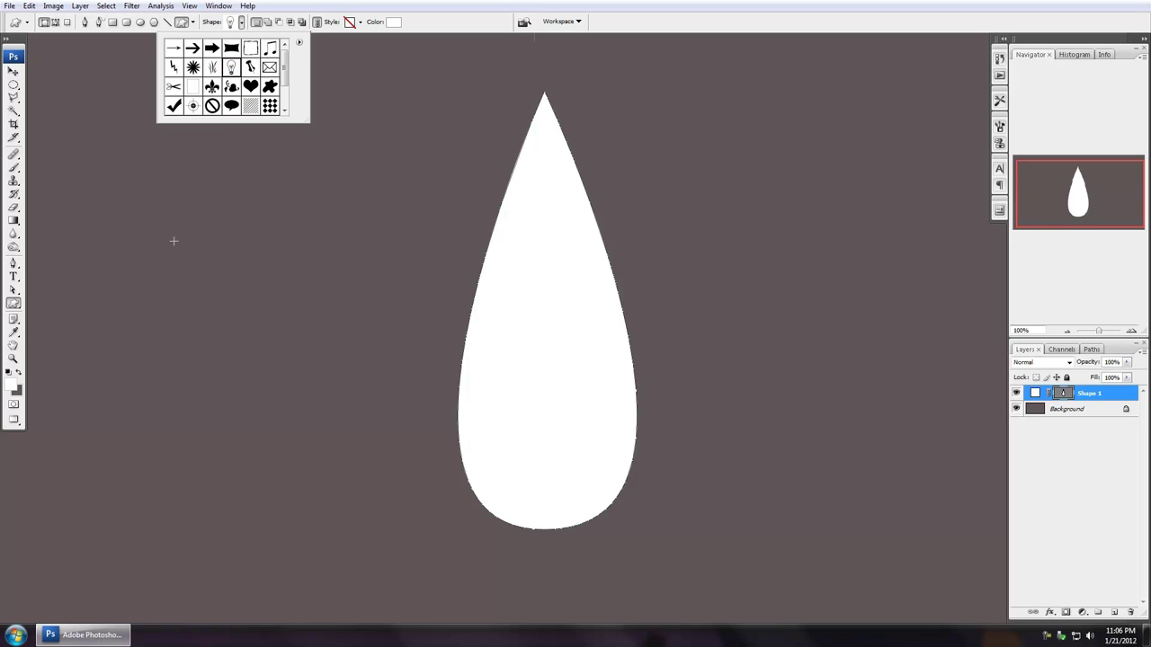
{"action": "left_click", "coordinate": [170, 173]}
{"action": "left_click_drag", "start_coordinate": [173, 173], "coordinate": [322, 434]}
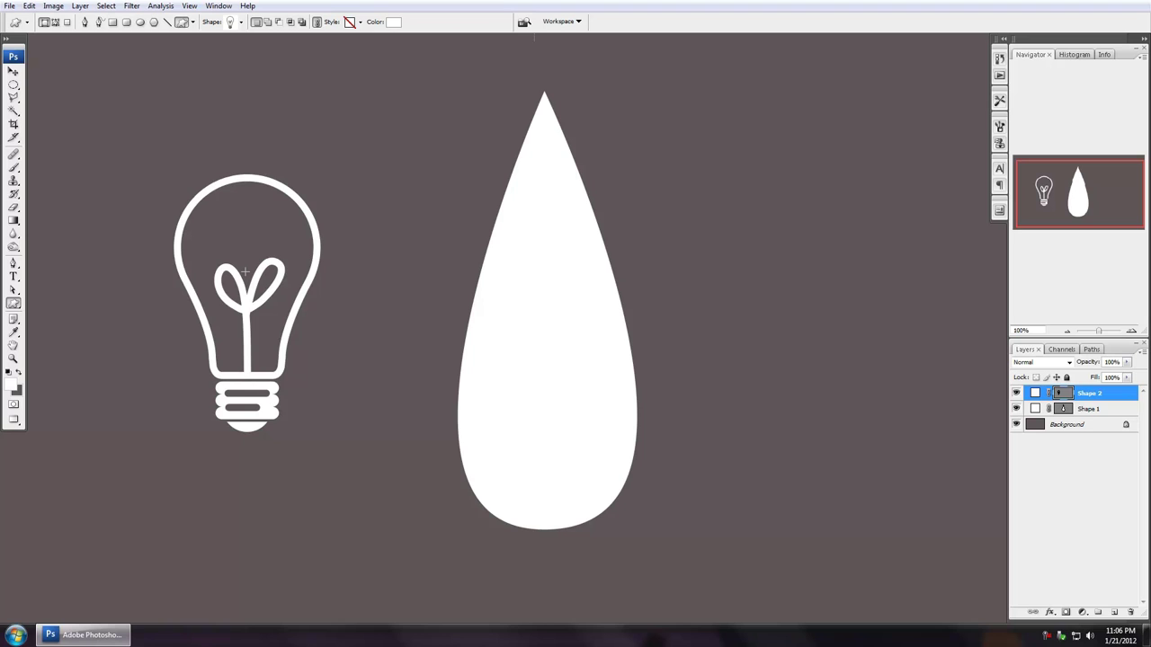
- Scale the light bulb to about 2081%, as tall as the teardrop, and place it alongside
{"action": "key", "text": "ctrl+t"}
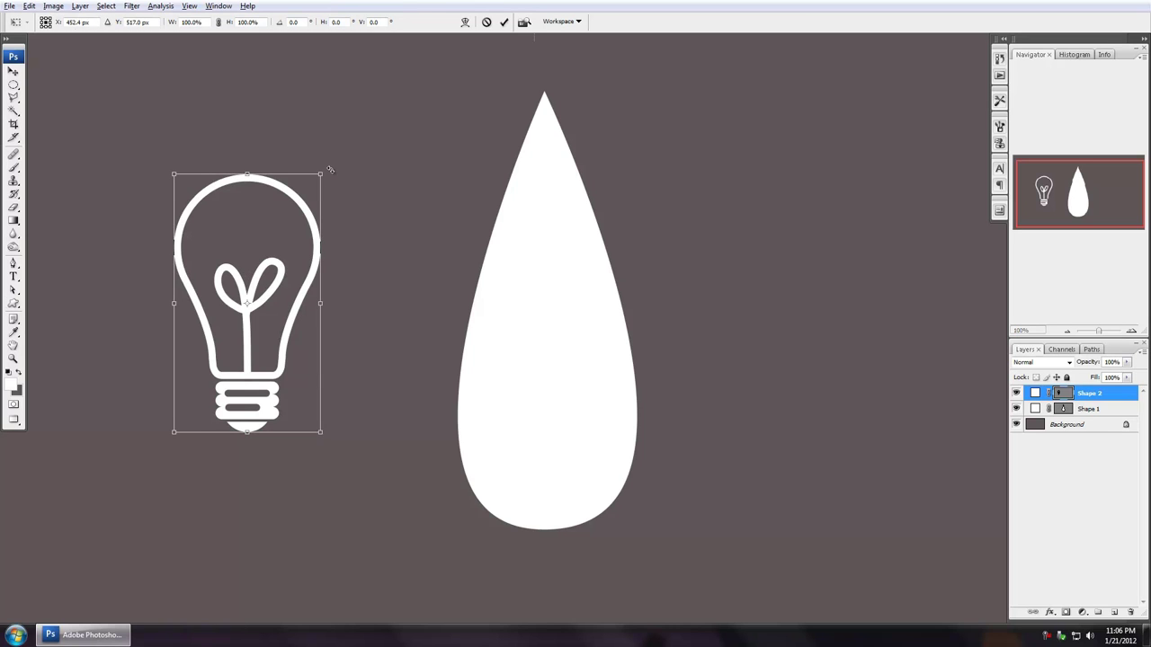
{"action": "left_click_drag", "start_coordinate": [322, 173], "coordinate": [279, 306]}
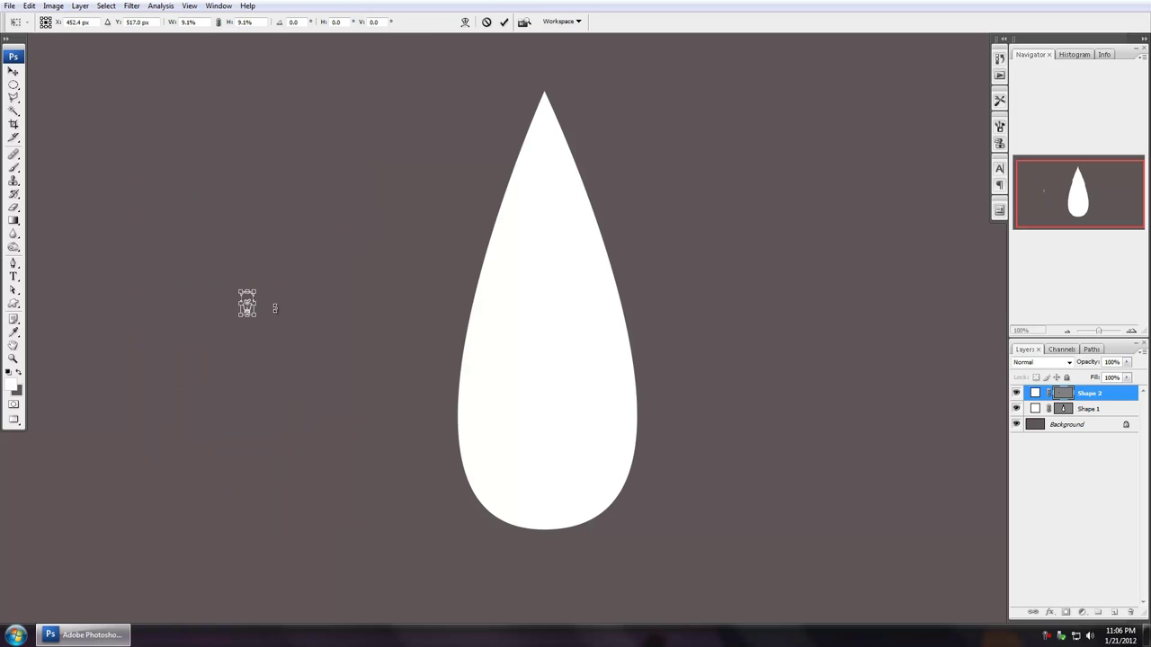
{"action": "key", "text": "Return"}
{"action": "key", "text": "ctrl+t"}
{"action": "left_click_drag", "start_coordinate": [256, 285], "coordinate": [457, 97]}
{"action": "left_click_drag", "start_coordinate": [258, 245], "coordinate": [319, 310]}
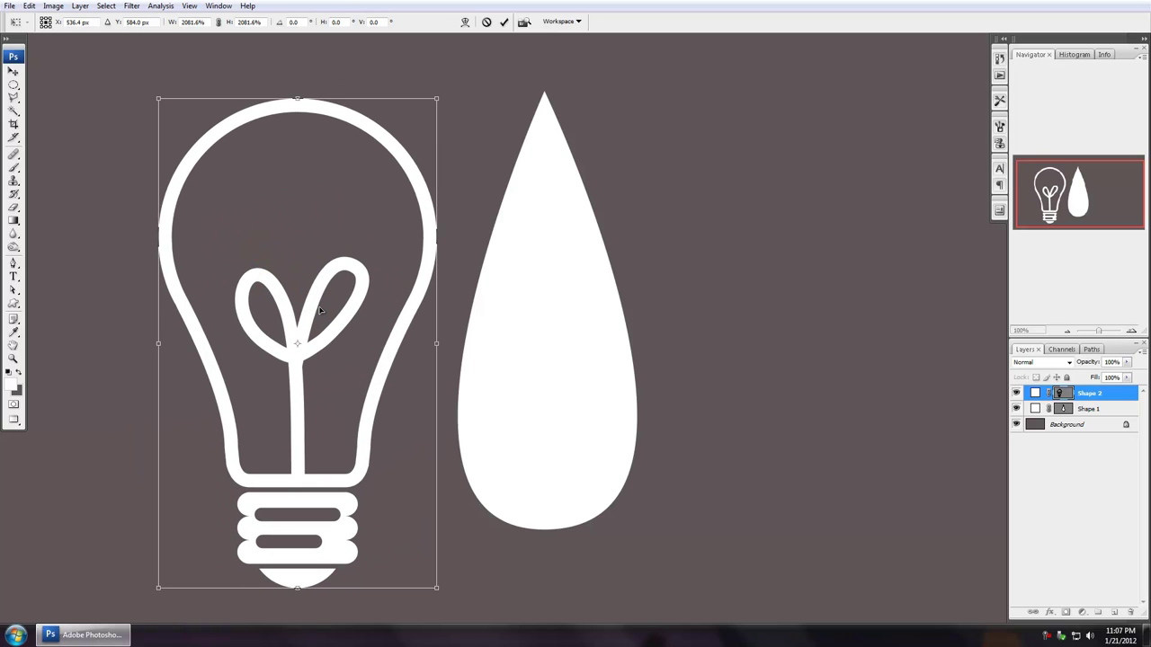
{"action": "key", "text": "Return"}
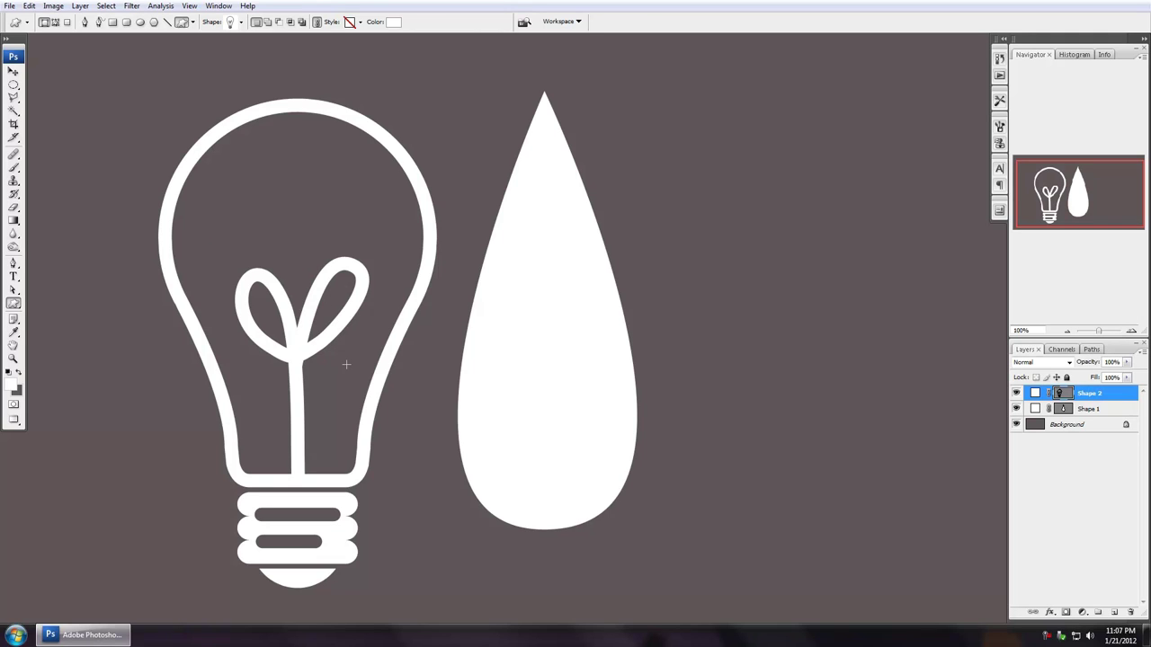
- Drag the bulb top's edges down into a wavy liquid surface
{"action": "left_click", "coordinate": [15, 290]}
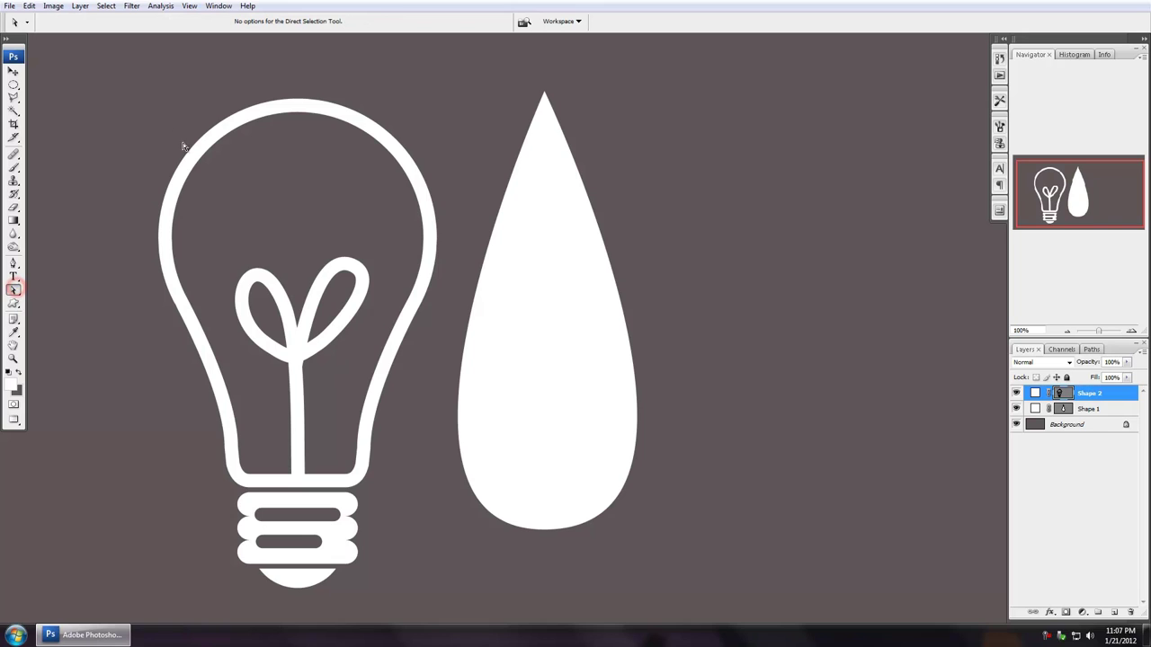
{"action": "left_click", "coordinate": [231, 133]}
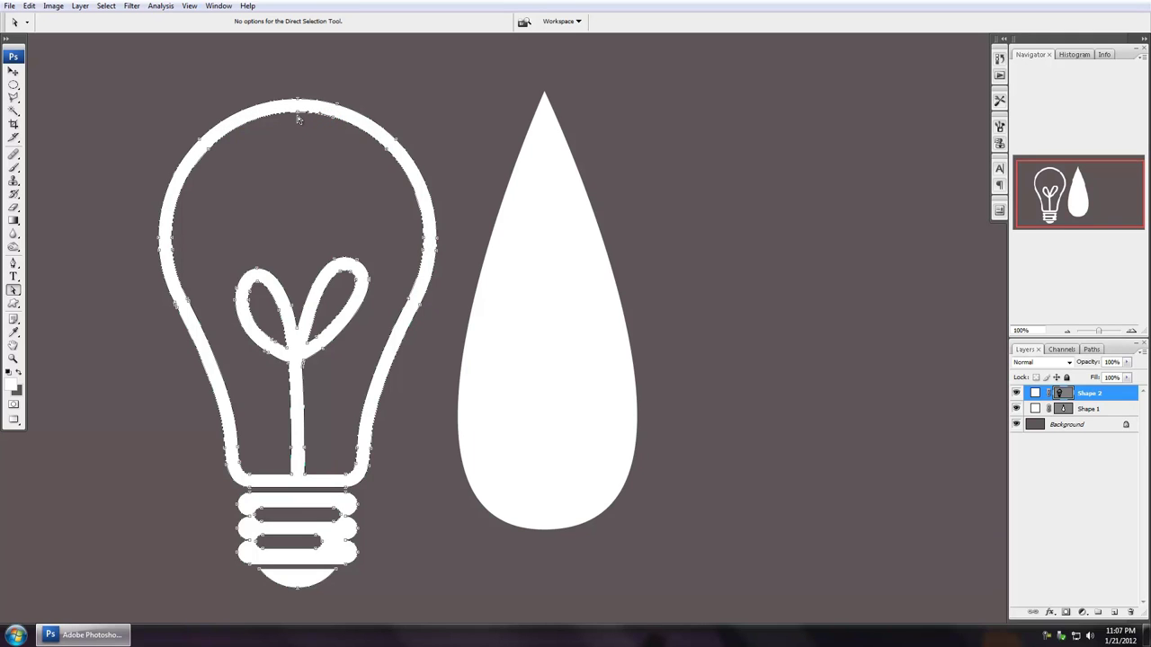
{"action": "left_click_drag", "start_coordinate": [299, 114], "coordinate": [284, 205]}
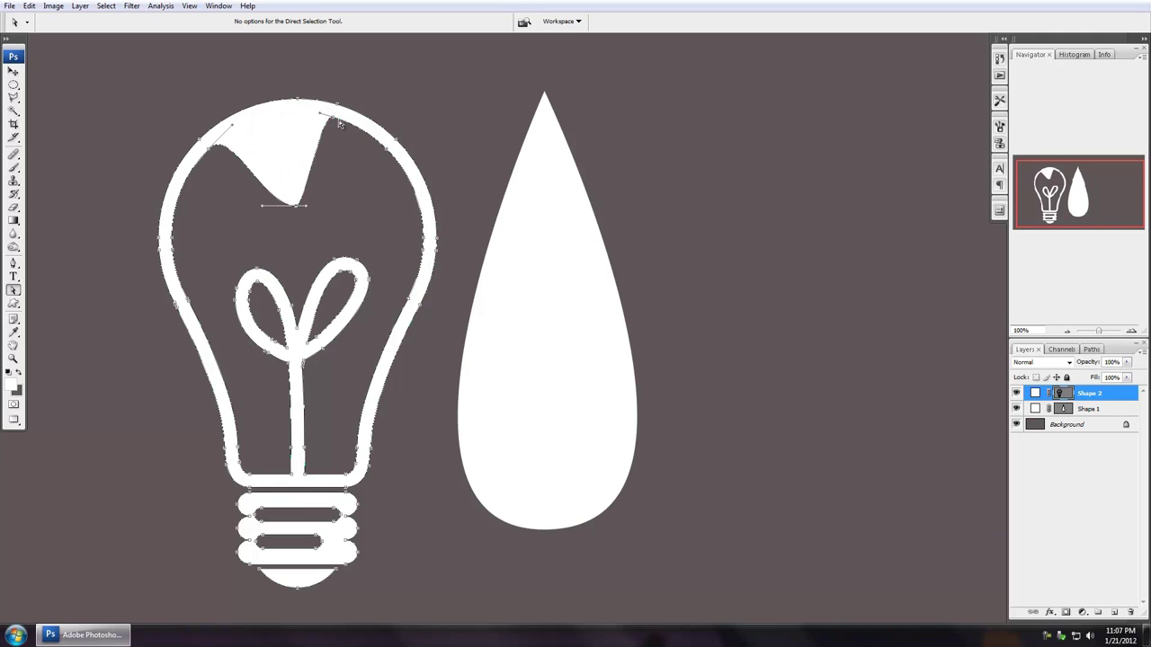
{"action": "left_click_drag", "start_coordinate": [332, 122], "coordinate": [371, 214]}
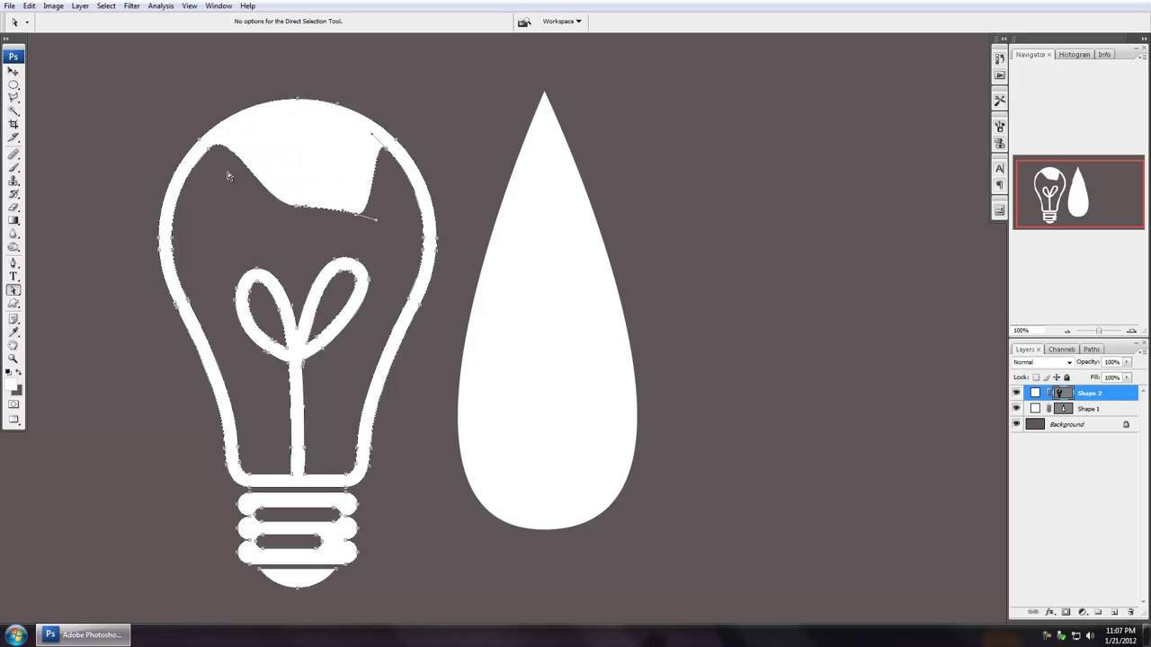
{"action": "left_click_drag", "start_coordinate": [208, 151], "coordinate": [227, 227]}
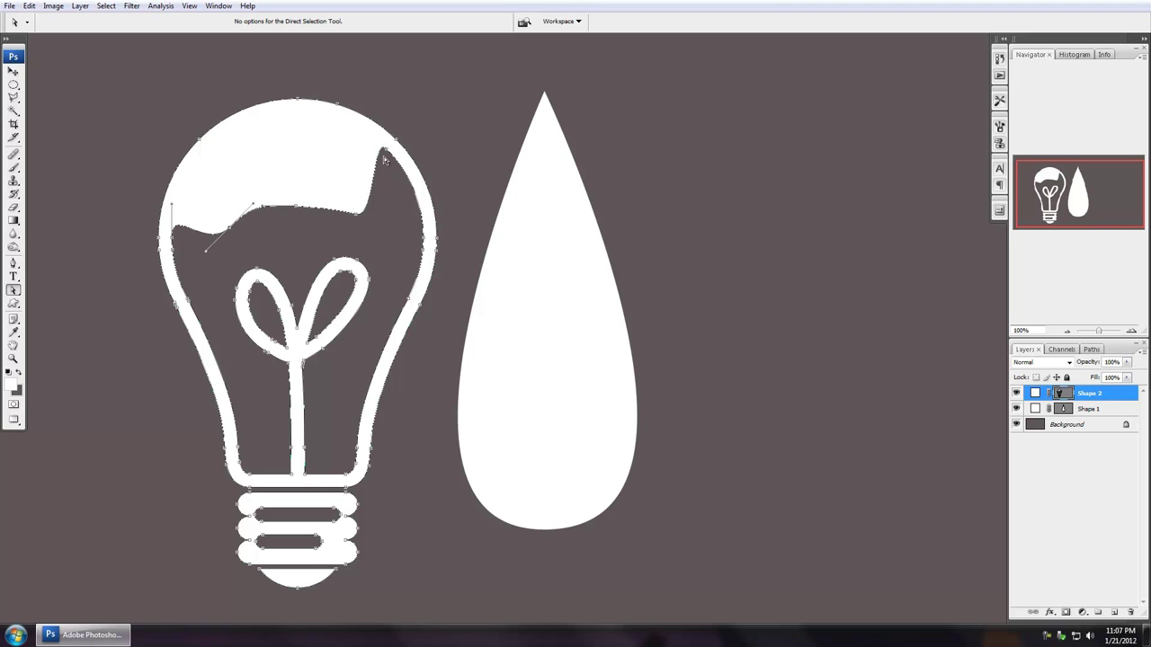
{"action": "left_click_drag", "start_coordinate": [387, 155], "coordinate": [342, 213]}
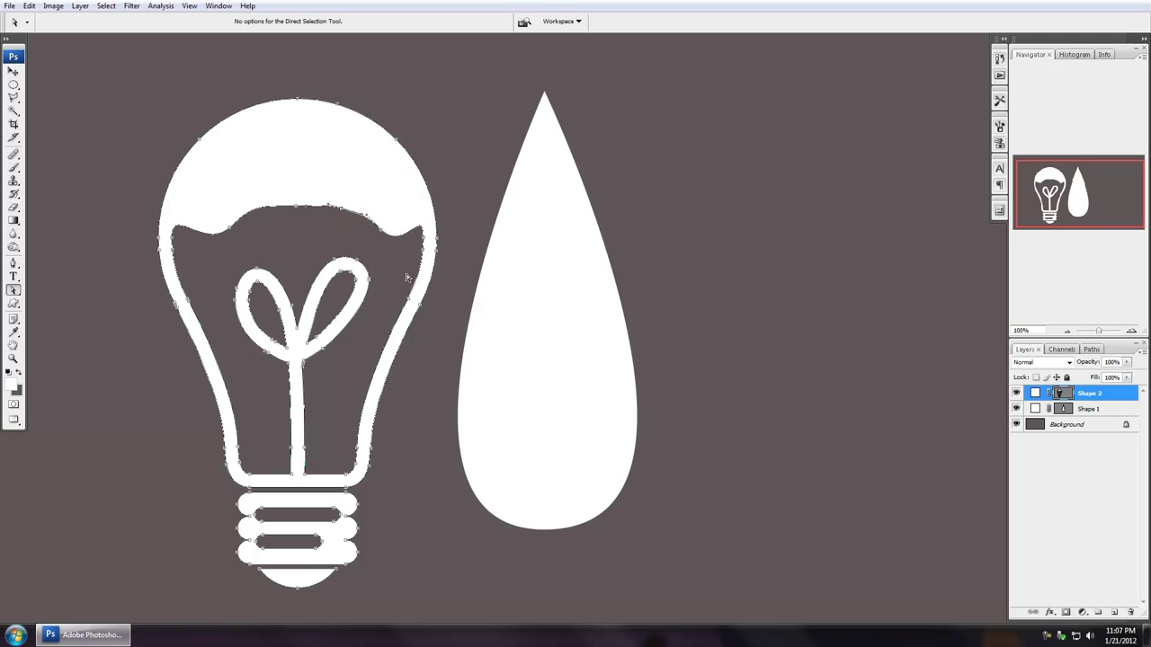
{"action": "left_click", "coordinate": [436, 124]}
- Adjust the filament's curves near its top and stem
{"action": "left_click_drag", "start_coordinate": [276, 257], "coordinate": [298, 383]}
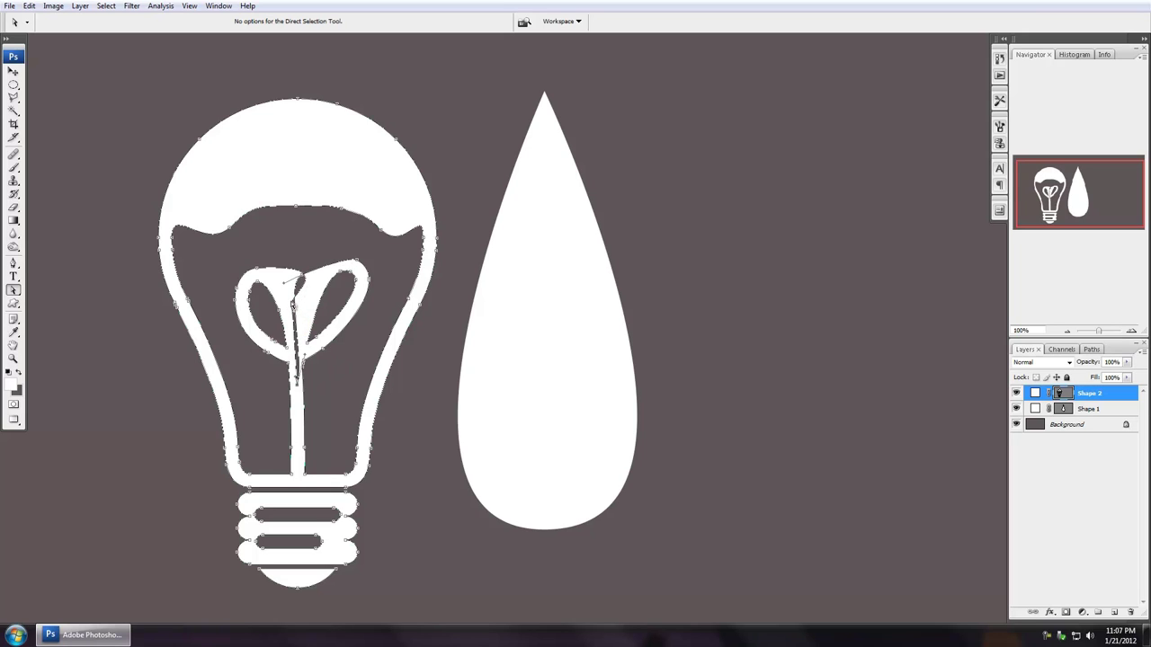
{"action": "mouse_move", "coordinate": [295, 311]}
{"action": "left_mouse_down"}
{"action": "mouse_move", "coordinate": [285, 278]}
{"action": "mouse_move", "coordinate": [298, 272]}
{"action": "left_mouse_up"}
{"action": "left_click", "coordinate": [298, 272]}
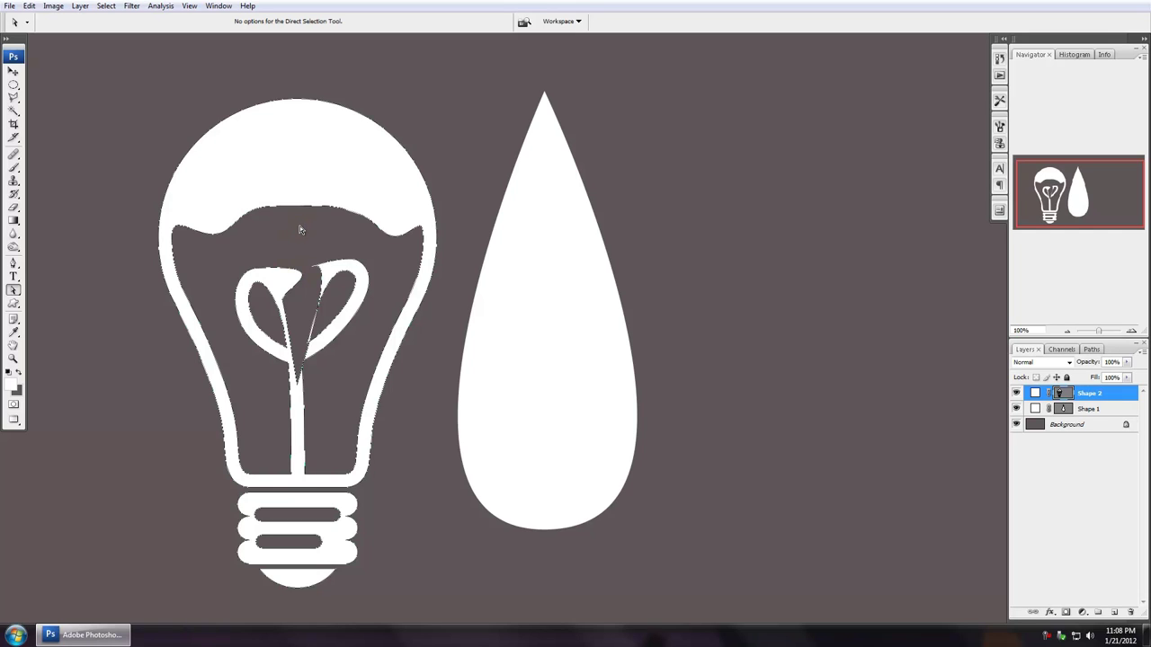
{"action": "left_click", "coordinate": [13, 263]}
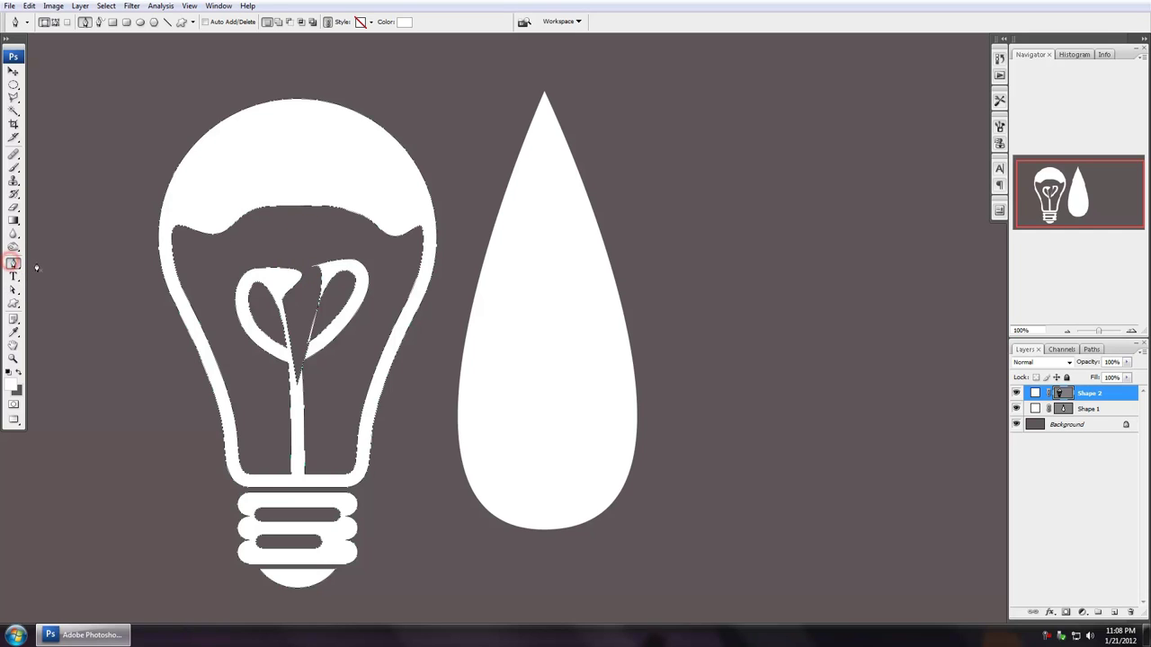
- Switch to custom shape drawing and scroll the shape library down to the Tear Drop preset
{"action": "left_click", "coordinate": [182, 22]}
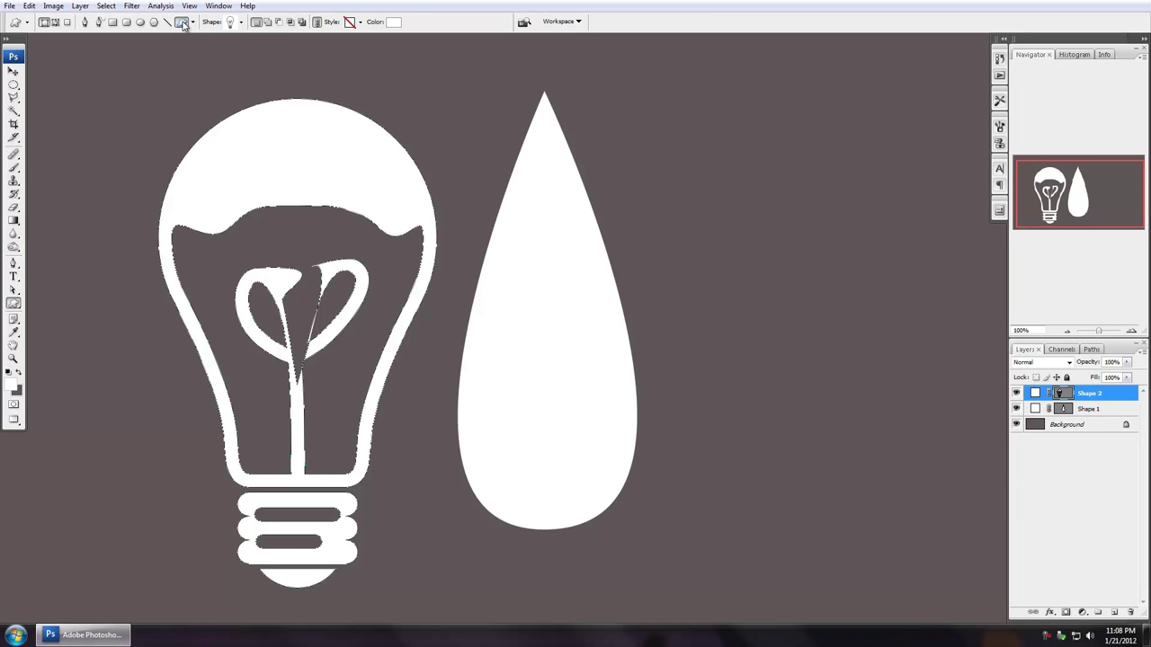
{"action": "left_click", "coordinate": [240, 23]}
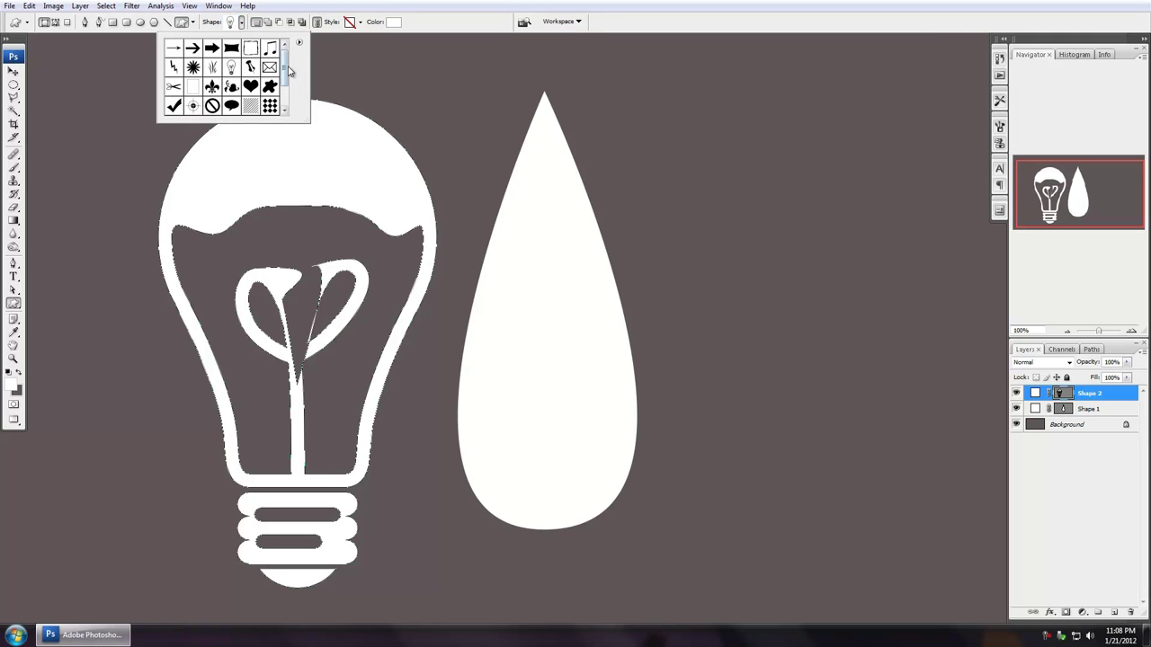
{"action": "scroll", "coordinate": [285, 65], "scroll_direction": "down", "scroll_amount": 2}
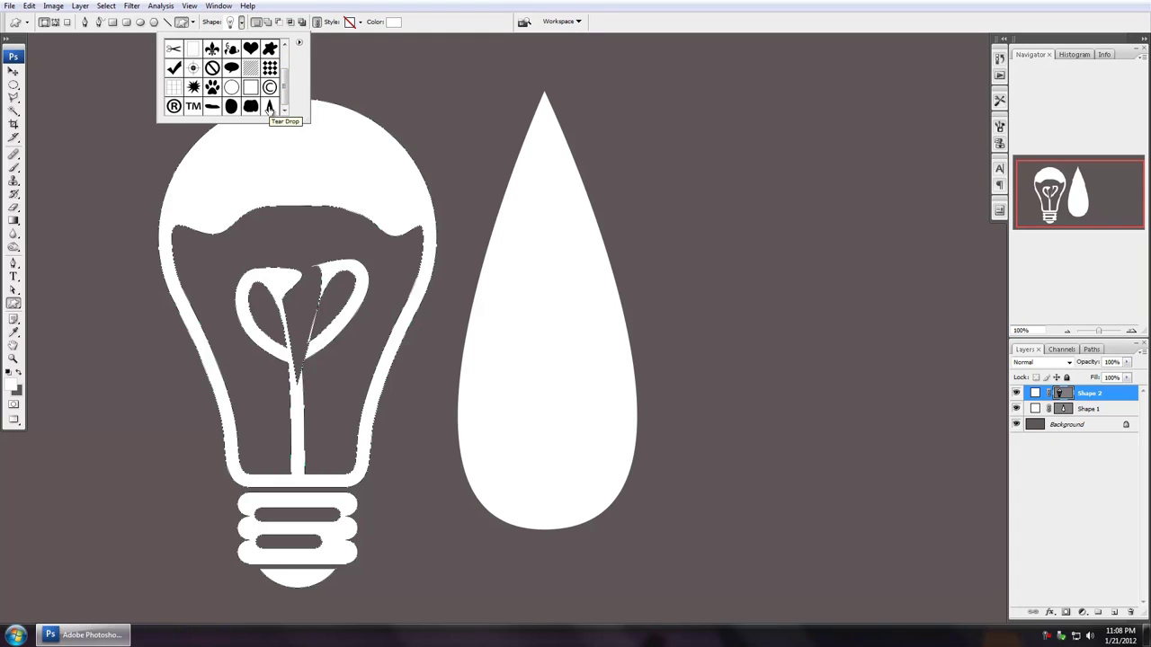
- Select the Tear Drop shape and draw four teardrops right of and above the large drop
{"action": "left_click", "coordinate": [269, 108]}
{"action": "left_click_drag", "start_coordinate": [668, 105], "coordinate": [772, 322]}
{"action": "left_click_drag", "start_coordinate": [896, 298], "coordinate": [808, 479]}
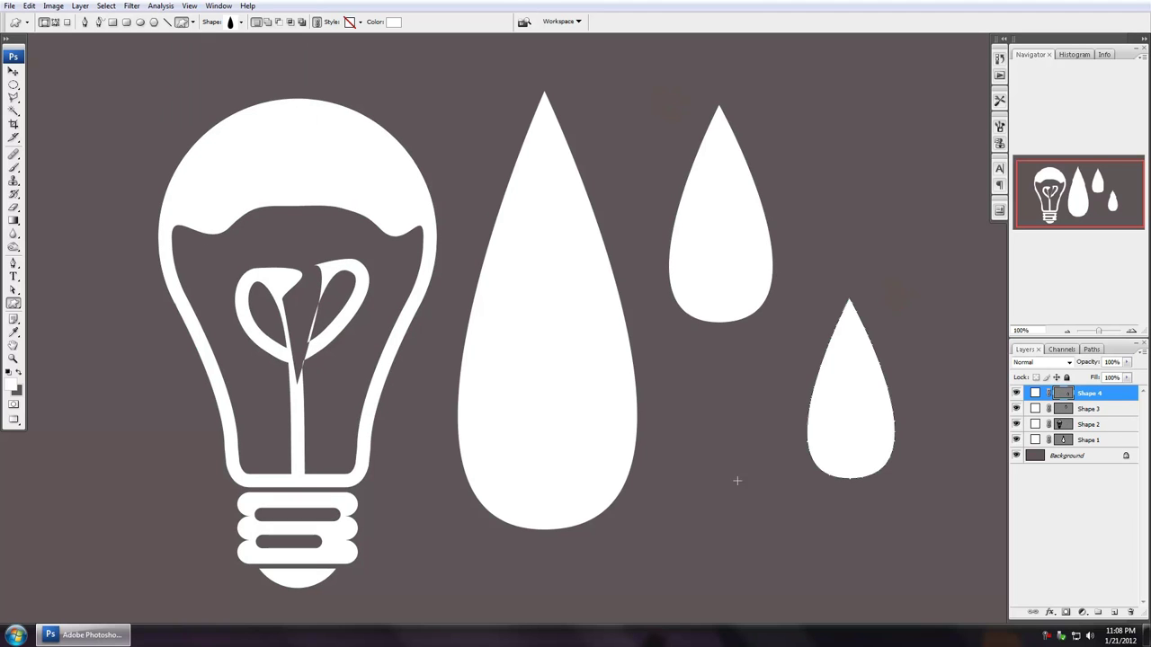
{"action": "left_click_drag", "start_coordinate": [684, 456], "coordinate": [791, 585]}
{"action": "scroll", "coordinate": [629, 471], "scroll_direction": "left", "scroll_amount": 5}
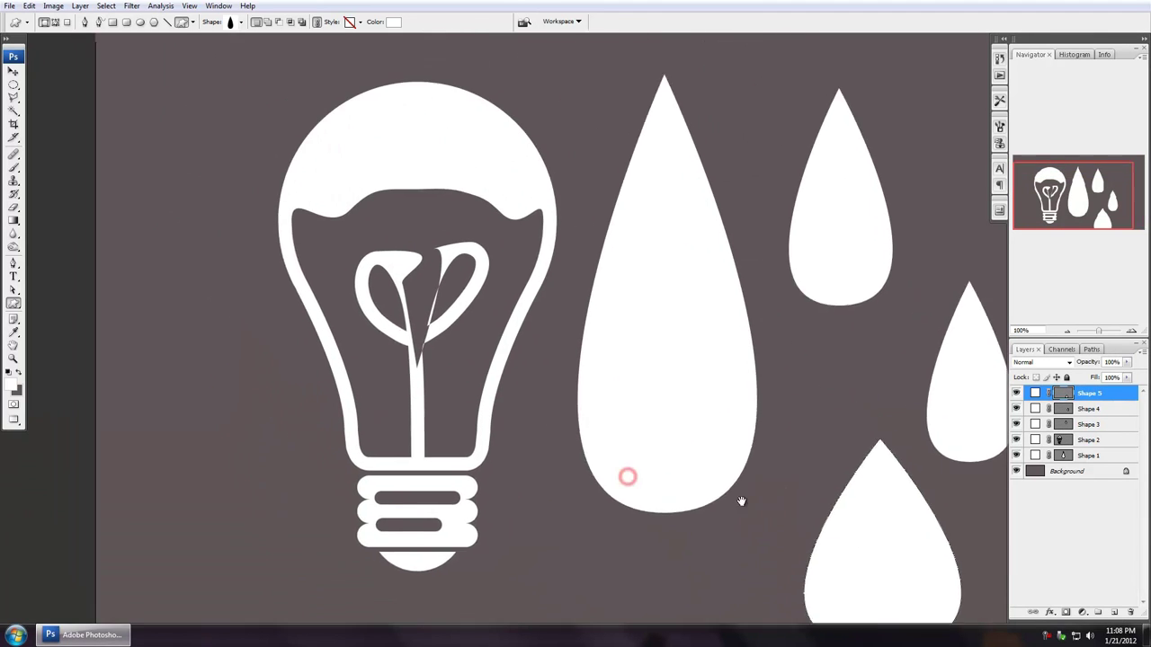
{"action": "scroll", "coordinate": [570, 276], "scroll_direction": "up", "scroll_amount": 3}
{"action": "left_click_drag", "start_coordinate": [609, 142], "coordinate": [644, 232]}
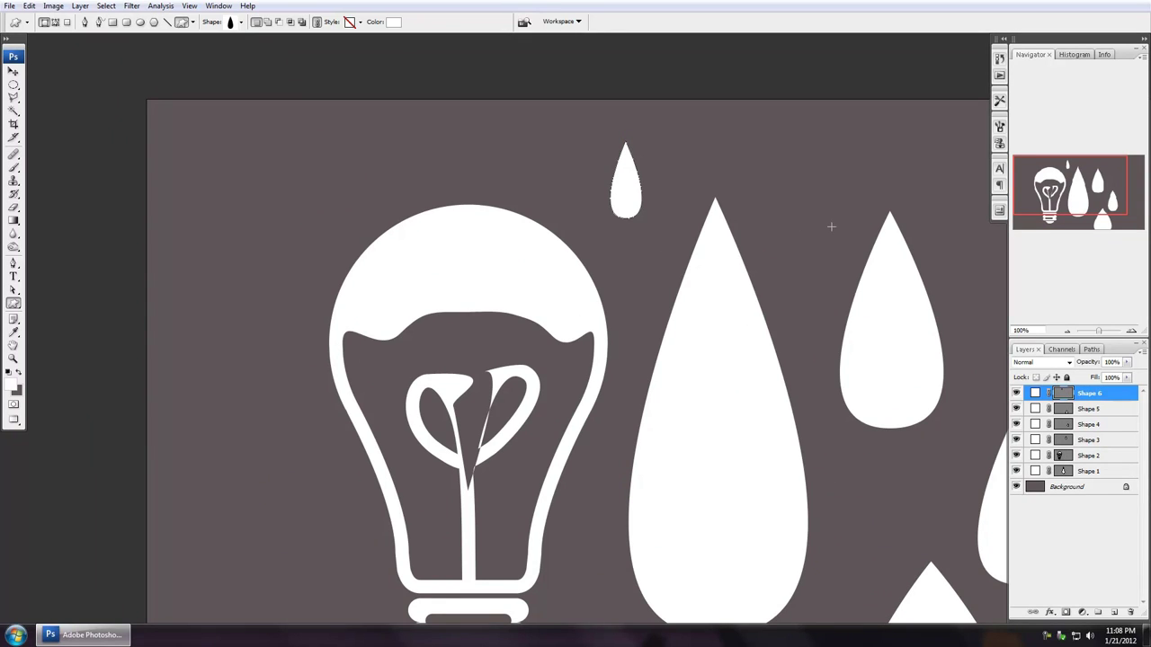
- Add eight more teardrops of varying sizes to the cluster near the canvas top
{"action": "scroll", "coordinate": [809, 236], "scroll_direction": "right", "scroll_amount": 8}
{"action": "scroll", "coordinate": [534, 244], "scroll_direction": "down", "scroll_amount": 3}
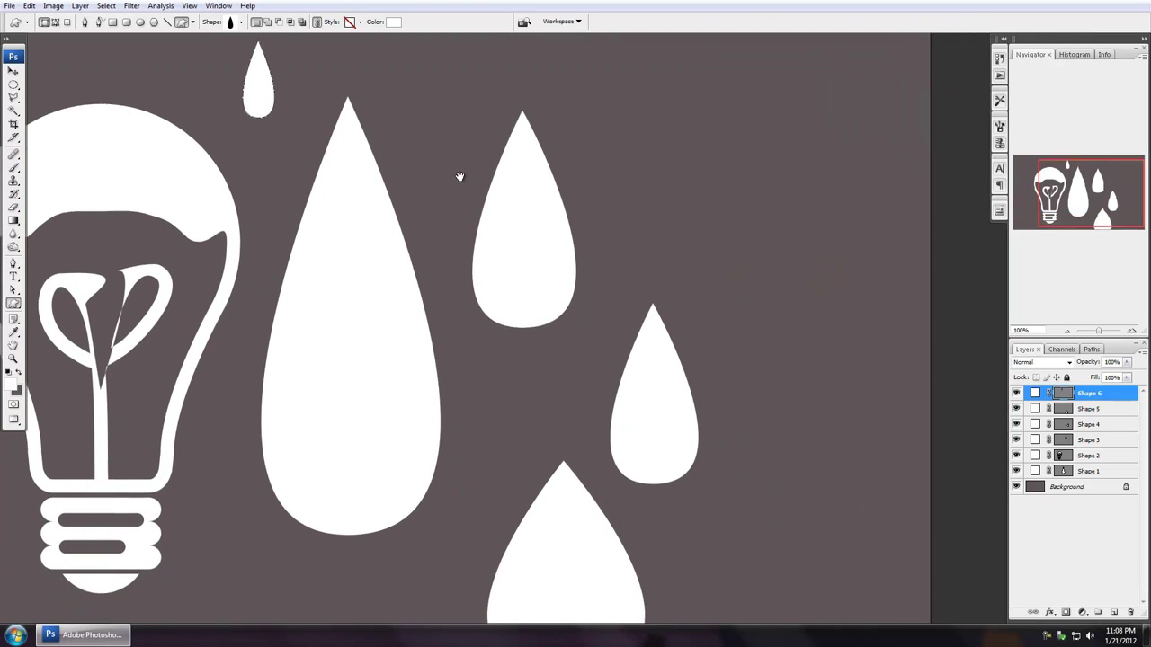
{"action": "left_click_drag", "start_coordinate": [611, 122], "coordinate": [650, 219]}
{"action": "left_click_drag", "start_coordinate": [687, 151], "coordinate": [763, 315]}
{"action": "left_click_drag", "start_coordinate": [766, 111], "coordinate": [784, 204]}
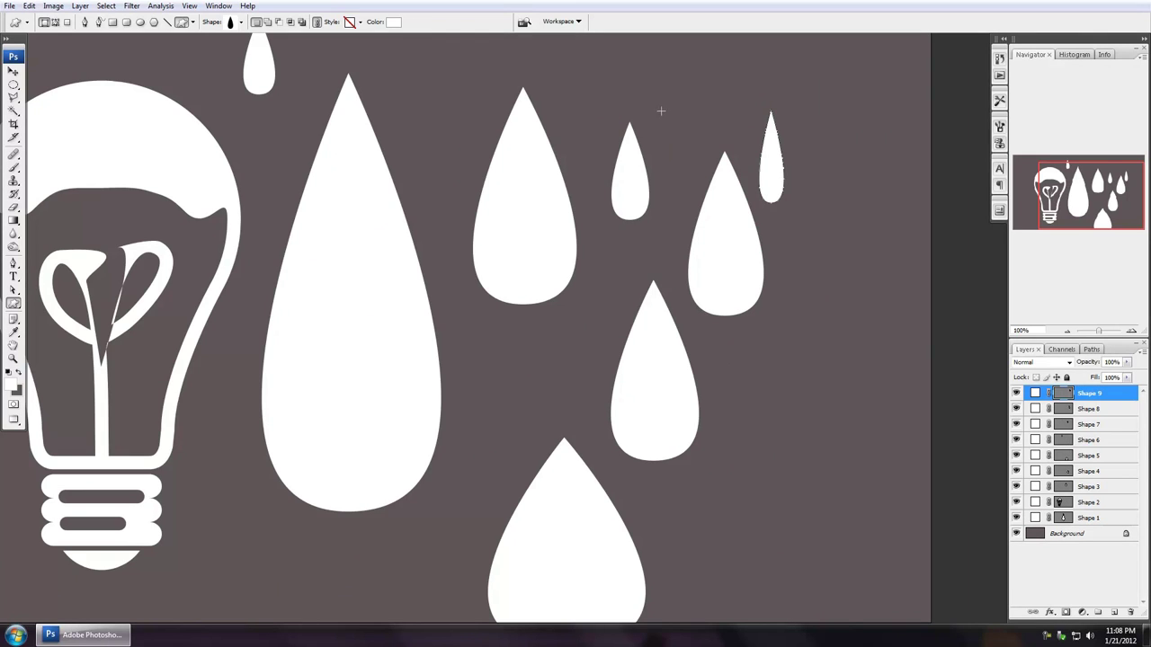
{"action": "left_click_drag", "start_coordinate": [664, 95], "coordinate": [685, 158]}
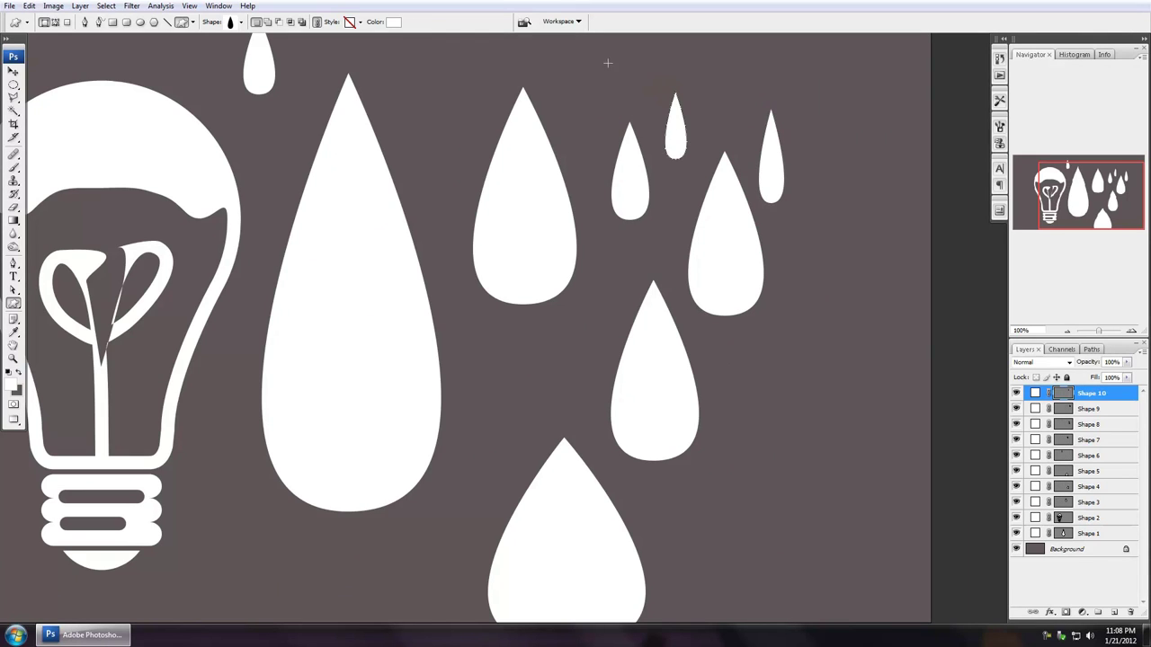
{"action": "left_click_drag", "start_coordinate": [578, 58], "coordinate": [598, 124]}
{"action": "scroll", "coordinate": [629, 93], "scroll_direction": "up", "scroll_amount": 3}
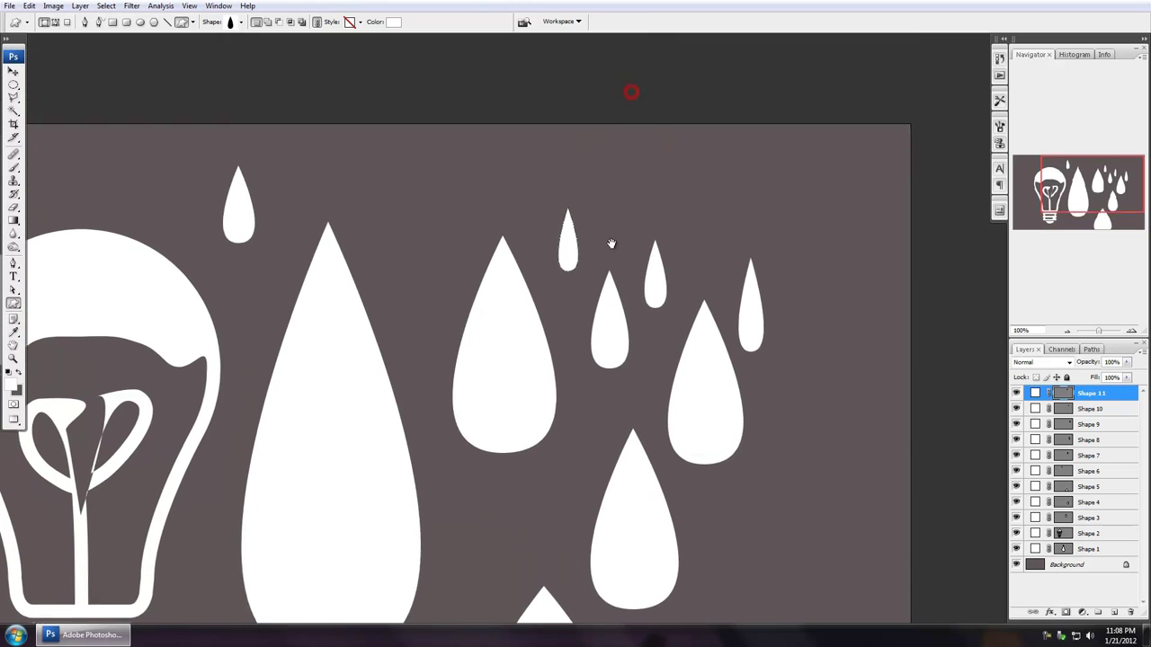
{"action": "left_click_drag", "start_coordinate": [593, 169], "coordinate": [614, 245]}
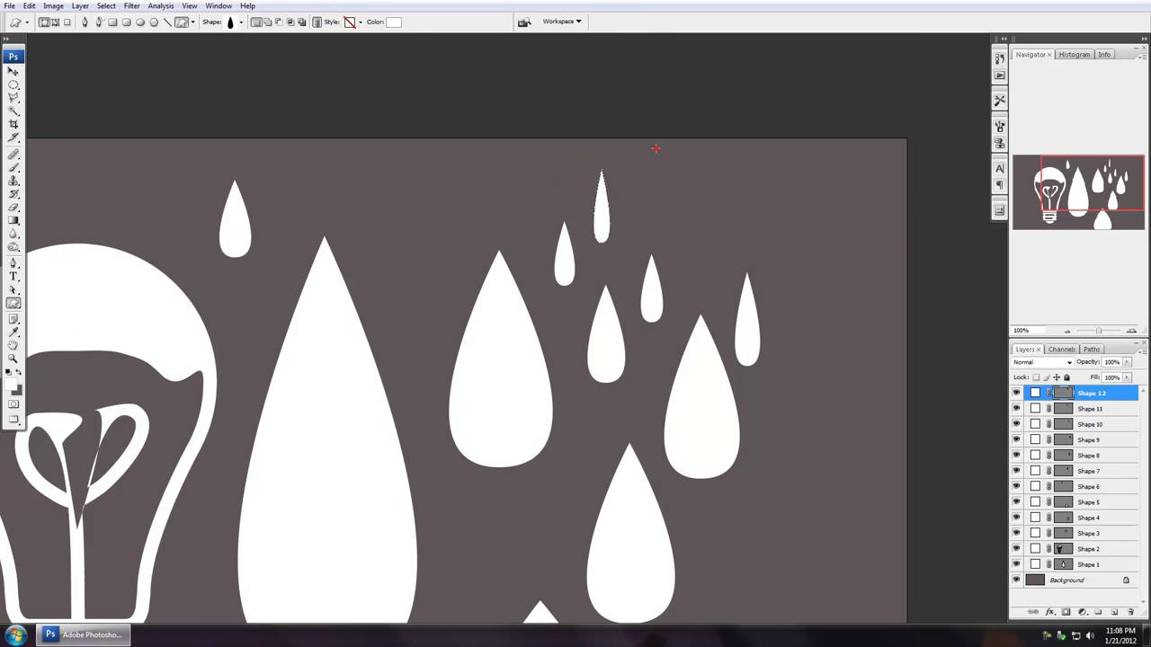
{"action": "left_click_drag", "start_coordinate": [655, 148], "coordinate": [687, 292]}
- Pan the view to recenter on the bulb and the teardrop cluster
{"action": "left_click_drag", "start_coordinate": [744, 420], "coordinate": [686, 291]}
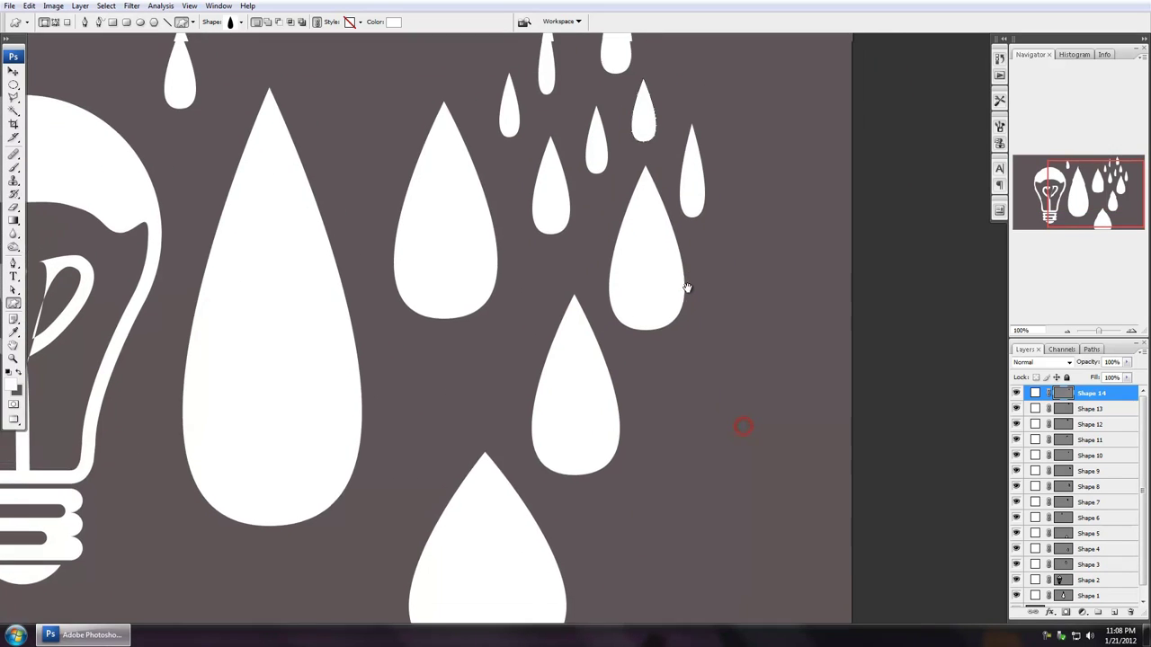
{"action": "scroll", "coordinate": [478, 201], "scroll_direction": "up", "scroll_amount": 3}
{"action": "left_click_drag", "start_coordinate": [285, 227], "coordinate": [520, 239]}
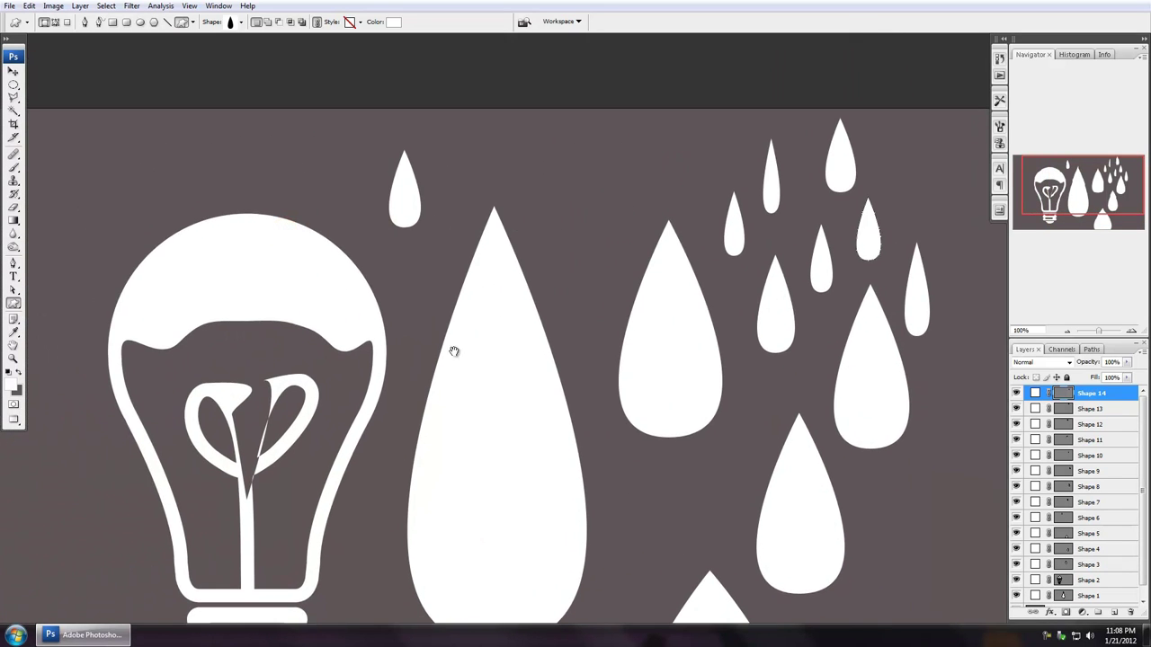
{"action": "mouse_move", "coordinate": [426, 369]}
{"action": "left_mouse_down"}
{"action": "mouse_move", "coordinate": [411, 285]}
{"action": "mouse_move", "coordinate": [442, 257]}
{"action": "mouse_move", "coordinate": [446, 358]}
{"action": "left_mouse_up"}
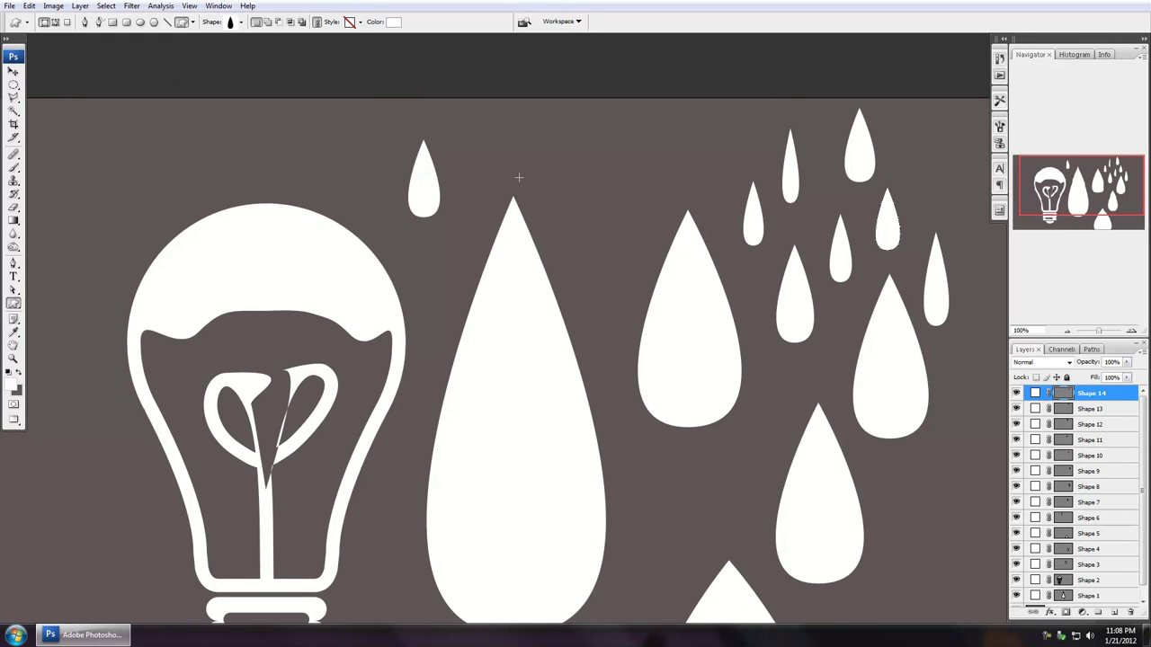
{"action": "left_click_drag", "start_coordinate": [519, 177], "coordinate": [352, 87]}
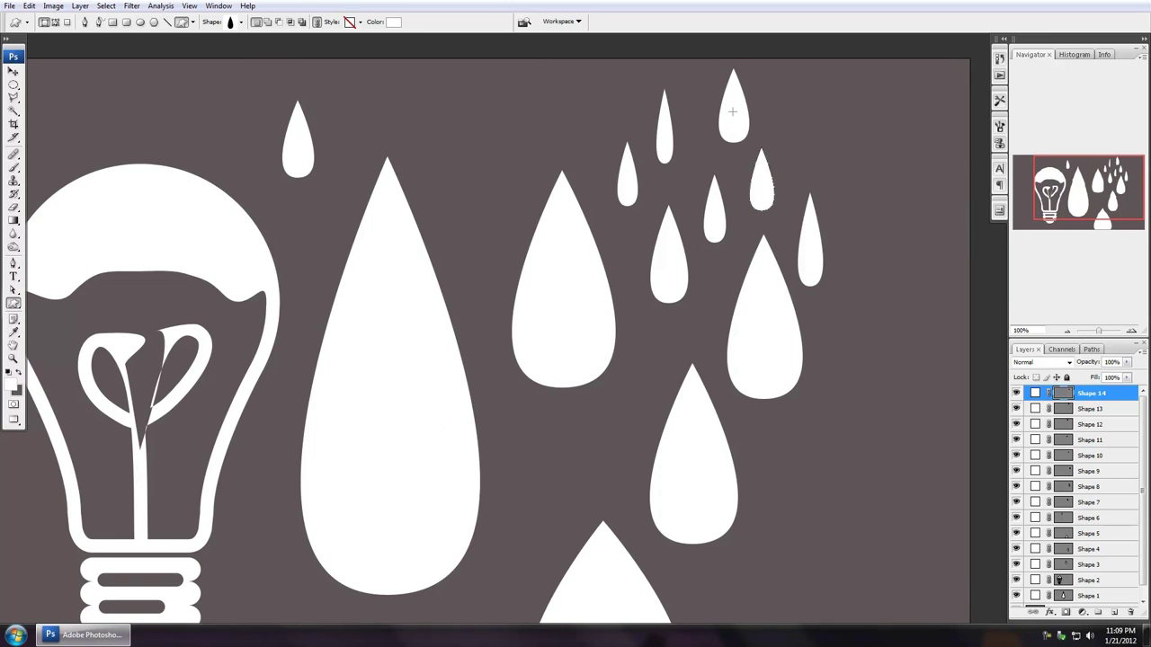
- Draw a Dog Turd shape near the canvas top, then open the shape picker's options menu
{"action": "left_click", "coordinate": [241, 26]}
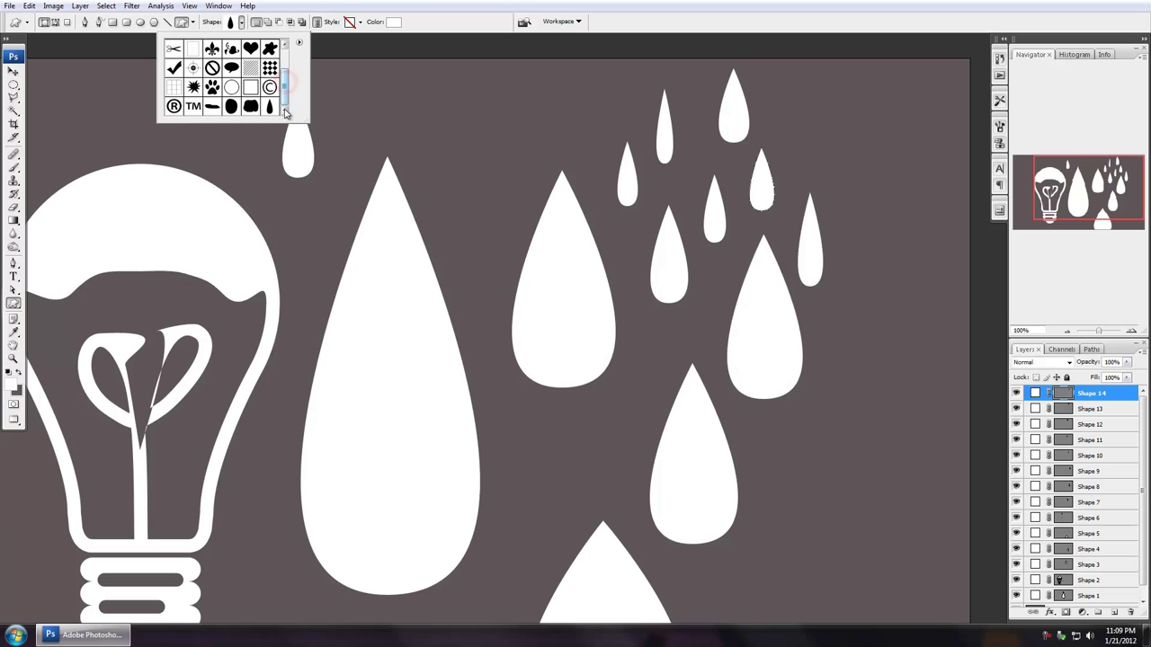
{"action": "left_click", "coordinate": [212, 108]}
{"action": "left_click_drag", "start_coordinate": [392, 92], "coordinate": [540, 148]}
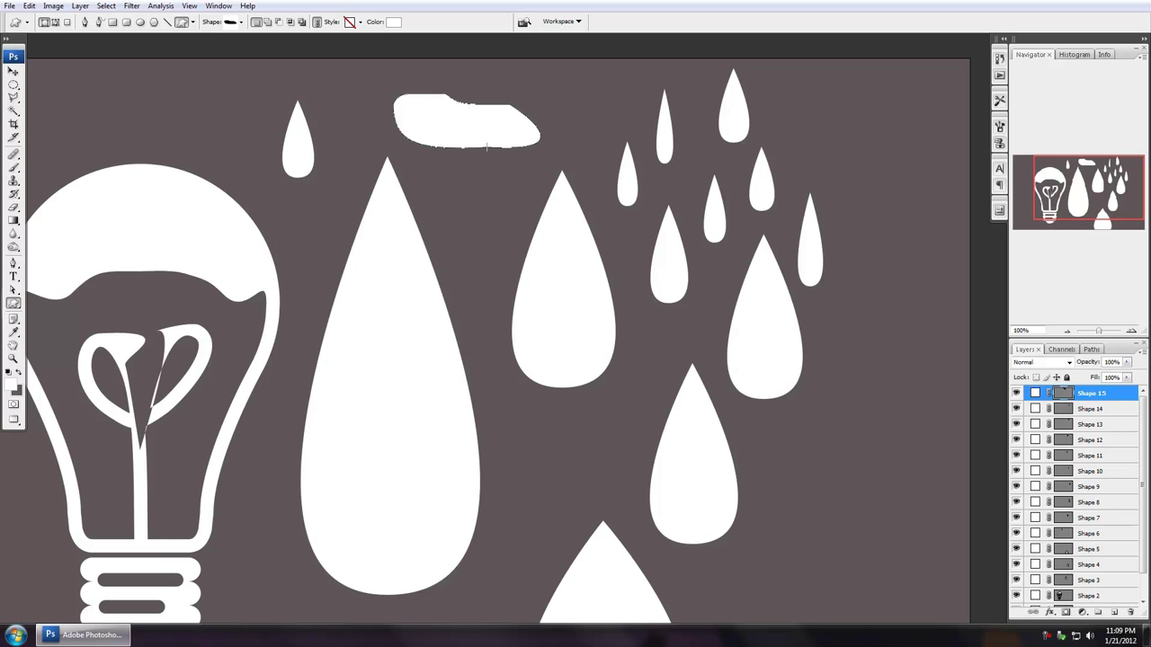
{"action": "left_click", "coordinate": [241, 22]}
{"action": "left_click", "coordinate": [300, 42]}
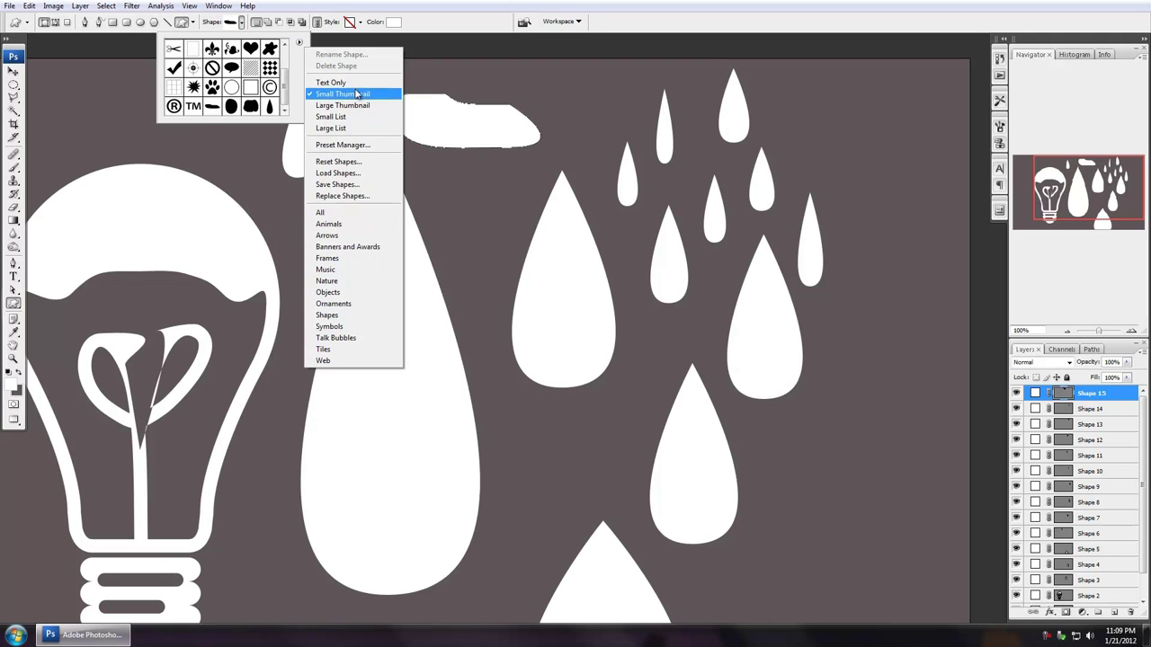
- Start saving the shapes as a .csh set, entering a file name and choosing the save folder
{"action": "left_click", "coordinate": [363, 186]}
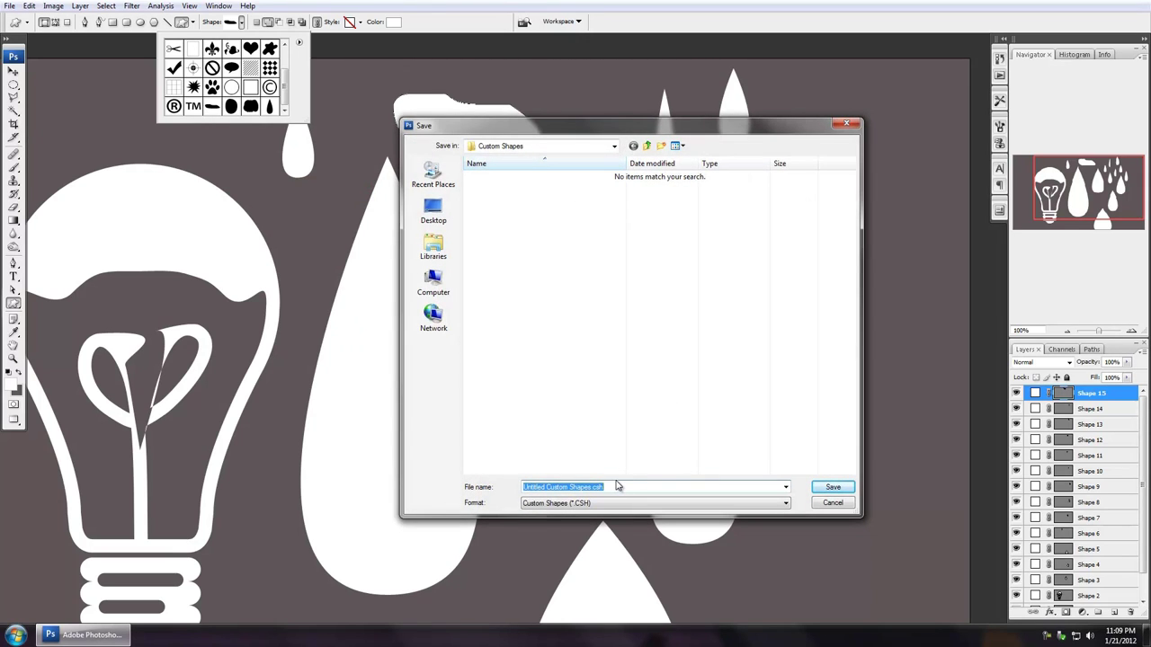
{"action": "type", "text": "Dan"}
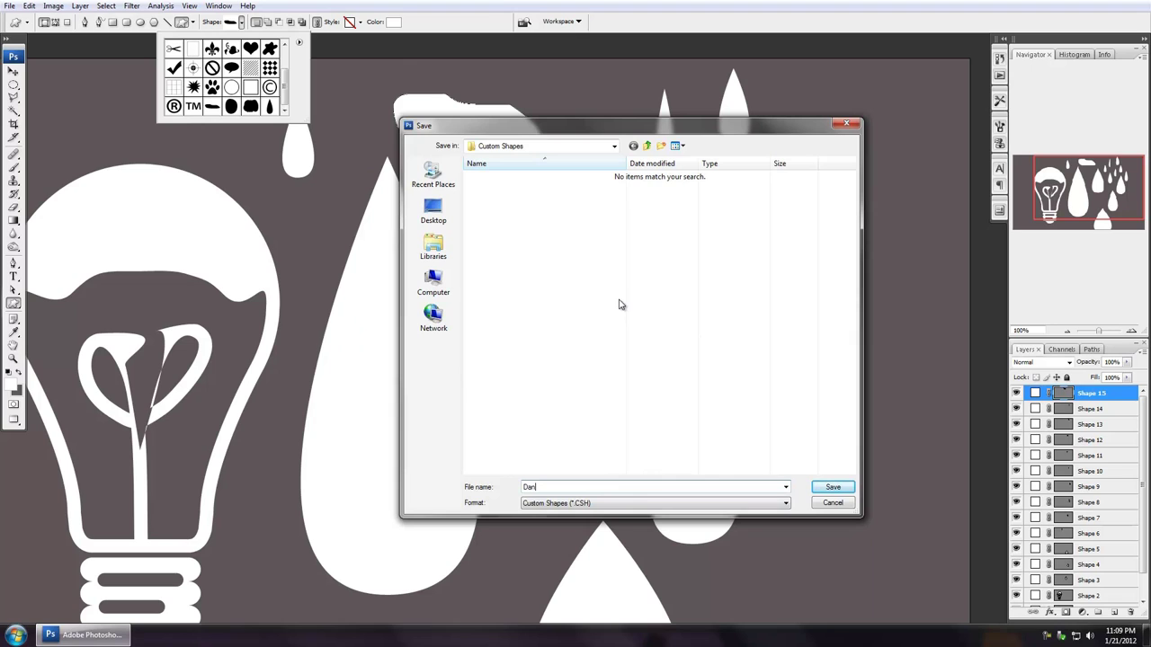
{"action": "left_click", "coordinate": [615, 146]}
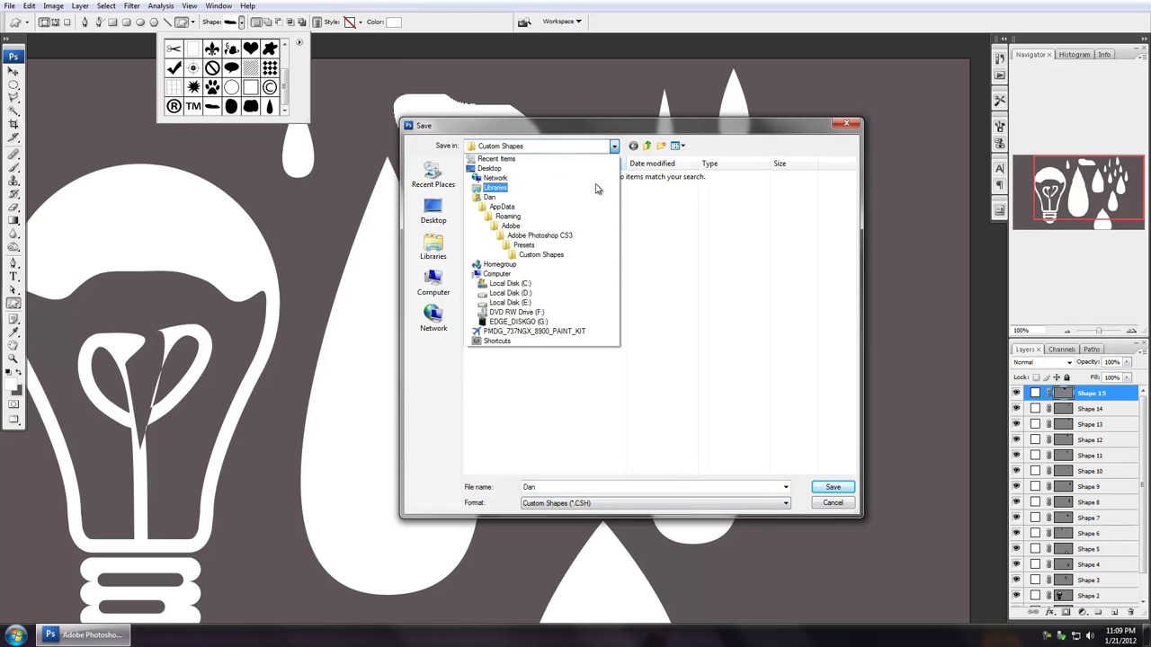
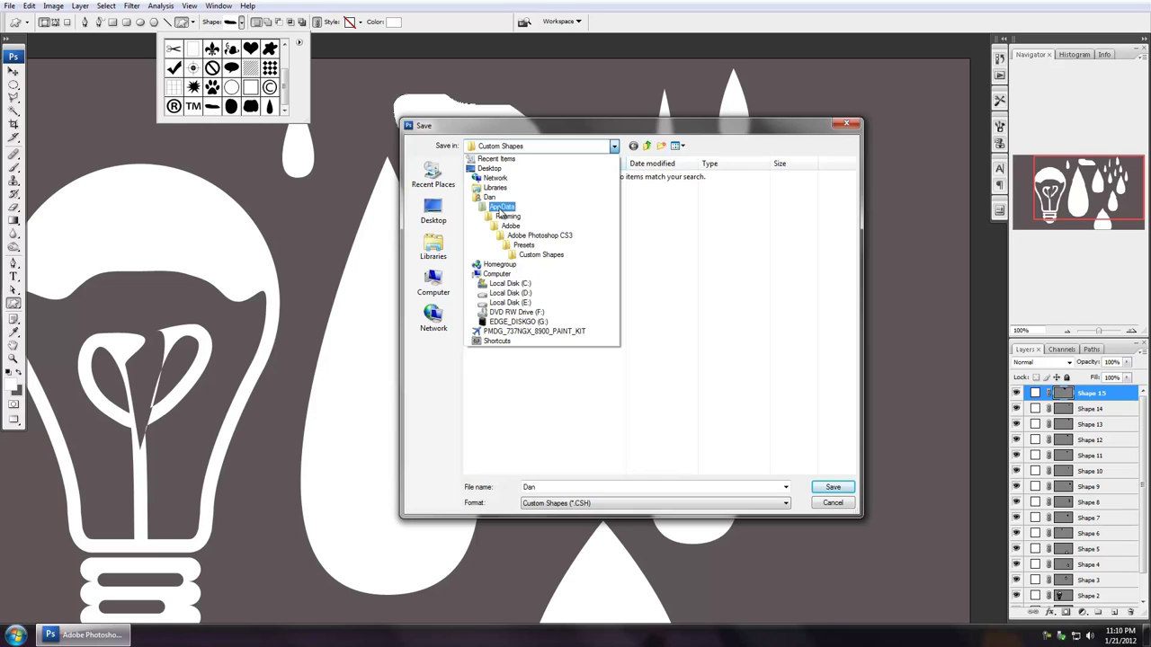
- Save the shape set to the Custom Shapes folder and enlarge the shape picker to show every shape
{"action": "left_click", "coordinate": [684, 275]}
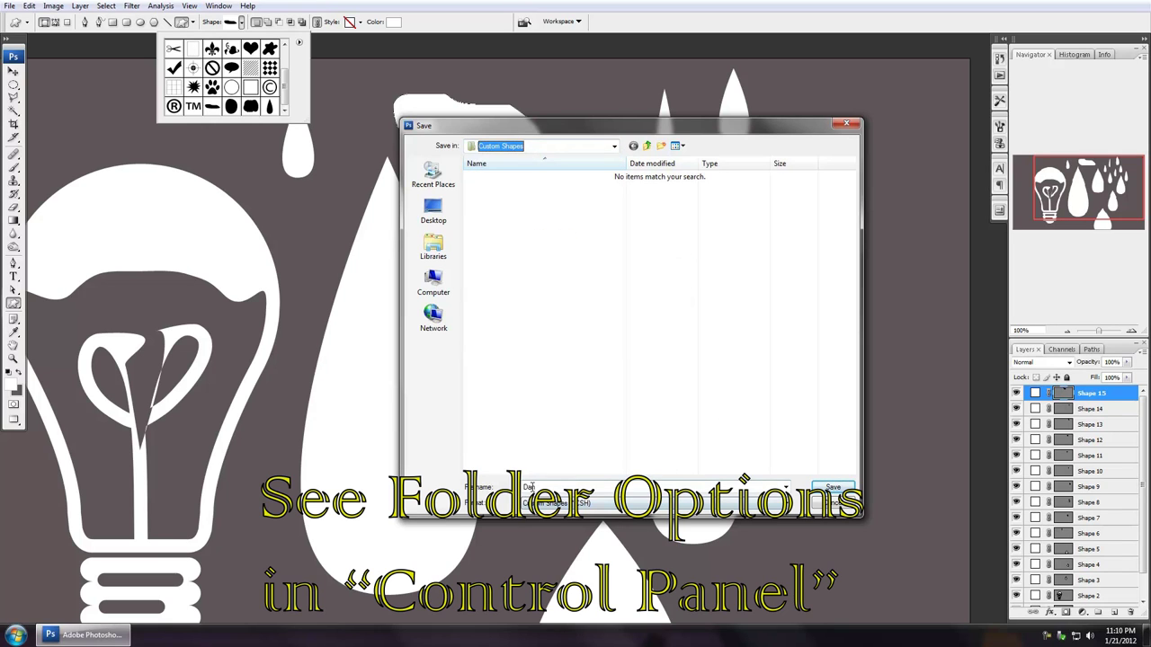
{"action": "left_click", "coordinate": [831, 488]}
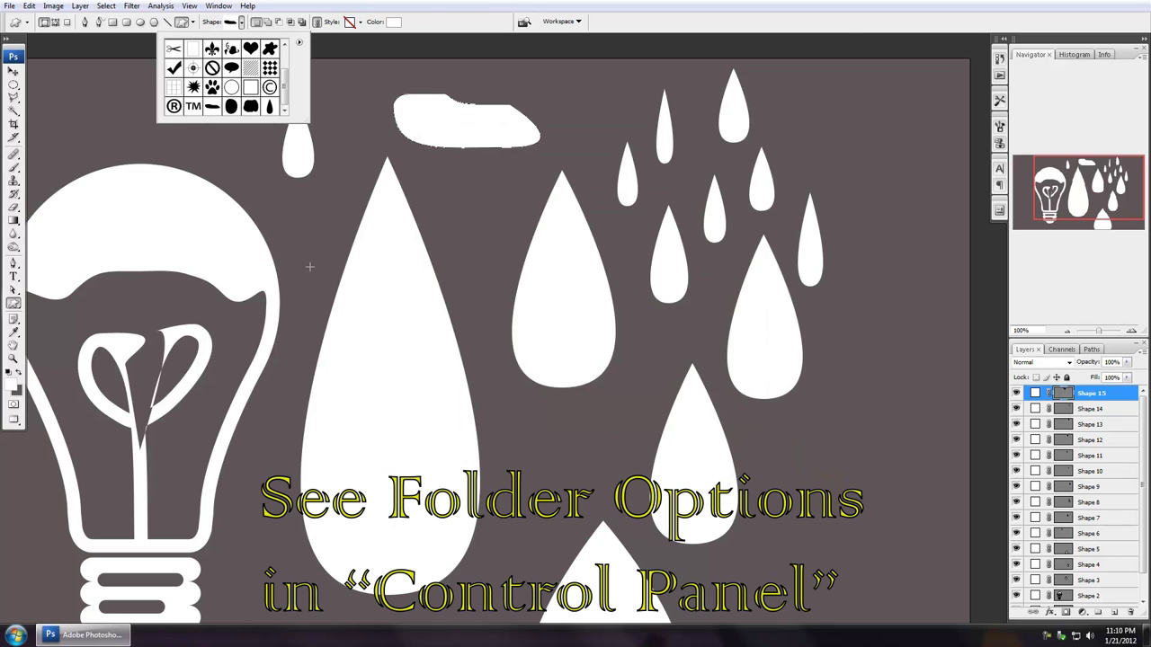
{"action": "left_click_drag", "start_coordinate": [285, 83], "coordinate": [240, 117]}
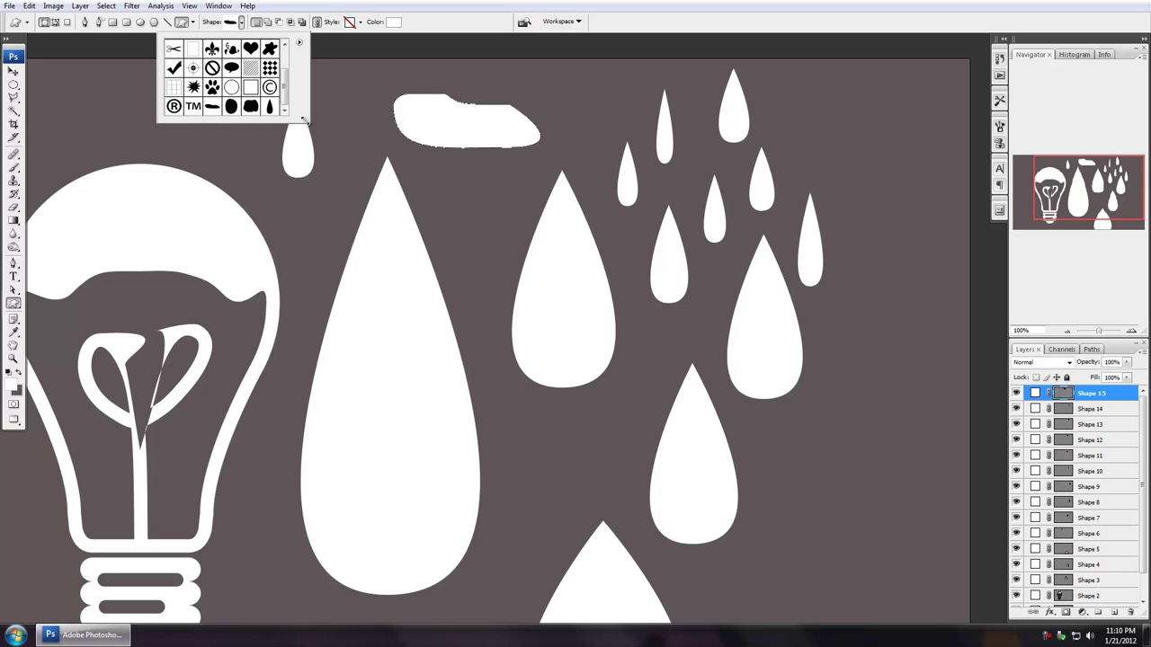
{"action": "left_click_drag", "start_coordinate": [304, 119], "coordinate": [454, 213]}
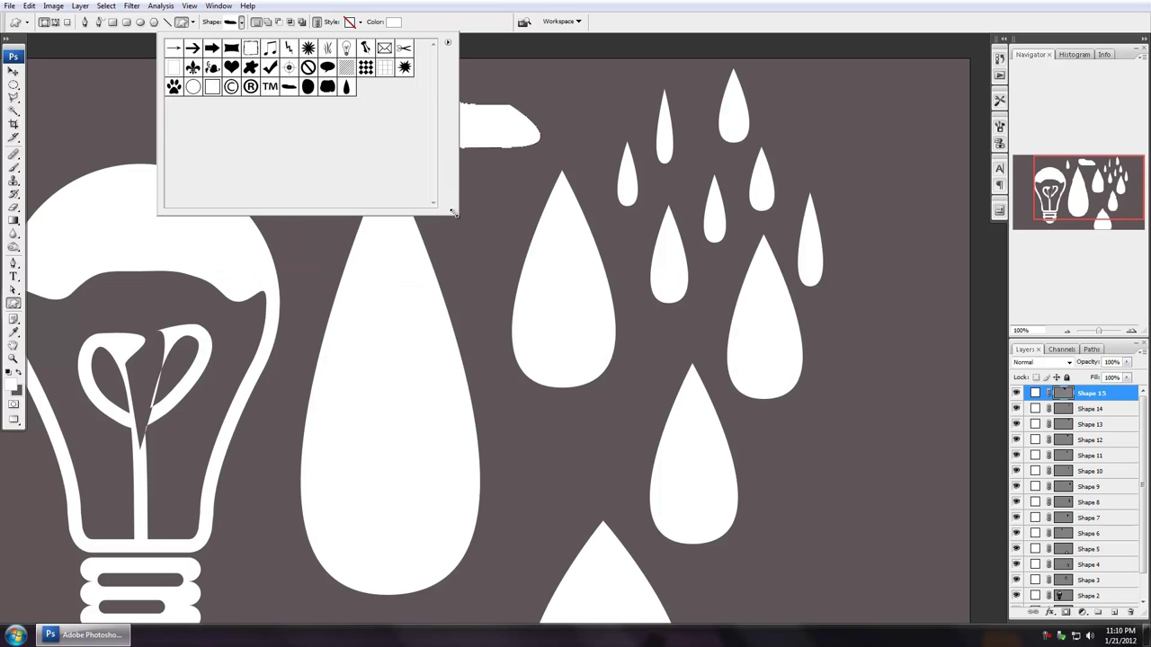
- Delete the default arrow, heart, check mark, starburst and other stock shapes from the library
{"action": "left_click", "coordinate": [268, 89]}
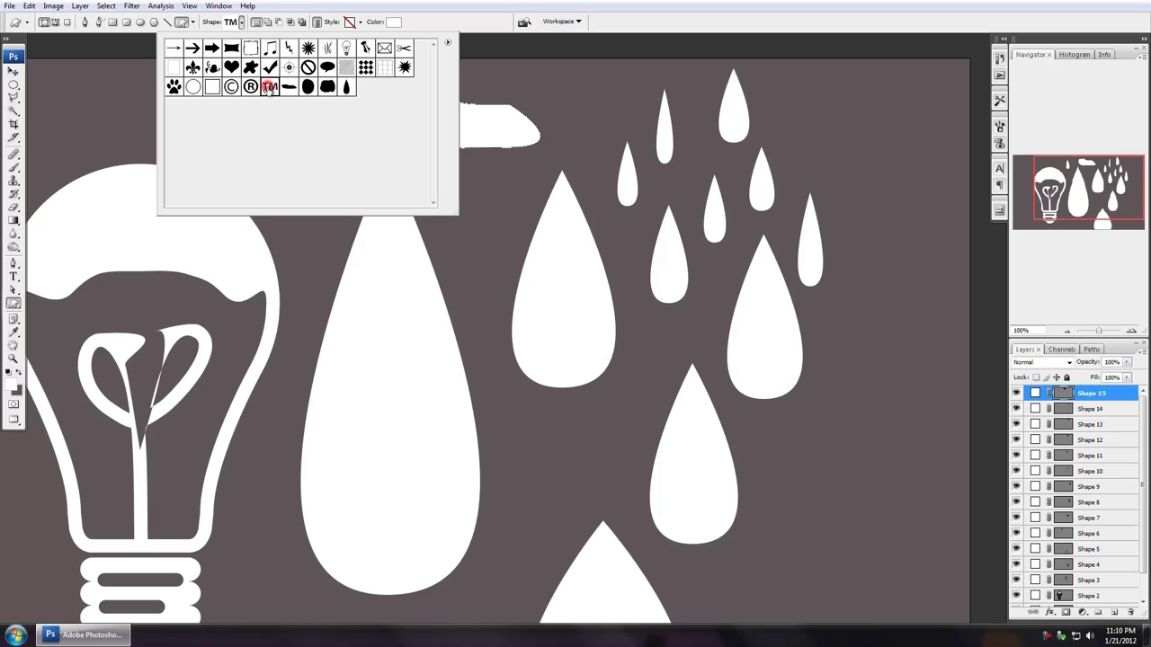
{"action": "left_click", "coordinate": [174, 50]}
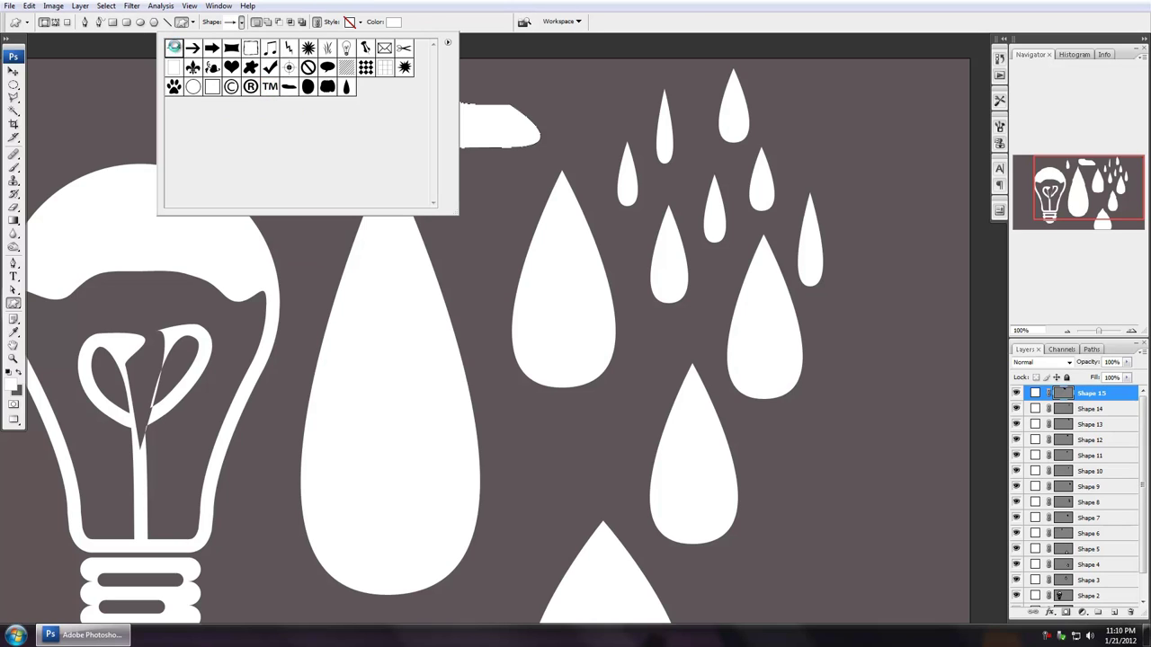
{"action": "right_click", "coordinate": [174, 49]}
{"action": "left_click", "coordinate": [198, 69]}
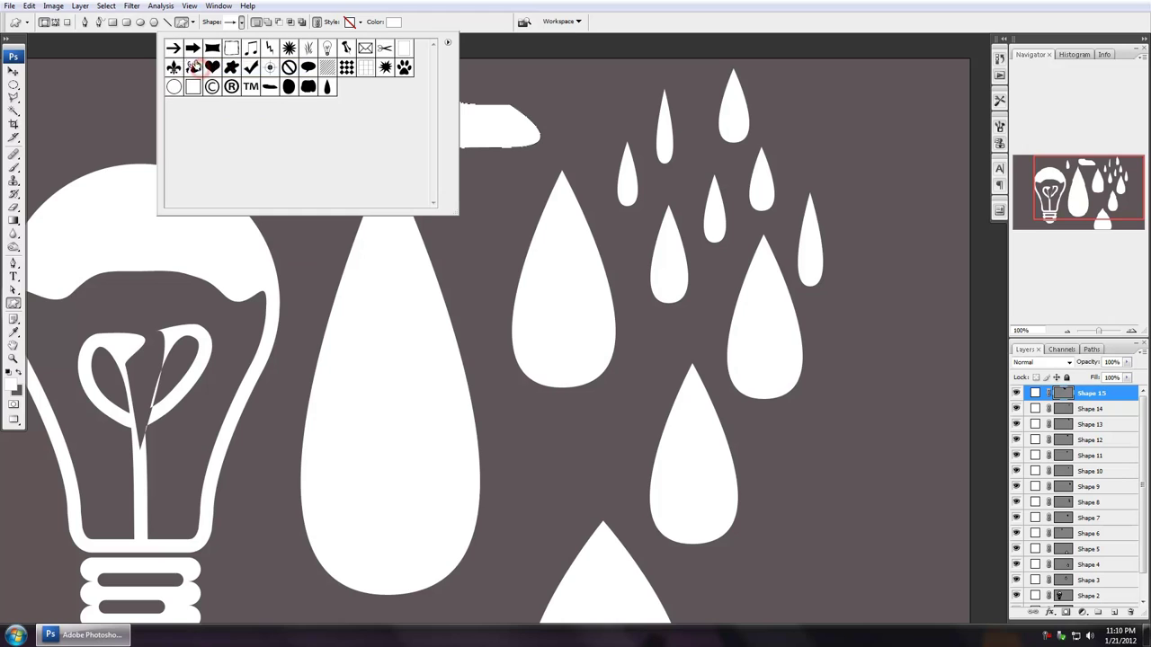
{"action": "left_click", "coordinate": [216, 75]}
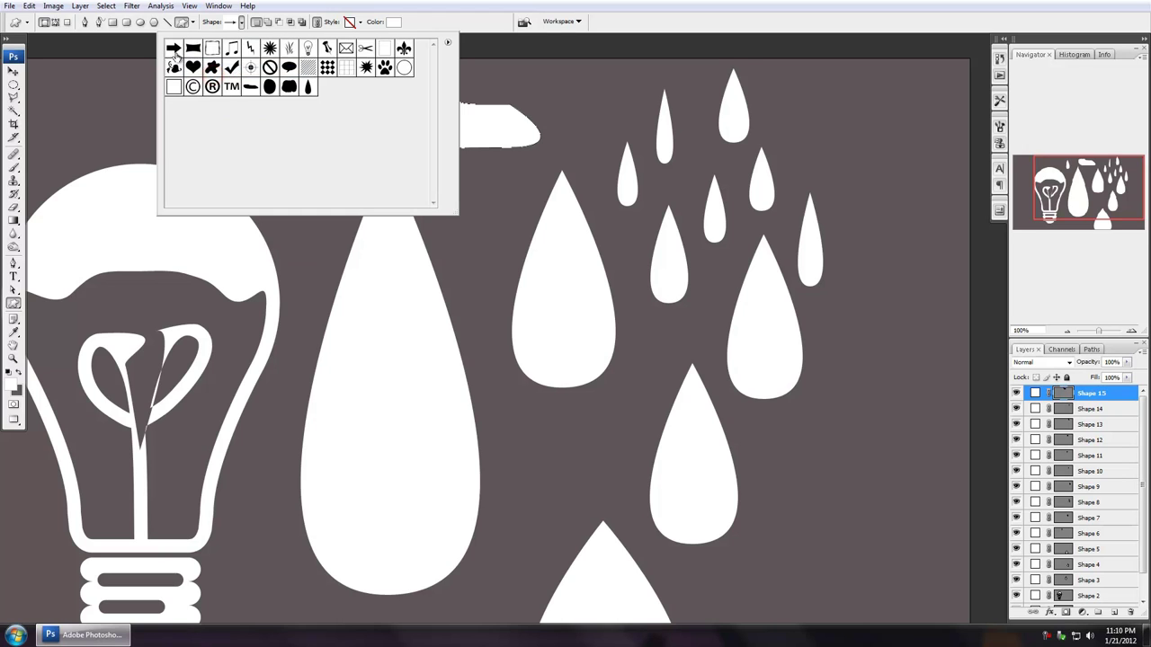
{"action": "left_click", "coordinate": [209, 75]}
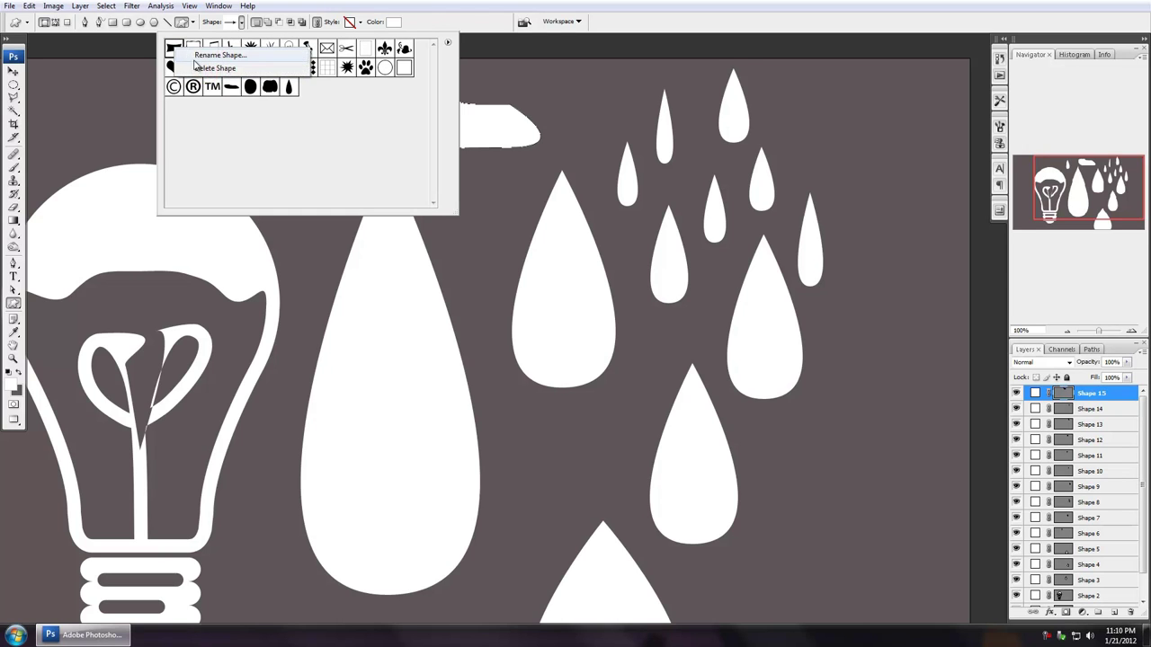
{"action": "left_click", "coordinate": [198, 68]}
{"action": "left_click", "coordinate": [205, 76]}
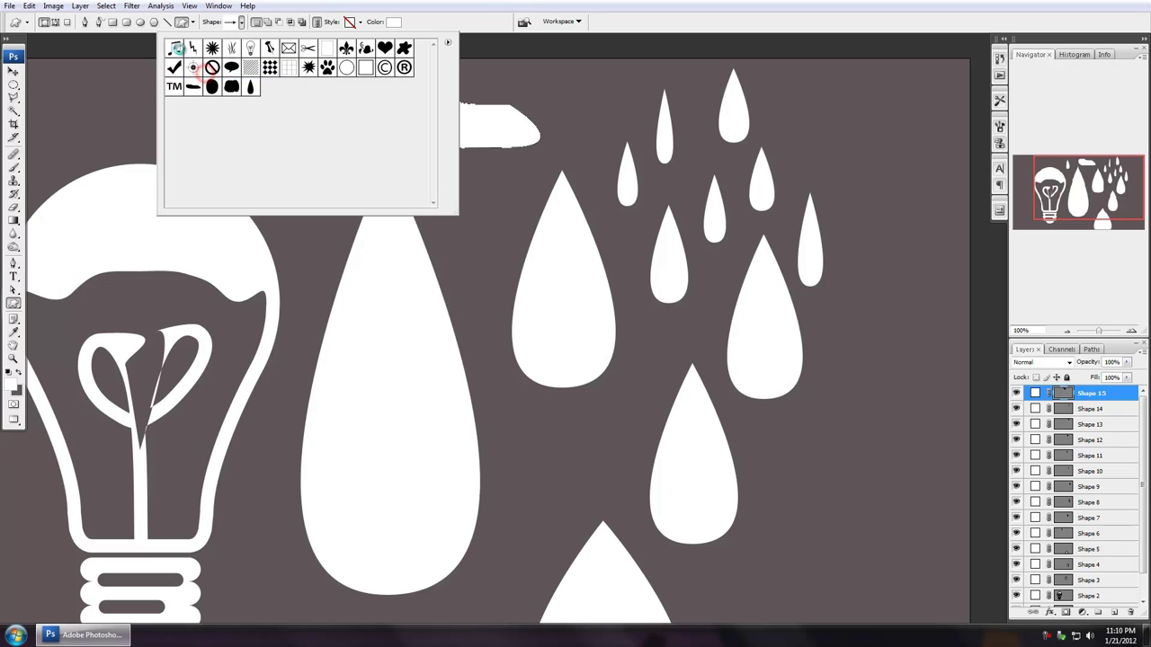
{"action": "left_click", "coordinate": [196, 72]}
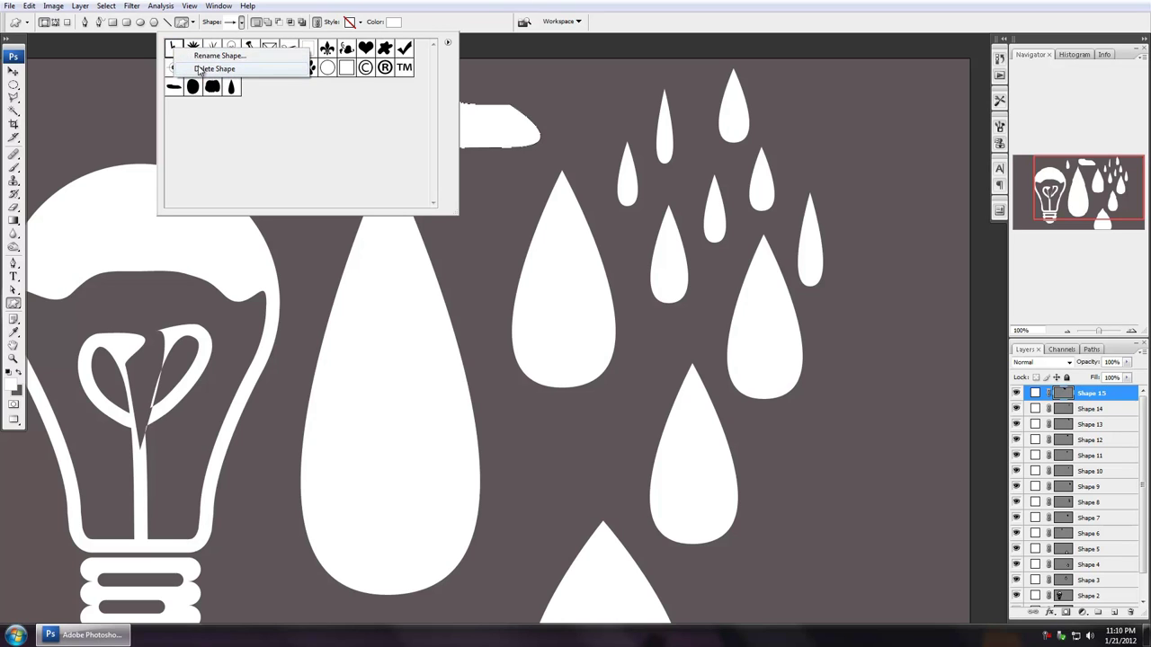
{"action": "left_click", "coordinate": [199, 70]}
{"action": "left_click", "coordinate": [198, 71]}
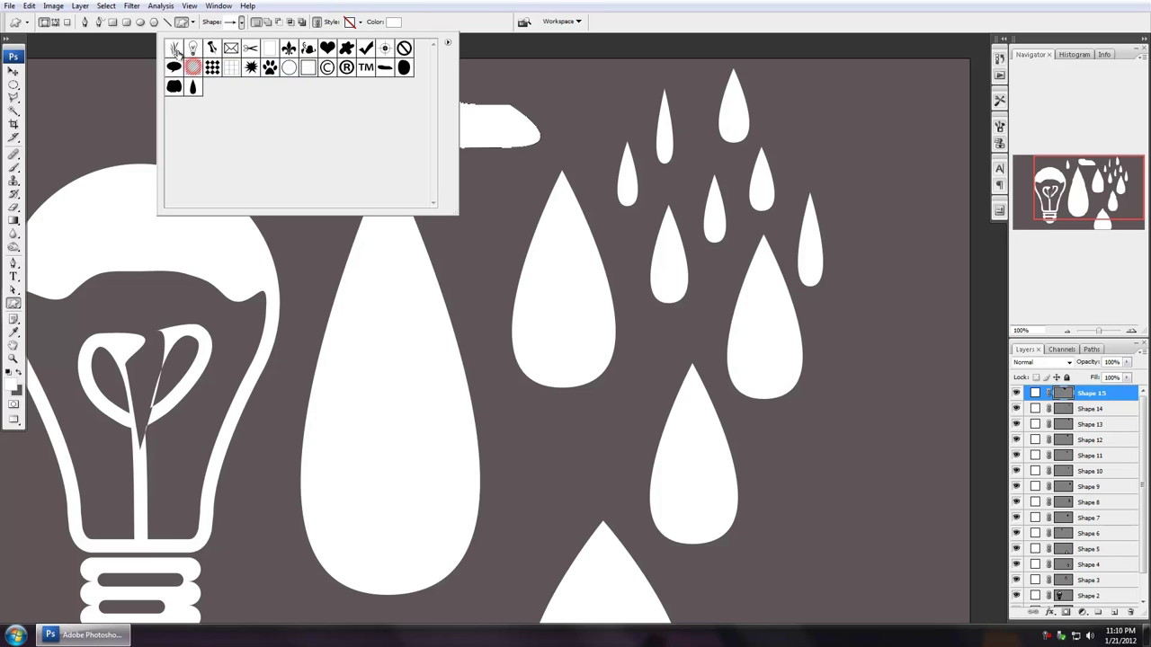
{"action": "left_click", "coordinate": [206, 70]}
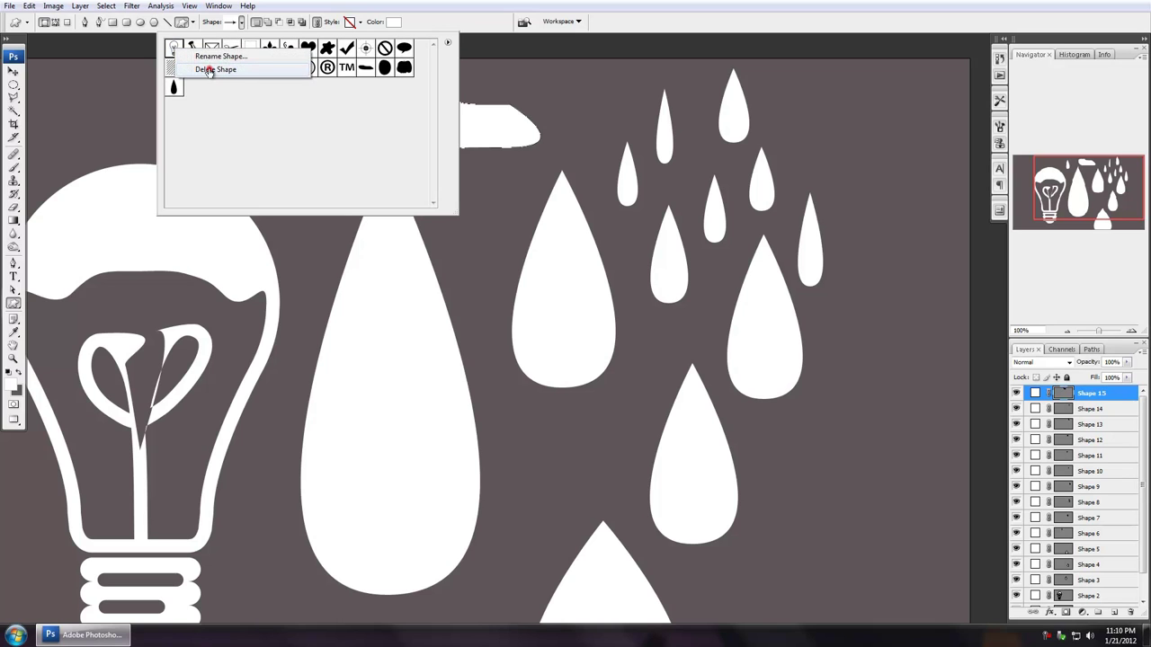
{"action": "left_click", "coordinate": [208, 70]}
{"action": "left_click", "coordinate": [220, 71]}
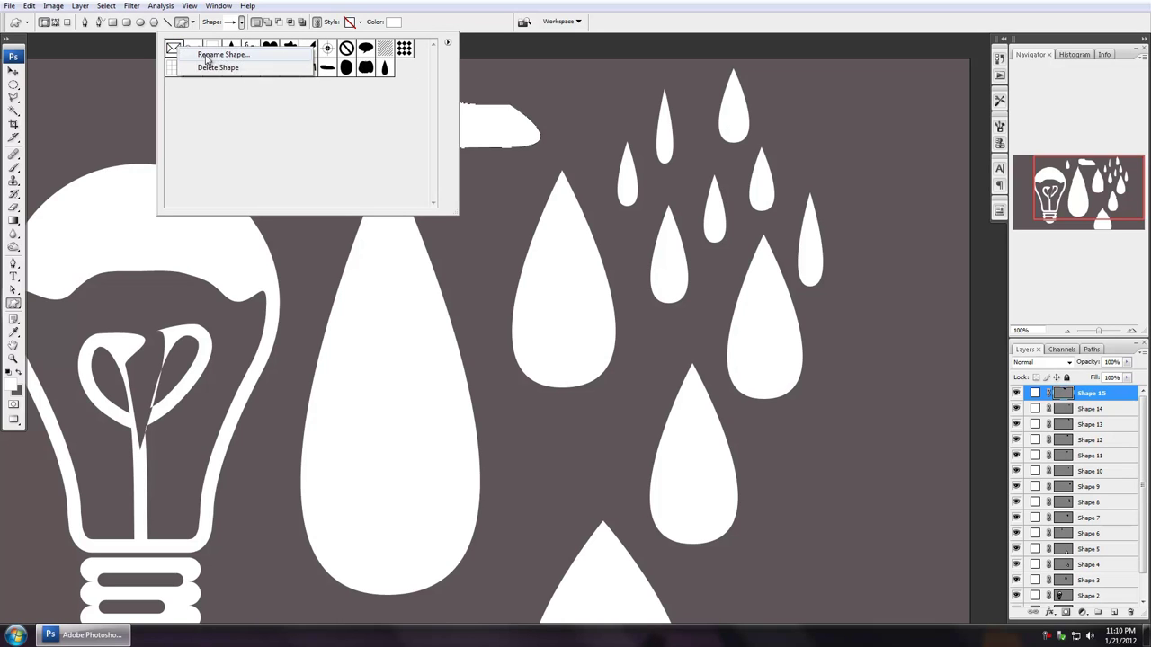
{"action": "left_click", "coordinate": [219, 68]}
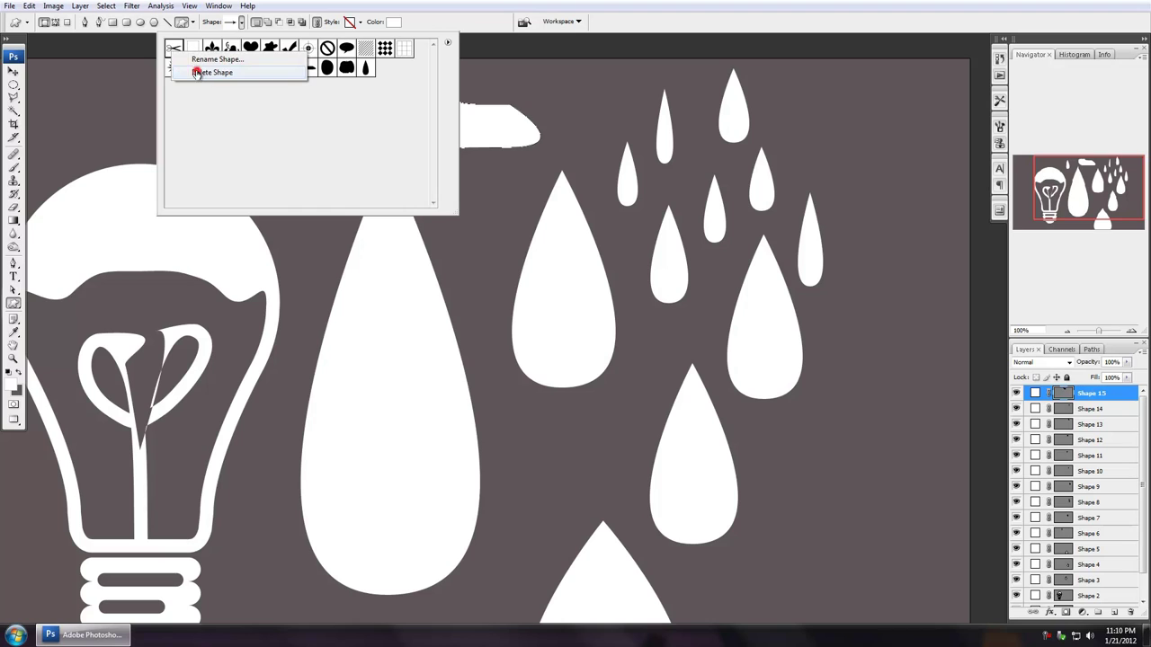
{"action": "left_click", "coordinate": [196, 72]}
{"action": "left_click", "coordinate": [204, 69]}
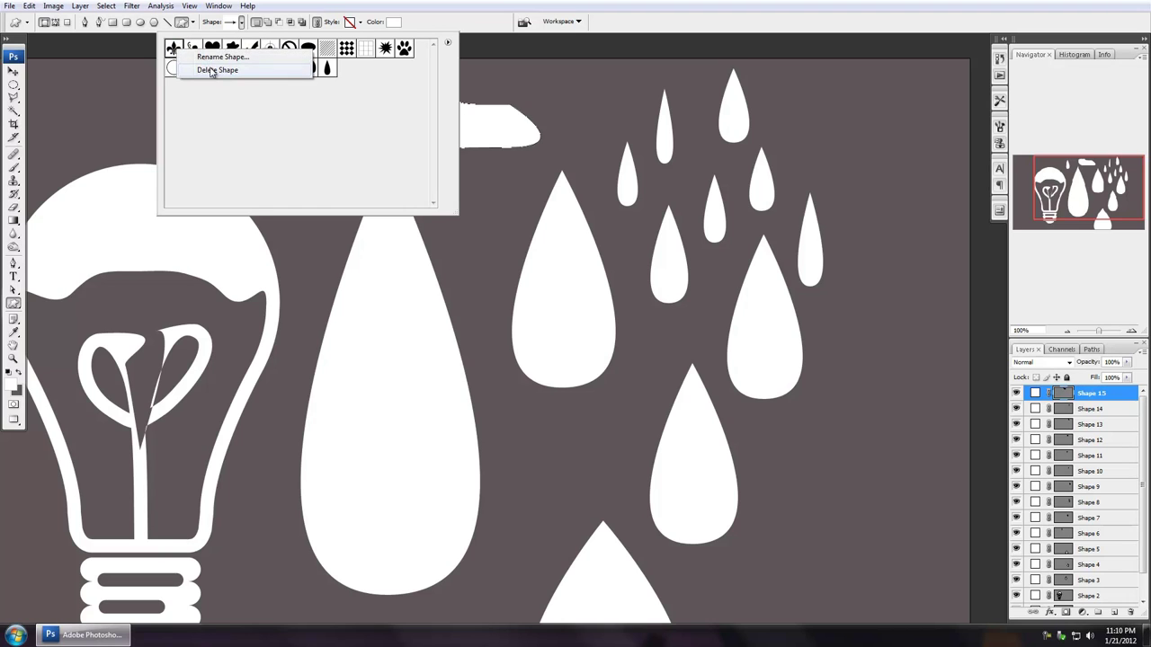
{"action": "left_click", "coordinate": [212, 71]}
{"action": "left_click", "coordinate": [208, 70]}
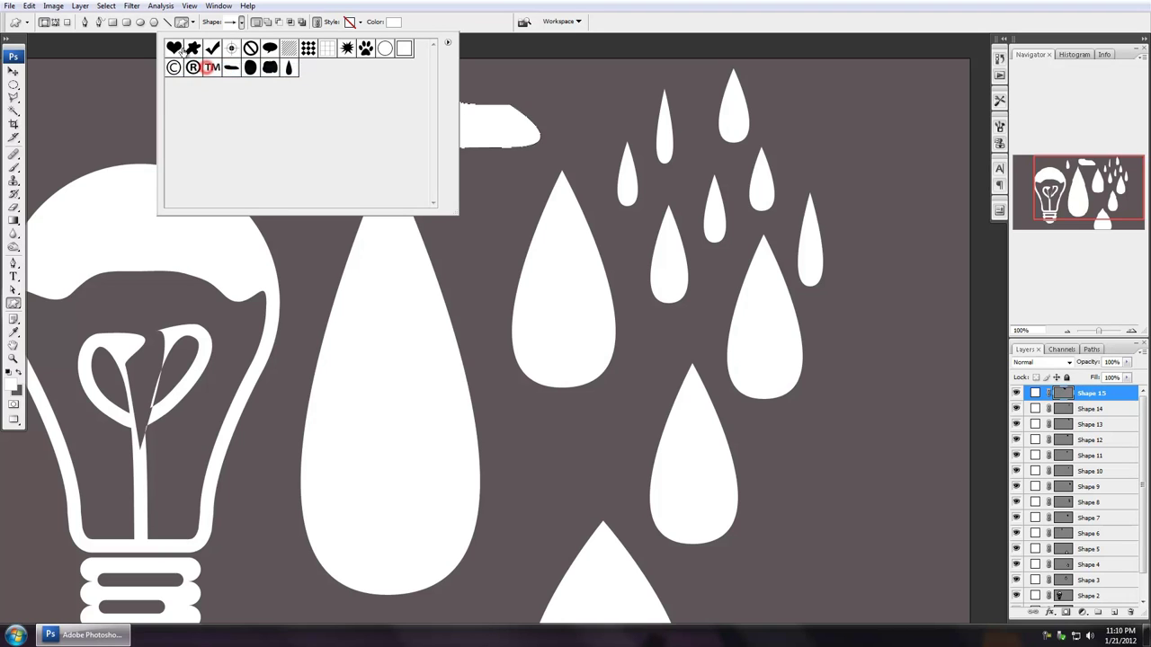
{"action": "left_click", "coordinate": [211, 70]}
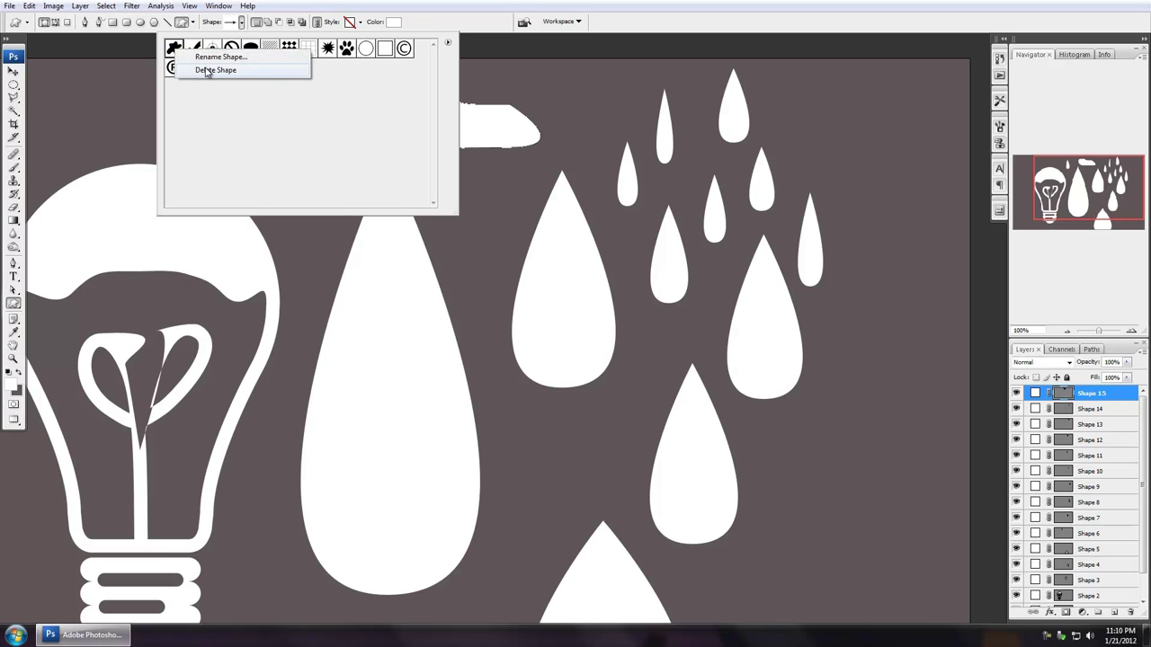
{"action": "left_click", "coordinate": [207, 72]}
{"action": "left_click", "coordinate": [205, 71]}
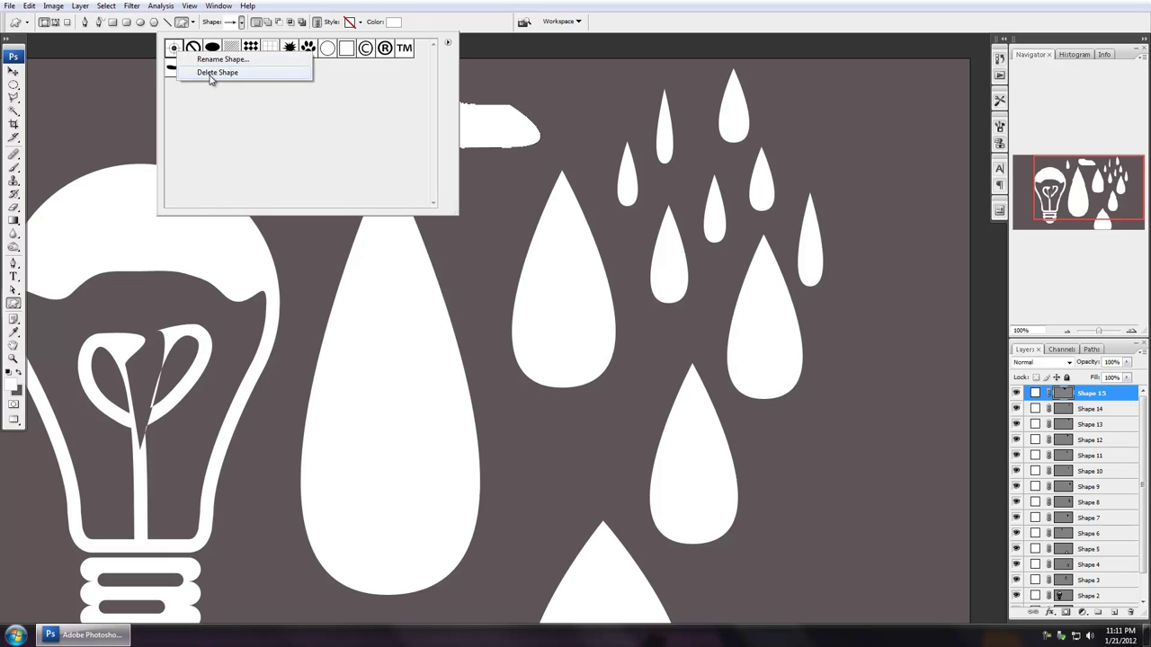
{"action": "left_click", "coordinate": [208, 73]}
{"action": "left_click", "coordinate": [205, 71]}
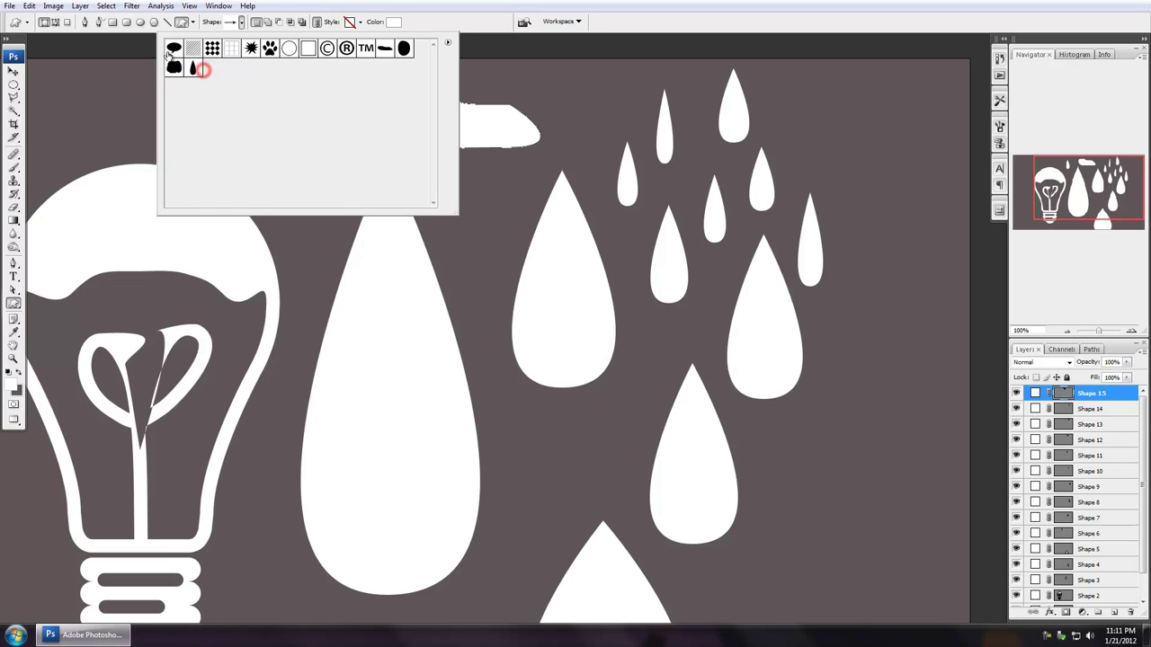
{"action": "left_click", "coordinate": [205, 70]}
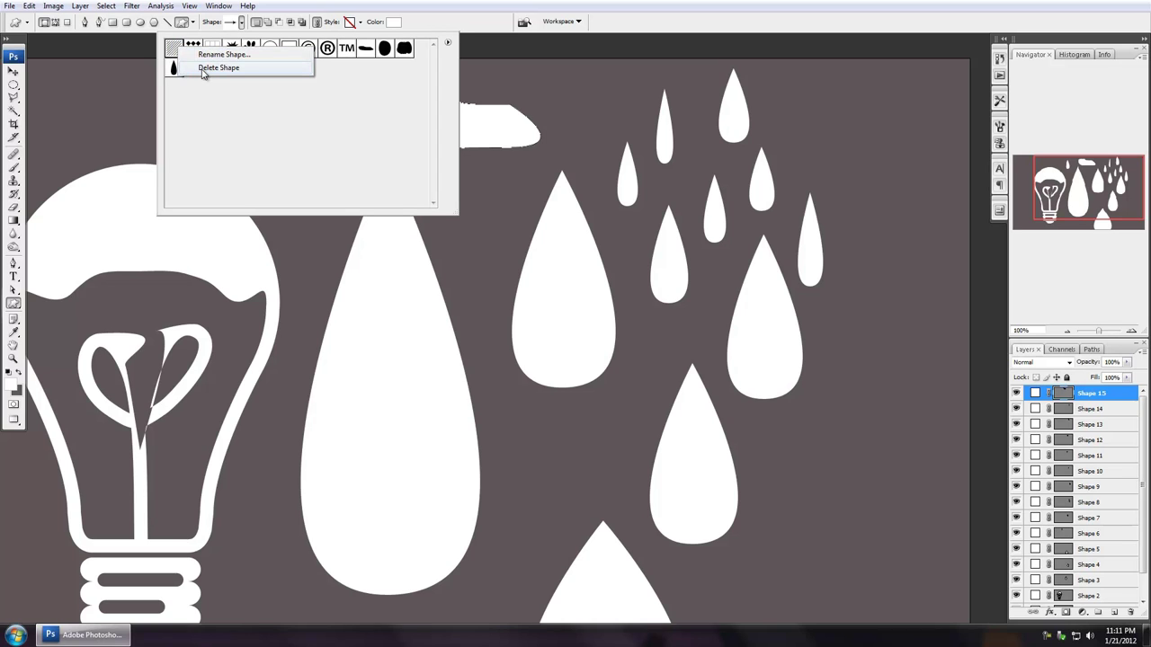
{"action": "left_click", "coordinate": [205, 69]}
{"action": "left_click", "coordinate": [205, 71]}
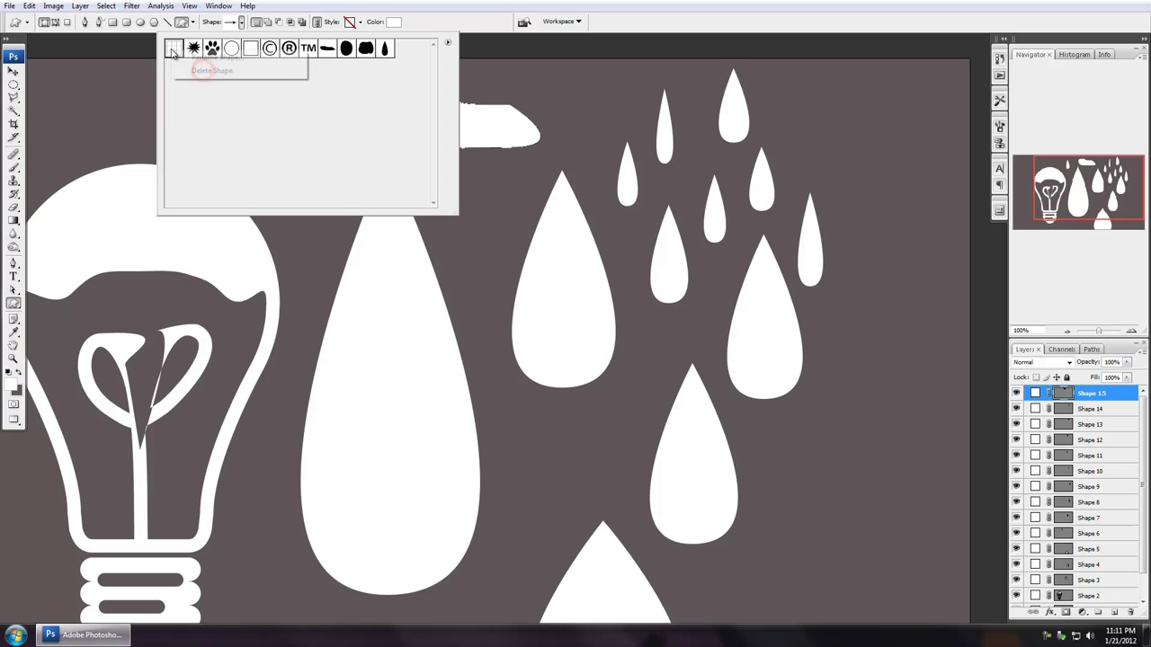
{"action": "left_click", "coordinate": [207, 71]}
{"action": "left_click", "coordinate": [205, 72]}
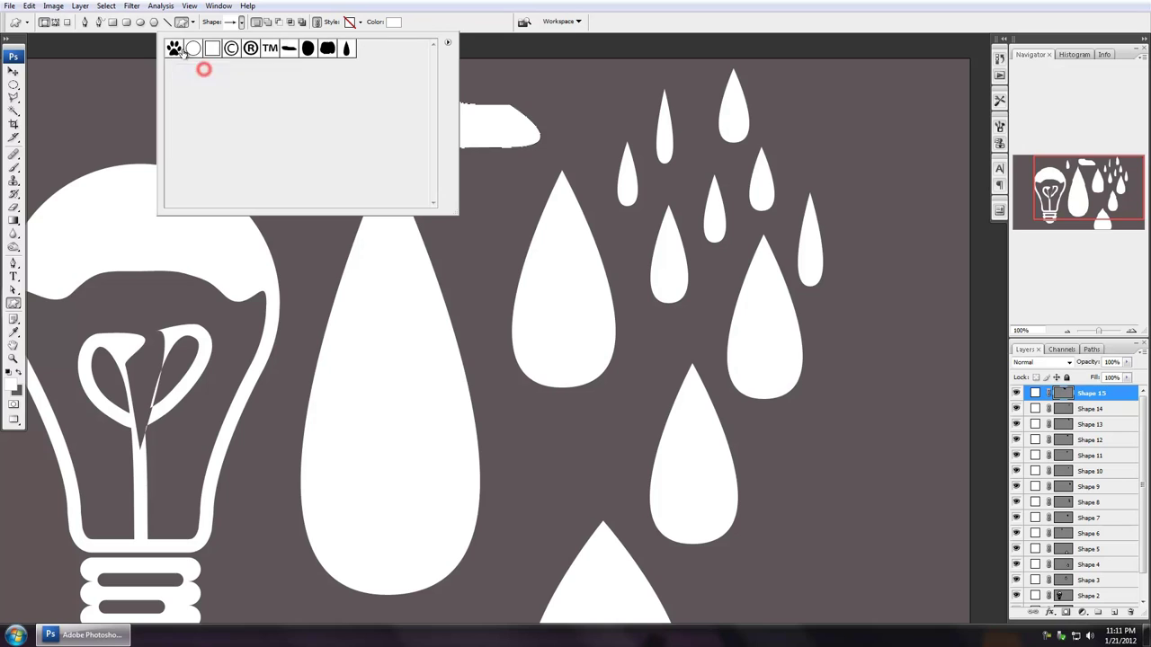
- Delete the last stock shapes, including the square, ©, ® and TM symbols
{"action": "right_click", "coordinate": [173, 48]}
{"action": "left_click", "coordinate": [202, 70]}
{"action": "right_click", "coordinate": [174, 48]}
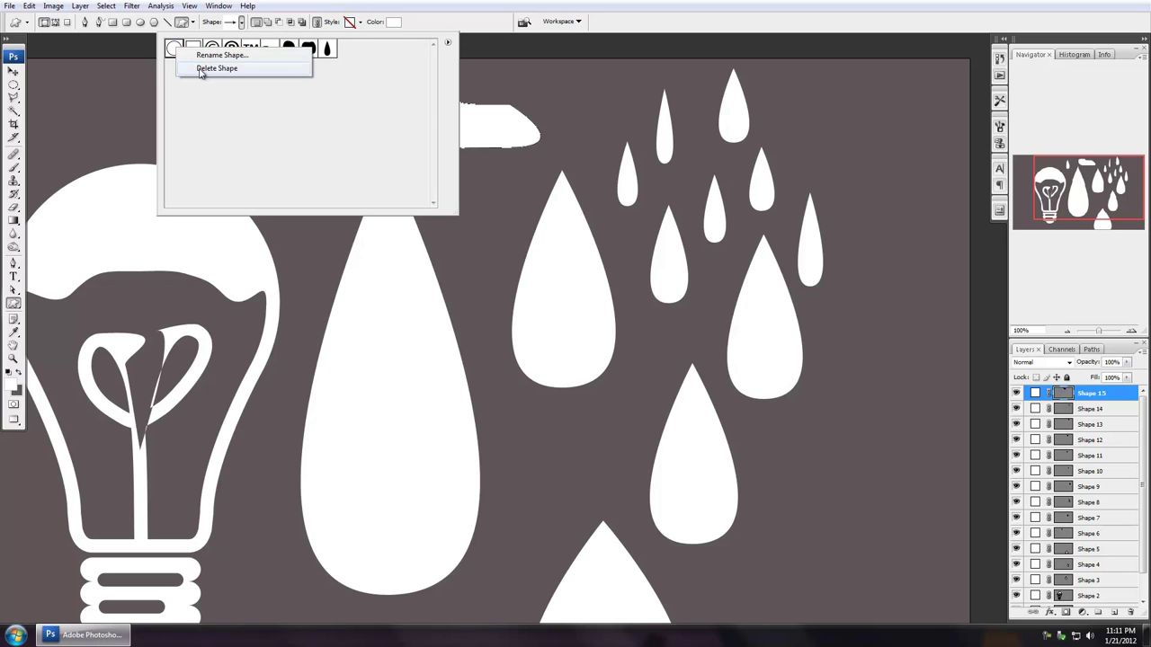
{"action": "left_click", "coordinate": [203, 71]}
{"action": "right_click", "coordinate": [174, 48]}
{"action": "left_click", "coordinate": [209, 72]}
{"action": "right_click", "coordinate": [173, 47]}
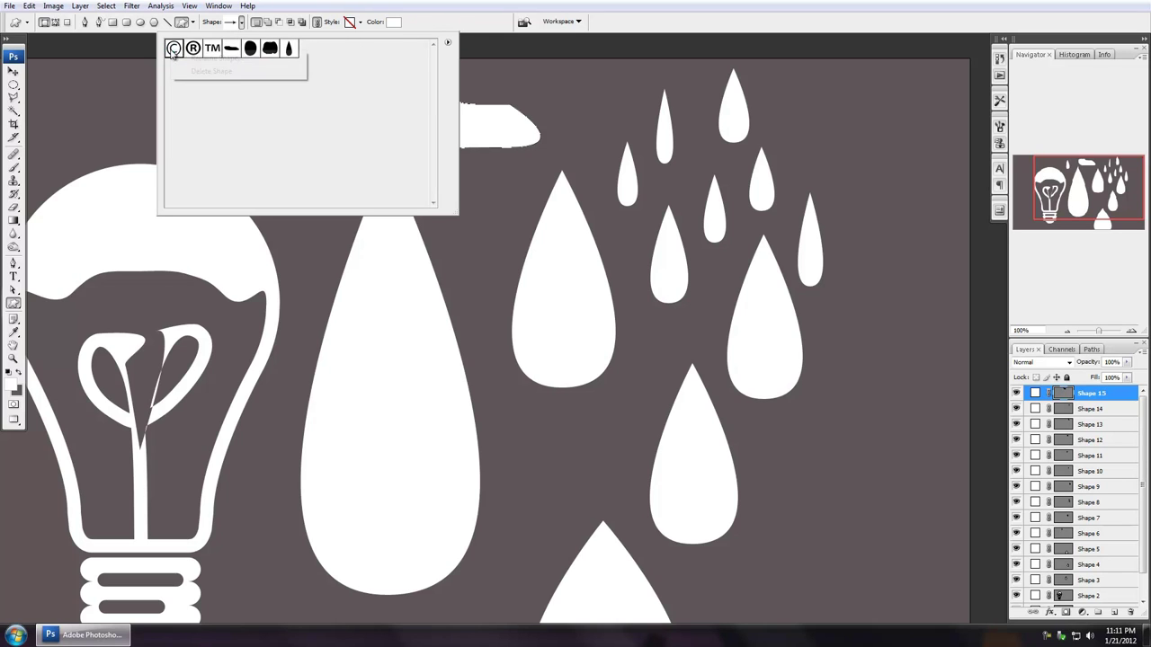
{"action": "left_click", "coordinate": [198, 71]}
{"action": "right_click", "coordinate": [174, 47]}
{"action": "left_click", "coordinate": [213, 72]}
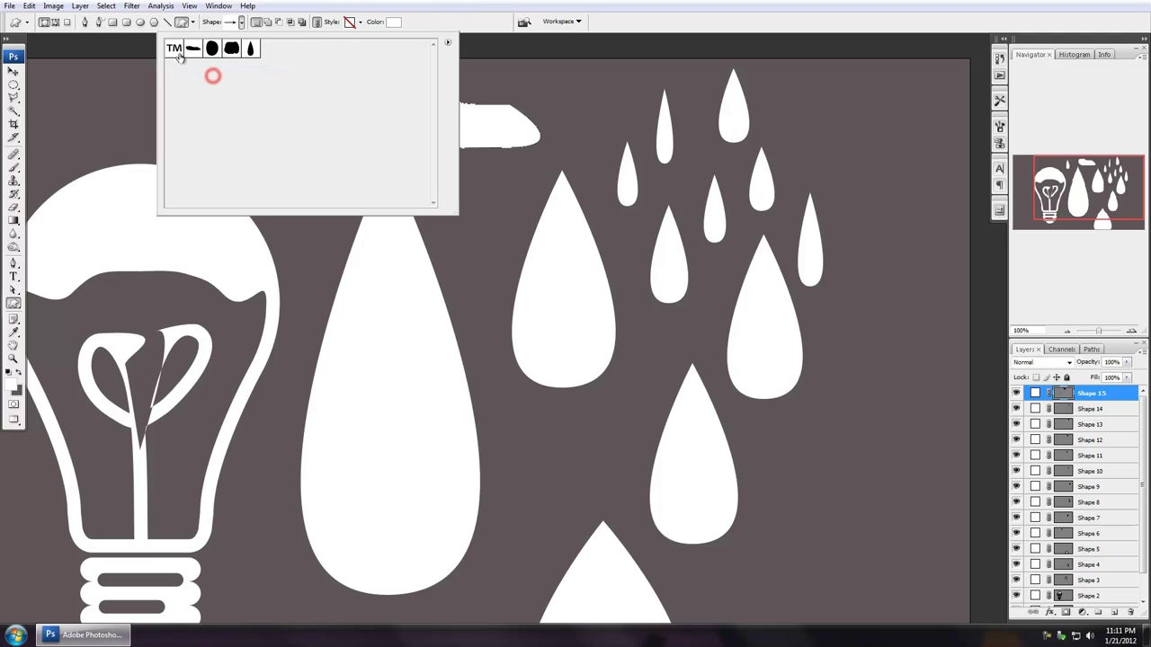
{"action": "right_click", "coordinate": [174, 48]}
{"action": "left_click", "coordinate": [212, 72]}
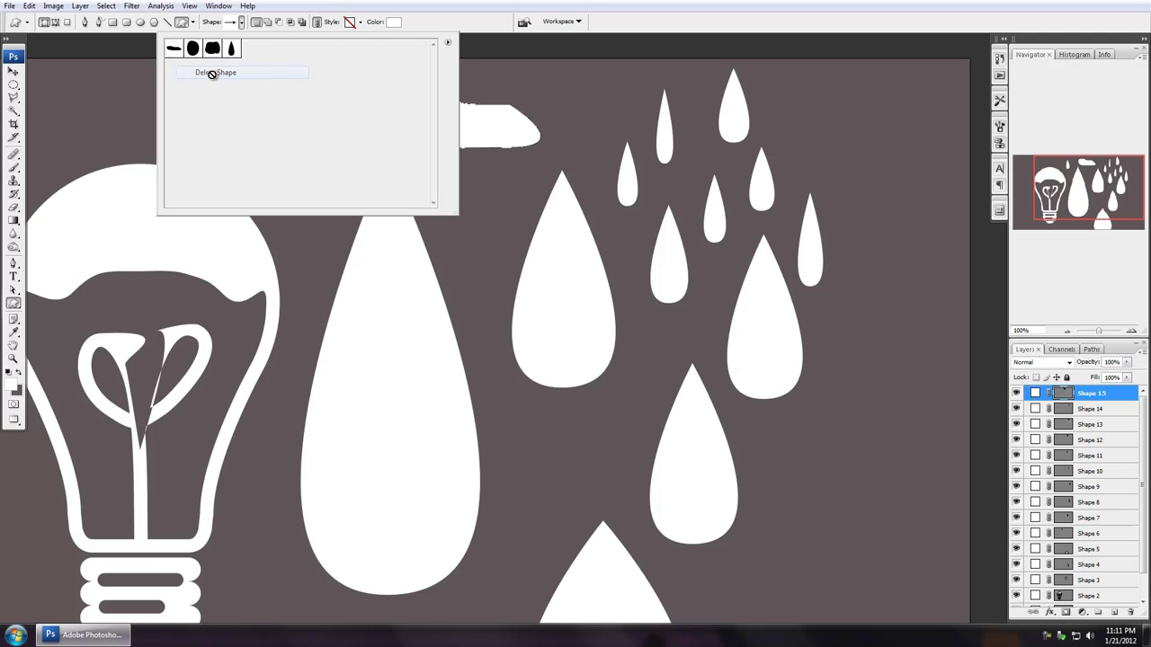
- Save the four remaining shapes as a new set named 'LDans Light' and close the picker
{"action": "left_click", "coordinate": [449, 42]}
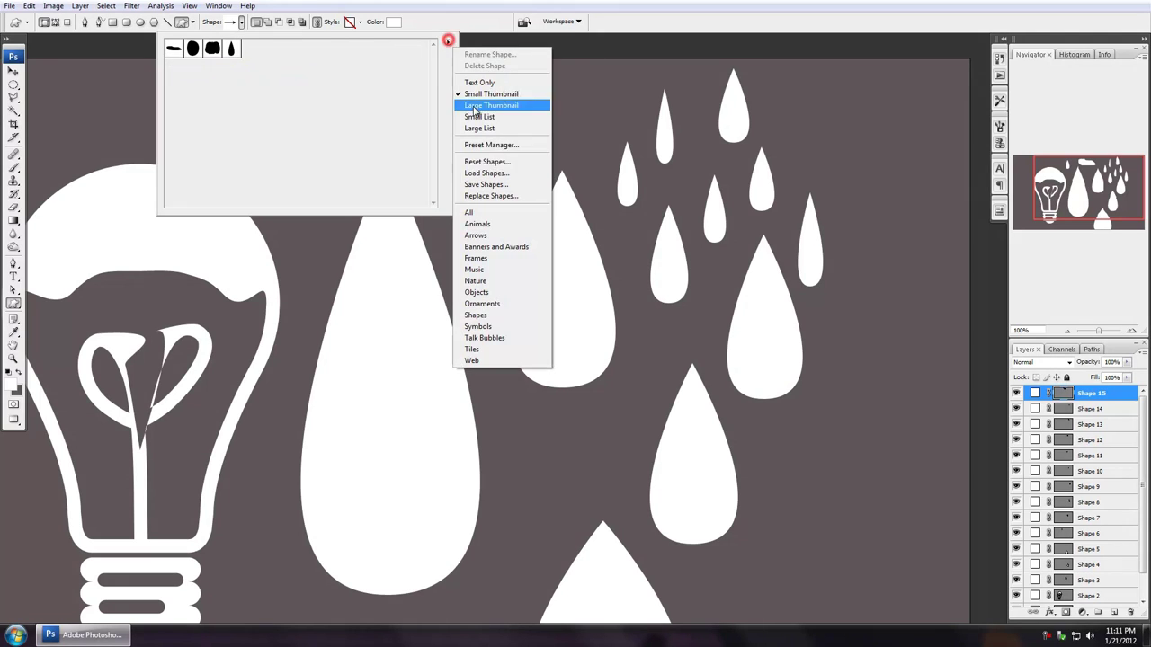
{"action": "left_click", "coordinate": [496, 183]}
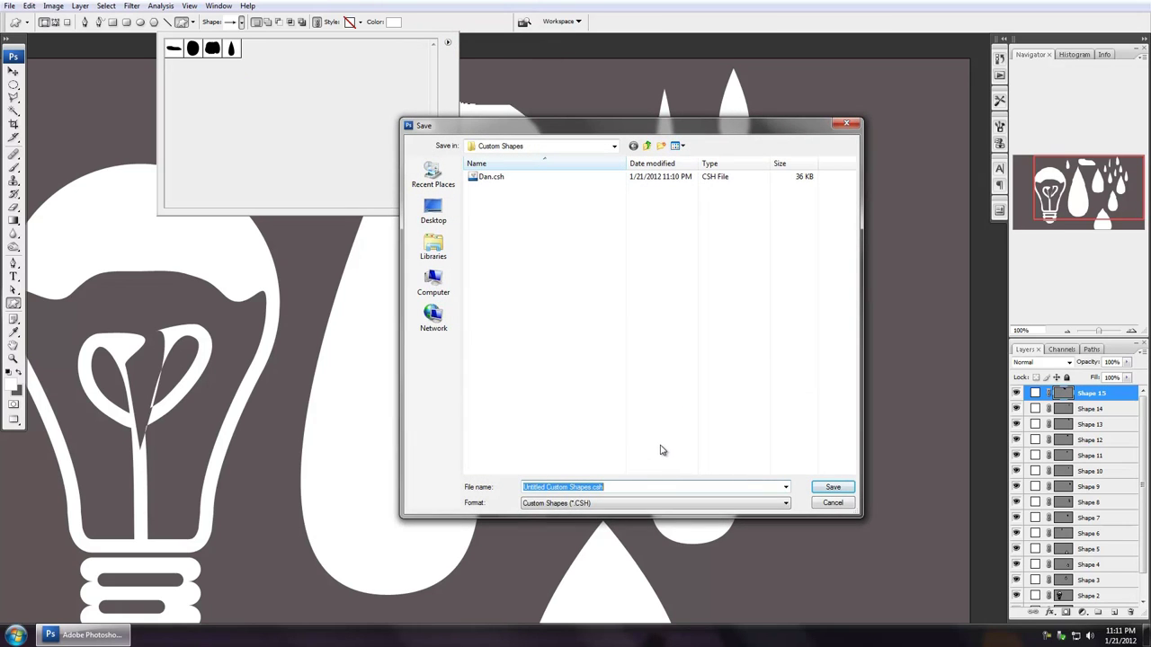
{"action": "type", "text": "LDan"}
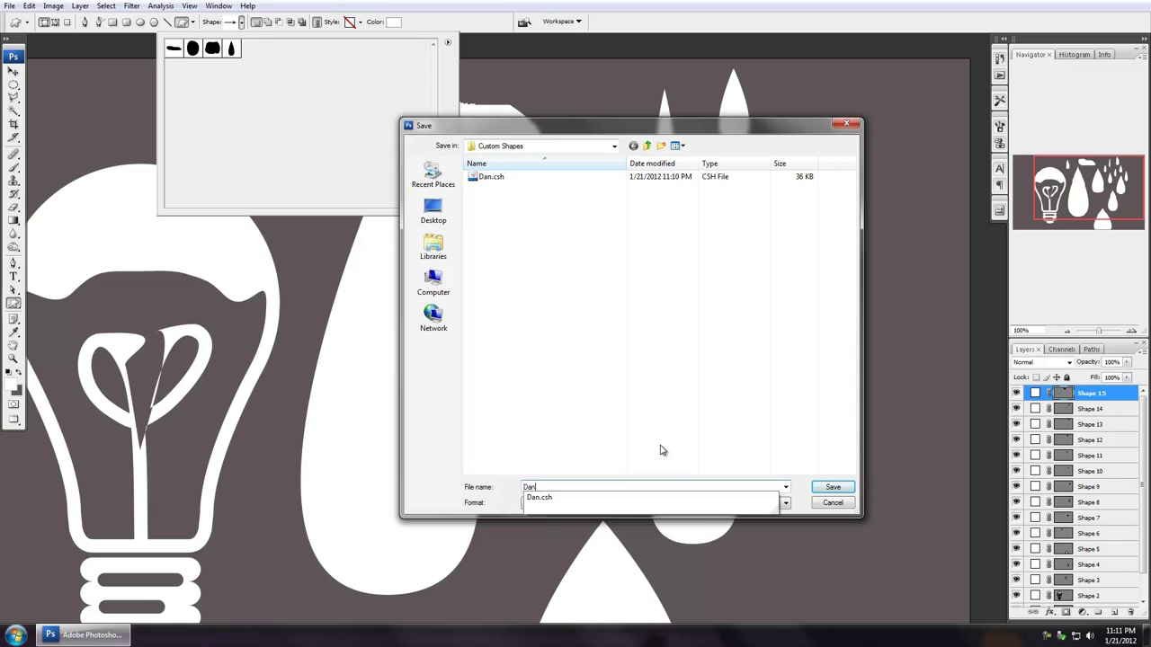
{"action": "type", "text": "s Light"}
{"action": "key", "text": "Return"}
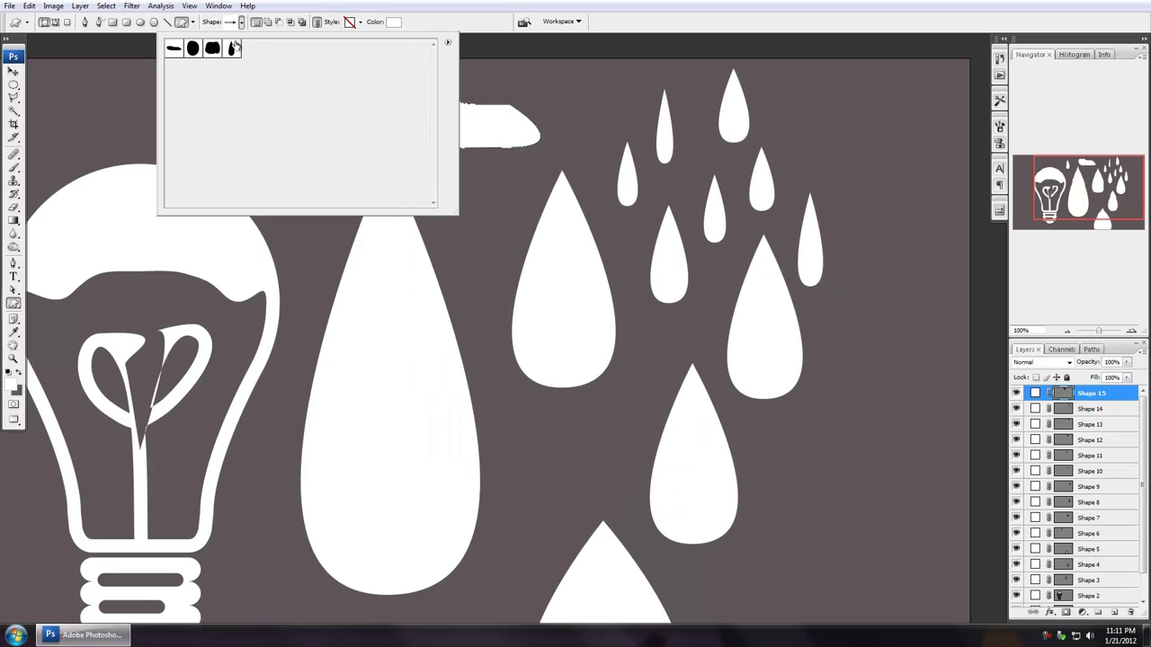
{"action": "left_click", "coordinate": [241, 21]}
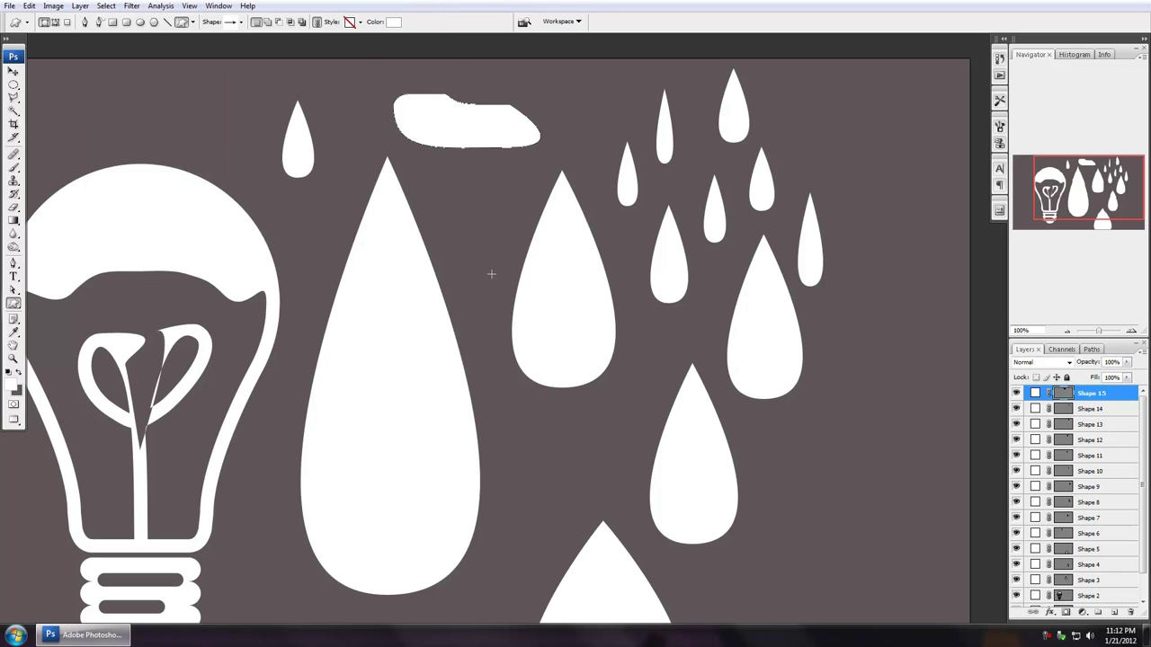
- Set the foreground colour to a strong red
{"action": "left_click_drag", "start_coordinate": [211, 241], "coordinate": [447, 172]}
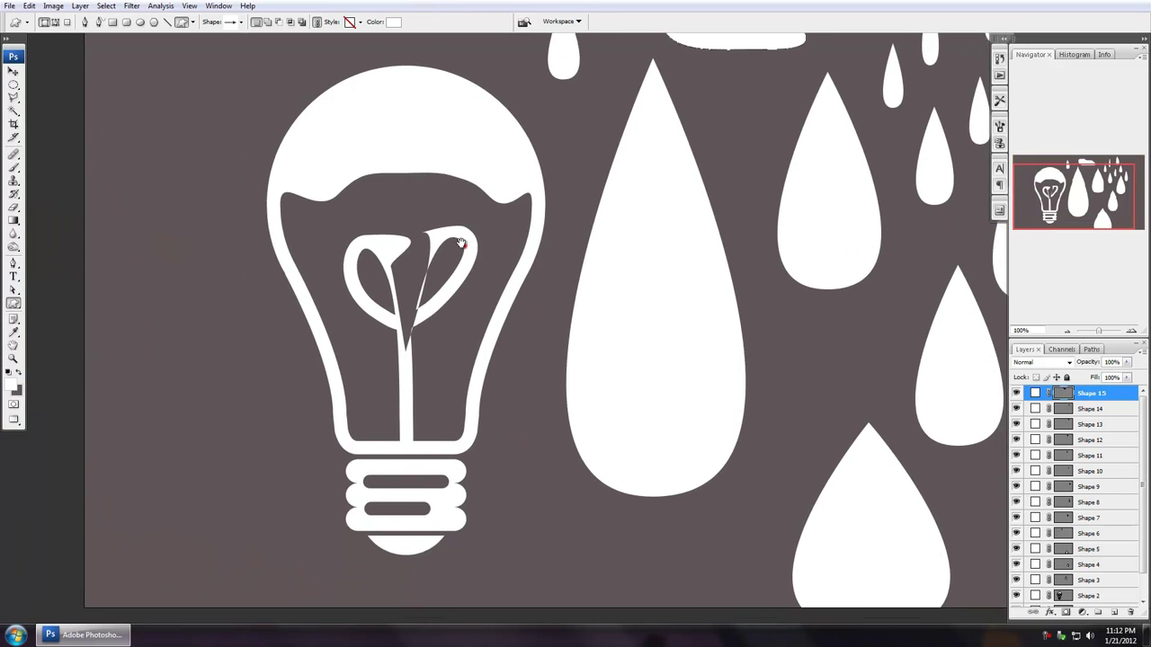
{"action": "left_click_drag", "start_coordinate": [460, 243], "coordinate": [495, 277]}
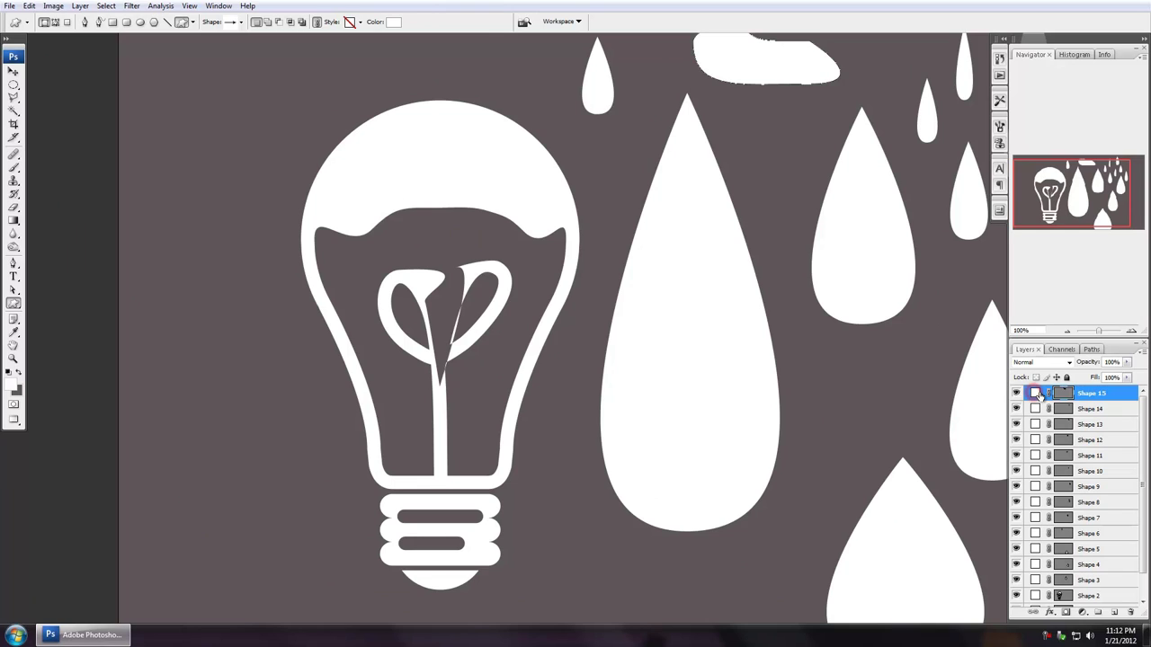
{"action": "left_click", "coordinate": [14, 388]}
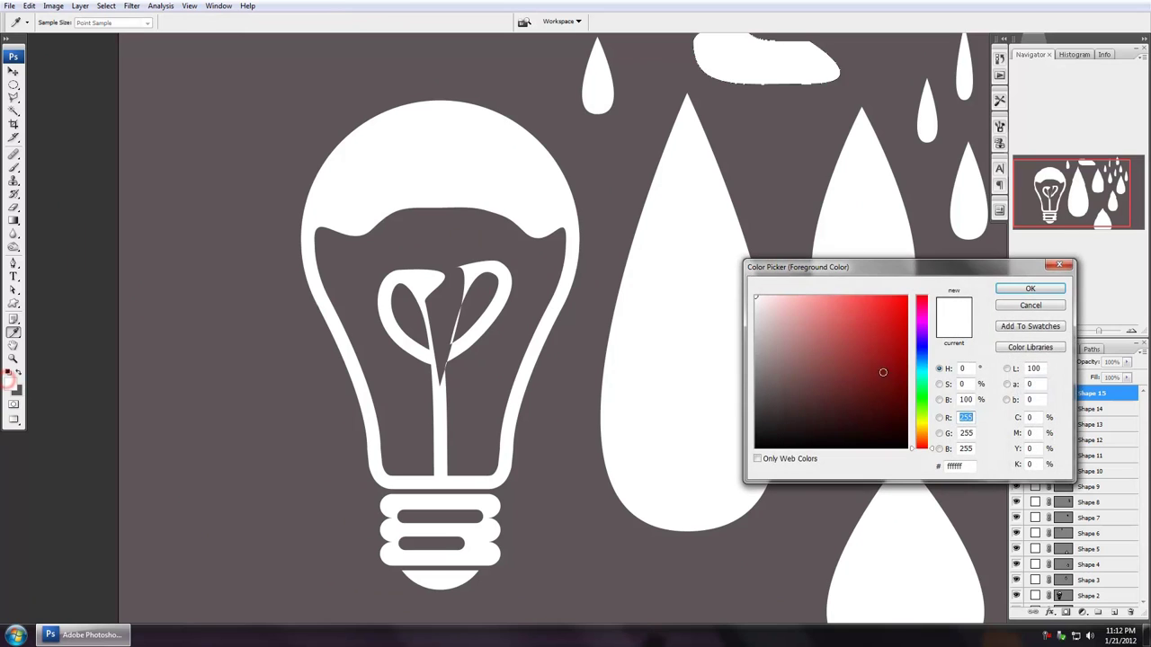
{"action": "left_click", "coordinate": [906, 315]}
{"action": "left_click", "coordinate": [1030, 289]}
- Fill the cloud shape and the light bulb's Shape 2 layer with red
{"action": "key", "text": "u"}
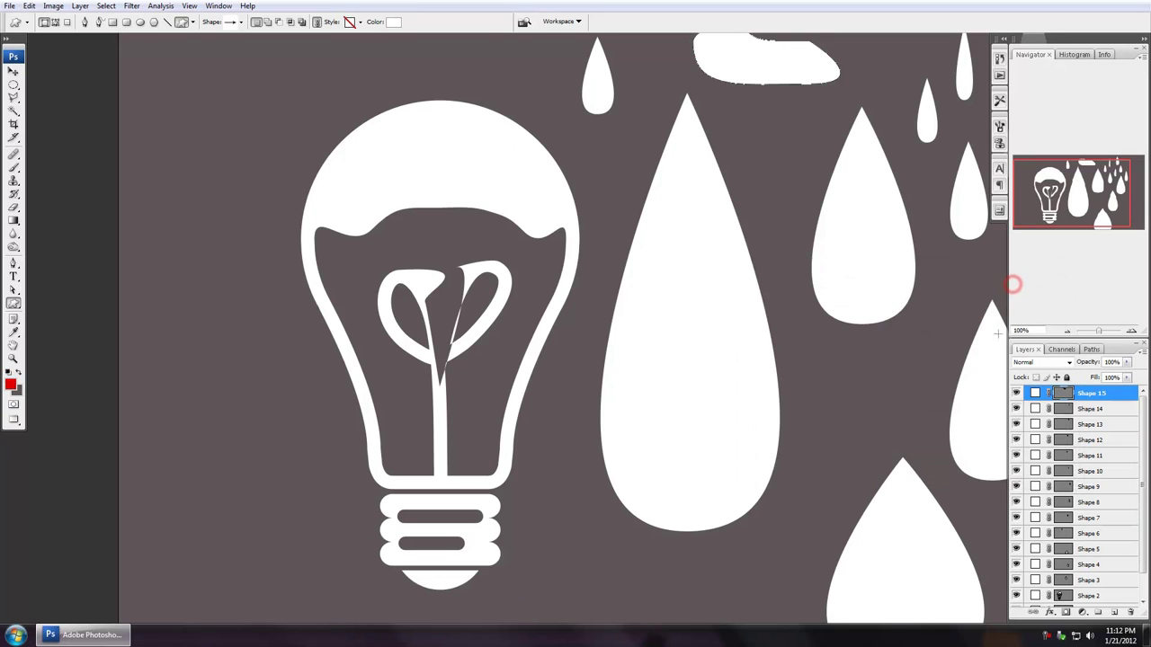
{"action": "key", "text": "alt+BackSpace"}
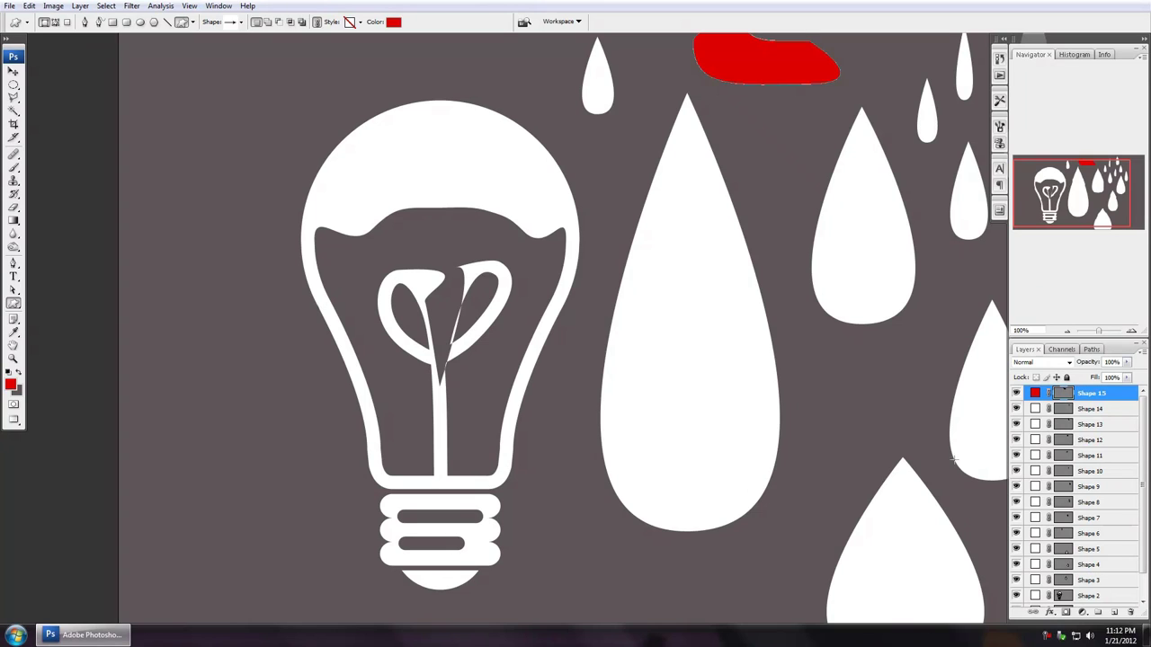
{"action": "left_click", "coordinate": [1064, 595]}
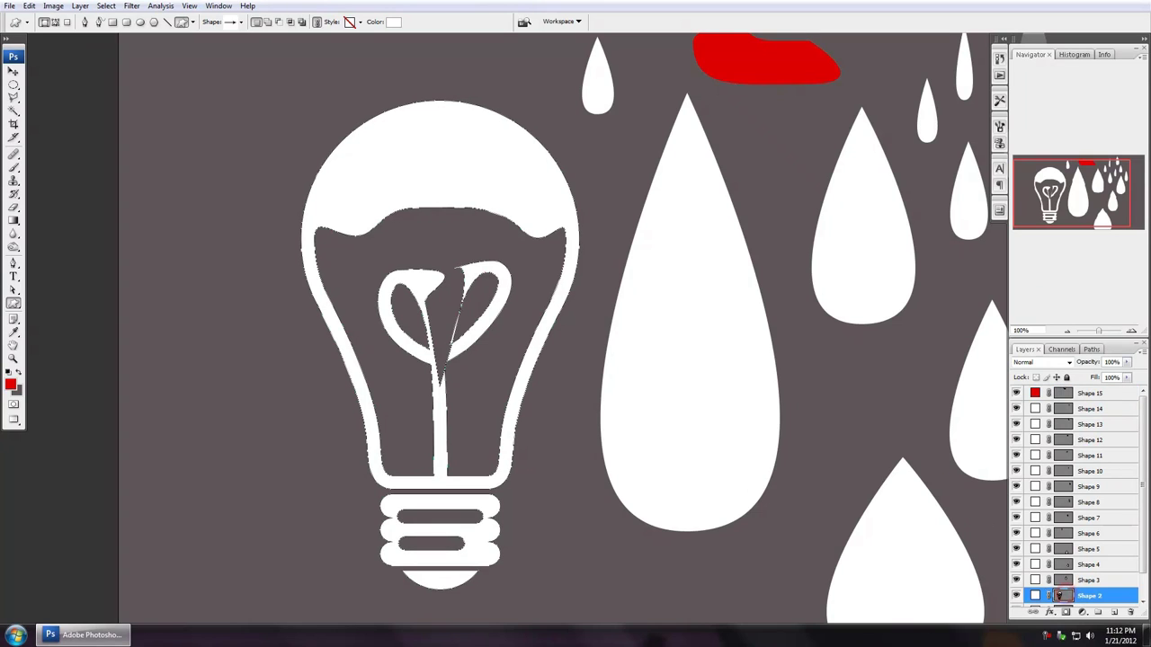
{"action": "key", "text": "alt+BackSpace"}
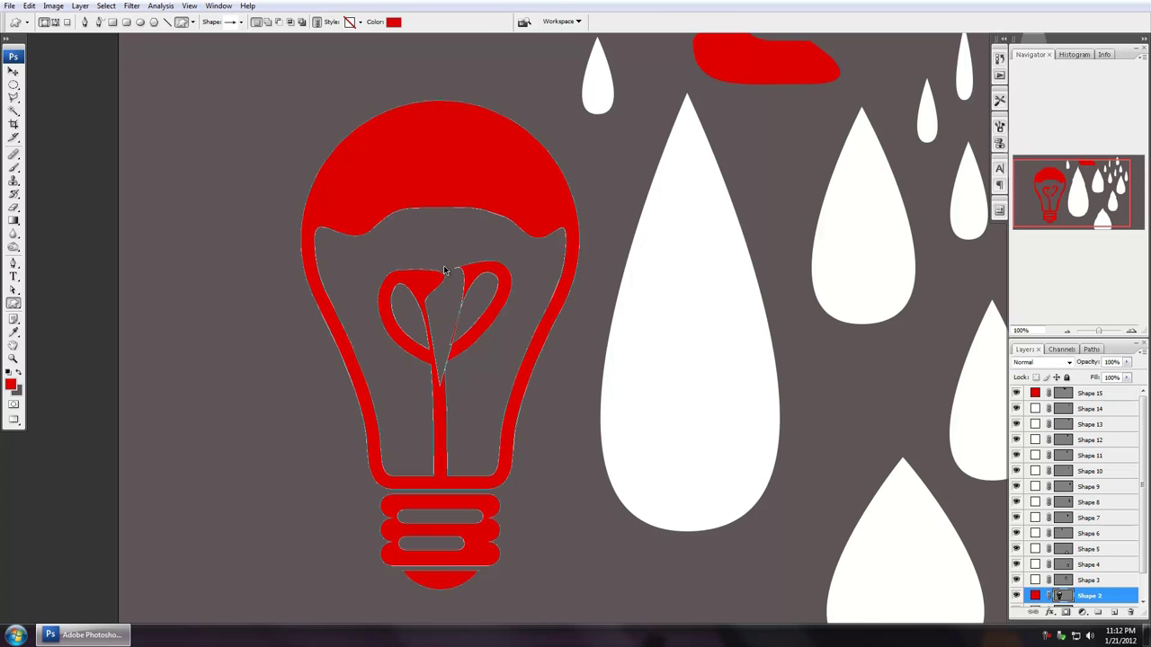
{"action": "key", "text": "Return"}
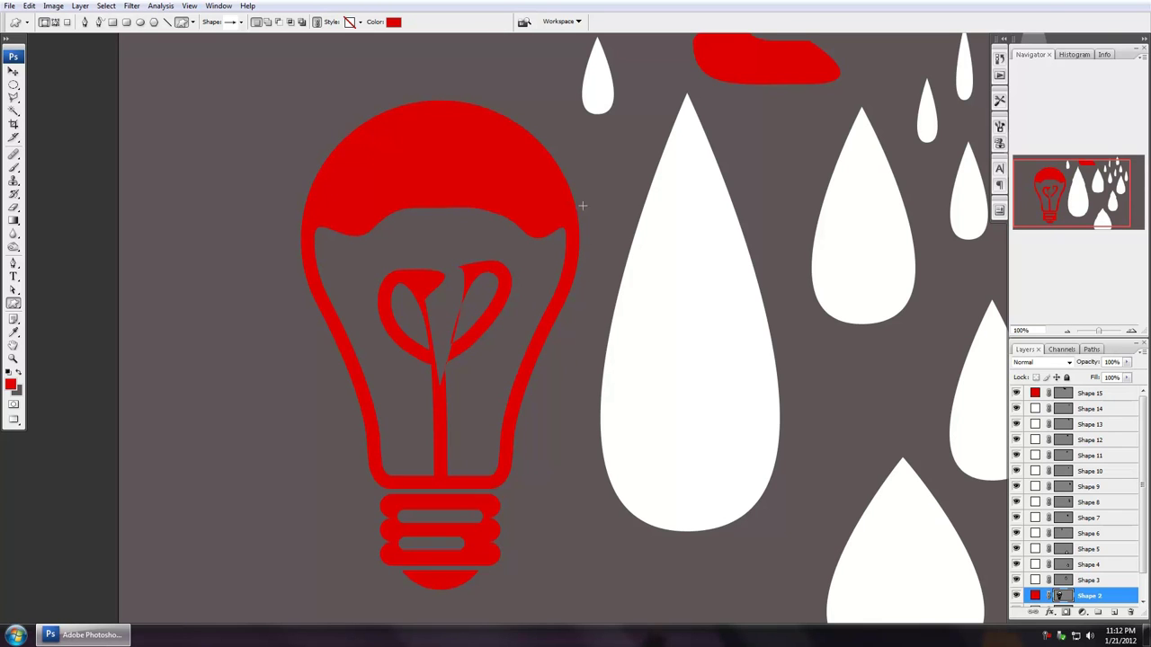
- Switch to anchor-point path drawing and bring up the Windows program list
{"action": "left_click_drag", "start_coordinate": [604, 174], "coordinate": [404, 222]}
{"action": "left_click_drag", "start_coordinate": [527, 195], "coordinate": [599, 190]}
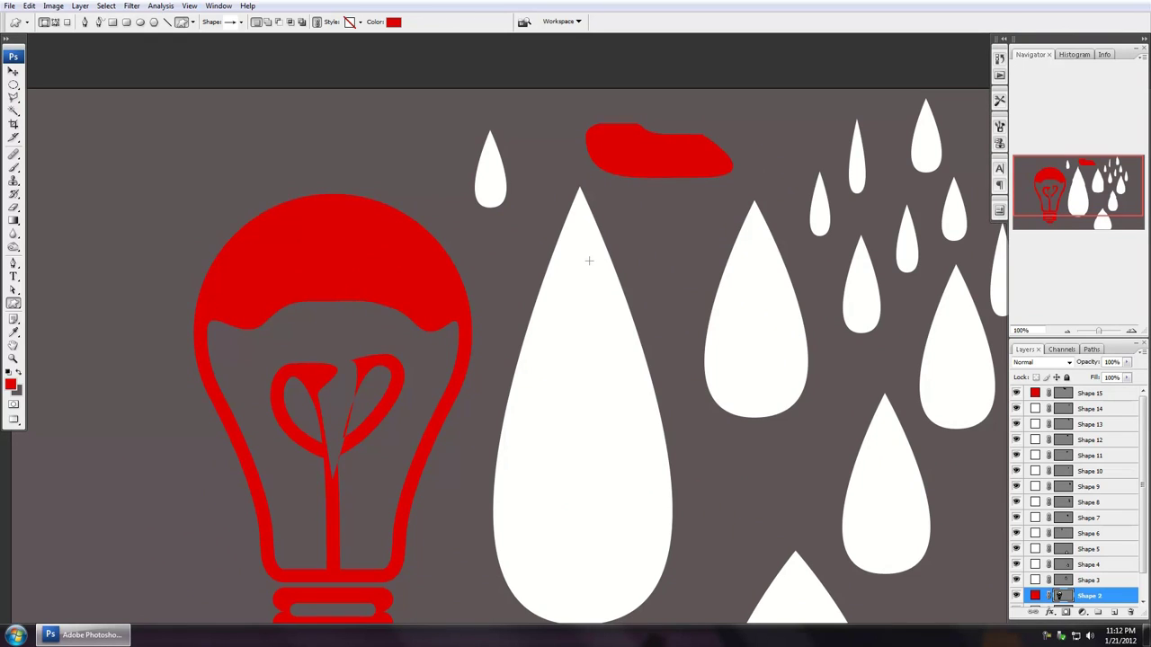
{"action": "left_click", "coordinate": [13, 263]}
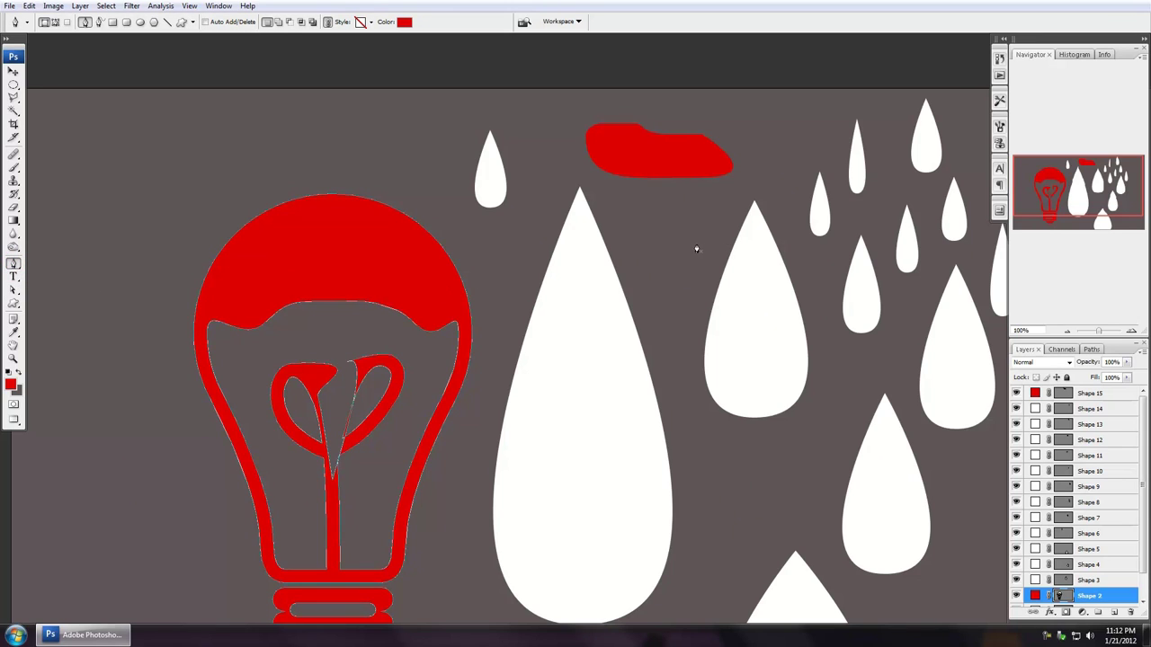
{"action": "left_click", "coordinate": [16, 634]}
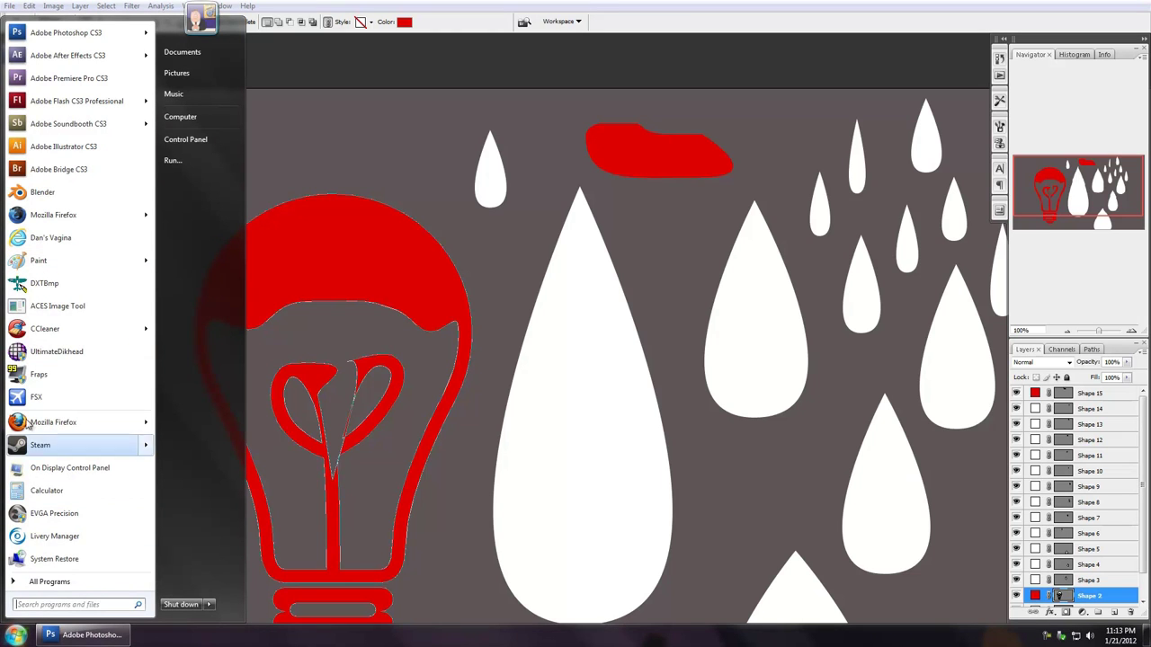
- Search Google Images for 'apple' and drag a red apple photo into the Photoshop document
{"action": "left_click", "coordinate": [51, 237]}
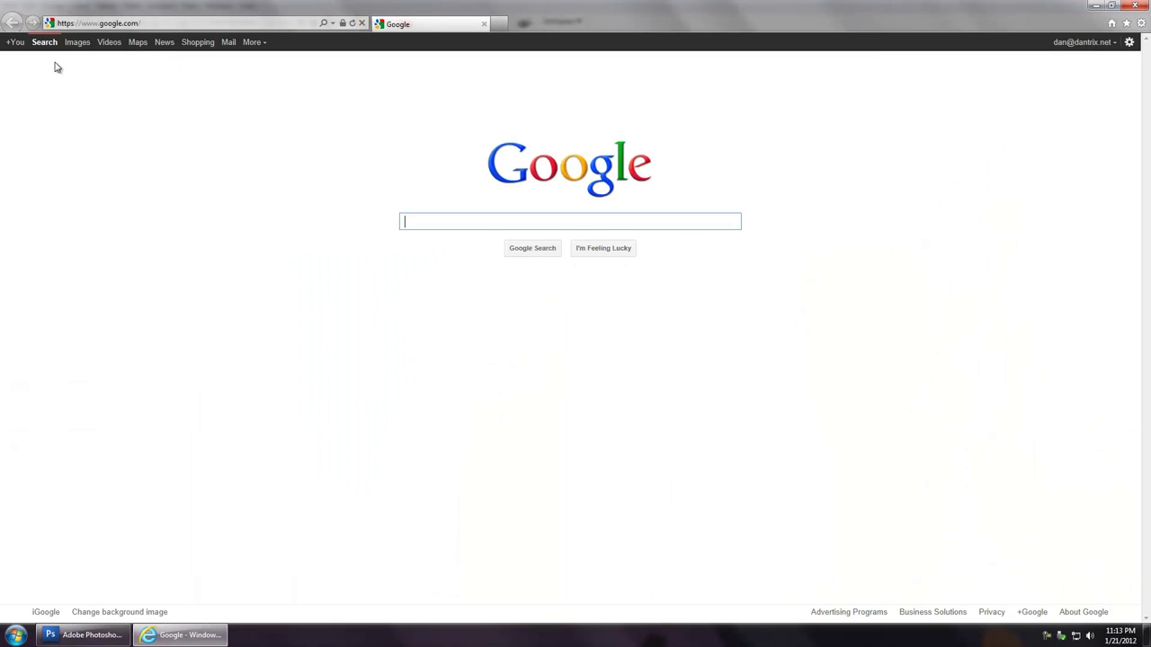
{"action": "left_click", "coordinate": [74, 43]}
{"action": "type", "text": "apple"}
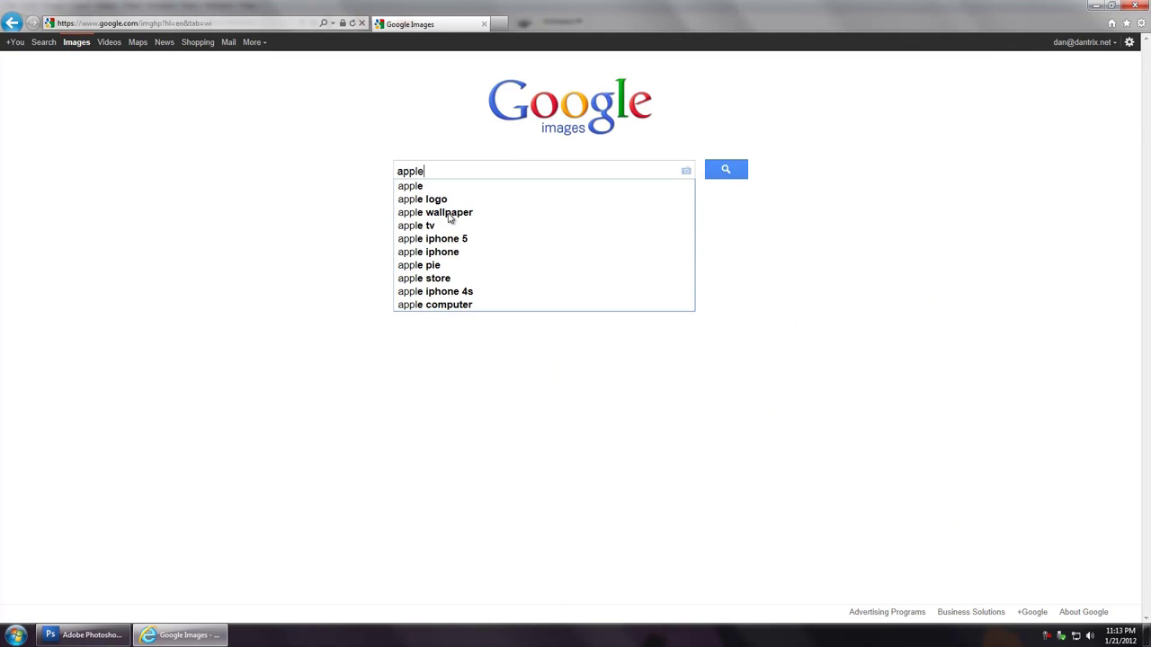
{"action": "key", "text": "Return"}
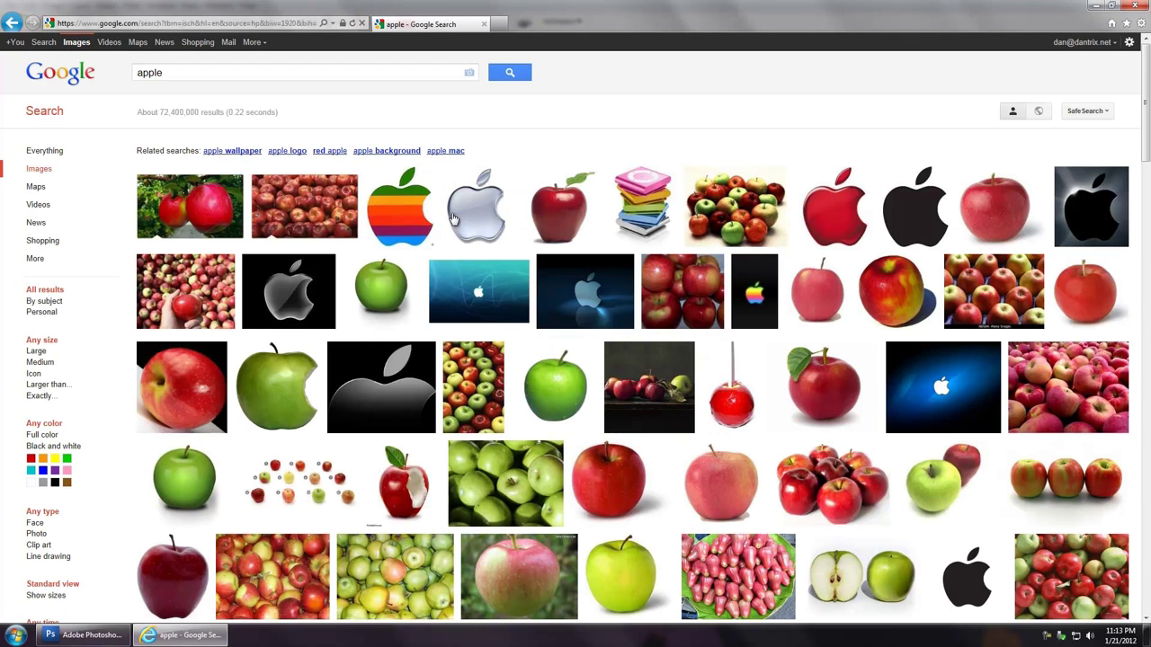
{"action": "left_click", "coordinate": [566, 214]}
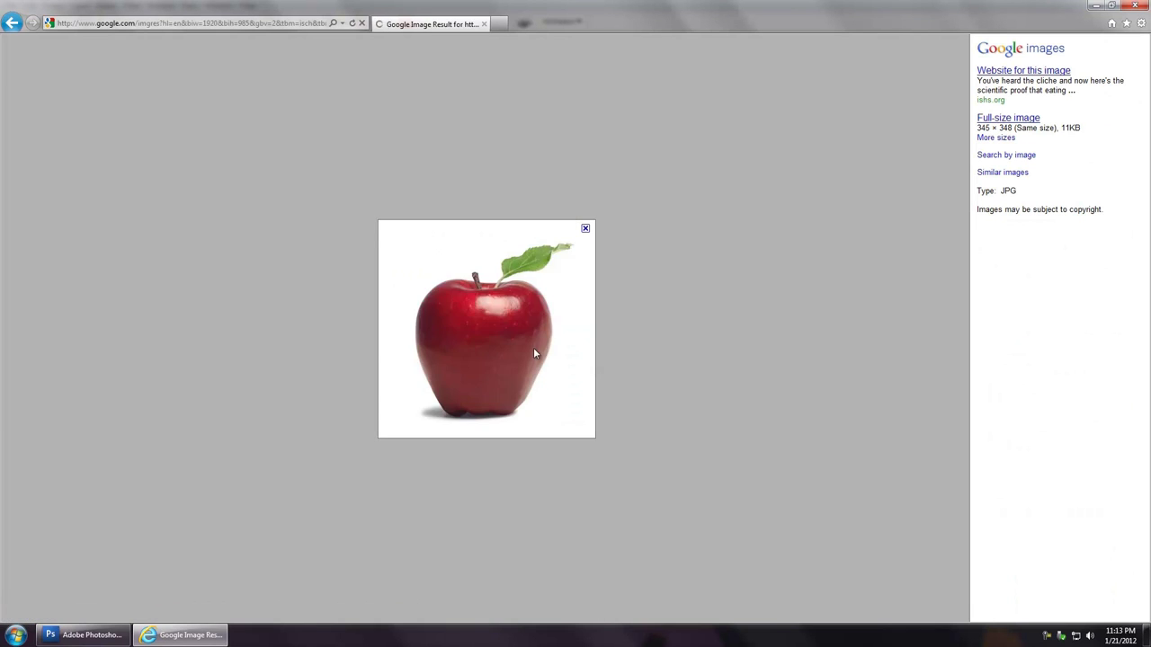
{"action": "left_click_drag", "start_coordinate": [63, 645], "coordinate": [471, 352]}
{"action": "key", "text": "v"}
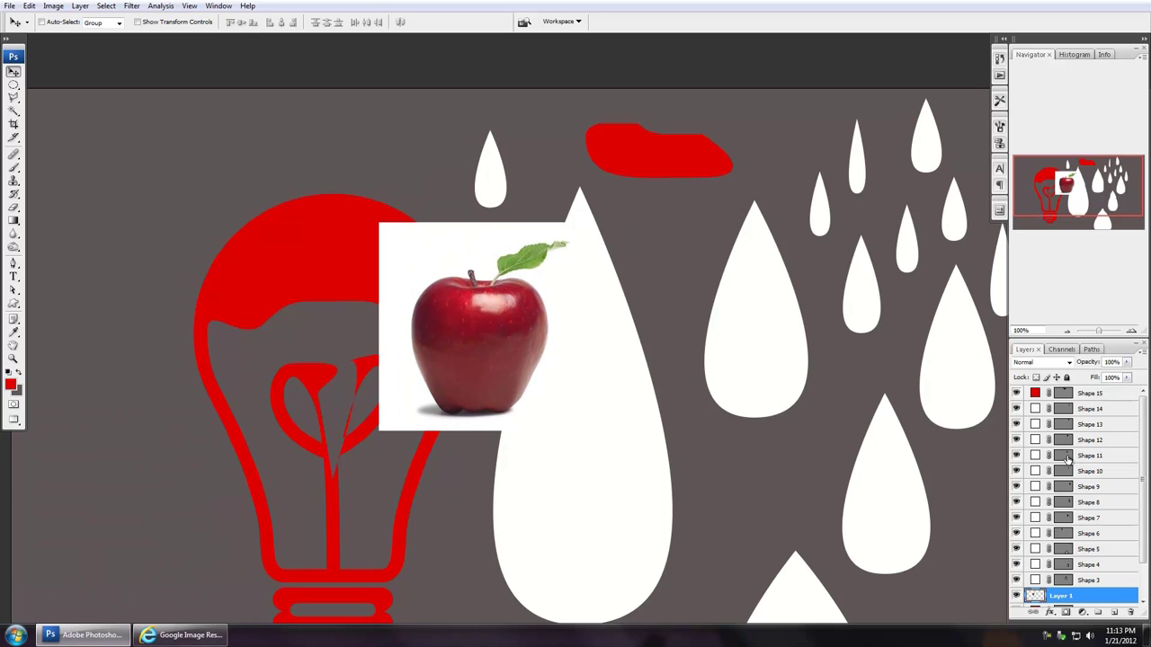
- Delete all the shape layers, Shape 1 through Shape 15, from the document
{"action": "left_click", "coordinate": [1098, 394]}
{"action": "left_click", "coordinate": [1102, 577], "text": "shift"}
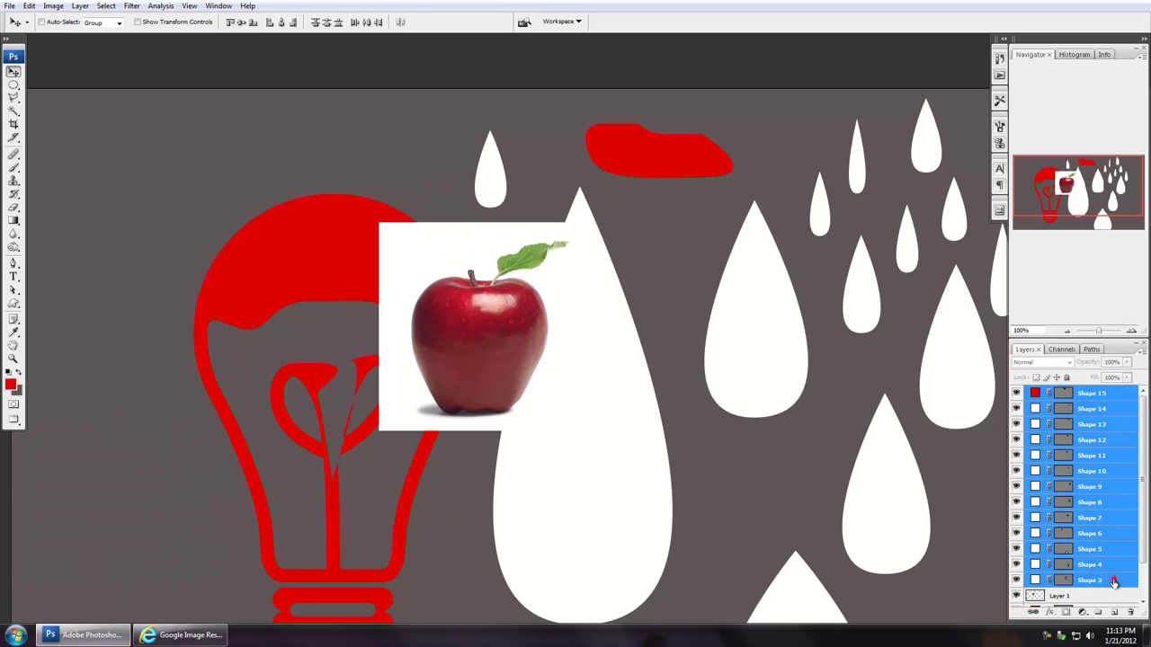
{"action": "left_click_drag", "start_coordinate": [1103, 577], "coordinate": [1130, 612]}
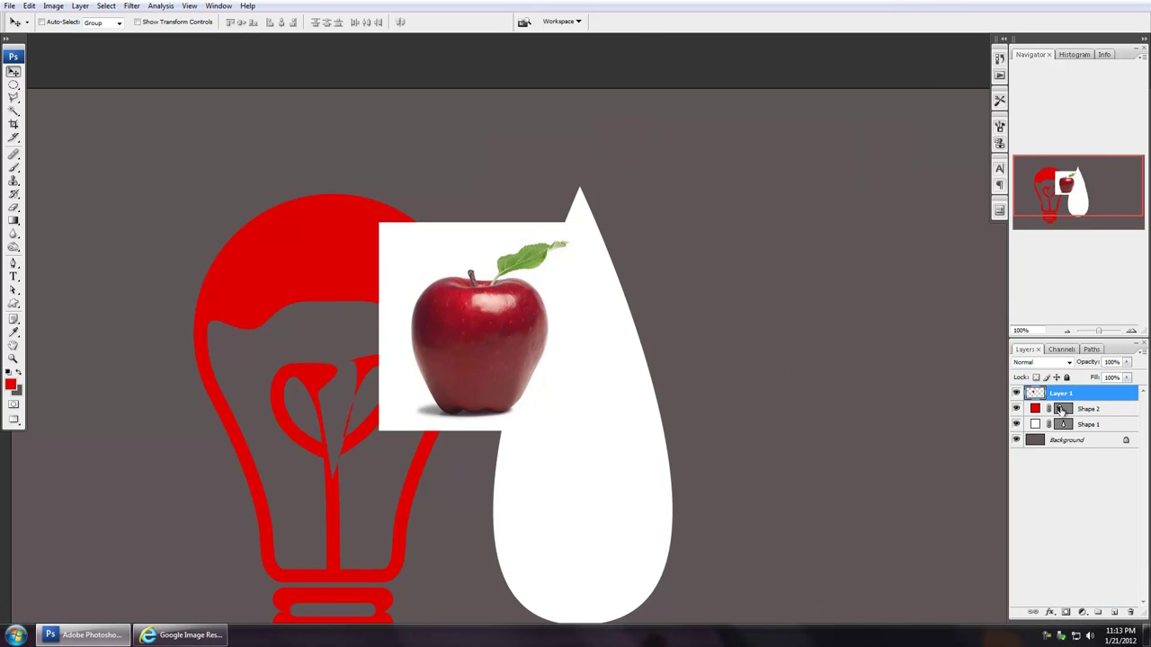
{"action": "left_click", "coordinate": [1090, 409]}
{"action": "left_click", "coordinate": [1095, 424], "text": "shift"}
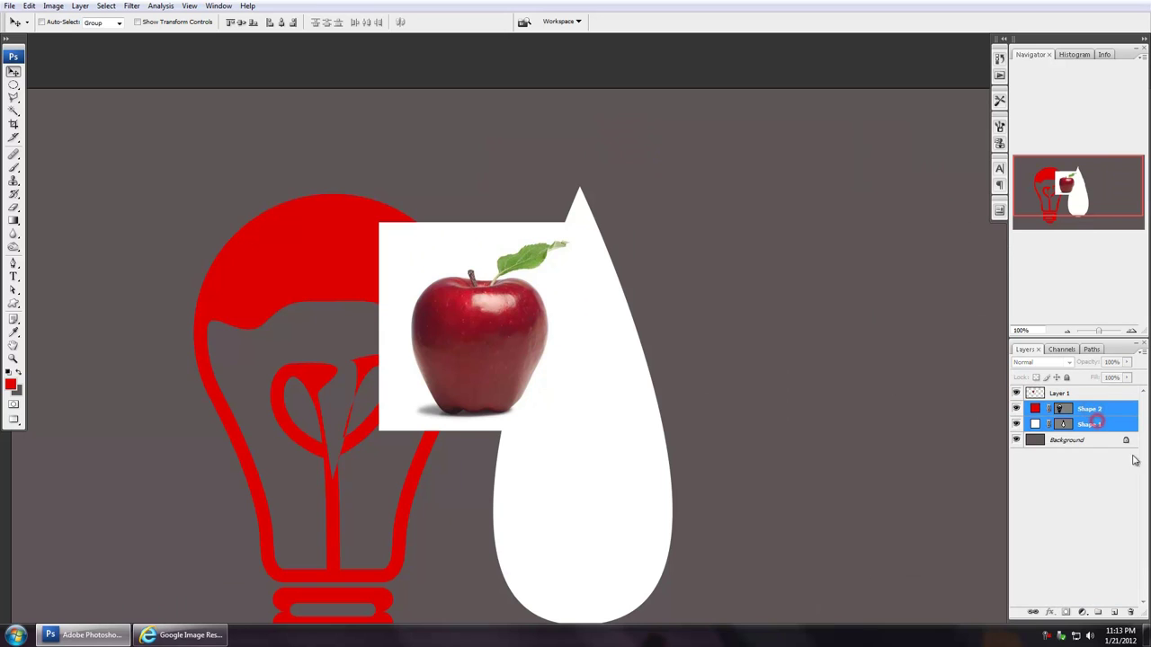
{"action": "left_click", "coordinate": [1131, 613]}
{"action": "left_click", "coordinate": [534, 241]}
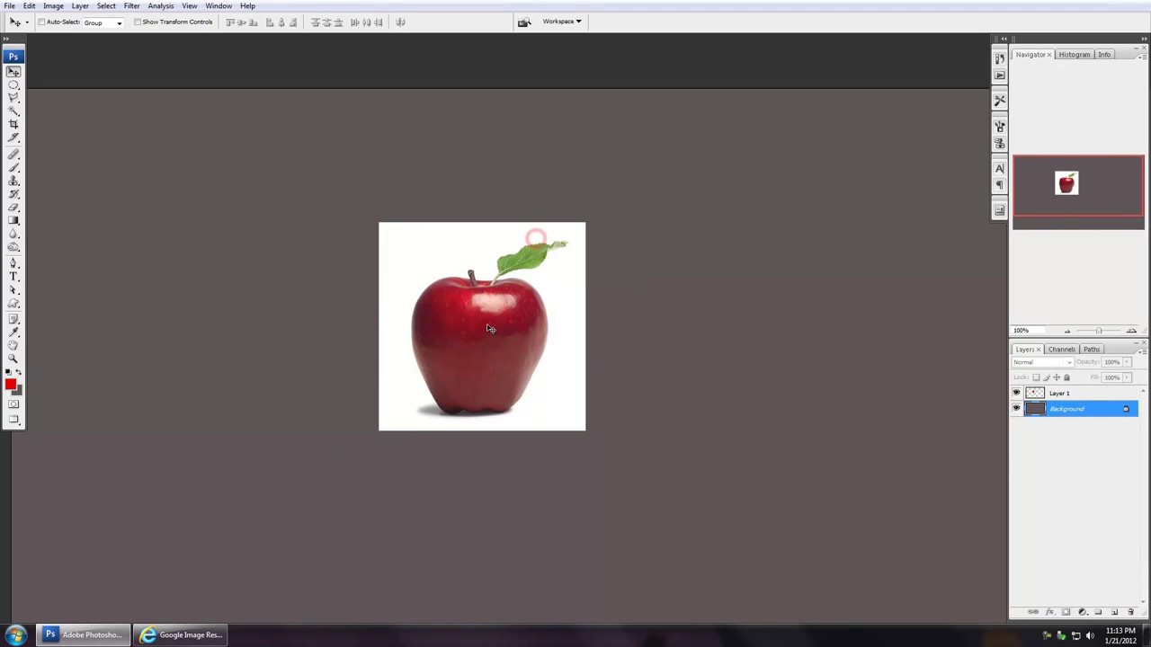
{"action": "key", "text": "Delete"}
- Nudge the apple photo slightly higher and zoom in on it for tracing
{"action": "left_click", "coordinate": [556, 241]}
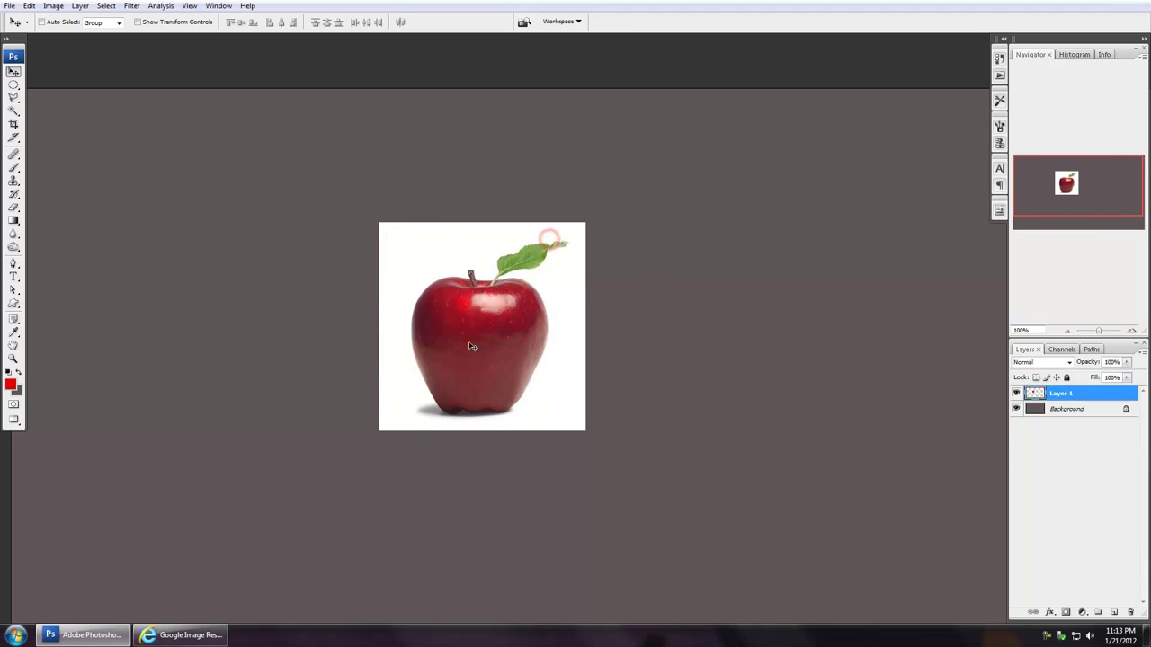
{"action": "mouse_move", "coordinate": [494, 347]}
{"action": "left_mouse_down"}
{"action": "mouse_move", "coordinate": [539, 289]}
{"action": "mouse_move", "coordinate": [494, 334]}
{"action": "left_mouse_up"}
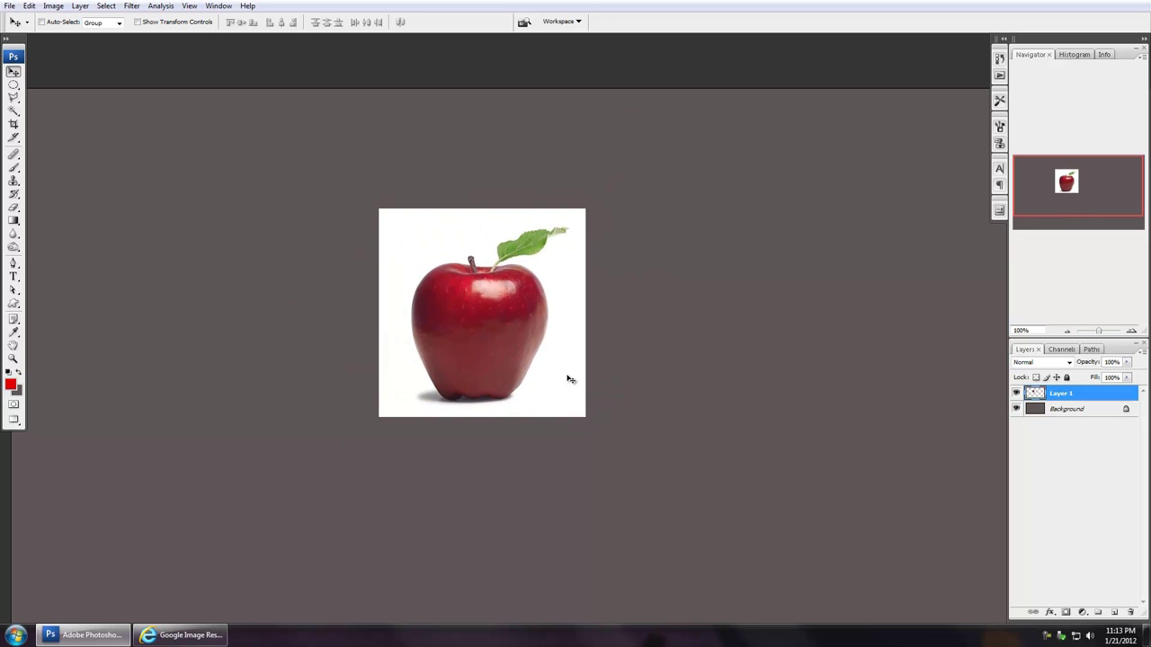
{"action": "scroll", "coordinate": [542, 358], "scroll_direction": "up", "scroll_amount": 1}
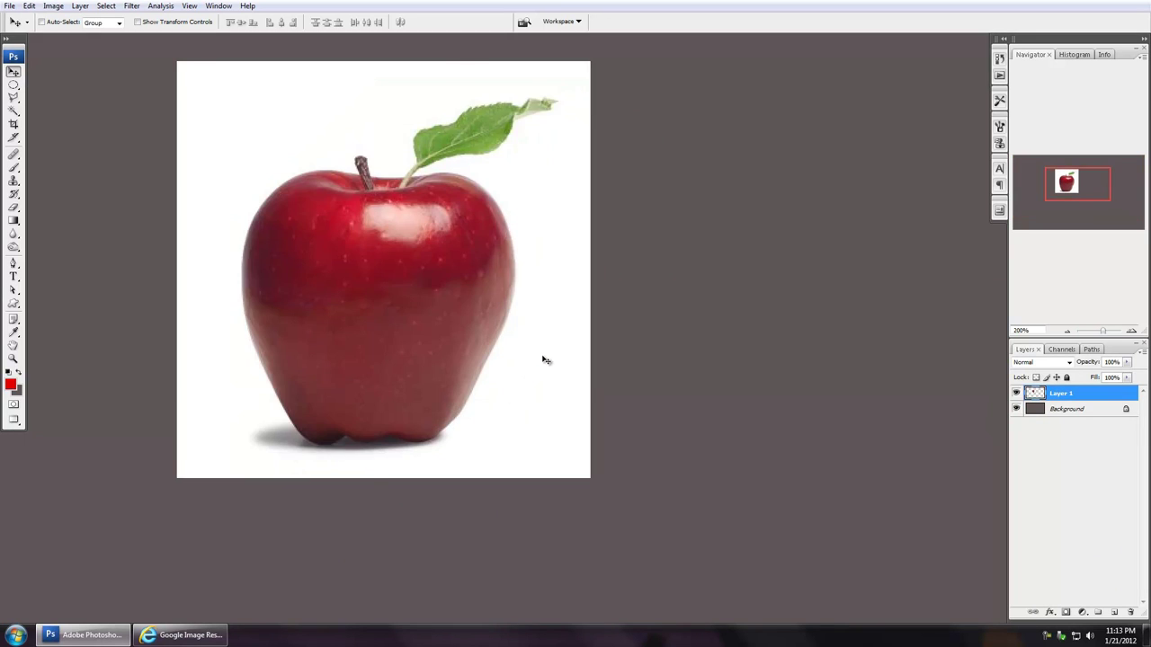
{"action": "scroll", "coordinate": [548, 360], "scroll_direction": "up", "scroll_amount": 1}
{"action": "left_click_drag", "start_coordinate": [248, 244], "coordinate": [460, 334]}
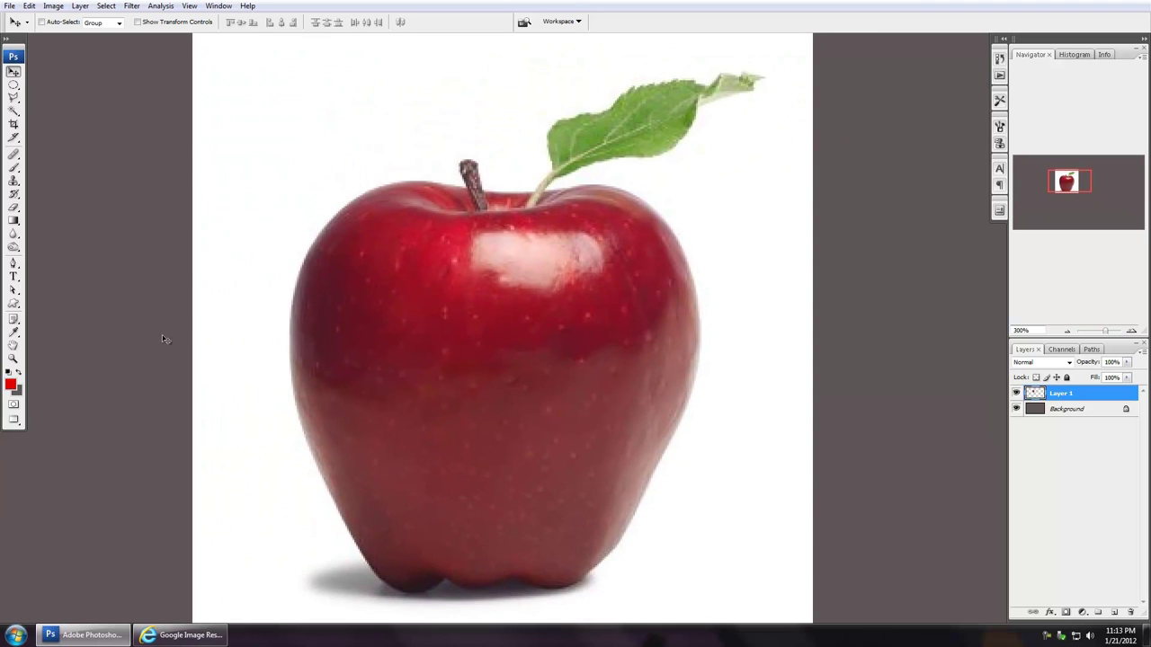
- Start a red shape outline at the apple's left edge, tracing up and around the stem
{"action": "left_click", "coordinate": [13, 264]}
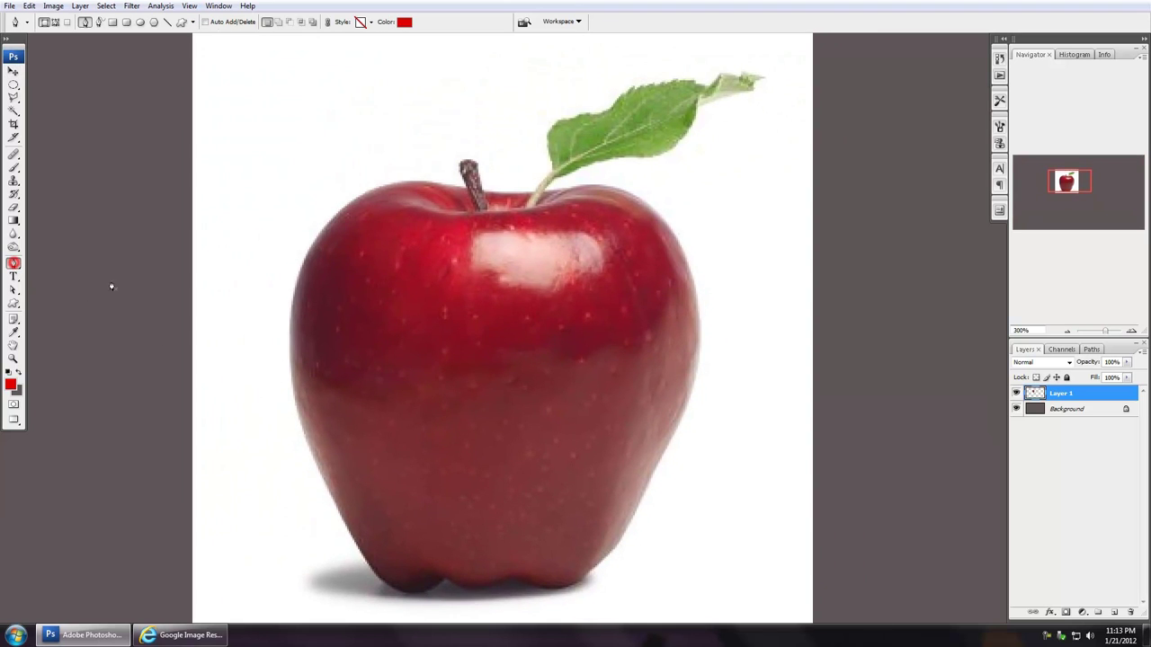
{"action": "left_click", "coordinate": [290, 370]}
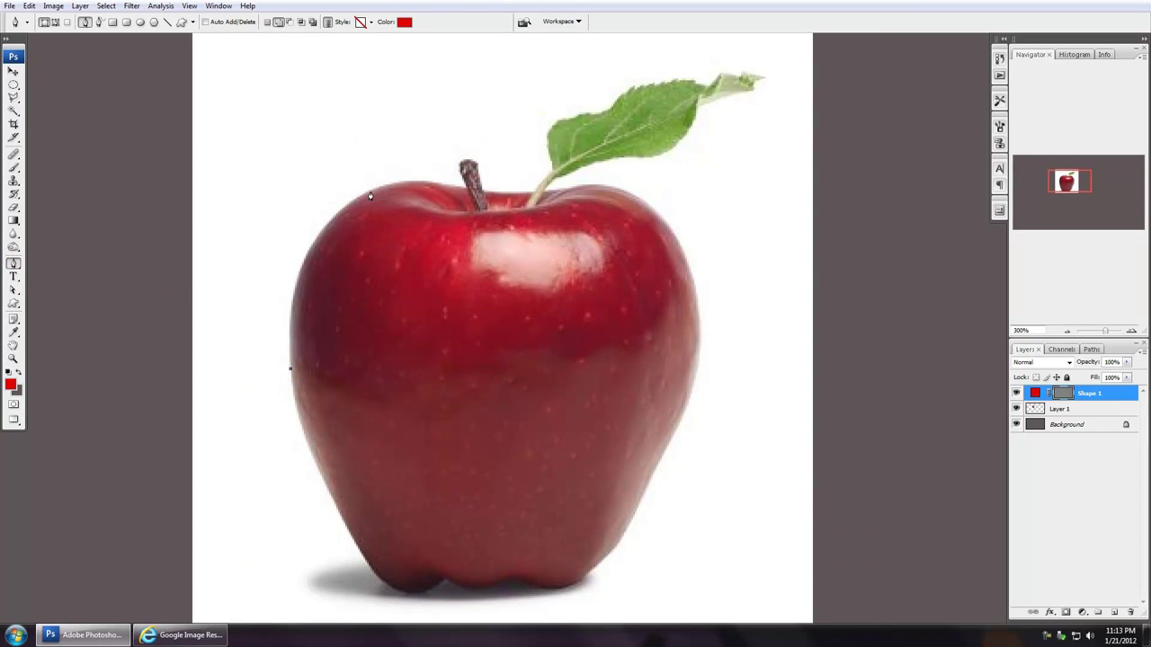
{"action": "left_click_drag", "start_coordinate": [376, 187], "coordinate": [491, 138]}
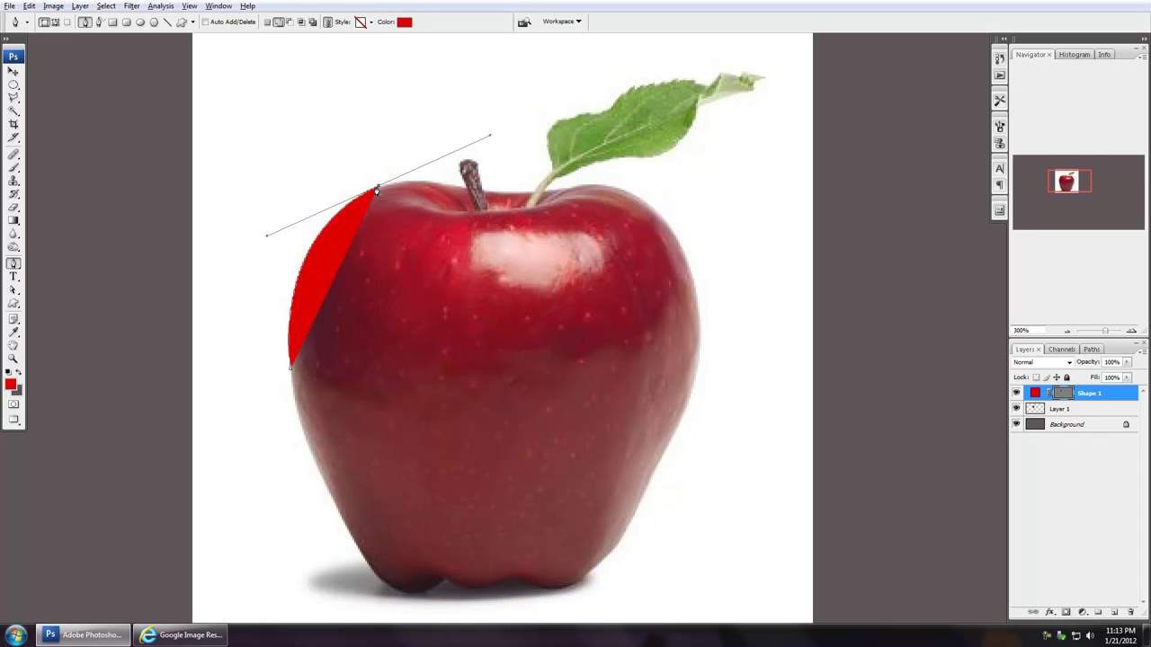
{"action": "left_click", "coordinate": [378, 188]}
{"action": "left_click_drag", "start_coordinate": [433, 186], "coordinate": [442, 192]}
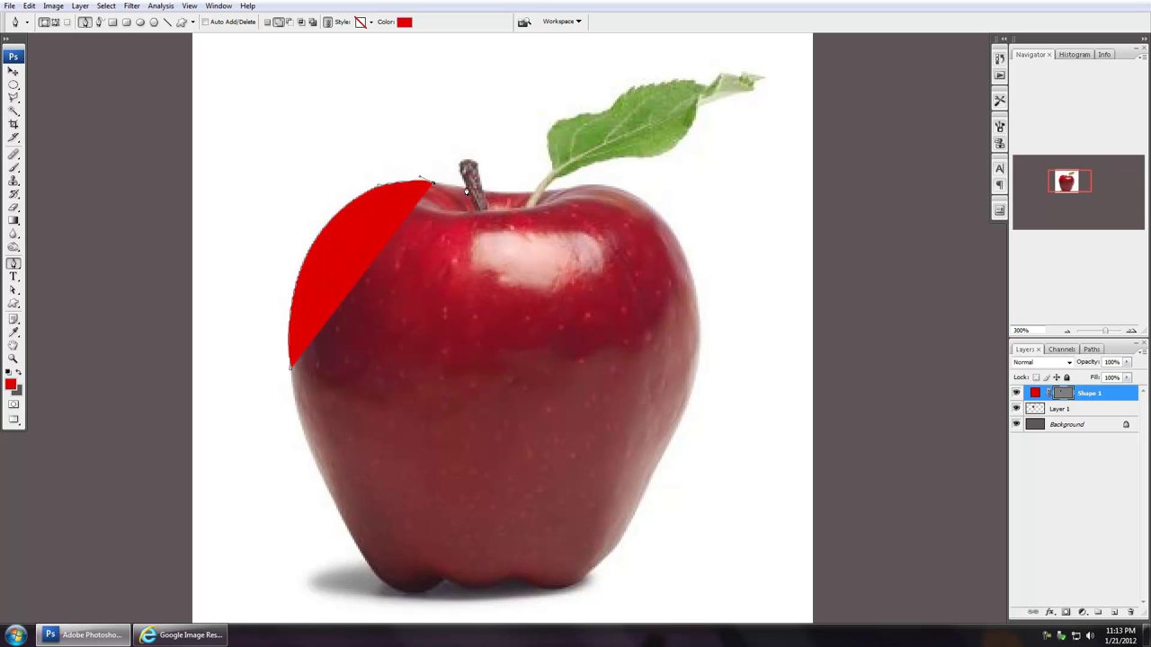
{"action": "left_click", "coordinate": [466, 190]}
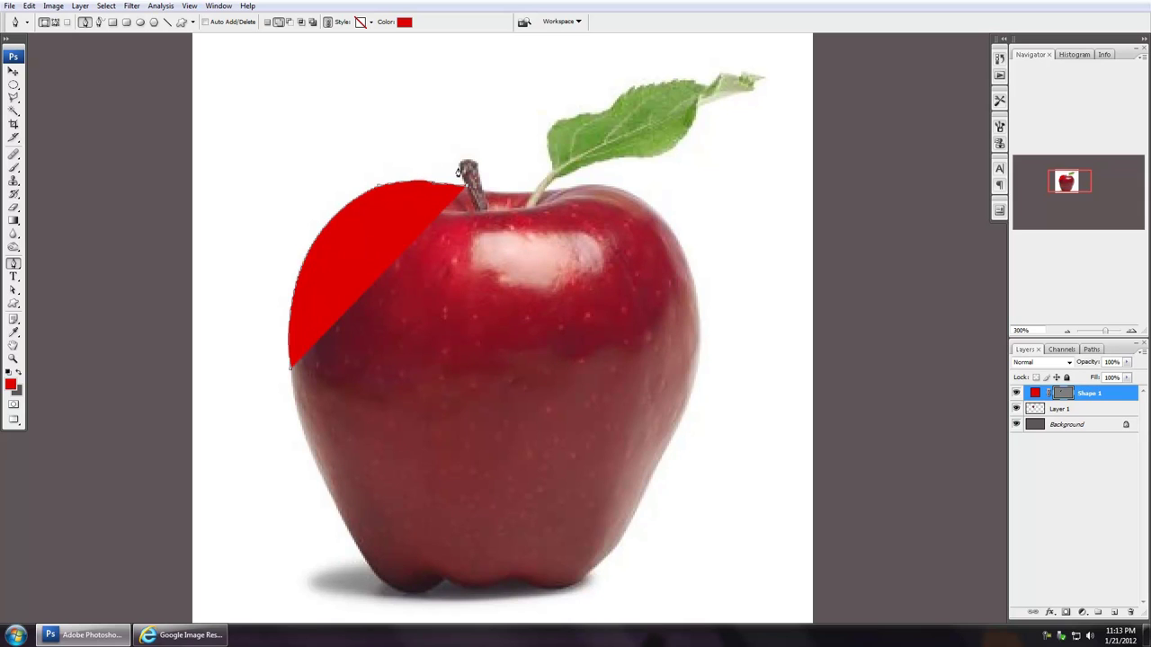
{"action": "left_click_drag", "start_coordinate": [460, 170], "coordinate": [584, 190]}
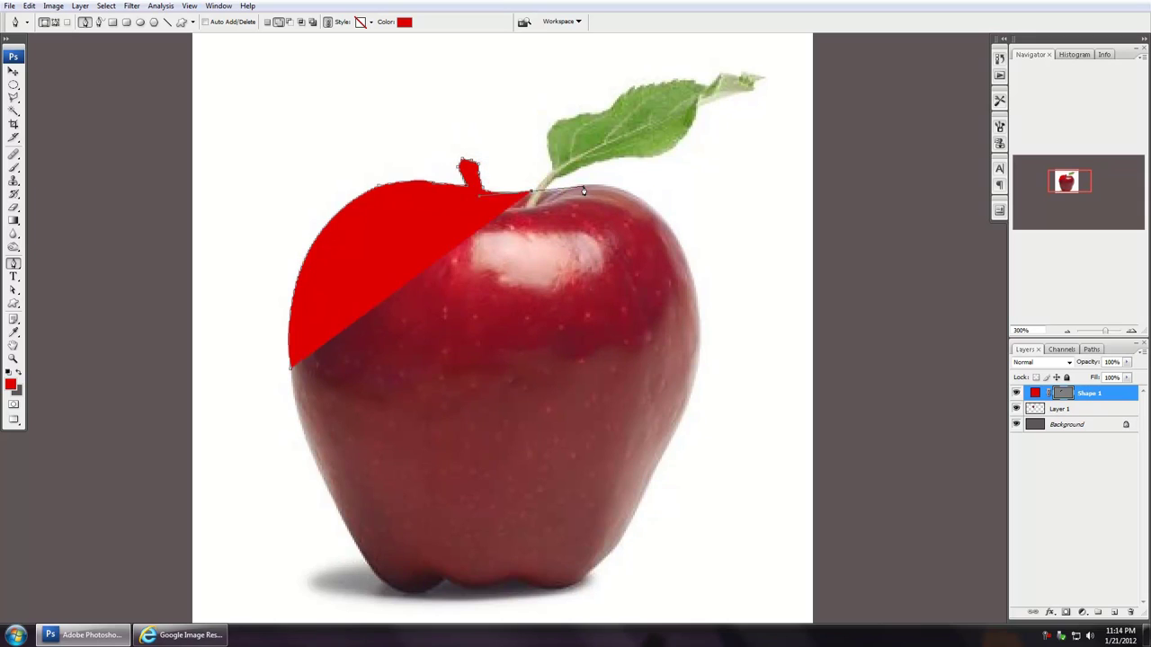
- Continue the outline across the apple's top and down its right shoulder
{"action": "left_click", "coordinate": [532, 194], "text": "alt"}
{"action": "left_click_drag", "start_coordinate": [608, 191], "coordinate": [670, 183]}
{"action": "left_click", "coordinate": [602, 192], "text": "alt"}
{"action": "left_click", "coordinate": [570, 191]}
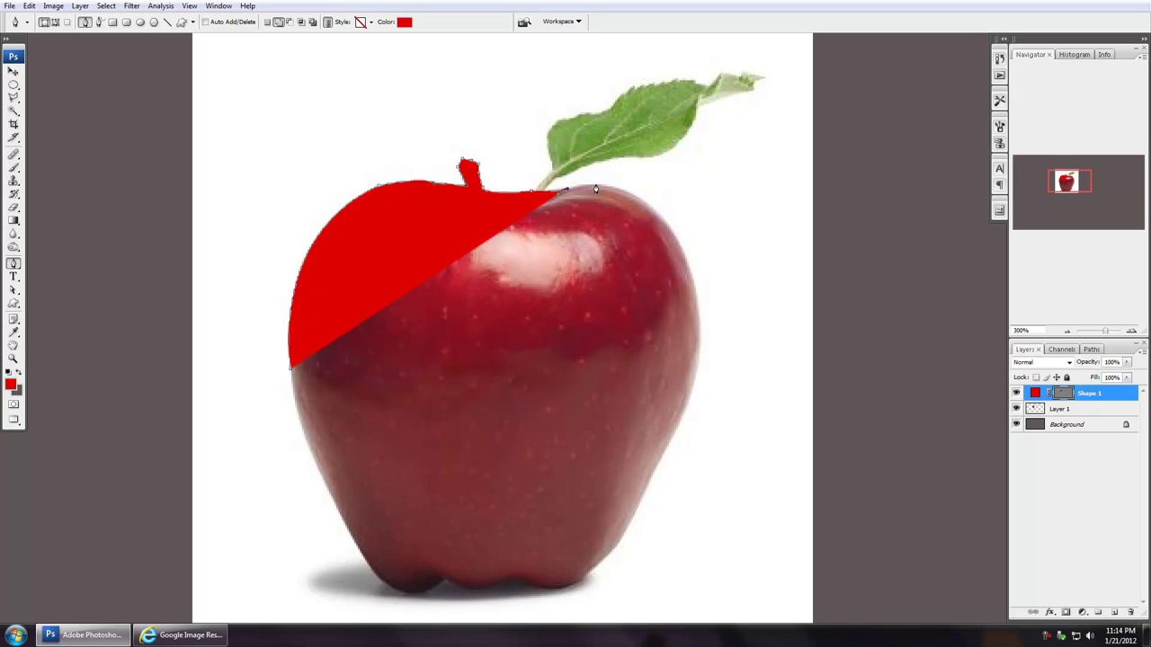
{"action": "left_click", "coordinate": [596, 185]}
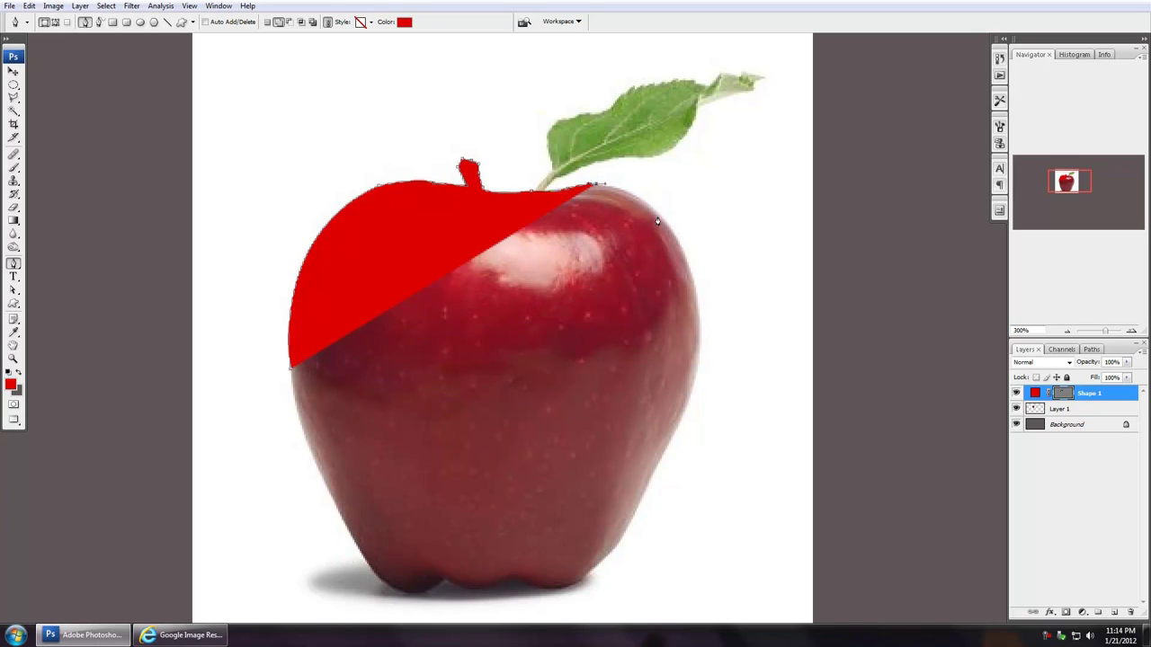
{"action": "left_click", "coordinate": [697, 303]}
{"action": "left_click_drag", "start_coordinate": [698, 306], "coordinate": [723, 419]}
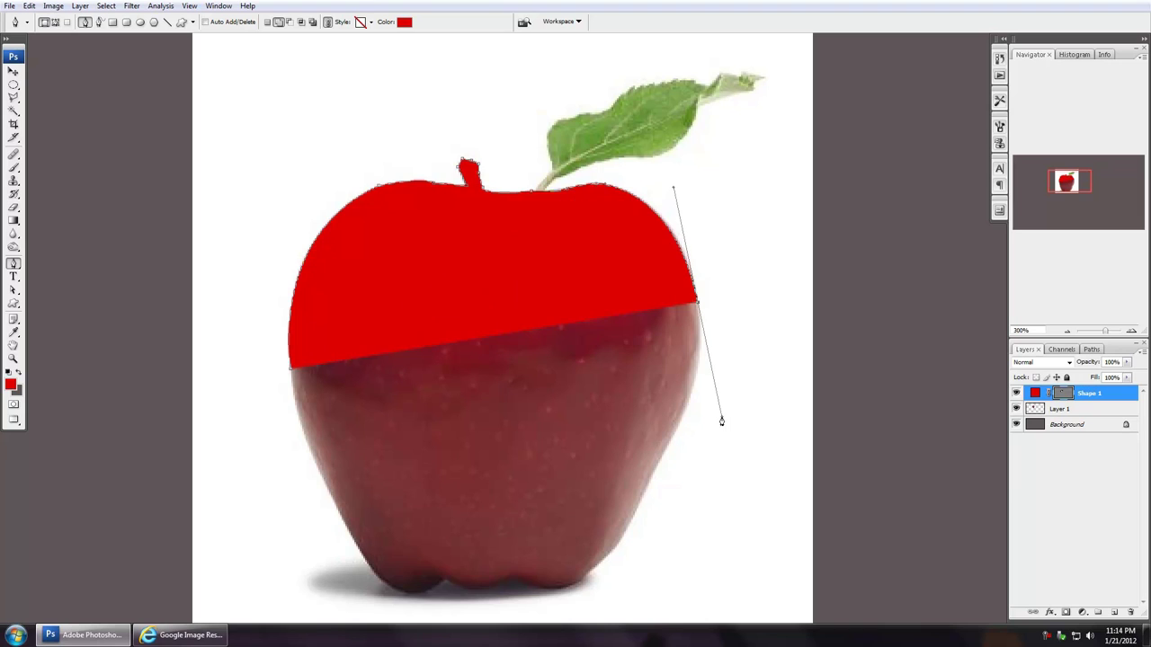
- Trace the outline down the apple's right side to its lower-right edge
{"action": "left_click", "coordinate": [697, 306], "text": "alt"}
{"action": "scroll", "coordinate": [683, 449], "scroll_direction": "down", "scroll_amount": 3}
{"action": "left_click_drag", "start_coordinate": [644, 335], "coordinate": [581, 447]}
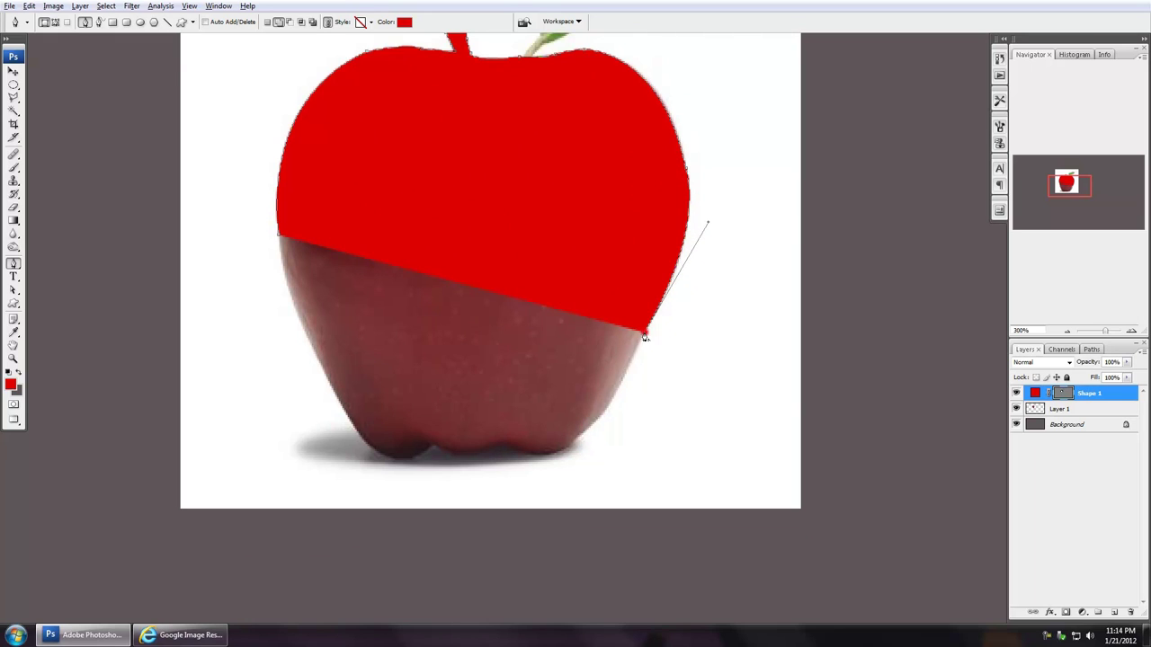
{"action": "left_click", "coordinate": [623, 381]}
{"action": "left_click_drag", "start_coordinate": [617, 396], "coordinate": [577, 440]}
{"action": "key", "text": "ctrl+z"}
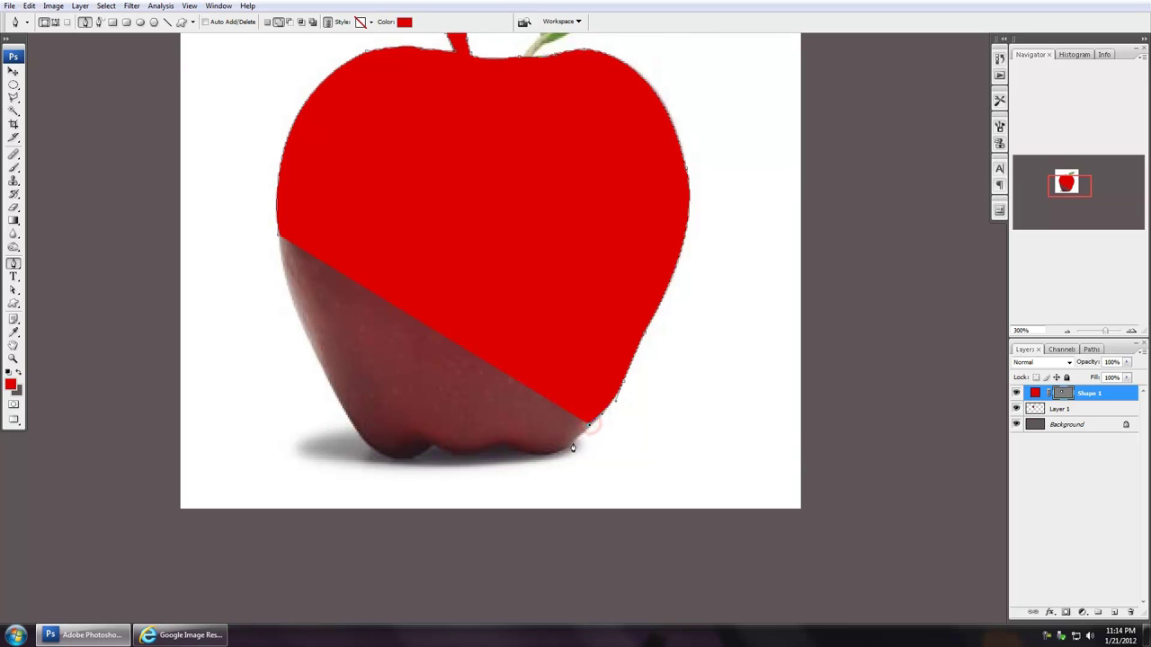
{"action": "left_click", "coordinate": [570, 446]}
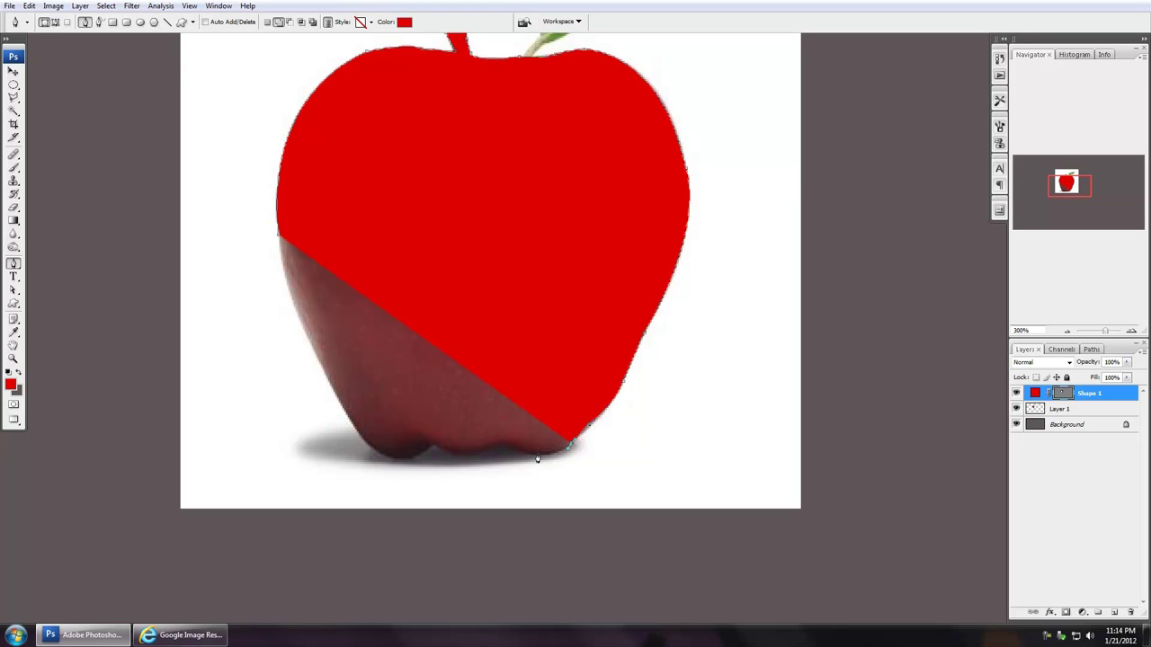
{"action": "left_click_drag", "start_coordinate": [536, 460], "coordinate": [459, 463]}
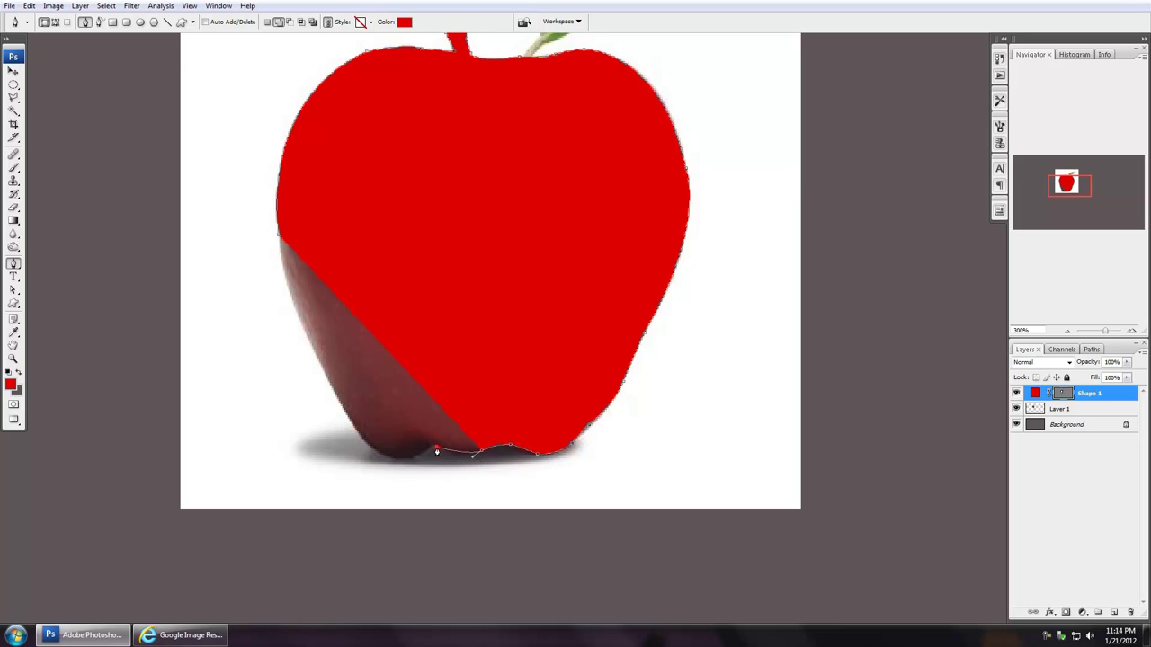
- Trace along the apple's bottom and close the path back at the left edge
{"action": "left_click", "coordinate": [421, 437]}
{"action": "left_click_drag", "start_coordinate": [420, 437], "coordinate": [356, 435]}
{"action": "key", "text": "ctrl+alt+z"}
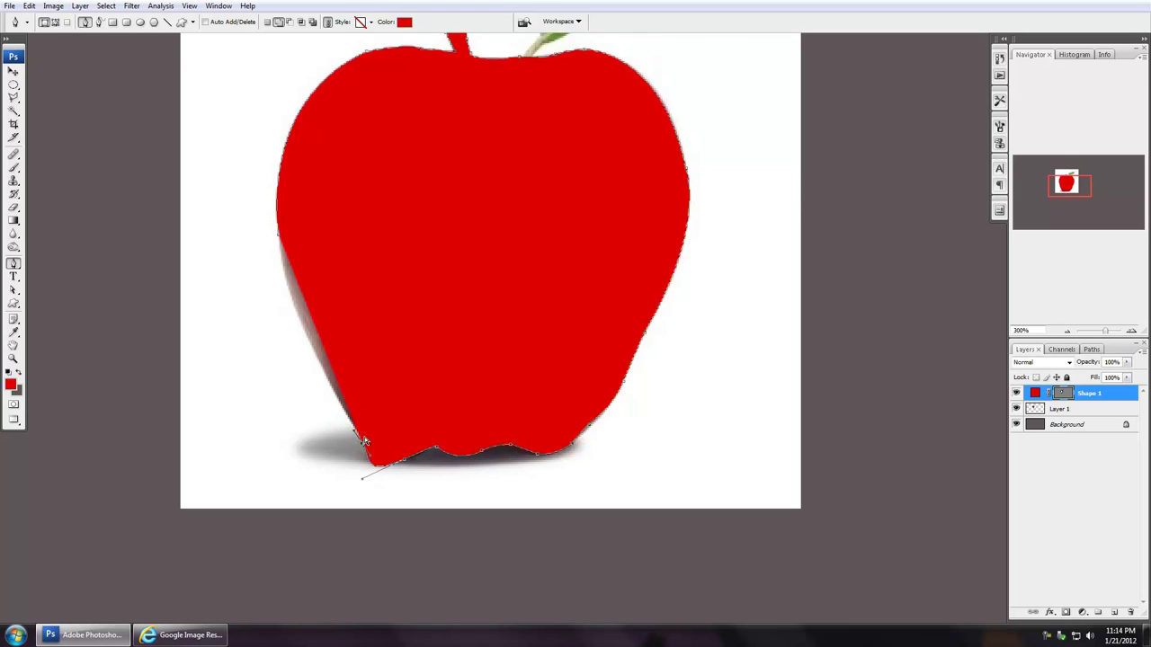
{"action": "key", "text": "ctrl+alt+z"}
{"action": "left_click_drag", "start_coordinate": [420, 456], "coordinate": [362, 450]}
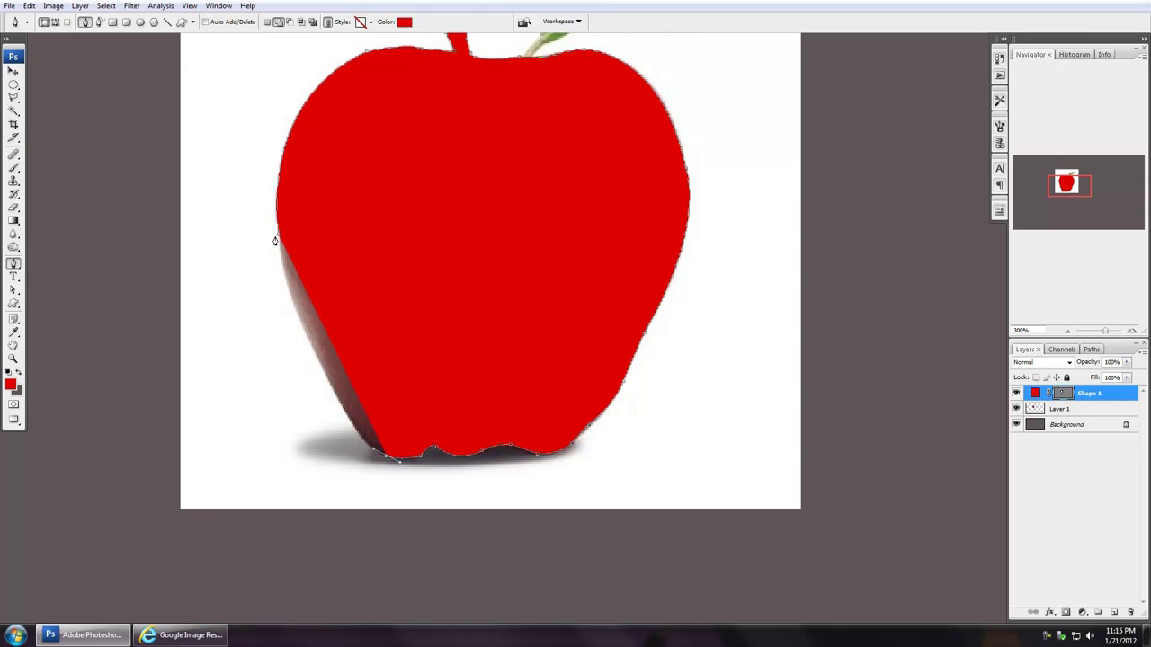
{"action": "left_click_drag", "start_coordinate": [277, 240], "coordinate": [256, 101]}
{"action": "left_click_drag", "start_coordinate": [296, 141], "coordinate": [262, 117]}
{"action": "key", "text": "Return"}
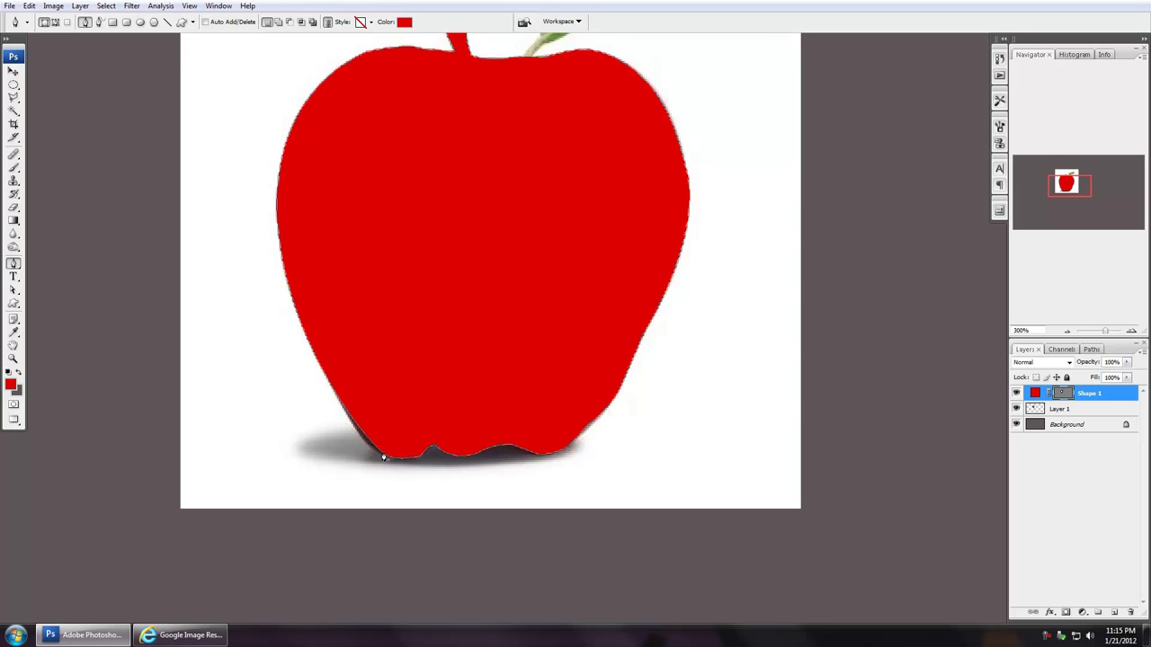
- Adjust the lower-left curve handle so the red shape hugs the apple's edge
{"action": "left_click", "coordinate": [14, 290]}
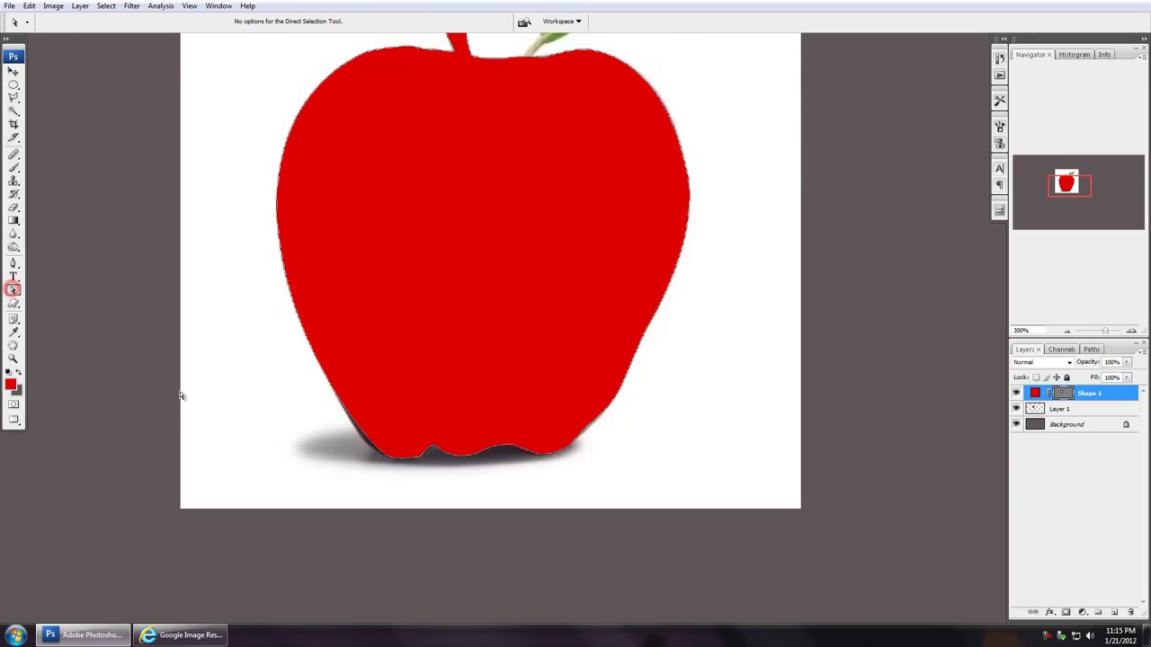
{"action": "left_click_drag", "start_coordinate": [270, 428], "coordinate": [396, 463]}
{"action": "left_click", "coordinate": [389, 460]}
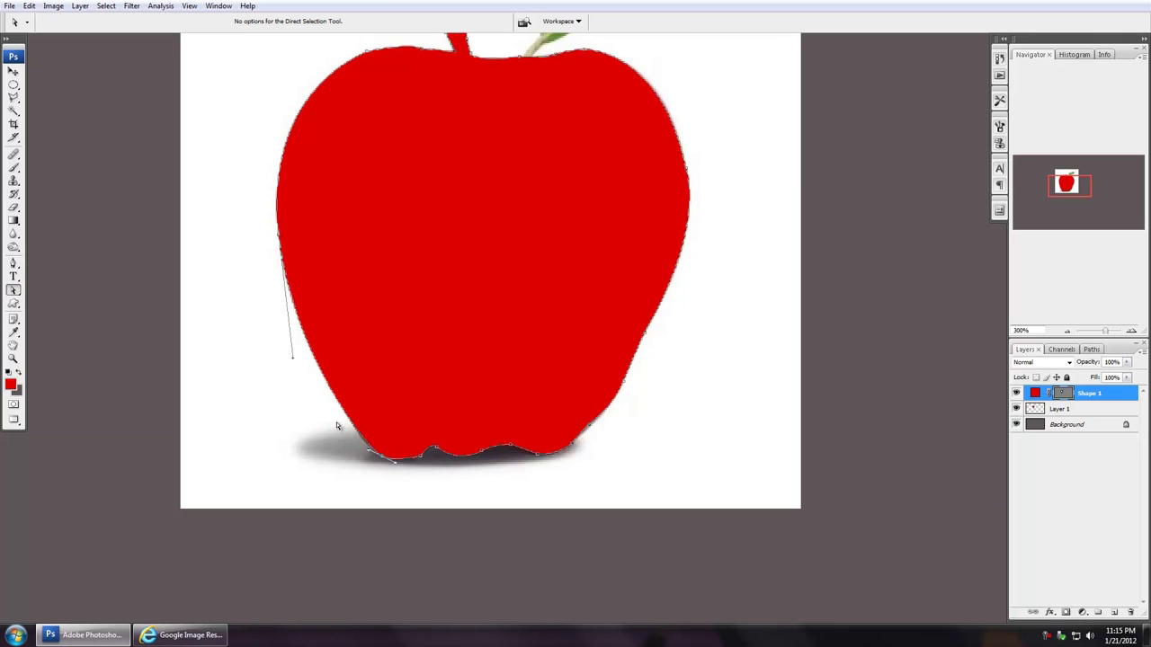
{"action": "left_click_drag", "start_coordinate": [292, 357], "coordinate": [297, 353]}
{"action": "left_click", "coordinate": [296, 409]}
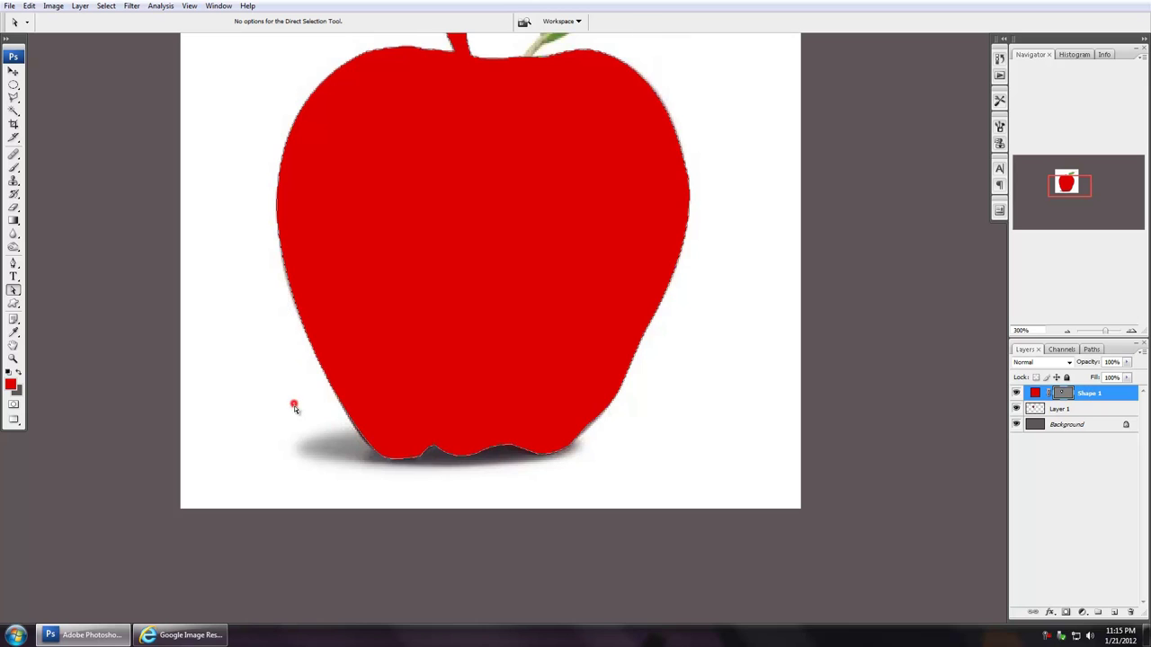
- Zoom back out to actual size to view the whole red apple
{"action": "left_click_drag", "start_coordinate": [729, 222], "coordinate": [754, 362]}
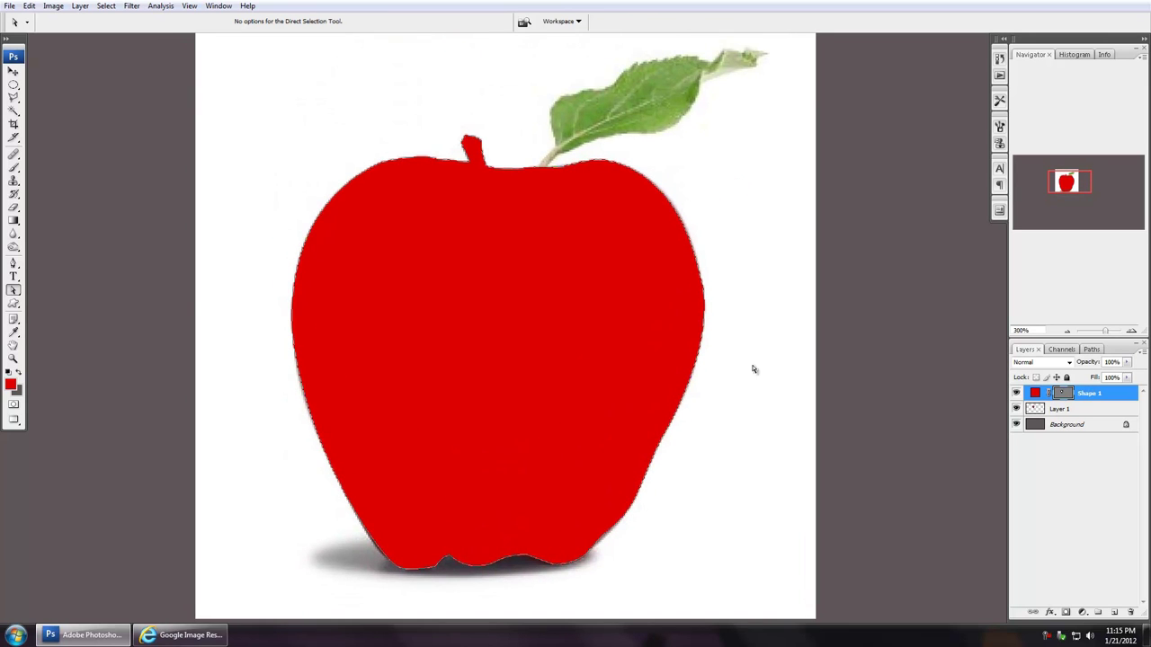
{"action": "key", "text": "ctrl+minus"}
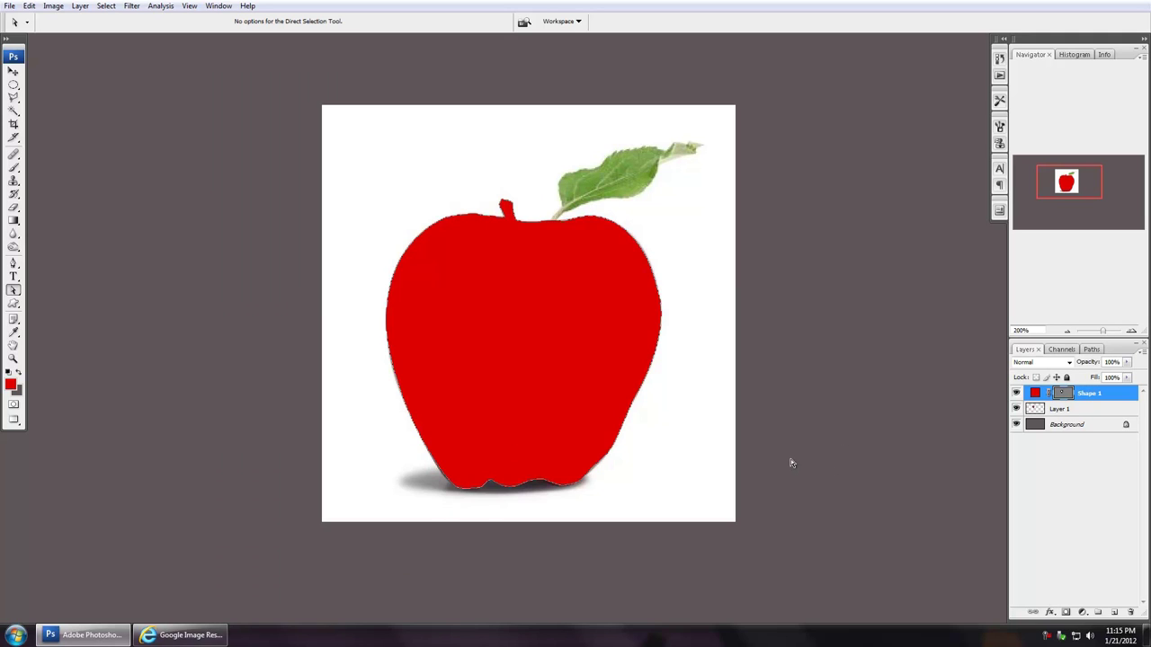
{"action": "key", "text": "ctrl+minus"}
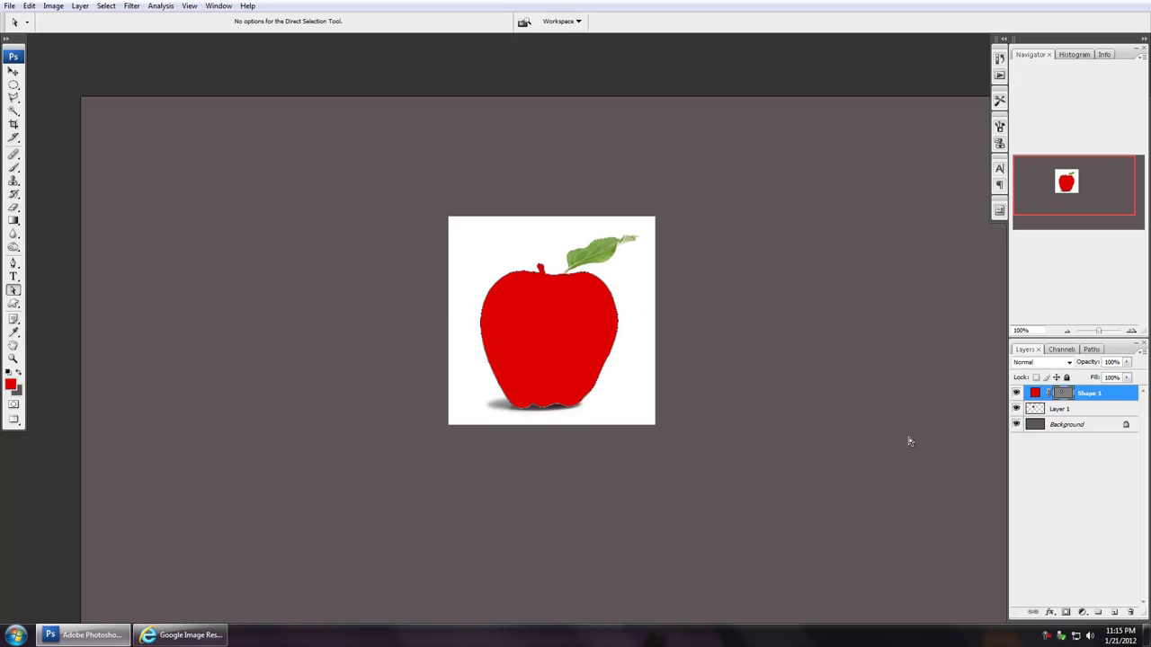